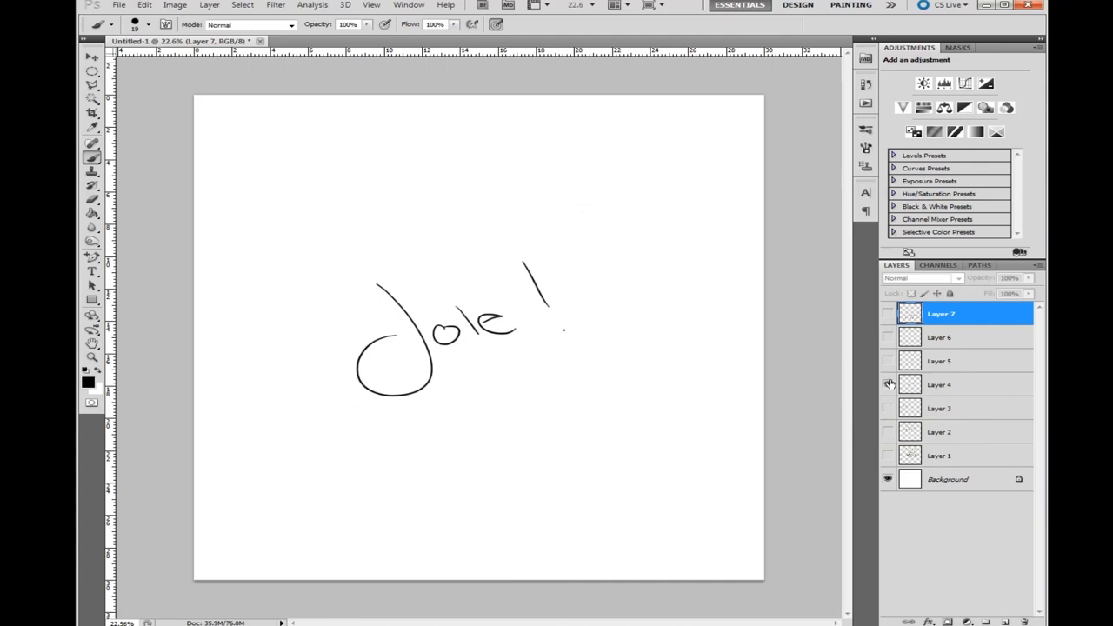
Toggle the visibility of Layers 4 to 7 in turn to view the handwritten greeting, sketch and menu text
left_click(888, 383)
left_click(887, 361)
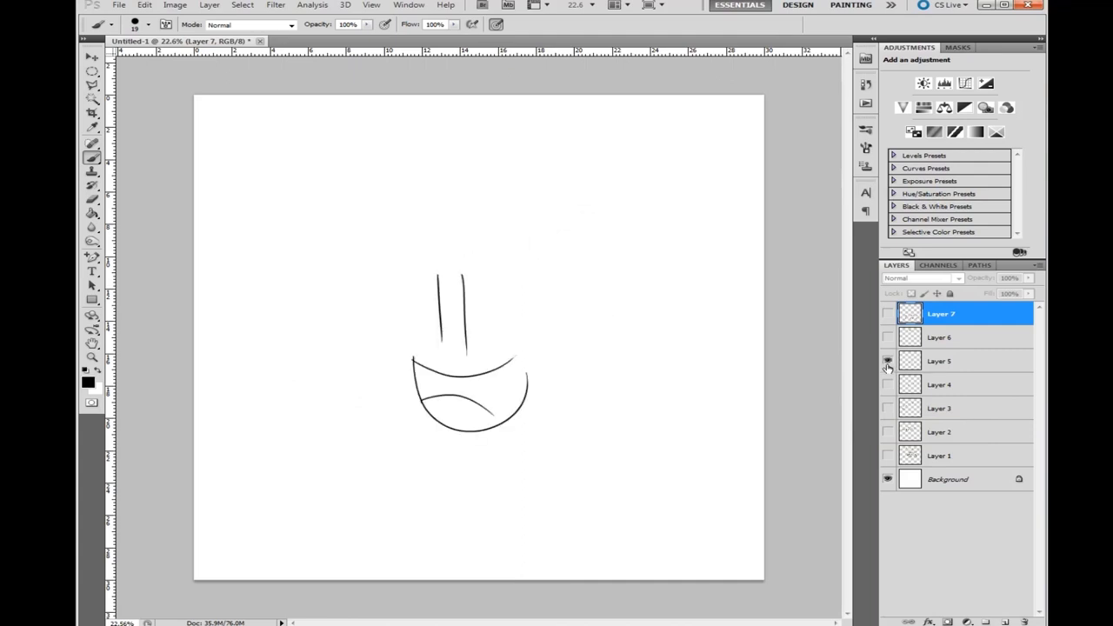
left_click(888, 361)
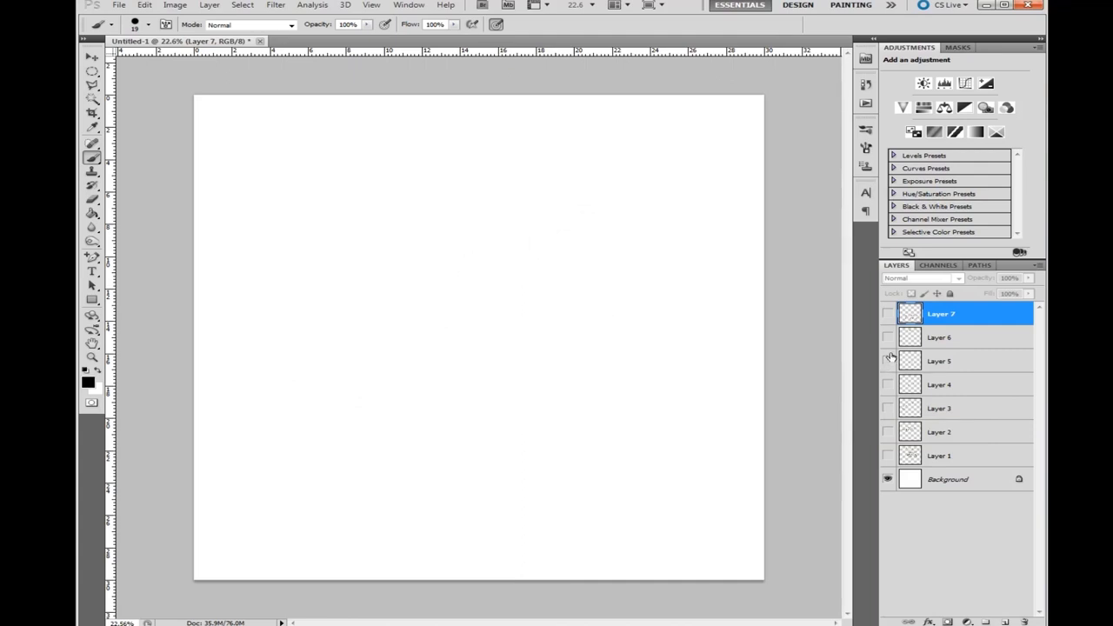
left_click(888, 338)
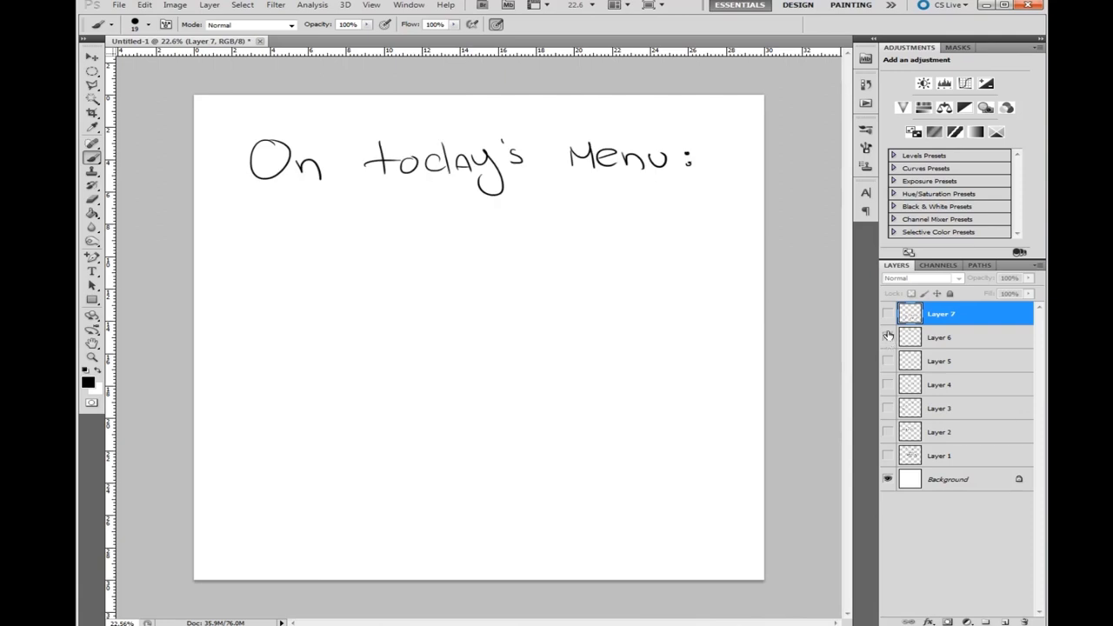
left_click(888, 315)
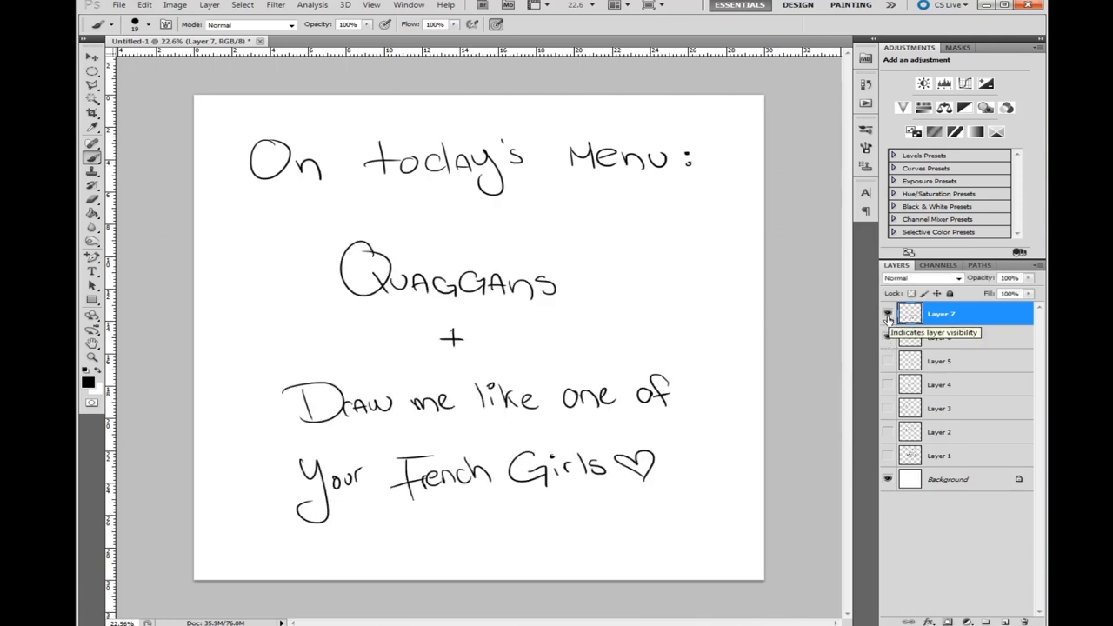
left_click_drag(887, 318, 888, 341)
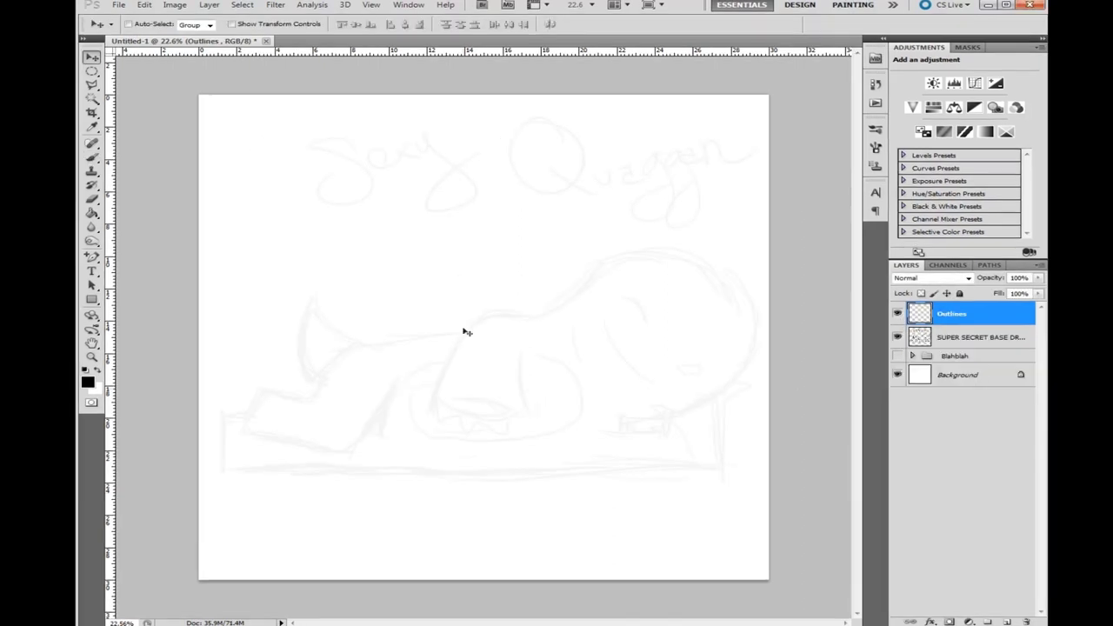
Set the brush size to 27 px and trace the creature's round head and lower jaw in black on the Outlines layer
left_click(148, 24)
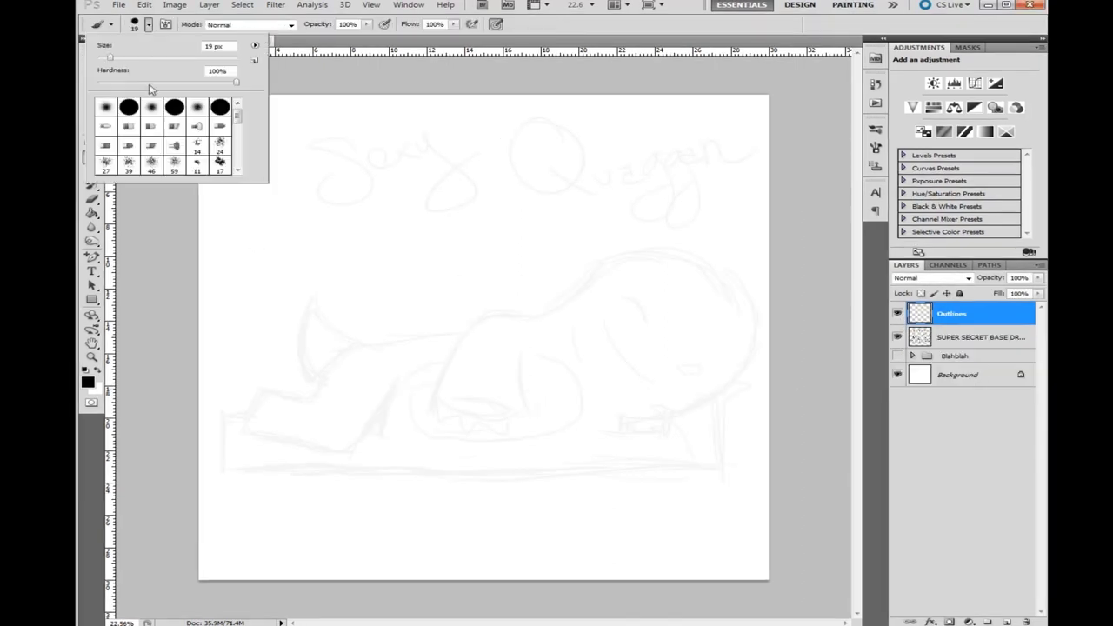
left_click(494, 322)
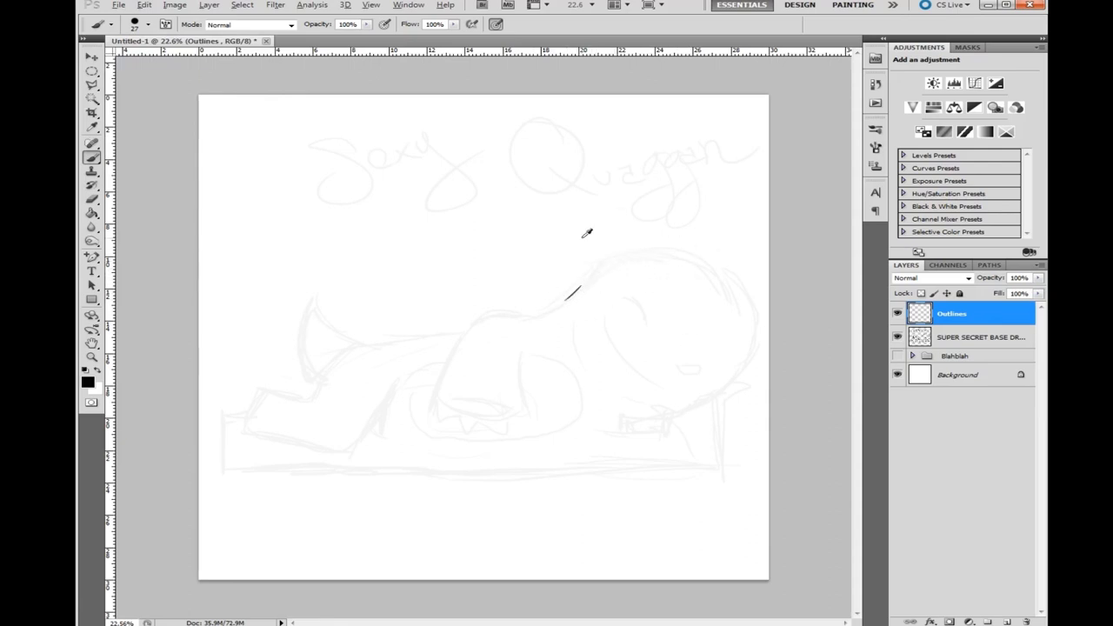
scroll(587, 233, "up", 3)
mouse_move(398, 269)
left_mouse_down()
mouse_move(604, 223)
mouse_move(682, 417)
left_mouse_up()
key("ctrl+z")
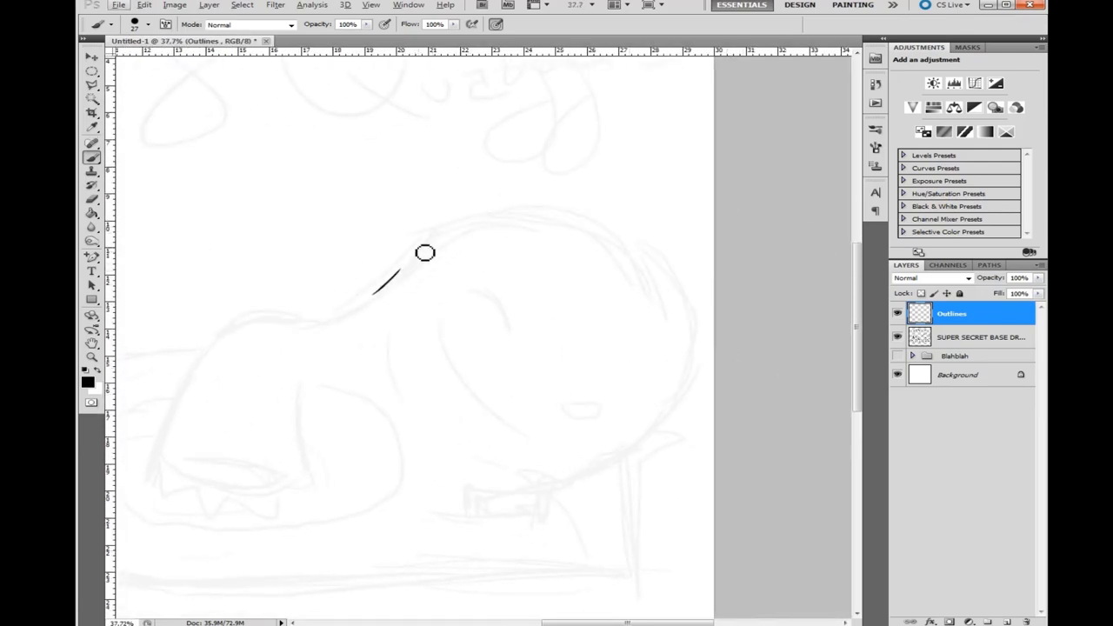
mouse_move(424, 252)
left_mouse_down()
mouse_move(480, 203)
mouse_move(531, 184)
left_mouse_up()
key("ctrl+z")
left_click_drag(409, 258, 657, 420)
scroll(349, 230, "up", 3)
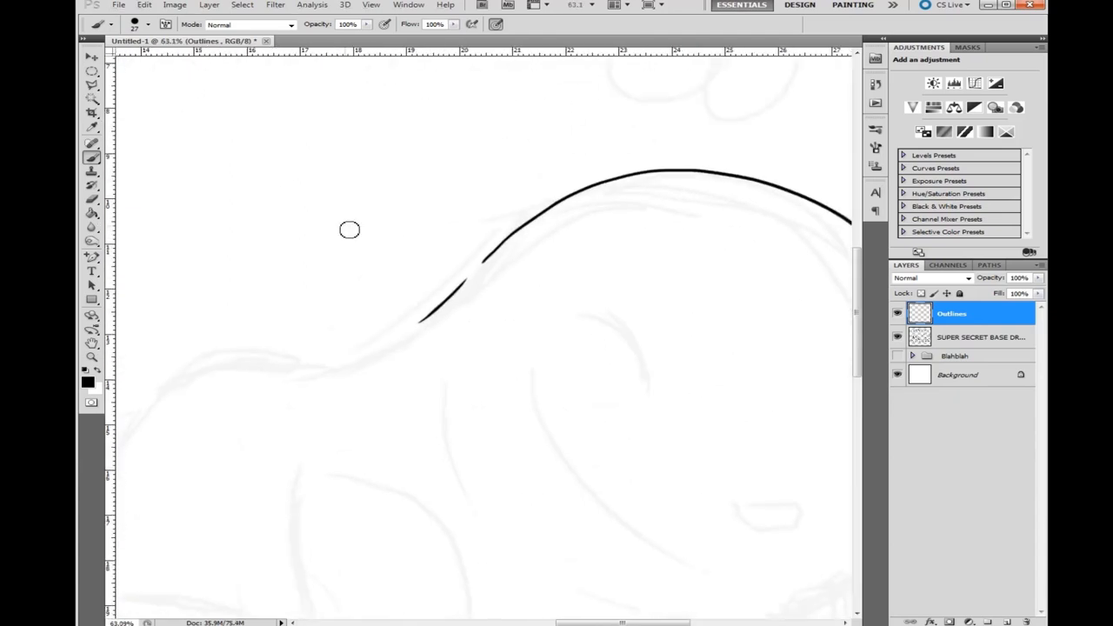
scroll(494, 283, "down", 2)
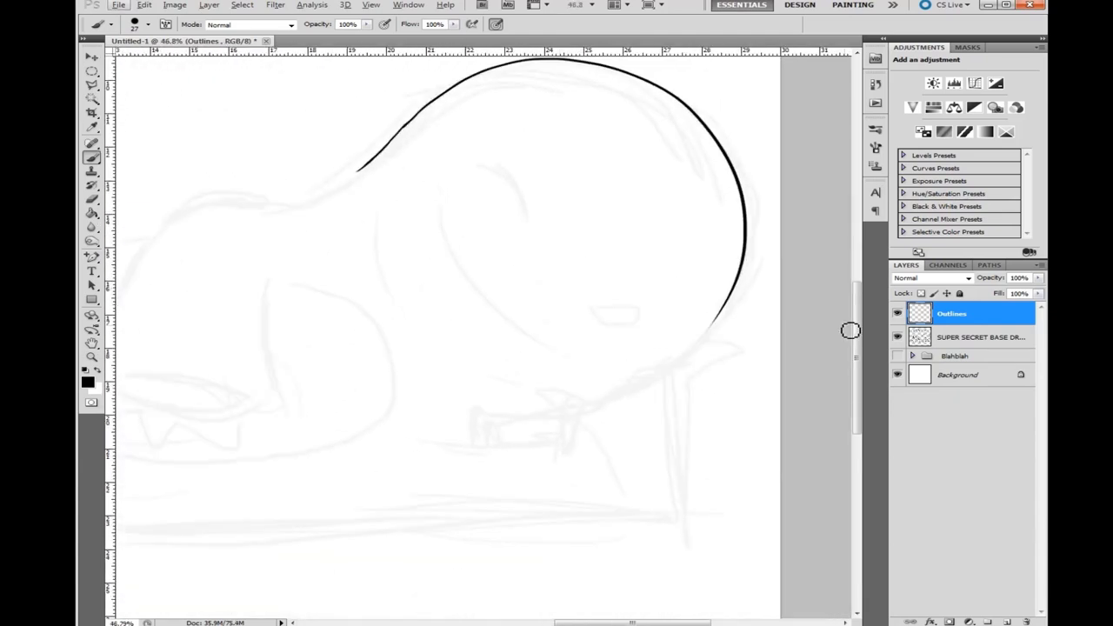
mouse_move(492, 423)
left_mouse_down()
mouse_move(783, 284)
mouse_move(664, 261)
left_mouse_up()
Add a new layer above Outlines and ink the support under the head with its vertical side, rounded corner and bottom edge
left_click(1006, 622)
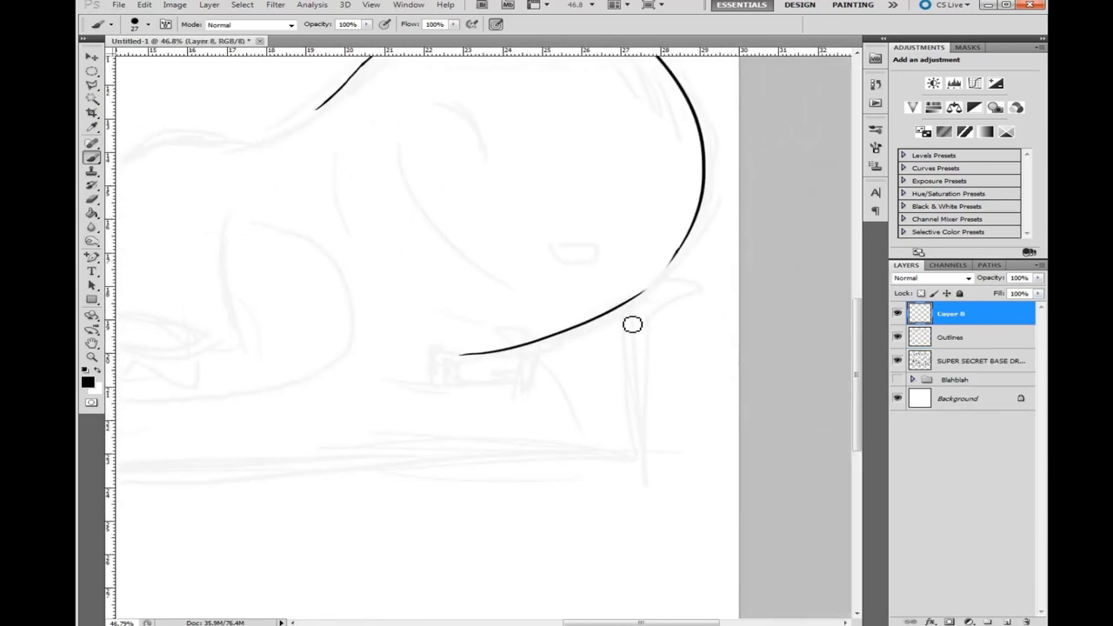
left_click_drag(649, 310, 628, 440)
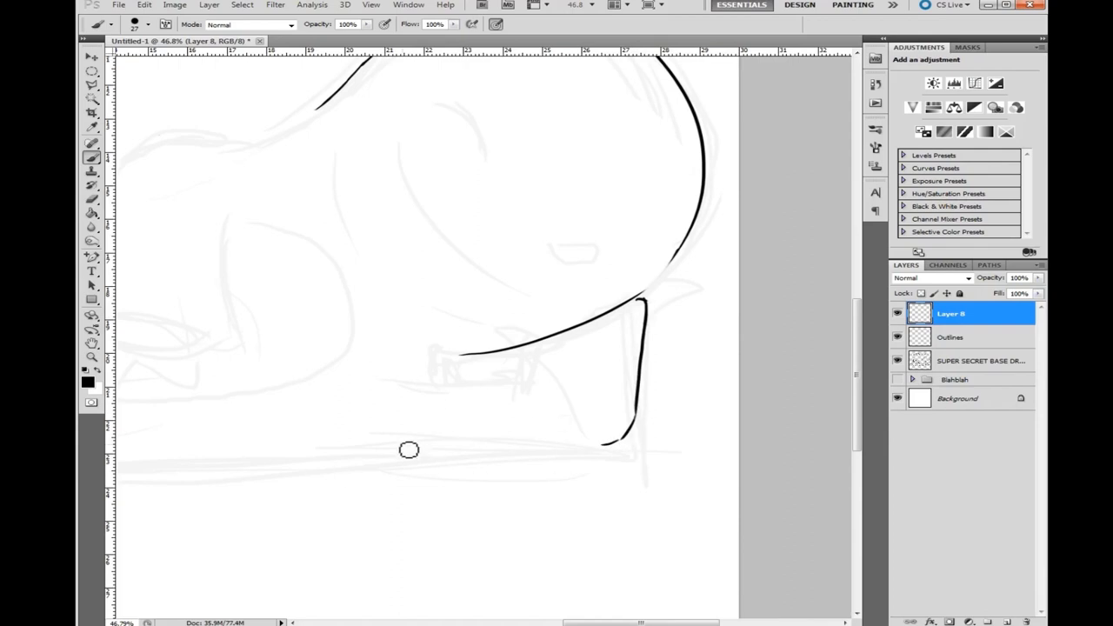
left_click_drag(393, 442, 581, 445)
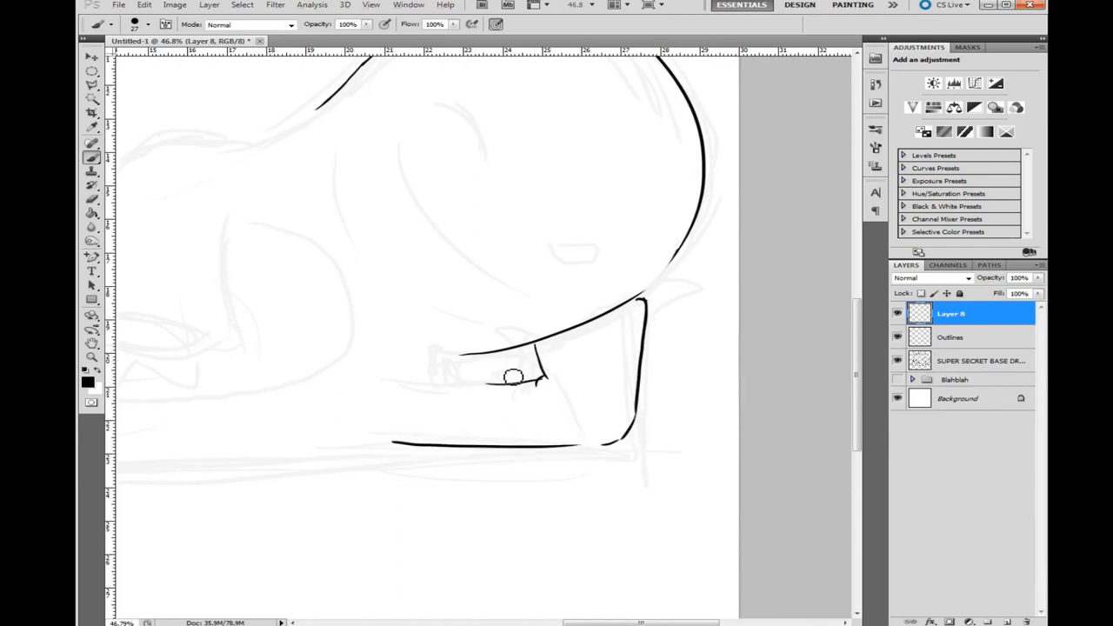
Ink the small hand shape below the jaw and the pointed pieces at both ends of the jaw line
mouse_move(462, 355)
left_mouse_down()
mouse_move(534, 440)
mouse_move(668, 375)
mouse_move(619, 393)
left_mouse_up()
left_click_drag(555, 411, 557, 398)
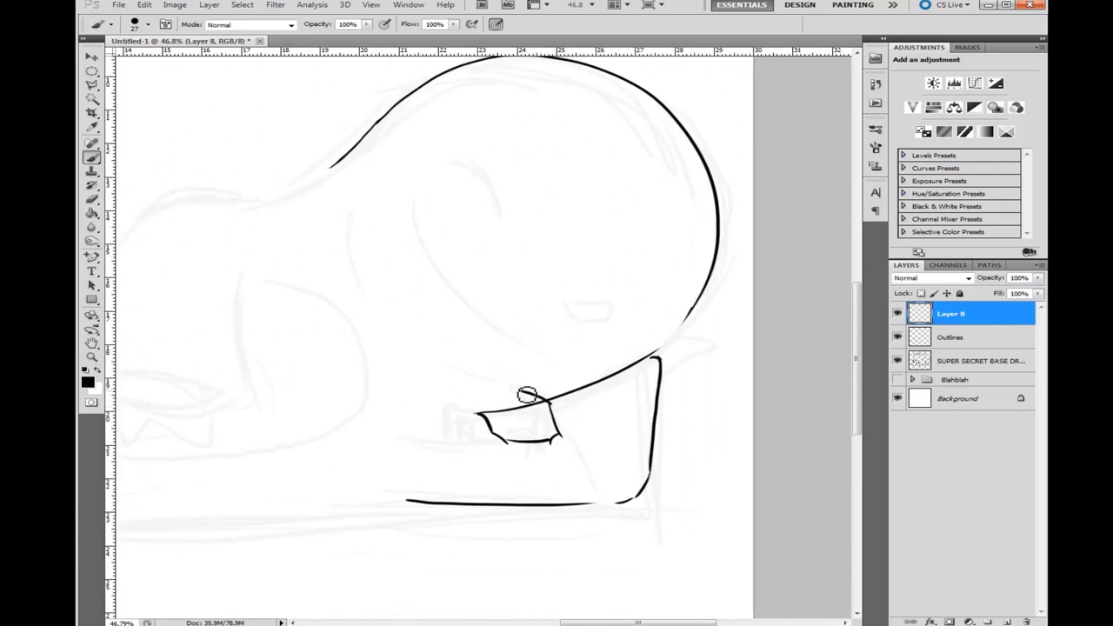
scroll(673, 413, "up", 3)
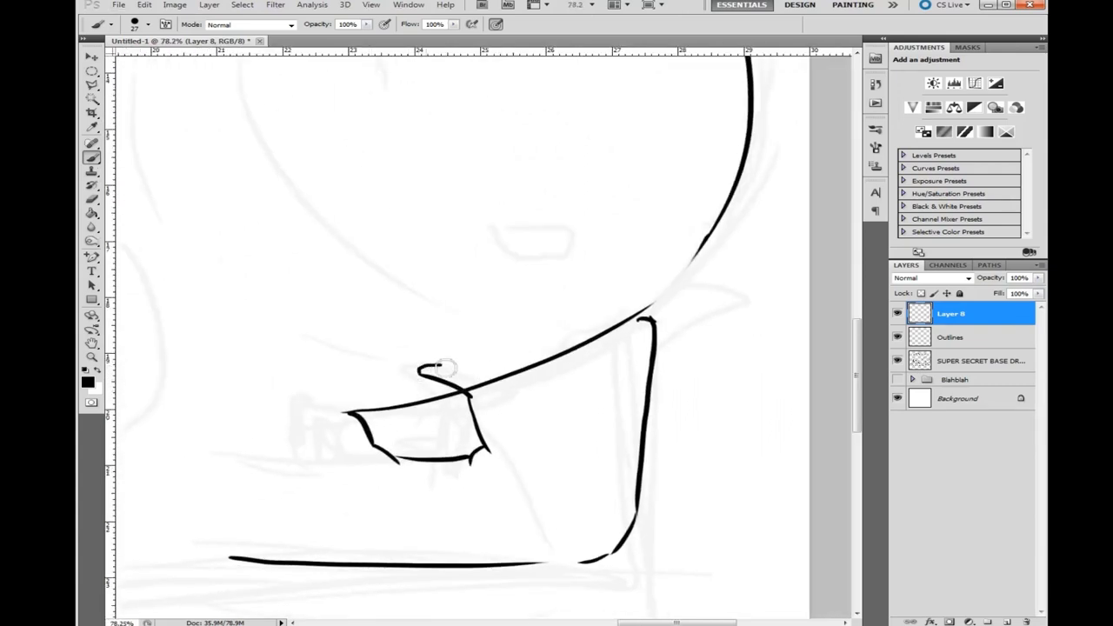
mouse_move(440, 367)
left_mouse_down()
mouse_move(508, 389)
mouse_move(490, 385)
mouse_move(483, 404)
mouse_move(610, 341)
left_mouse_up()
key("ctrl+z")
left_click_drag(513, 379, 610, 339)
mouse_move(661, 300)
left_mouse_down()
mouse_move(735, 296)
mouse_move(677, 295)
mouse_move(717, 302)
left_mouse_up()
key("ctrl+z")
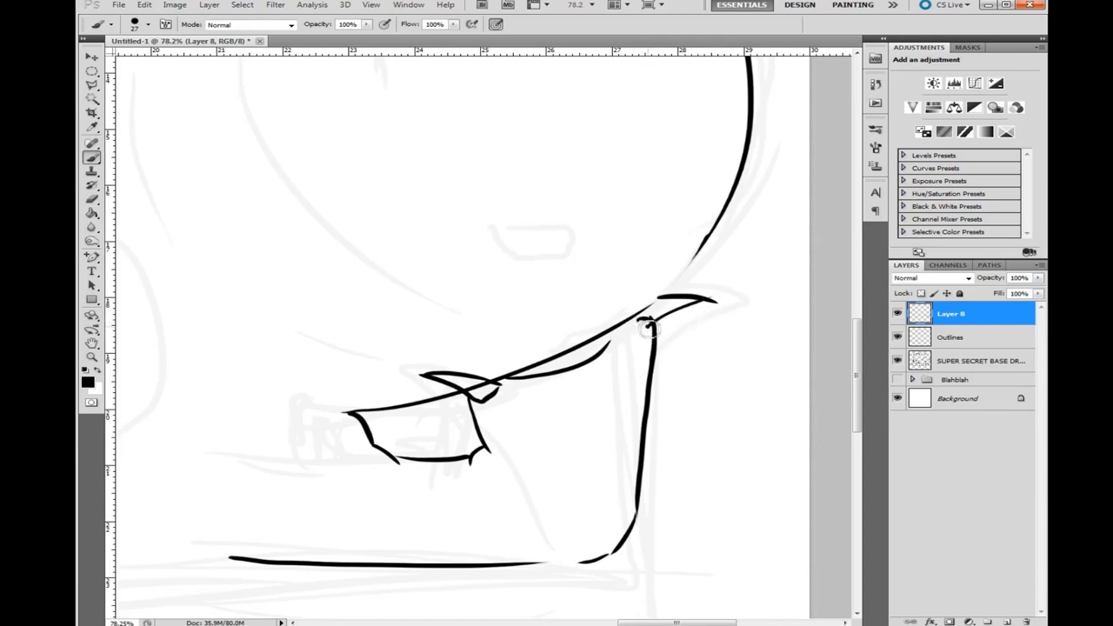
Erase the overlapping lines and stray tips around the two pointed pieces on Layer 8 and Outlines with a 35 px eraser
left_click(92, 199)
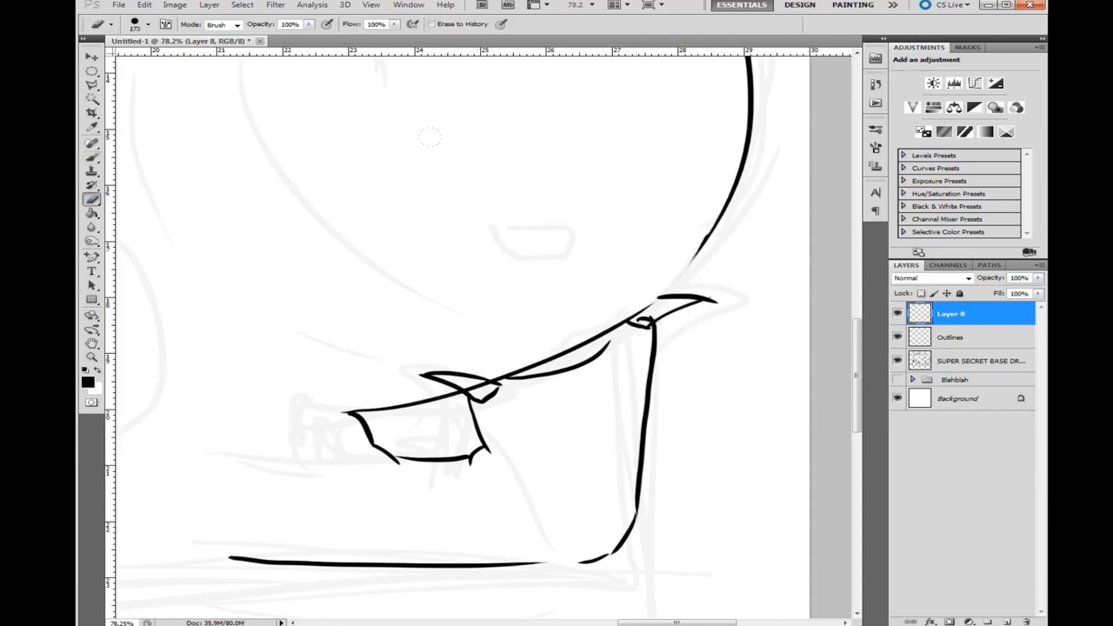
left_click(111, 24)
left_click(665, 318)
left_click_drag(644, 322, 649, 311)
key("alt+bracketleft")
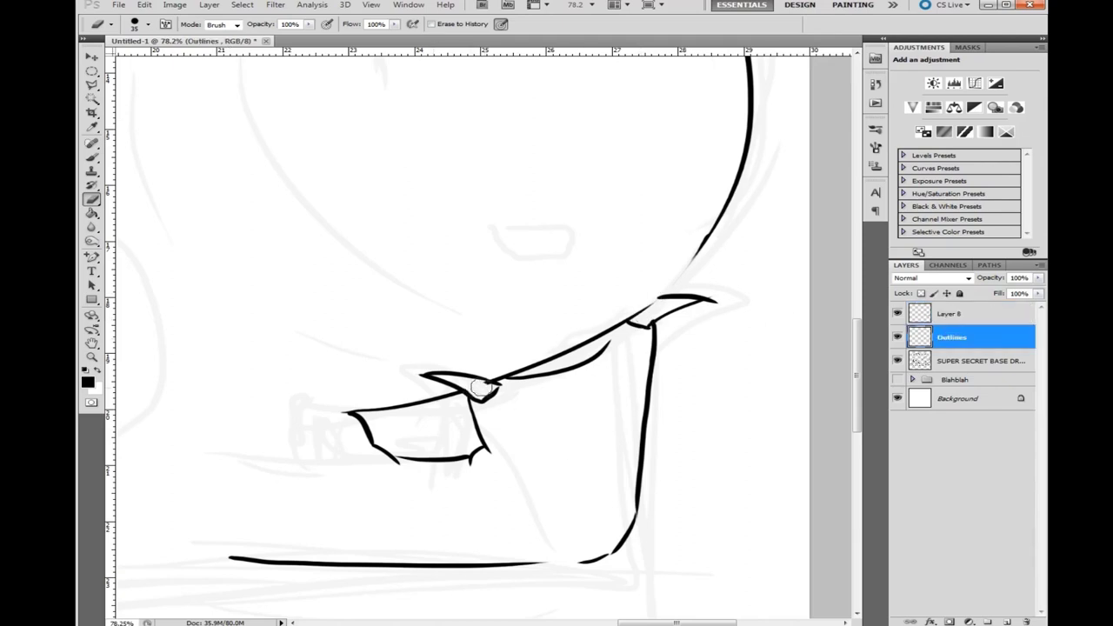
key("alt+bracketright")
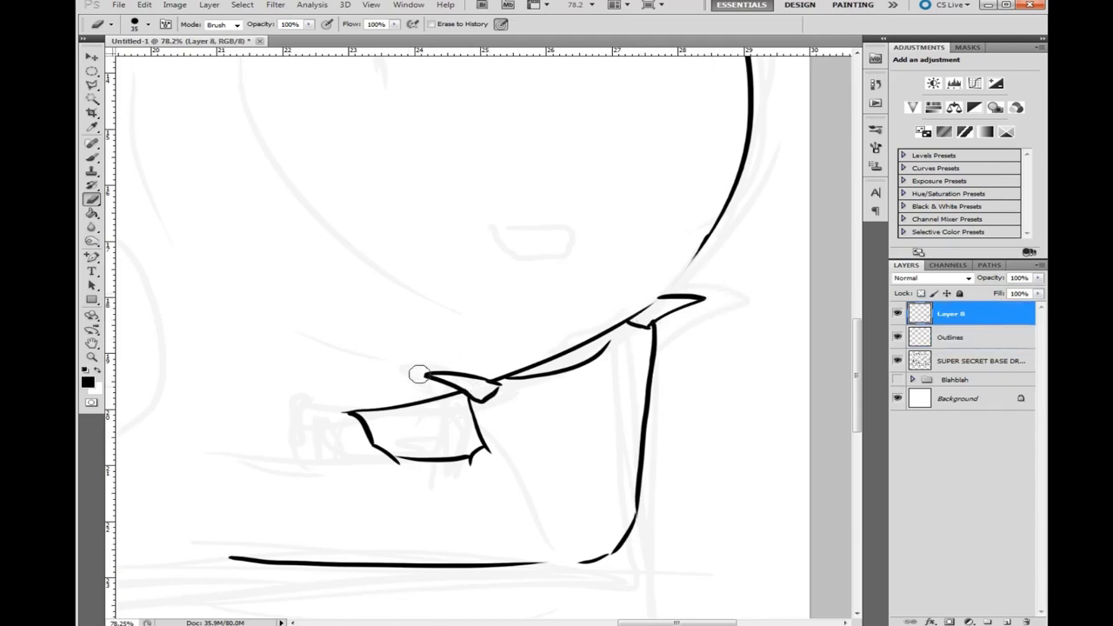
Extend the outline with the brush from the back of the head along the neck and over the shoulder
key("b")
scroll(447, 179, "down", 3)
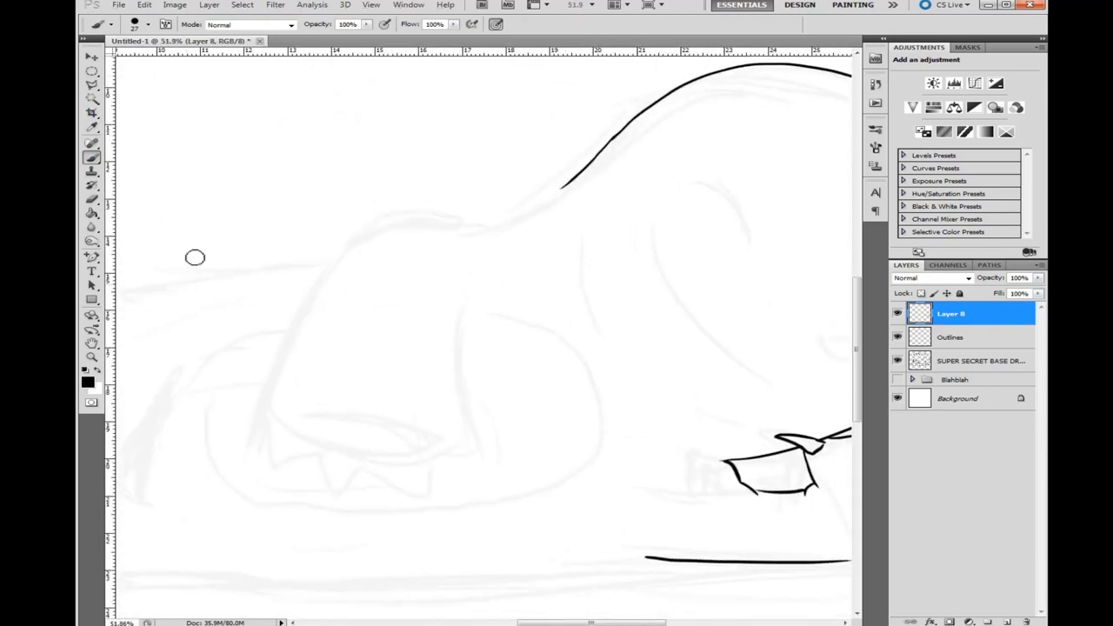
mouse_move(561, 187)
left_mouse_down()
mouse_move(505, 220)
mouse_move(565, 195)
left_mouse_up()
key("ctrl+z")
scroll(536, 198, "down", 2)
mouse_move(510, 281)
left_mouse_down()
mouse_move(405, 300)
mouse_move(460, 279)
mouse_move(382, 370)
left_mouse_up()
key("ctrl+z")
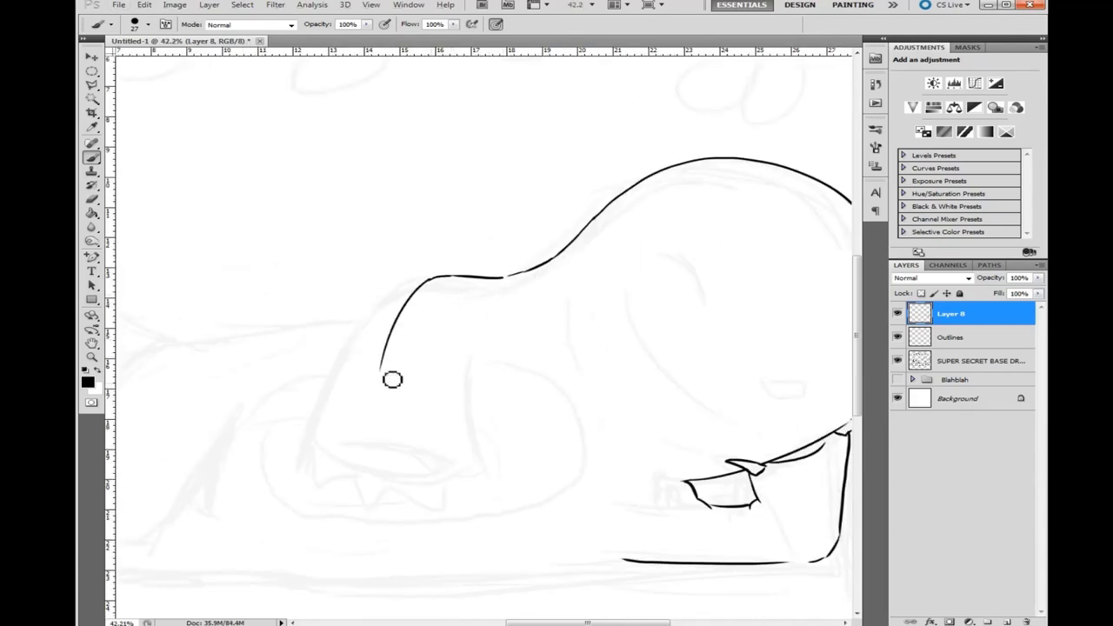
key("ctrl+z")
mouse_move(442, 277)
left_mouse_down()
mouse_move(412, 352)
mouse_move(398, 340)
mouse_move(388, 393)
mouse_move(412, 318)
mouse_move(409, 356)
mouse_move(425, 422)
left_mouse_up()
key("ctrl+z")
key("ctrl+z")
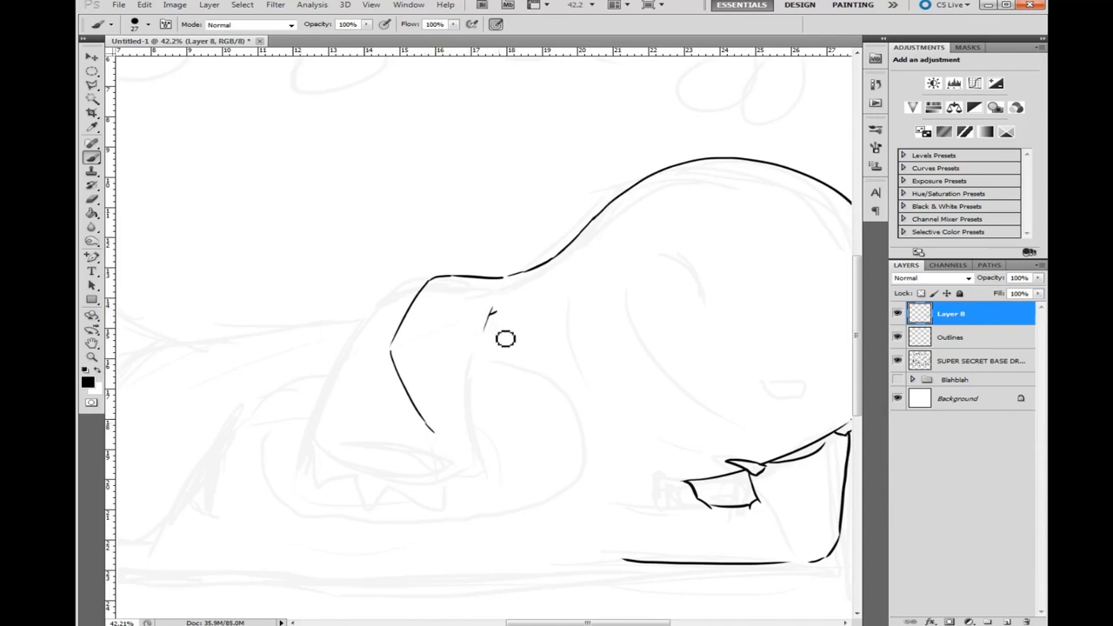
key("ctrl+z")
left_click_drag(485, 320, 499, 412)
key("ctrl+z")
left_click_drag(491, 299, 479, 338)
mouse_move(479, 340)
left_mouse_down()
mouse_move(522, 404)
mouse_move(444, 441)
left_mouse_up()
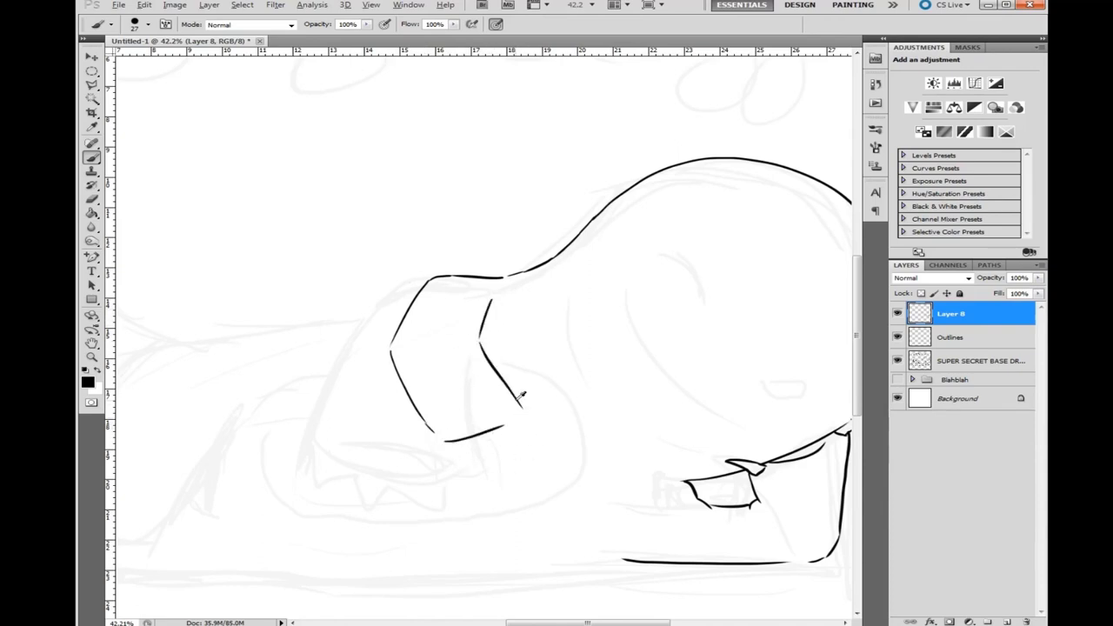
scroll(499, 324, "down", 5)
scroll(548, 361, "up", 5)
key("ctrl+alt+z")
key("ctrl+alt+z")
key("ctrl+alt+z")
key("ctrl+alt+z")
key("ctrl+alt+z")
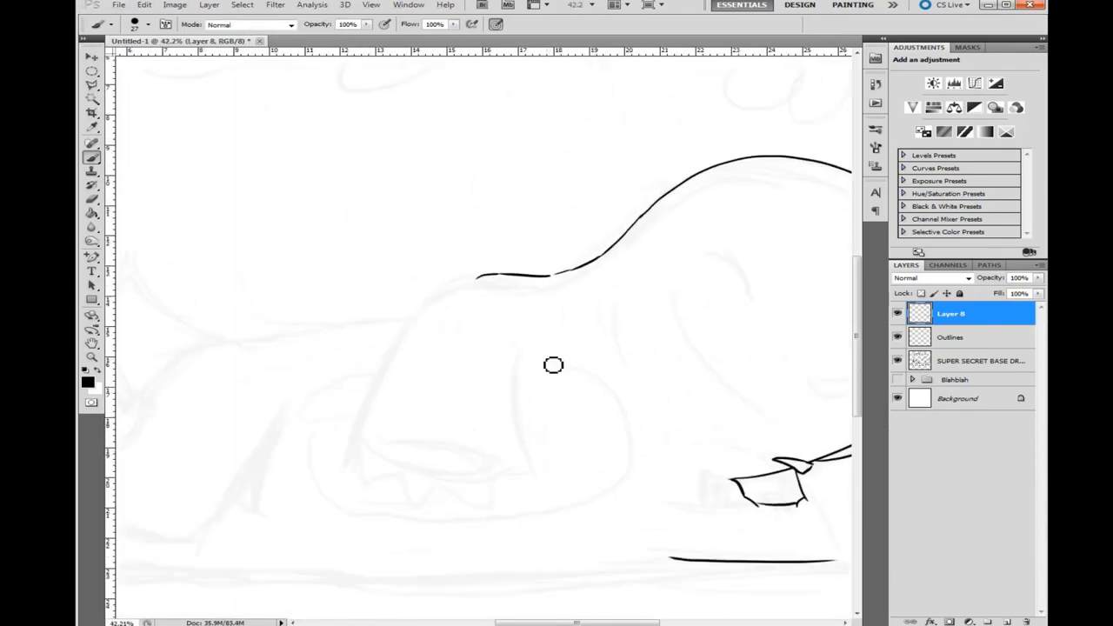
Ink the bent arm from the shoulder with its outer edge, inner edge and slanted hand end
key("ctrl+z")
mouse_move(477, 292)
left_mouse_down()
mouse_move(418, 372)
mouse_move(468, 479)
left_mouse_up()
key("ctrl+z")
mouse_move(415, 365)
left_mouse_down()
mouse_move(460, 470)
mouse_move(577, 448)
left_mouse_up()
key("ctrl+z")
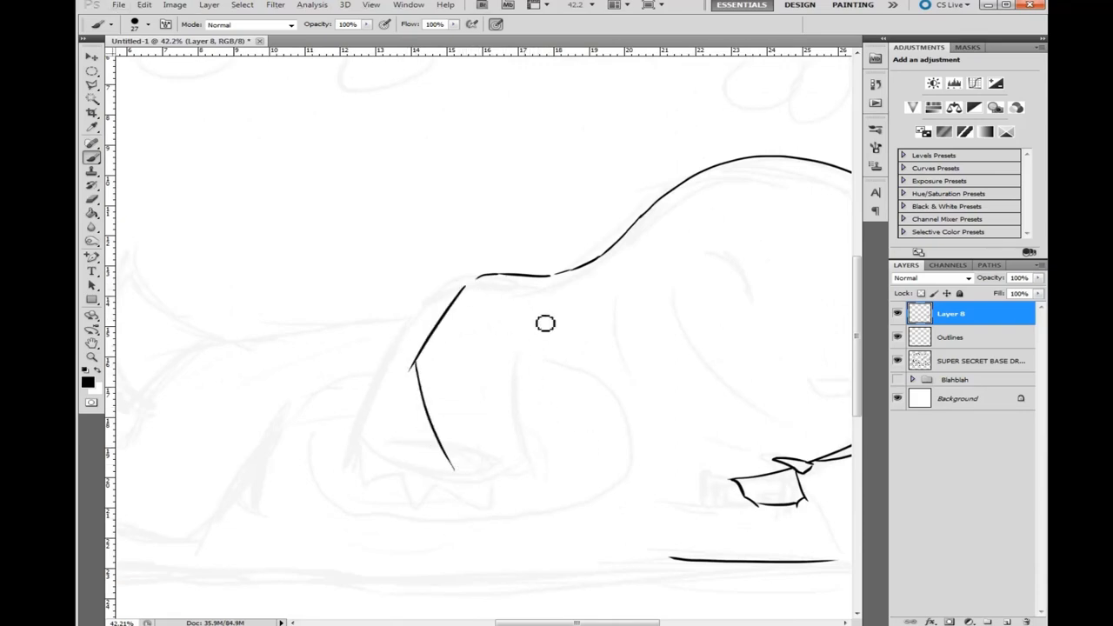
left_click_drag(545, 320, 521, 372)
key("ctrl+z")
mouse_move(535, 314)
left_mouse_down()
mouse_move(515, 376)
mouse_move(512, 364)
mouse_move(529, 426)
left_mouse_up()
key("ctrl+z")
left_click_drag(460, 467, 517, 356)
Close the gaps at the arm's elbow and hand corners and join its outer edge to the shoulder line
scroll(487, 348, "down", 3)
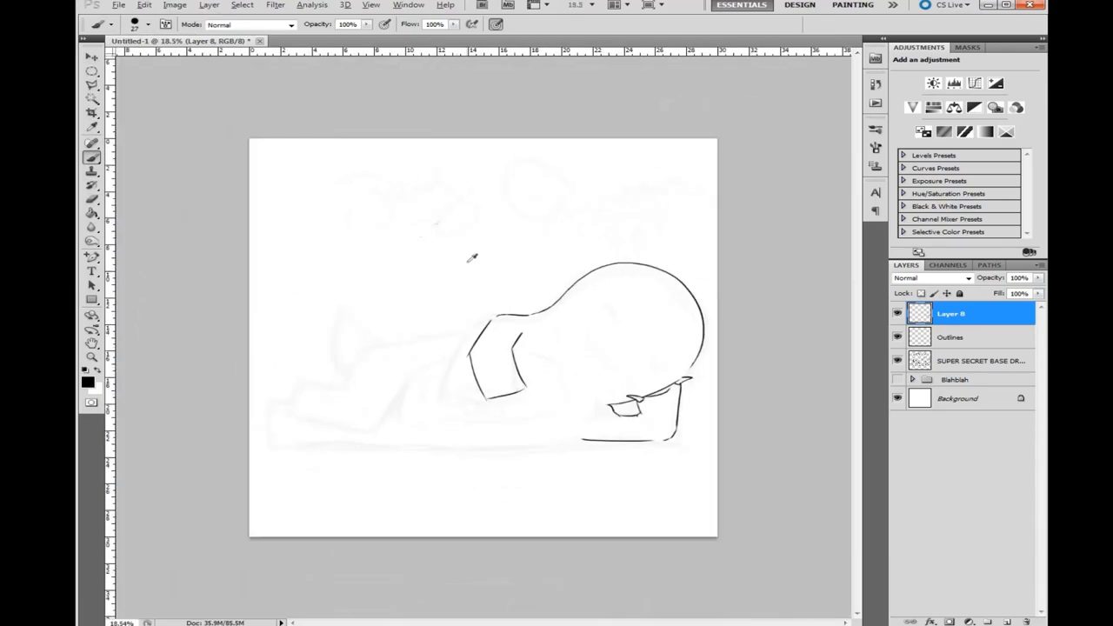
scroll(520, 348, "up", 3)
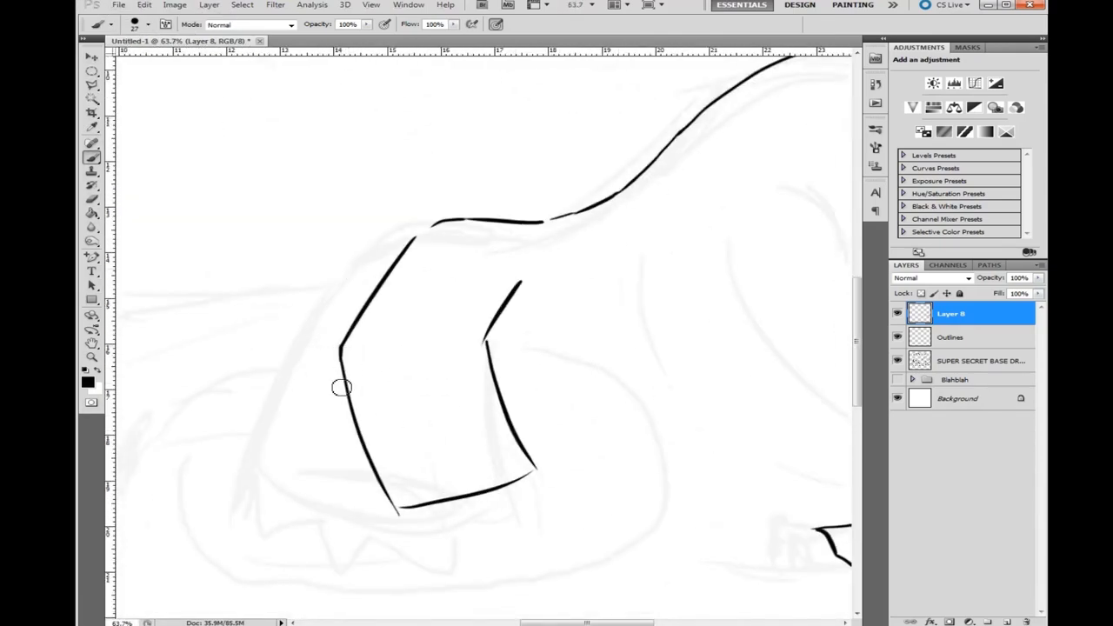
left_click_drag(487, 329, 509, 404)
key("ctrl+z")
mouse_move(396, 506)
left_mouse_down()
mouse_move(521, 484)
mouse_move(536, 470)
left_mouse_up()
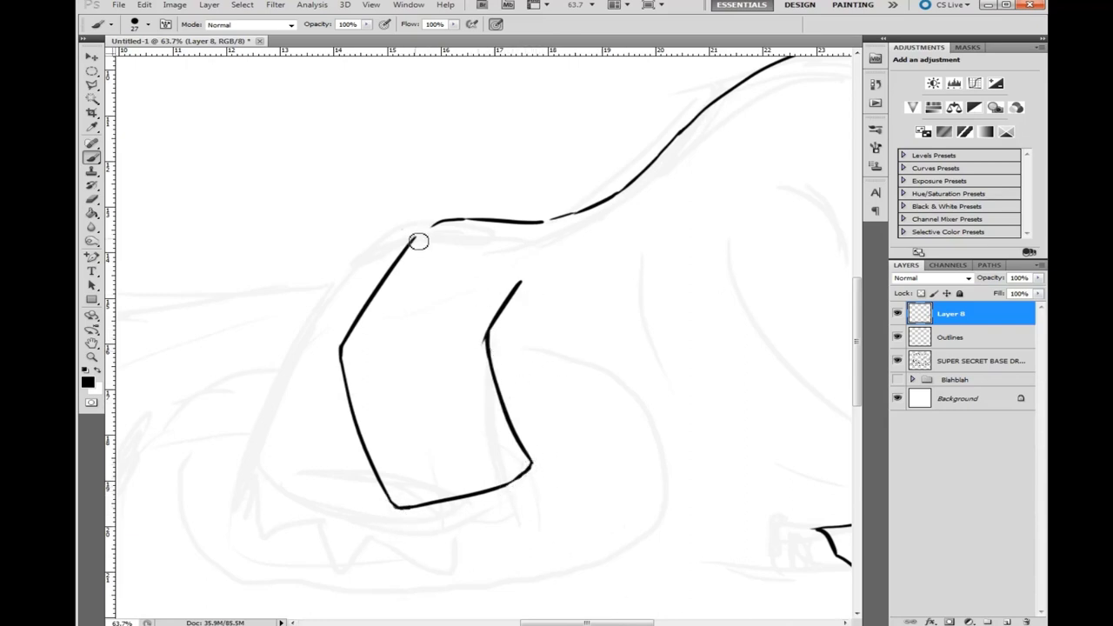
left_click_drag(418, 241, 458, 218)
scroll(698, 392, "down", 5)
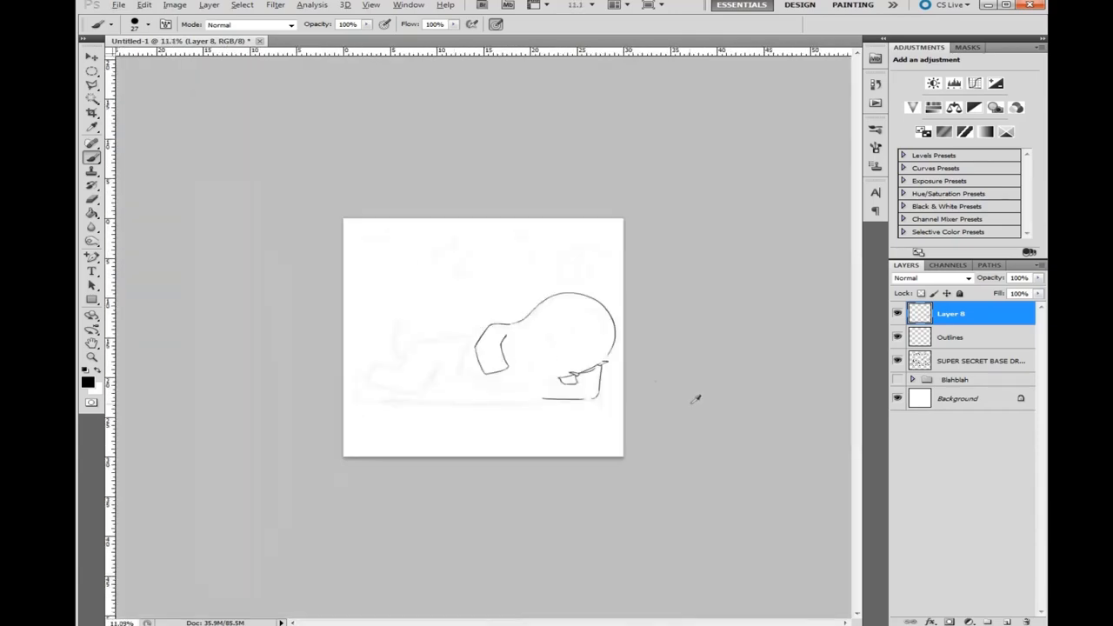
Add a new layer and draw four pointed claws along the end of the arm
scroll(559, 353, "up", 6)
key("ctrl+shift+alt+n")
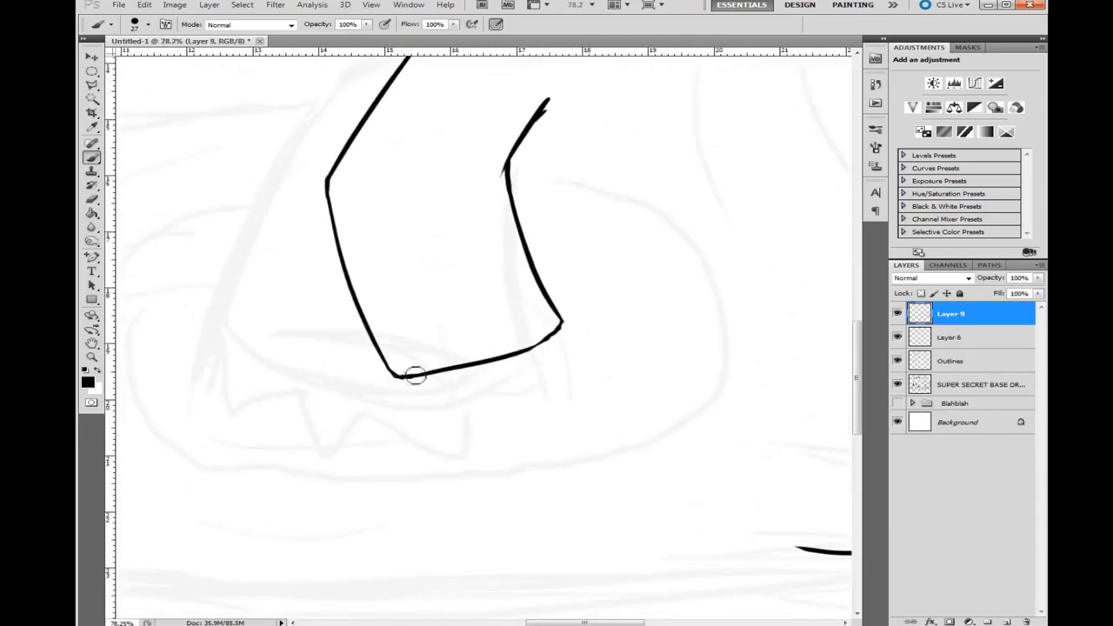
left_click_drag(407, 369, 434, 403)
key("ctrl+z")
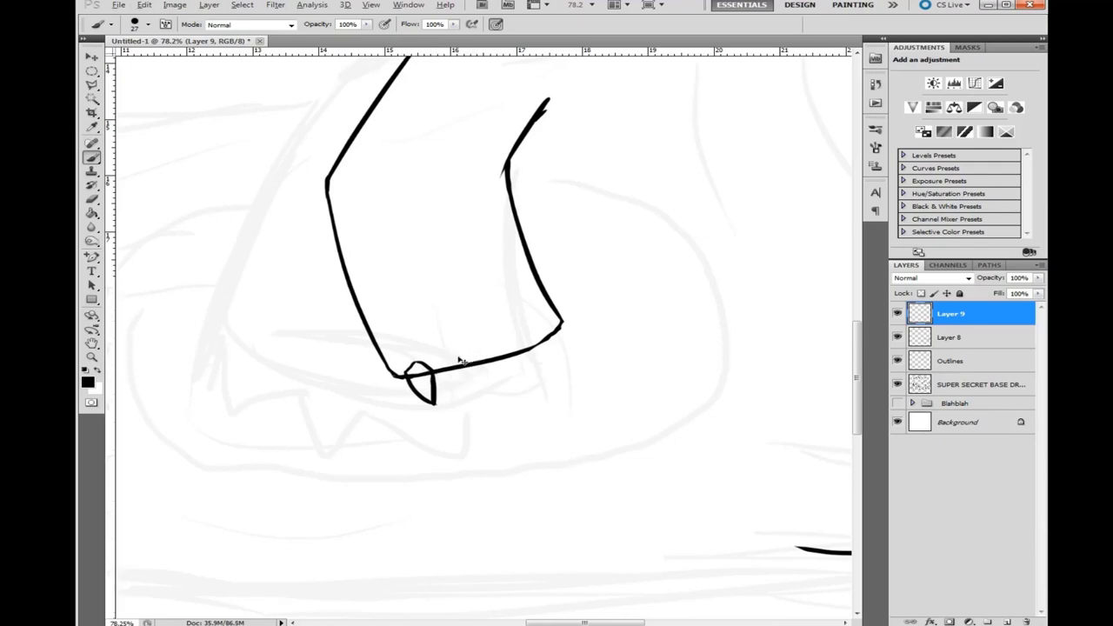
mouse_move(458, 358)
left_mouse_down()
mouse_move(503, 377)
mouse_move(479, 391)
left_mouse_up()
key("ctrl+z")
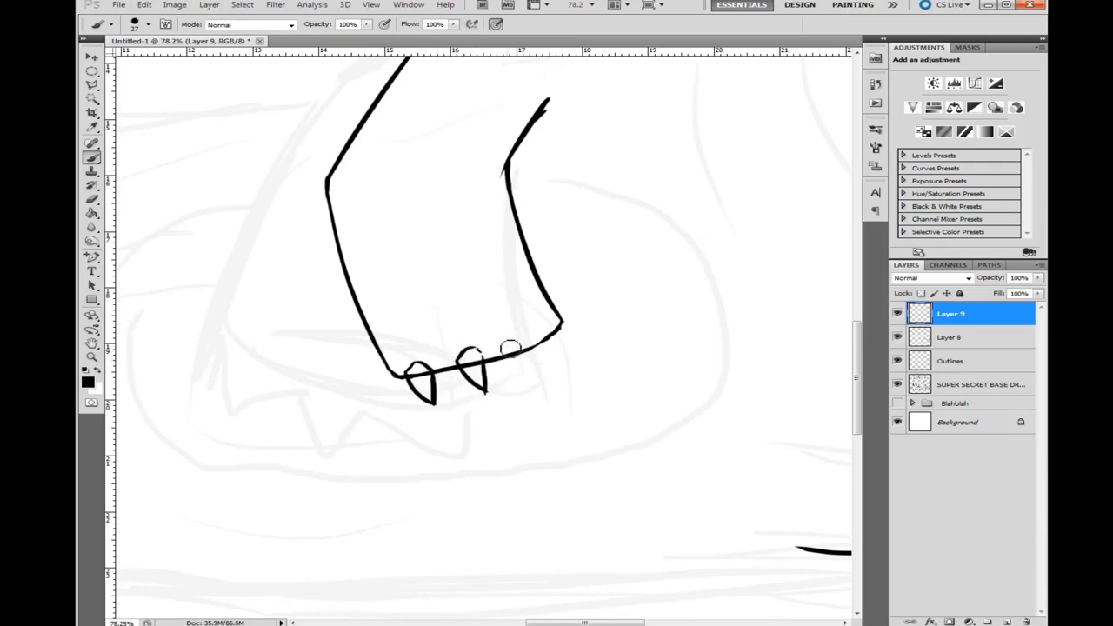
mouse_move(530, 339)
left_mouse_down()
mouse_move(540, 365)
mouse_move(564, 355)
mouse_move(560, 365)
left_mouse_up()
Erase the parts of the hand's edge line that run through the claws on Layer 8
scroll(483, 398, "up", 3)
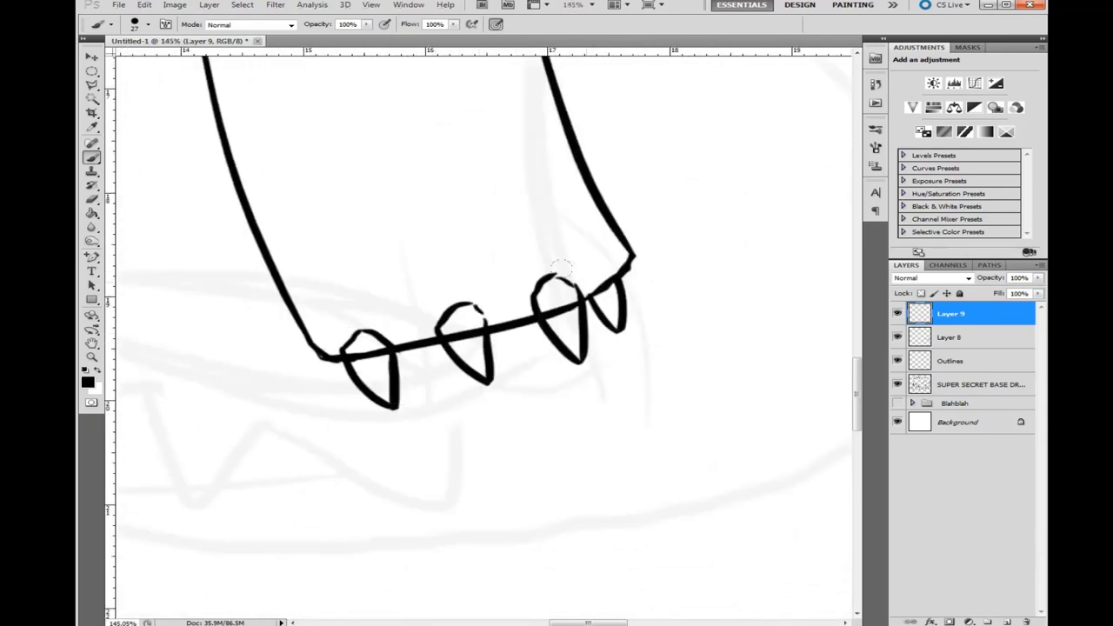
left_click(992, 339)
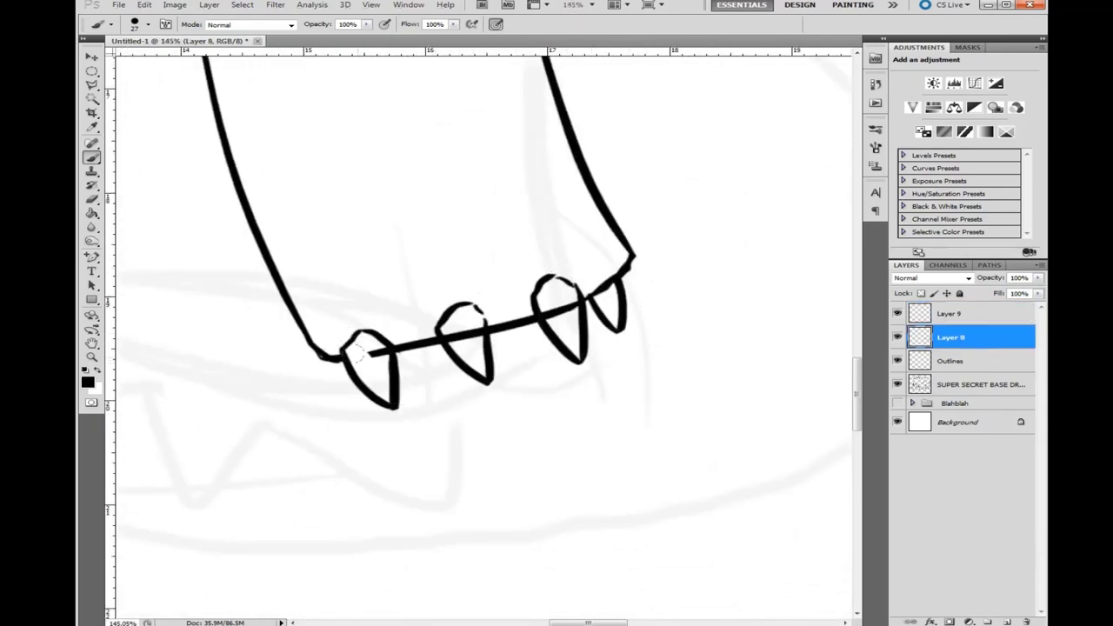
scroll(556, 220, "down", 5)
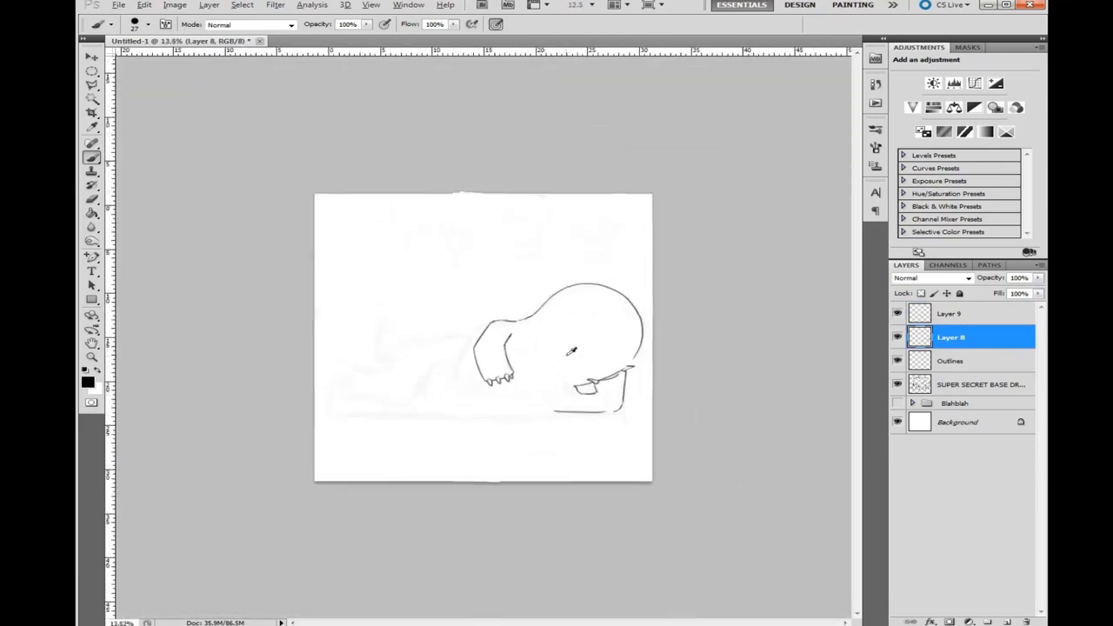
Add a new layer at the top of the stack for the body and leg outlines
scroll(652, 331, "up", 3)
key("ctrl+shift+alt+n")
left_click_drag(950, 363, 947, 306)
scroll(609, 373, "down", 2)
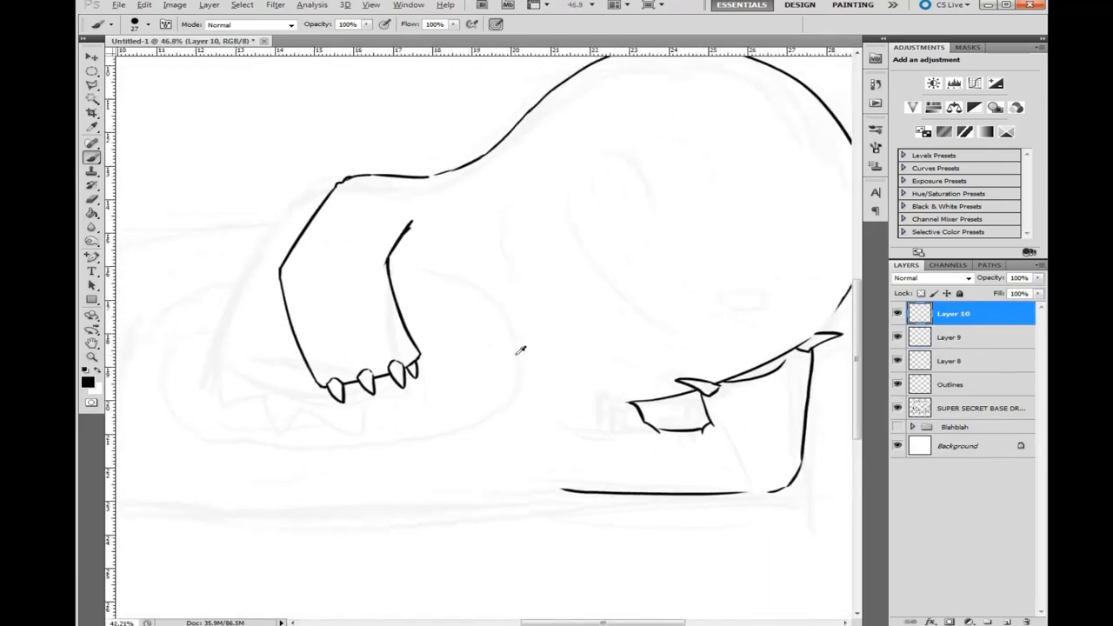
mouse_move(606, 174)
left_mouse_down()
mouse_move(455, 192)
mouse_move(332, 223)
left_mouse_up()
key("ctrl+z")
key("ctrl+z")
key("ctrl+z")
key("ctrl+z")
mouse_move(616, 179)
left_mouse_down()
mouse_move(309, 208)
mouse_move(339, 209)
mouse_move(257, 272)
left_mouse_up()
scroll(438, 318, "down", 2)
scroll(430, 313, "up", 3)
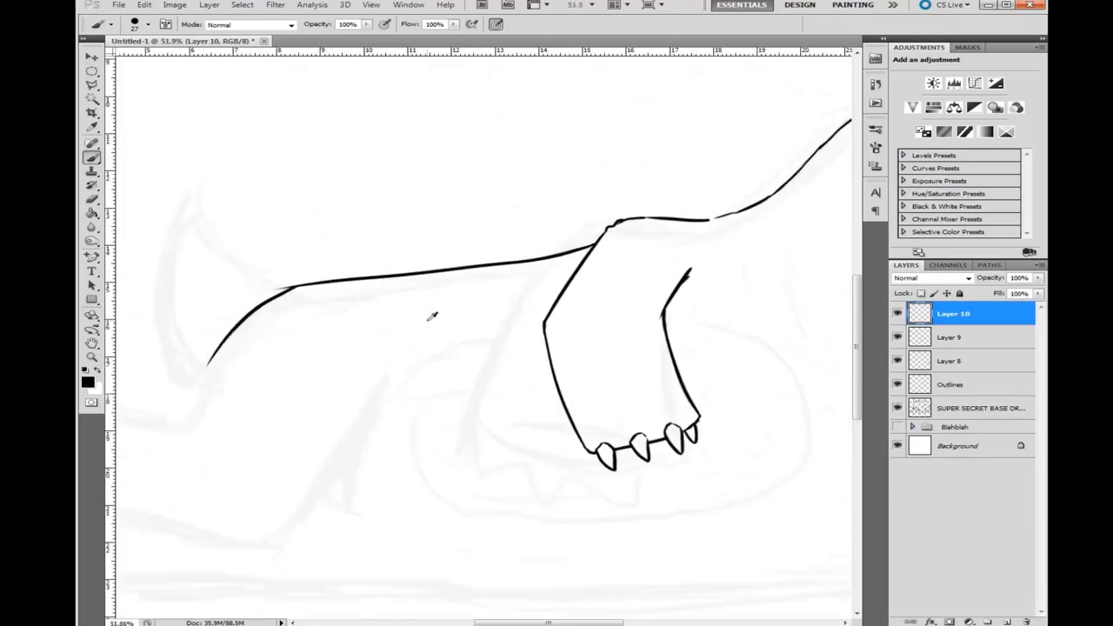
key("ctrl+z")
mouse_move(604, 239)
left_mouse_down()
mouse_move(358, 295)
mouse_move(355, 278)
left_mouse_up()
key("ctrl+z")
key("ctrl+z")
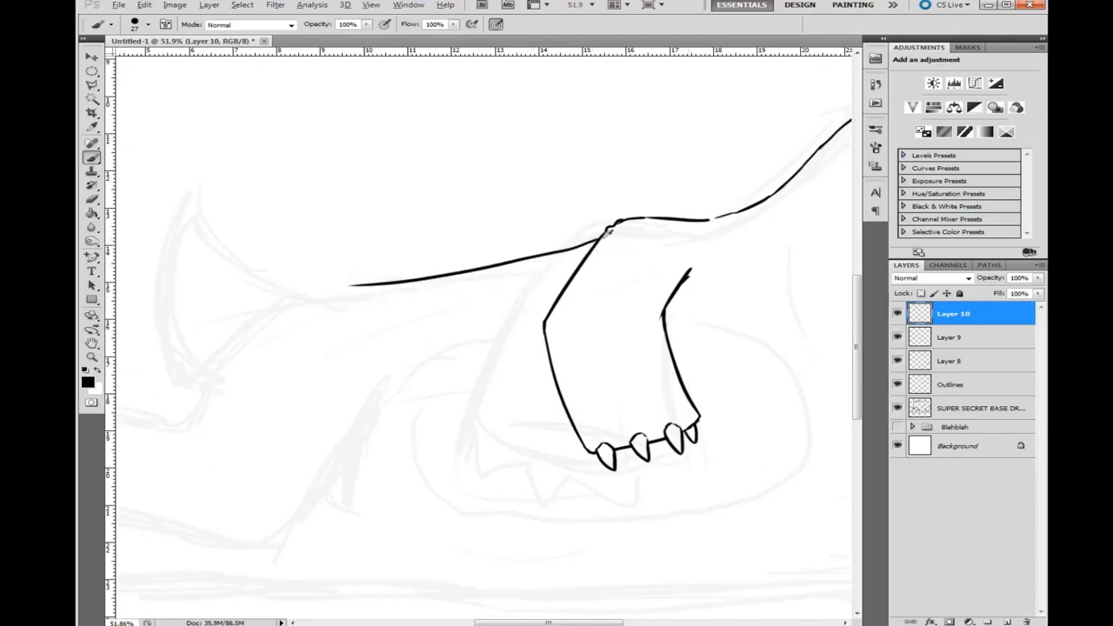
key("ctrl+z")
key("ctrl+z")
mouse_move(603, 241)
left_mouse_down()
mouse_move(319, 293)
mouse_move(379, 276)
left_mouse_up()
key("ctrl+z")
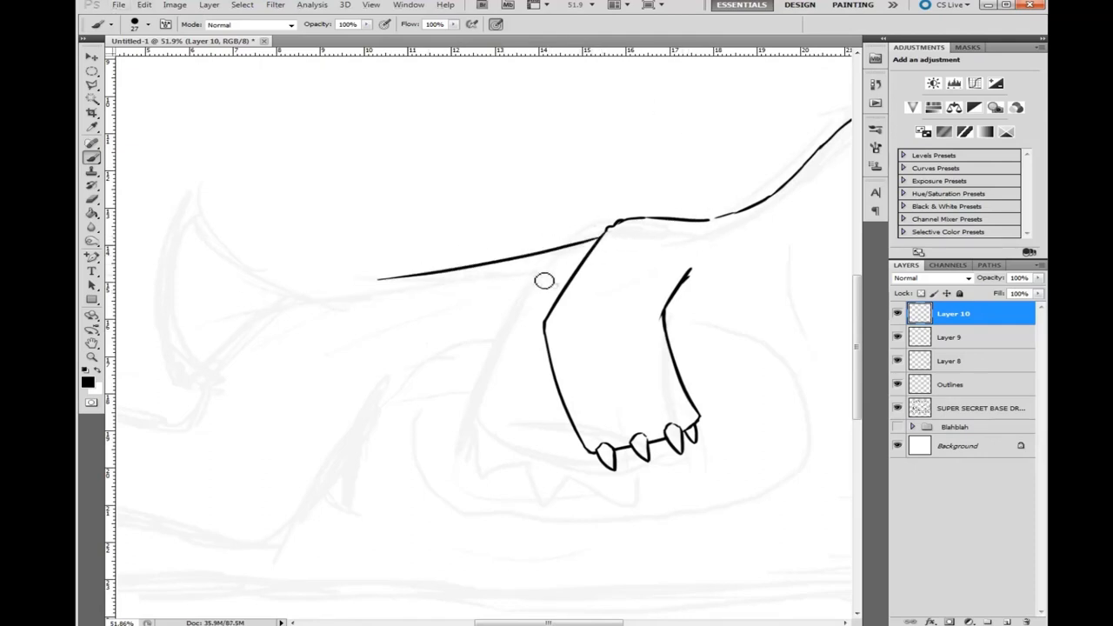
key("ctrl+z")
Ink the back line from the arm toward the base of the tail and rotate it 3.33 degrees
mouse_move(599, 237)
left_mouse_down()
mouse_move(291, 317)
mouse_move(407, 298)
left_mouse_up()
key("ctrl+z")
key("ctrl+t")
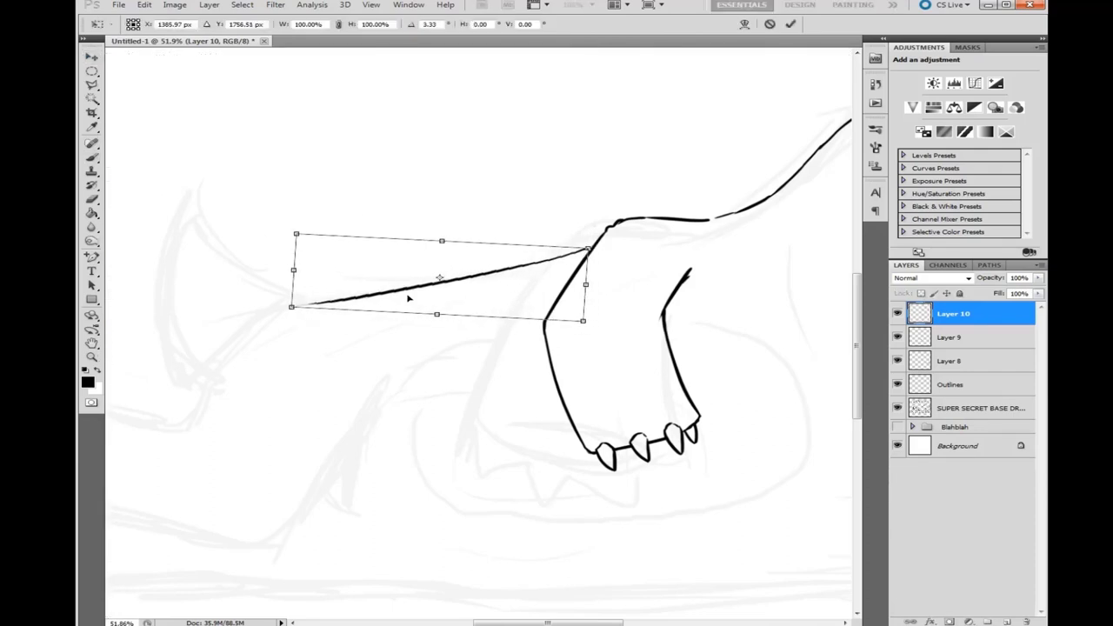
key("Return")
Ink the rump curve down to the ankle and outline the upper foot with its end, sole and the leg's lower edge
left_click_drag(406, 338, 566, 264)
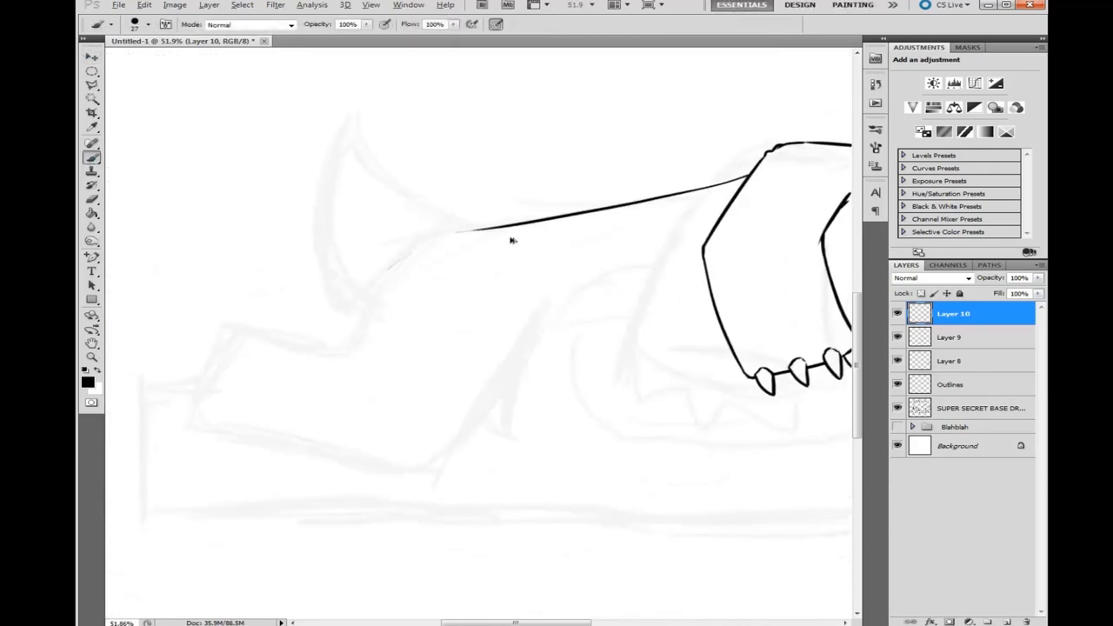
mouse_move(461, 231)
left_mouse_down()
mouse_move(342, 368)
mouse_move(408, 270)
mouse_move(377, 349)
mouse_move(269, 340)
mouse_move(238, 445)
left_mouse_up()
key("ctrl+z")
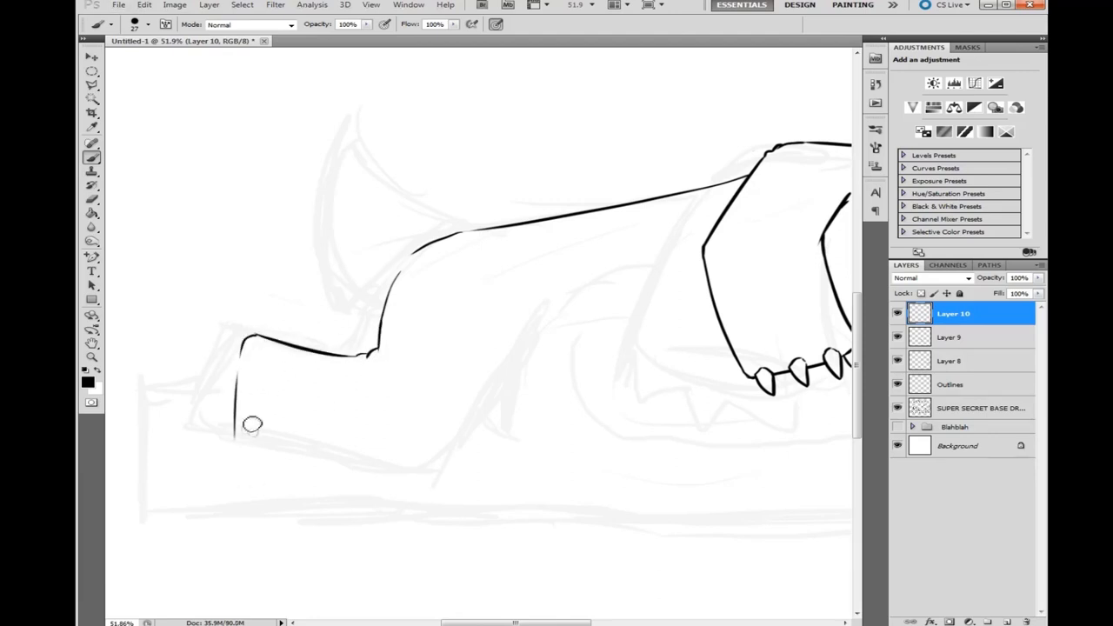
key("ctrl+z")
mouse_move(252, 335)
left_mouse_down()
mouse_move(260, 435)
mouse_move(439, 453)
mouse_move(509, 379)
left_mouse_up()
Close the gap in the rump curve and clean up the corner where the upper foot's sole meets the leg
scroll(589, 251, "down", 3)
scroll(507, 414, "up", 4)
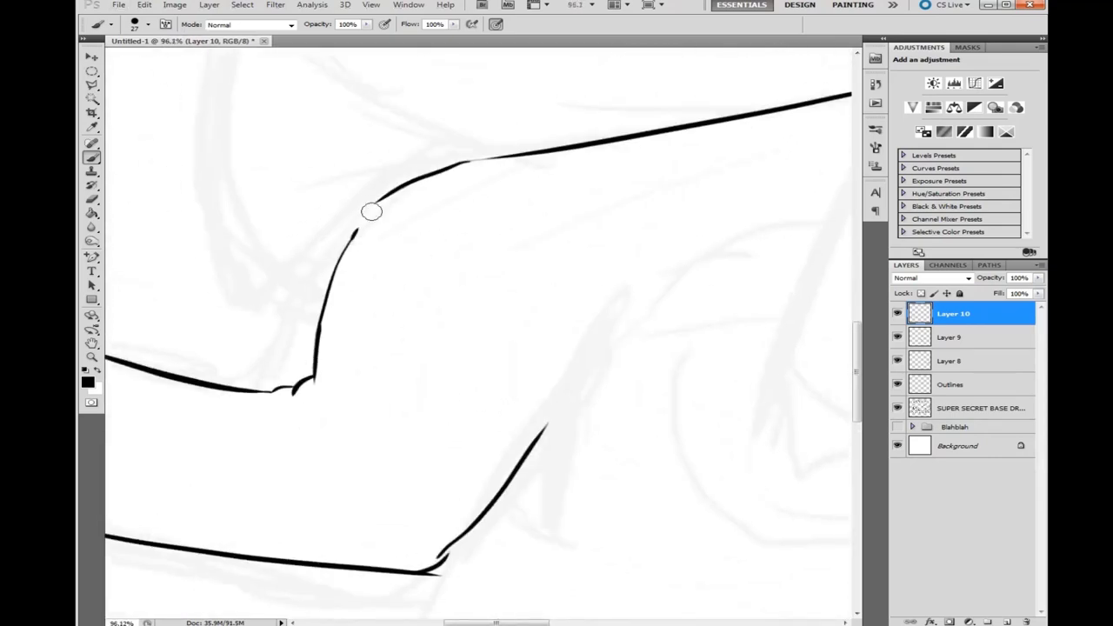
left_click_drag(379, 202, 331, 283)
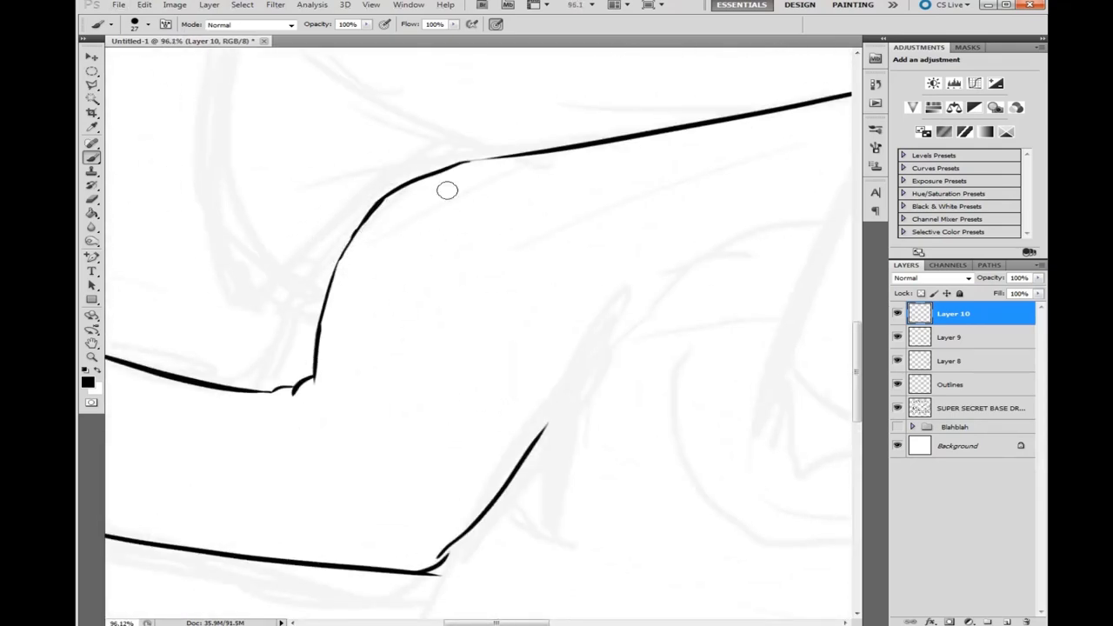
left_click_drag(482, 400, 752, 343)
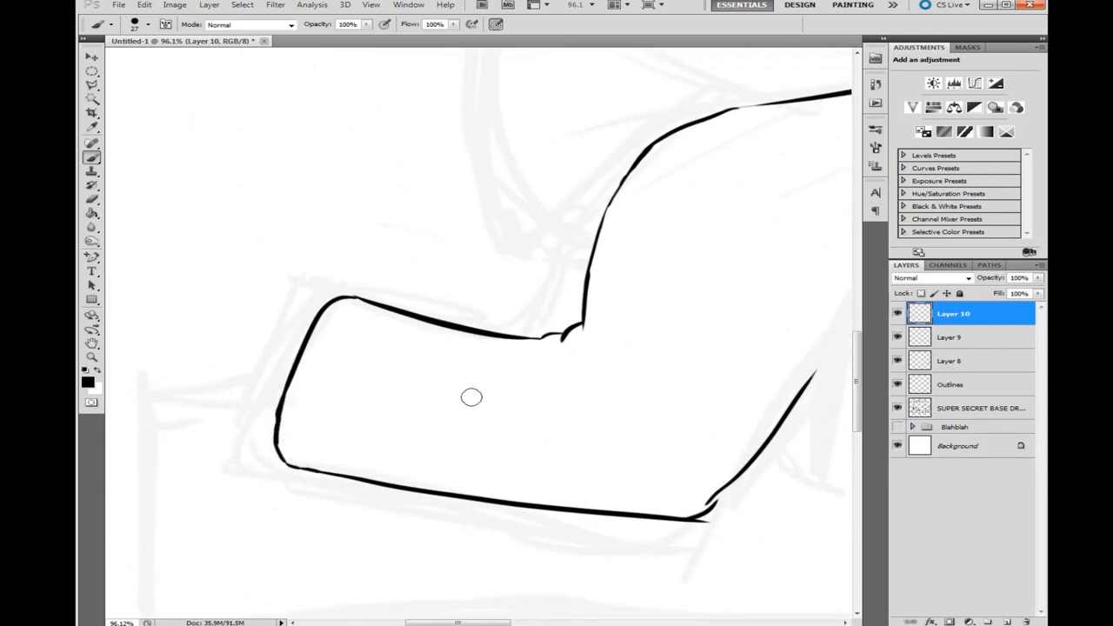
left_click_drag(750, 480, 484, 466)
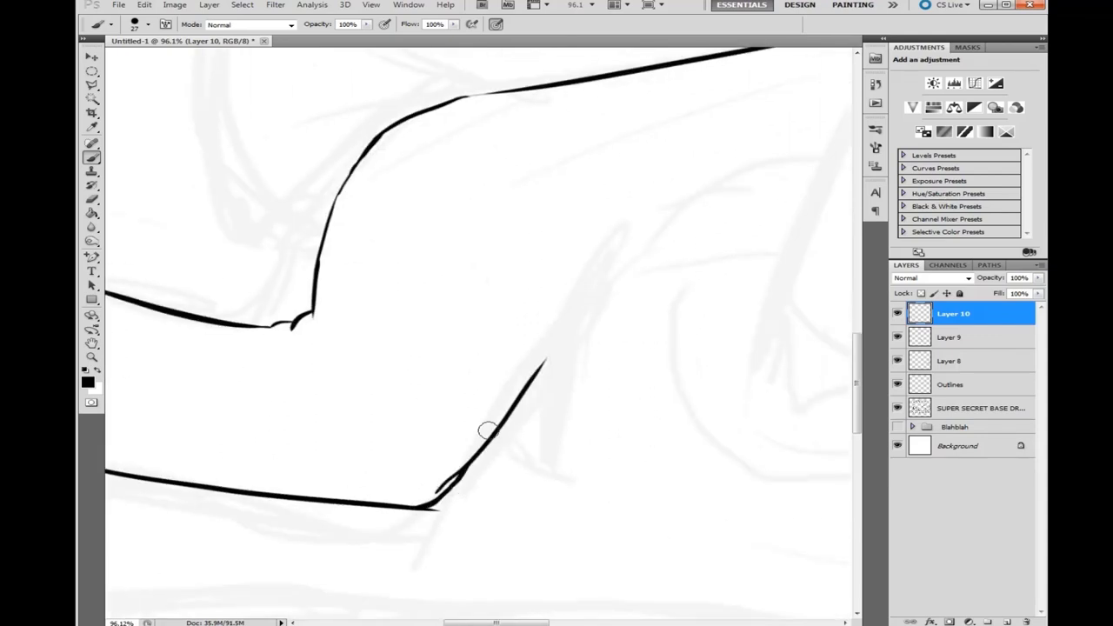
key("ctrl+z")
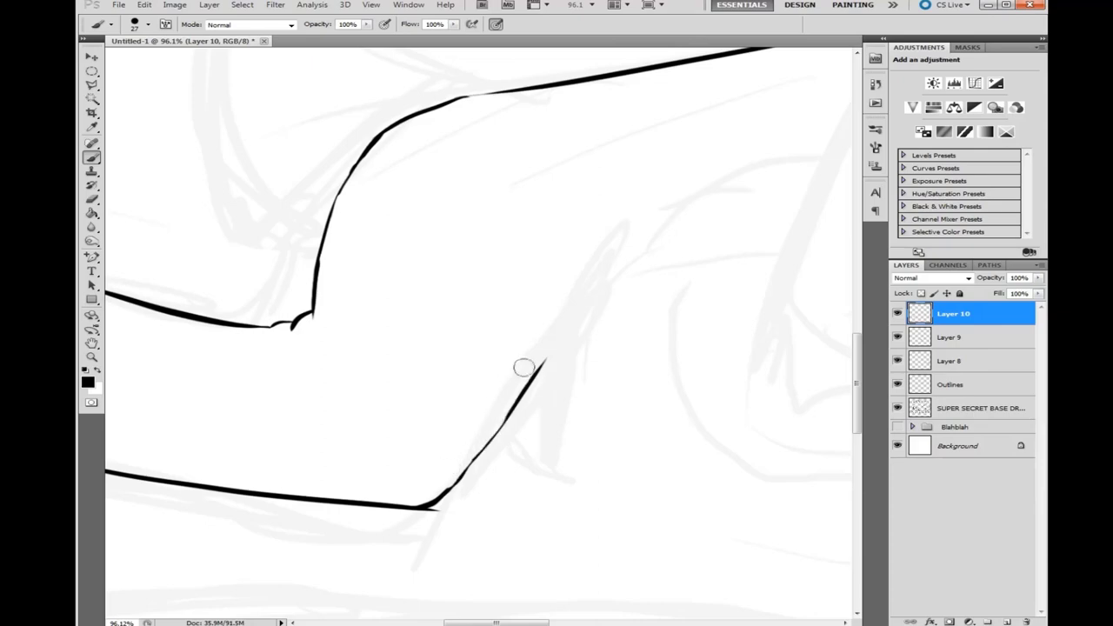
key("ctrl+0")
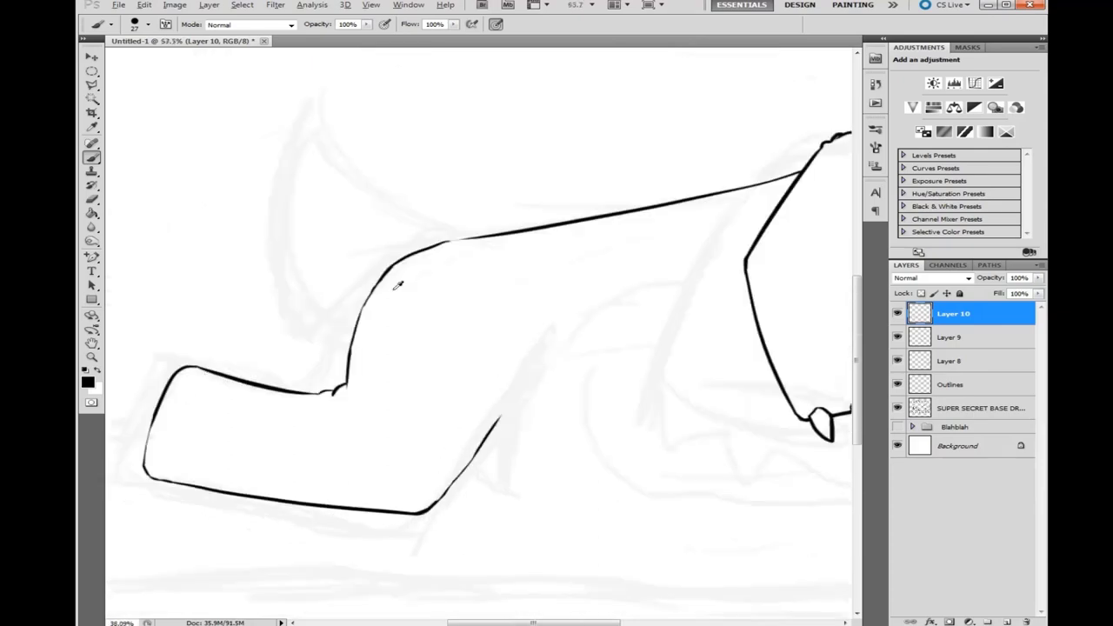
scroll(402, 328, "down", 1)
scroll(402, 329, "up", 5)
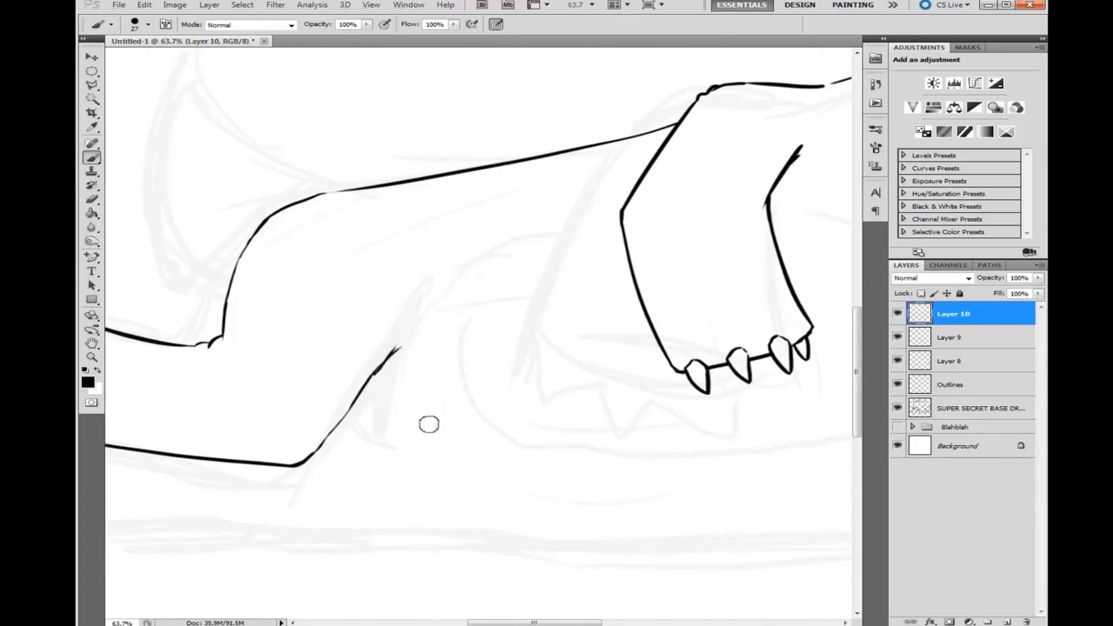
Add two short crease strokes beside the lower edge of the upper leg
left_click_drag(426, 423, 713, 363)
left_click_drag(207, 338, 203, 448)
key("ctrl+z")
left_click_drag(638, 293, 634, 306)
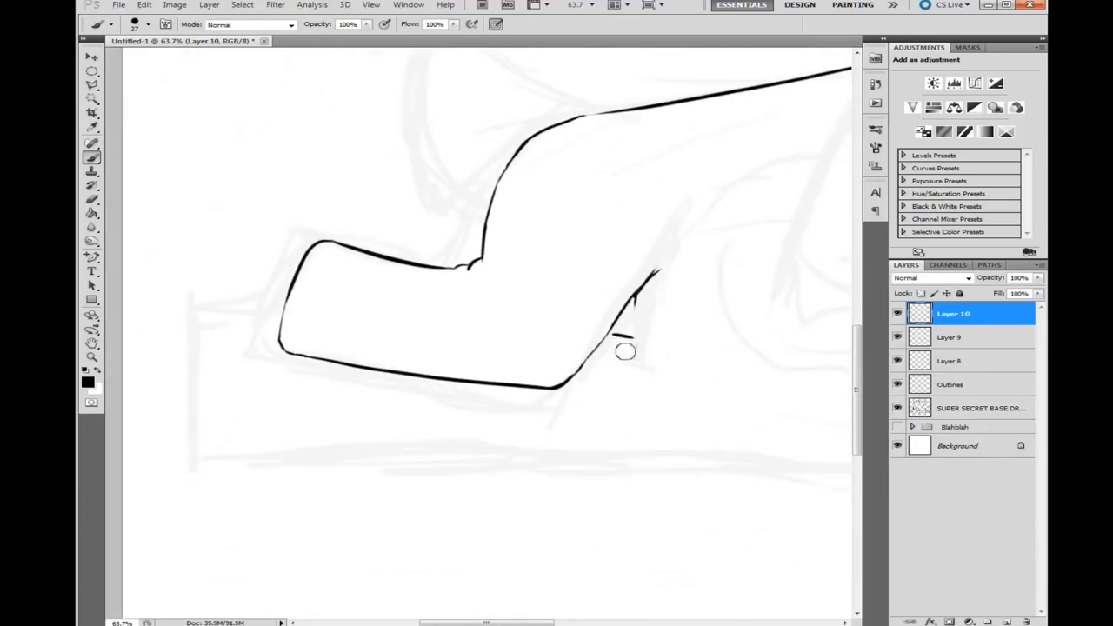
key("ctrl+z")
Add a new layer and ink the second foot beneath the first with its upper edge, end and flat sole
mouse_move(285, 322)
left_mouse_down()
mouse_move(220, 327)
mouse_move(252, 319)
mouse_move(223, 322)
mouse_move(266, 447)
mouse_move(639, 460)
left_mouse_up()
key("ctrl+z")
key("ctrl+shift+alt+n")
key("ctrl+z")
scroll(402, 380, "down", 3)
left_click_drag(403, 380, 476, 375)
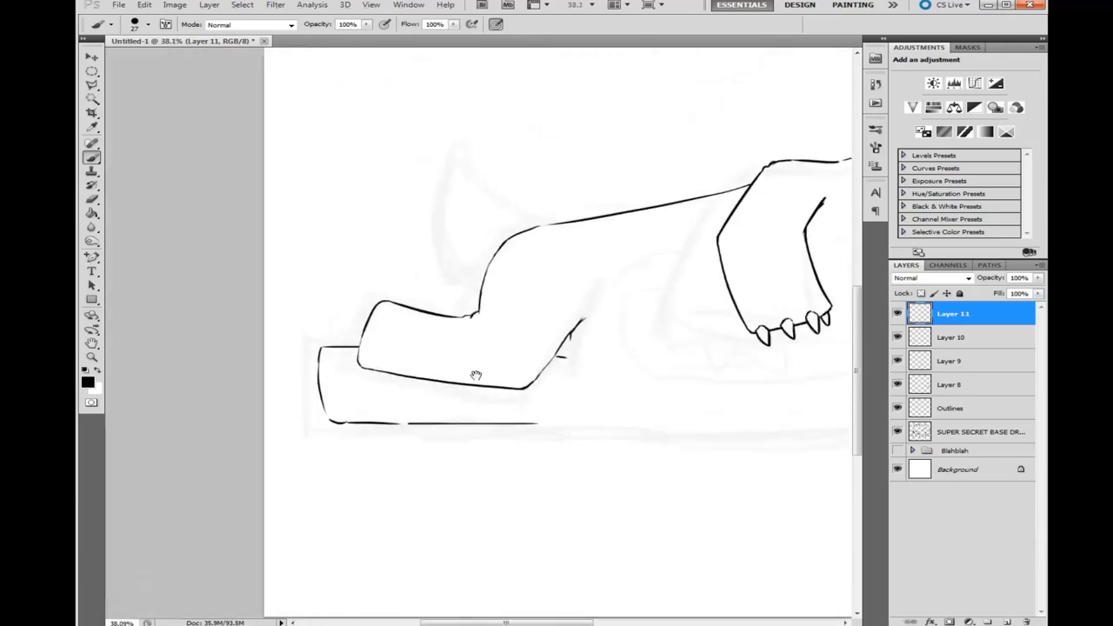
Extend the second leg's sole line along the ground as the belly line until it meets the line beneath the head
scroll(476, 376, "down", 3)
scroll(505, 301, "up", 4)
left_click_drag(314, 423, 522, 433)
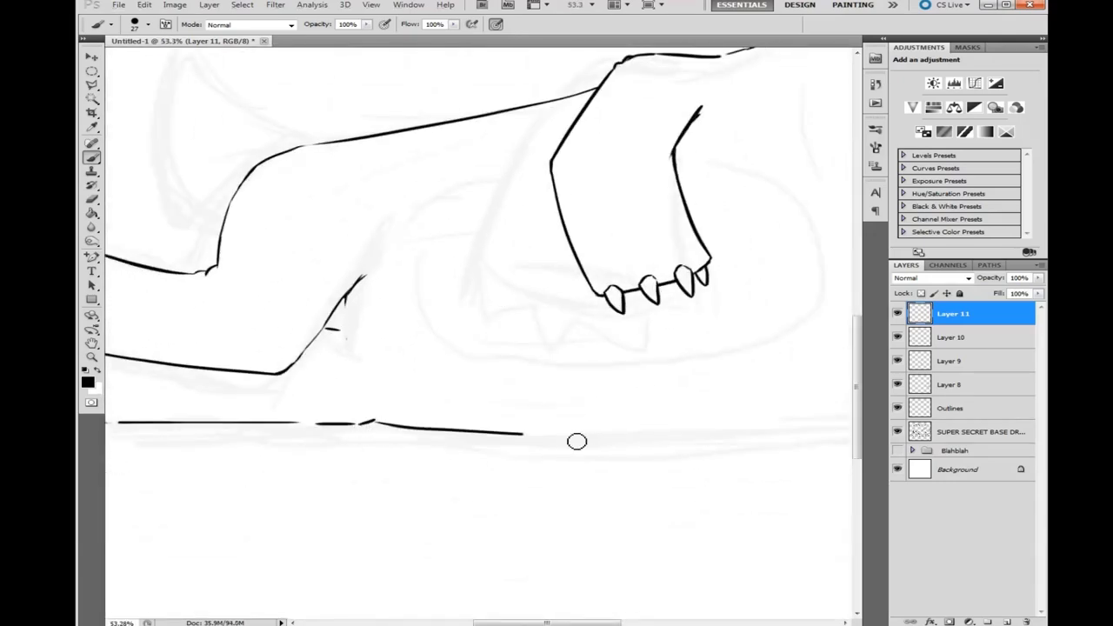
scroll(576, 440, "right", 3)
mouse_move(373, 433)
left_mouse_down()
mouse_move(492, 449)
mouse_move(753, 425)
left_mouse_up()
scroll(753, 425, "down", 5)
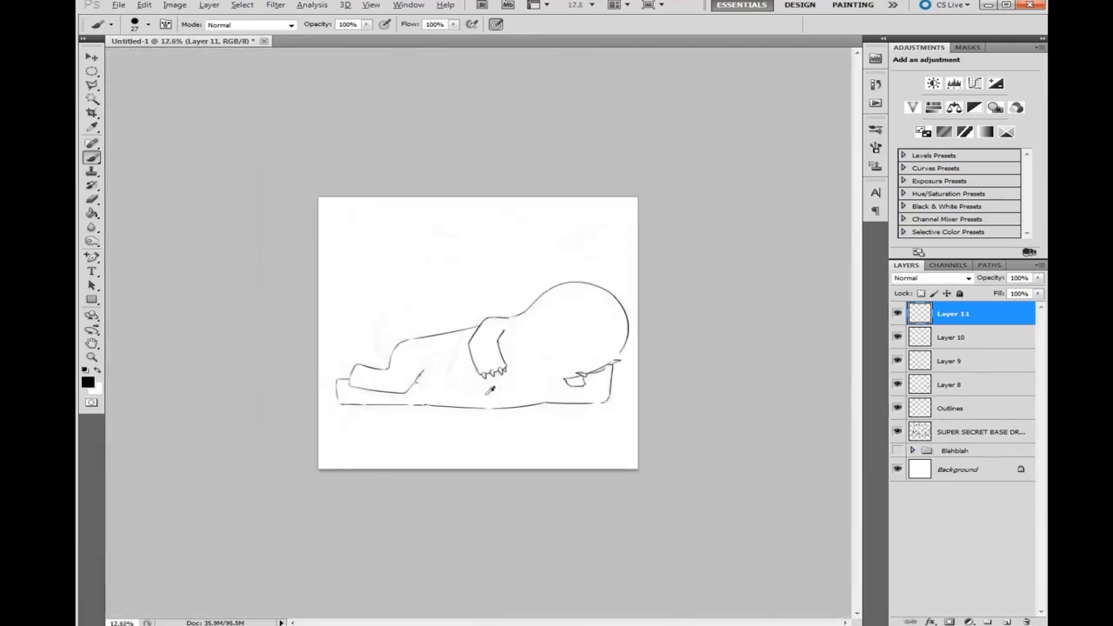
Add a new layer and draw three curved claw bases along the end of the upper foot
scroll(489, 390, "up", 6)
key("ctrl+shift+alt+n")
left_click_drag(454, 419, 480, 461)
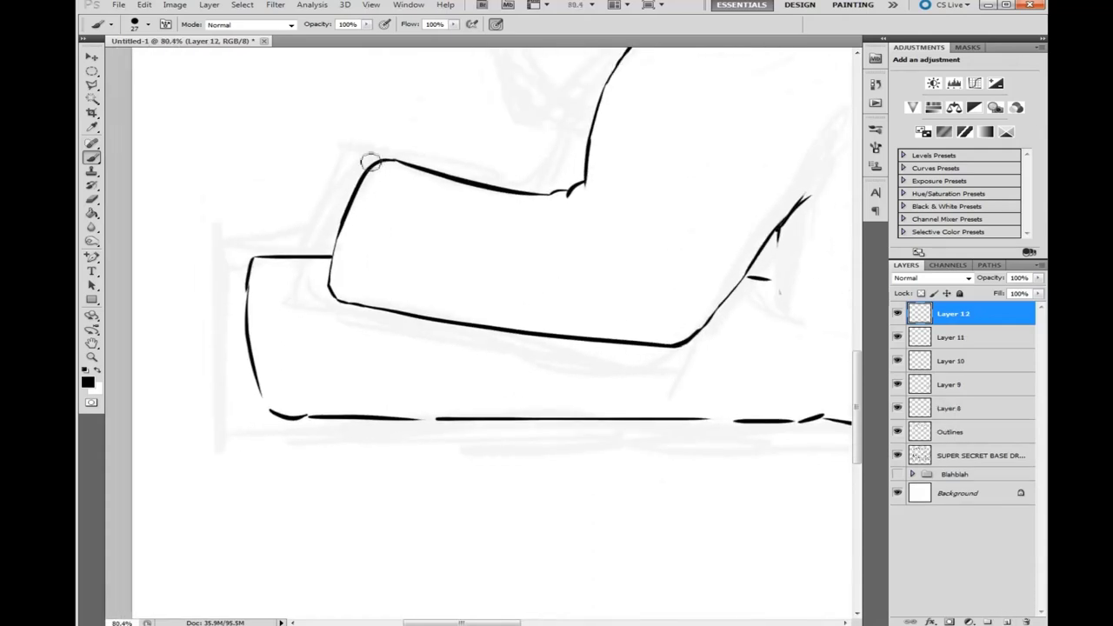
mouse_move(339, 171)
left_mouse_down()
mouse_move(377, 188)
mouse_move(343, 236)
left_mouse_up()
key("ctrl+alt+z")
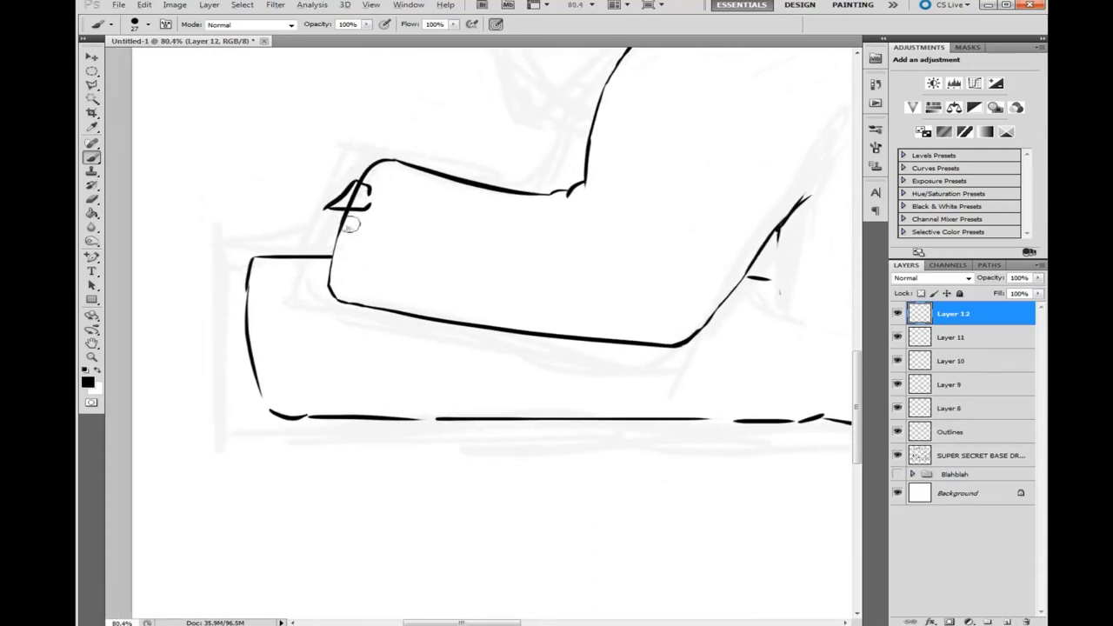
key("ctrl+alt+z")
mouse_move(360, 186)
left_mouse_down()
mouse_move(372, 195)
mouse_move(350, 256)
left_mouse_up()
left_click_drag(344, 275, 346, 294)
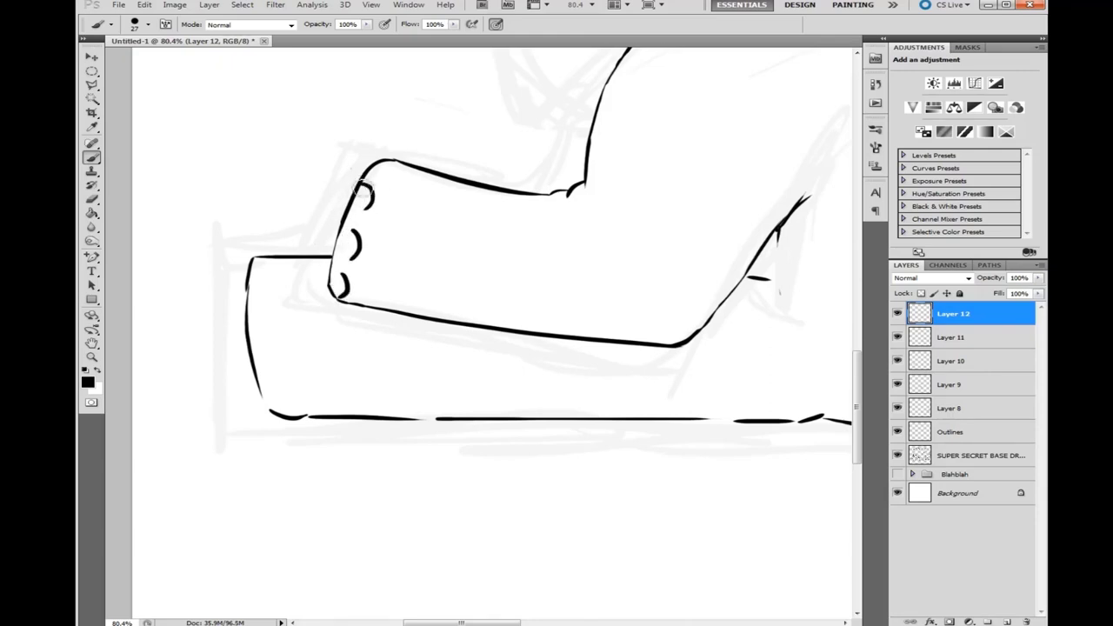
Draw the pointed tips of the three claws on the upper foot
left_click_drag(370, 200, 333, 210)
scroll(367, 204, "up", 5)
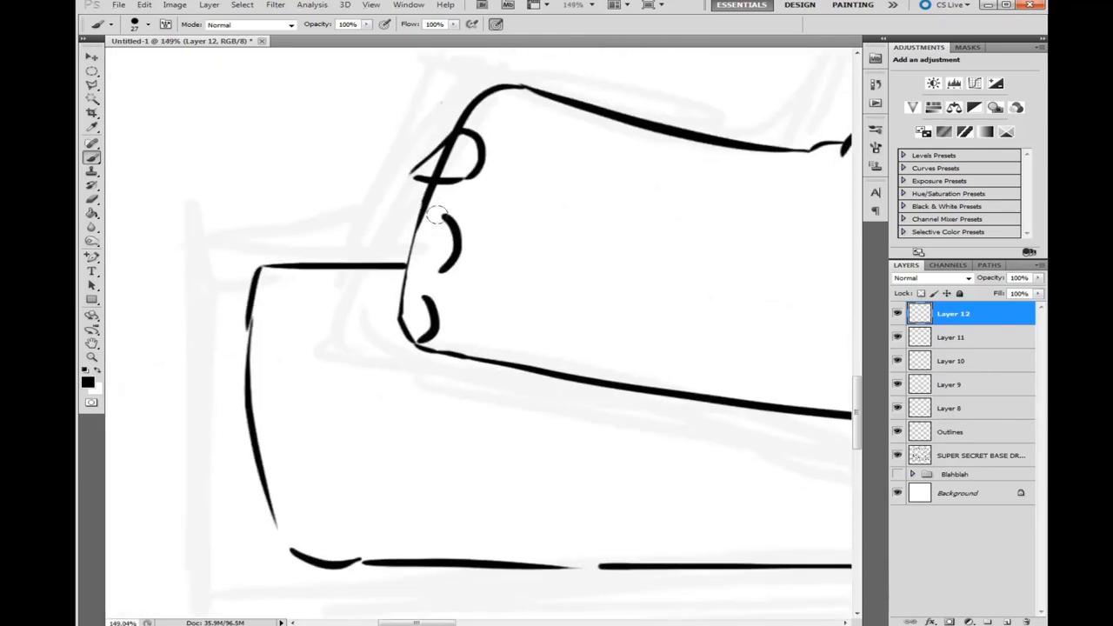
mouse_move(374, 252)
left_mouse_down()
mouse_move(439, 270)
mouse_move(369, 252)
mouse_move(429, 272)
mouse_move(422, 340)
left_mouse_up()
mouse_move(454, 304)
left_mouse_down()
mouse_move(535, 246)
mouse_move(456, 287)
left_mouse_up()
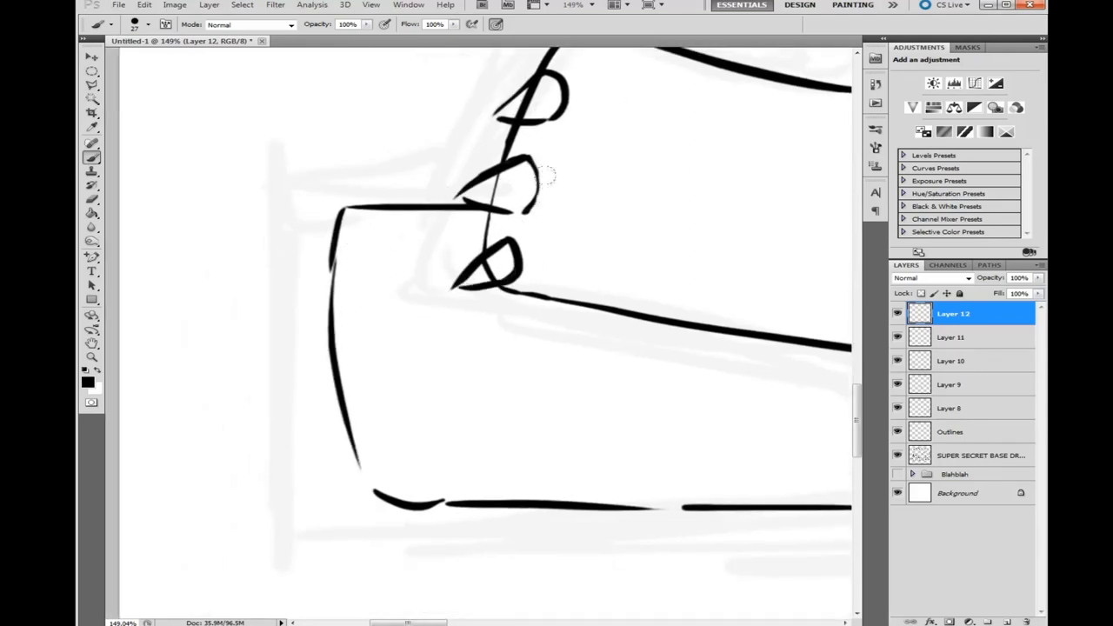
key("ctrl+z")
left_click_drag(351, 252, 378, 296)
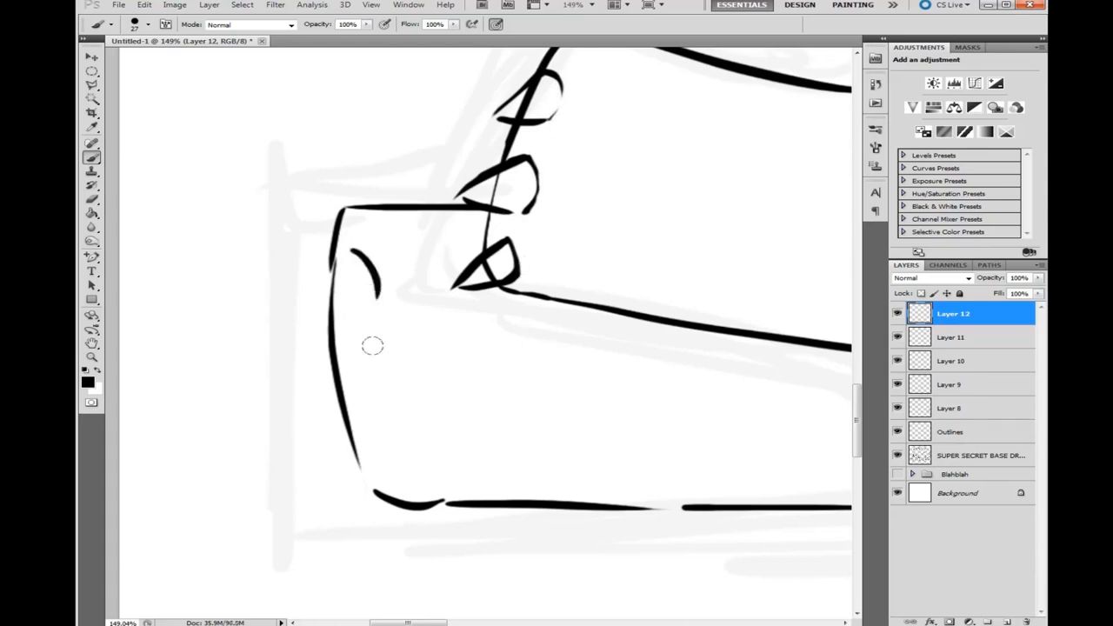
left_click_drag(372, 334, 396, 385)
left_click_drag(387, 421, 416, 475)
key("ctrl+z")
left_click_drag(387, 421, 415, 475)
mouse_move(349, 252)
left_mouse_down()
mouse_move(311, 311)
mouse_move(367, 304)
left_mouse_up()
left_click_drag(343, 329, 390, 400)
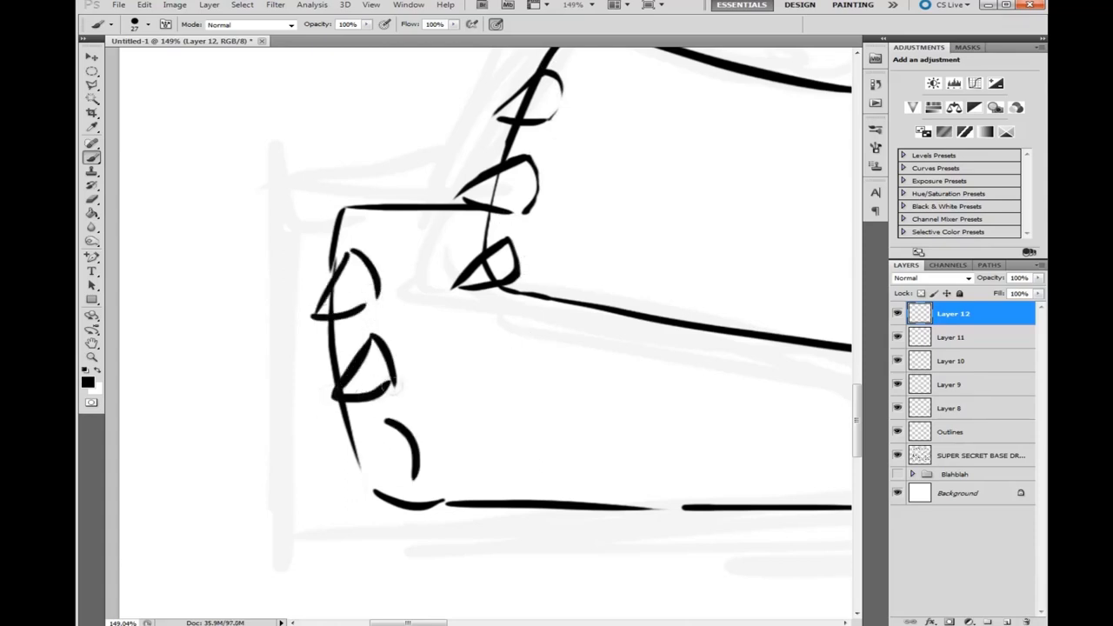
key("ctrl+alt+z")
key("ctrl+alt+z")
key("ctrl+alt+z")
key("ctrl+alt+z")
key("ctrl+alt+z")
Draw three pointed claws with curved bases along the end of the lower foot on Layer 12
left_click_drag(337, 246, 389, 395)
left_click_drag(374, 423, 400, 470)
left_click_drag(332, 246, 347, 308)
mouse_move(352, 337)
left_mouse_down()
mouse_move(300, 383)
mouse_move(372, 398)
left_mouse_up()
mouse_move(383, 409)
left_mouse_down()
mouse_move(331, 461)
mouse_move(400, 480)
left_mouse_up()
Erase the foot edge lines that run through the claws on Layer 11 and Layer 10
scroll(519, 266, "down", 5)
scroll(230, 447, "up", 6)
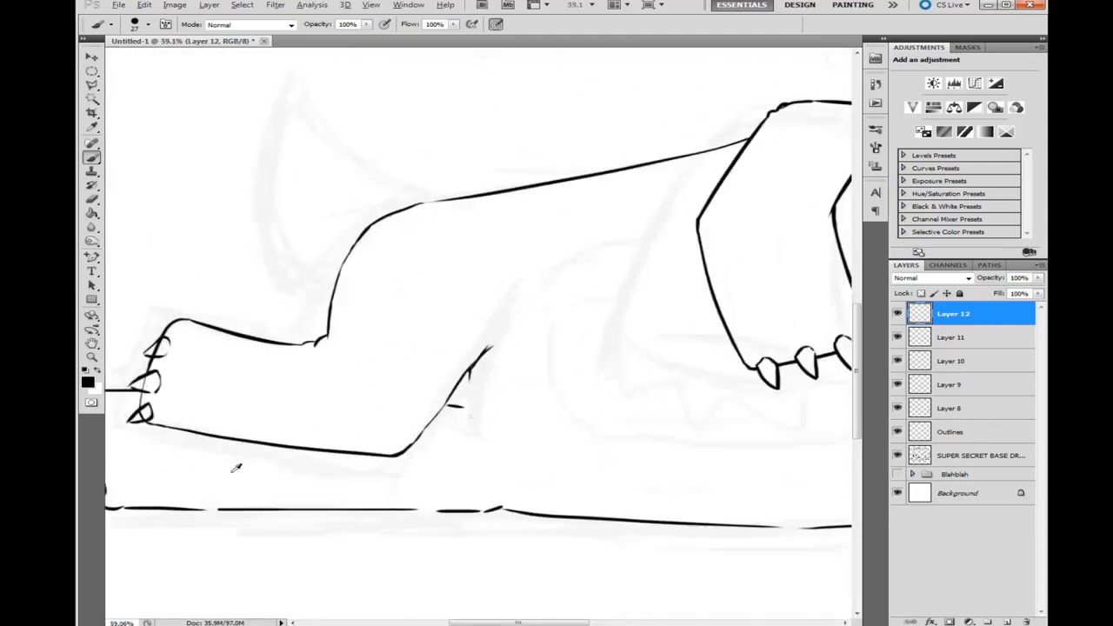
key("alt+bracketleft")
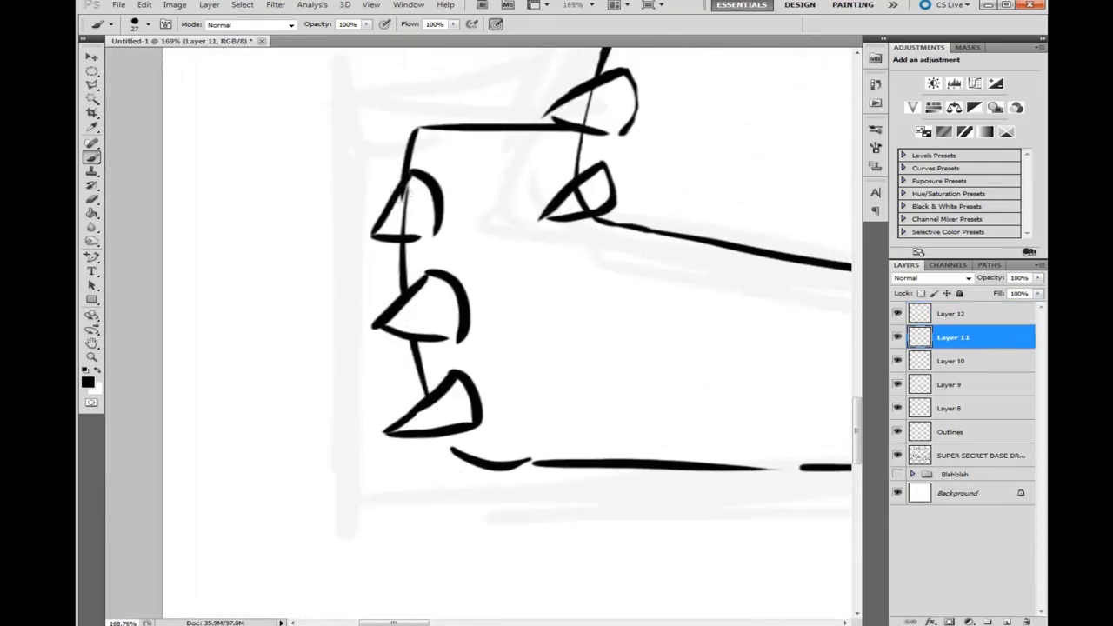
left_click(987, 356)
scroll(505, 330, "up", 3)
scroll(531, 362, "down", 5)
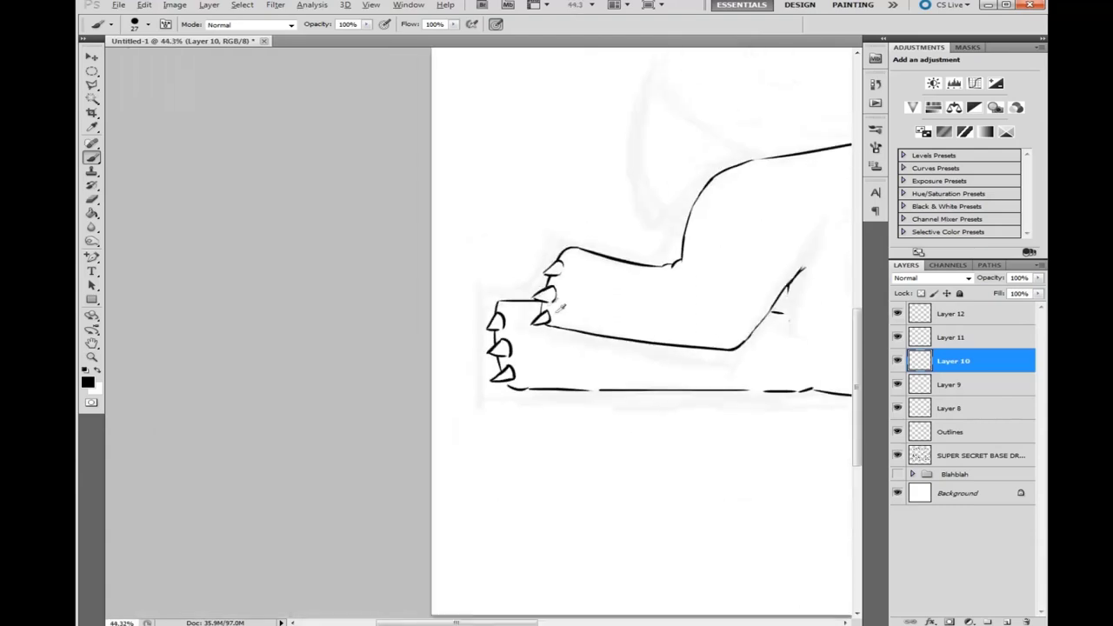
Add a new layer and ink the tail fin rising from the back, with a rounded tip and a rear edge down to the ankle
scroll(385, 363, "up", 2)
key("ctrl+alt+shift+n")
scroll(385, 363, "up", 2)
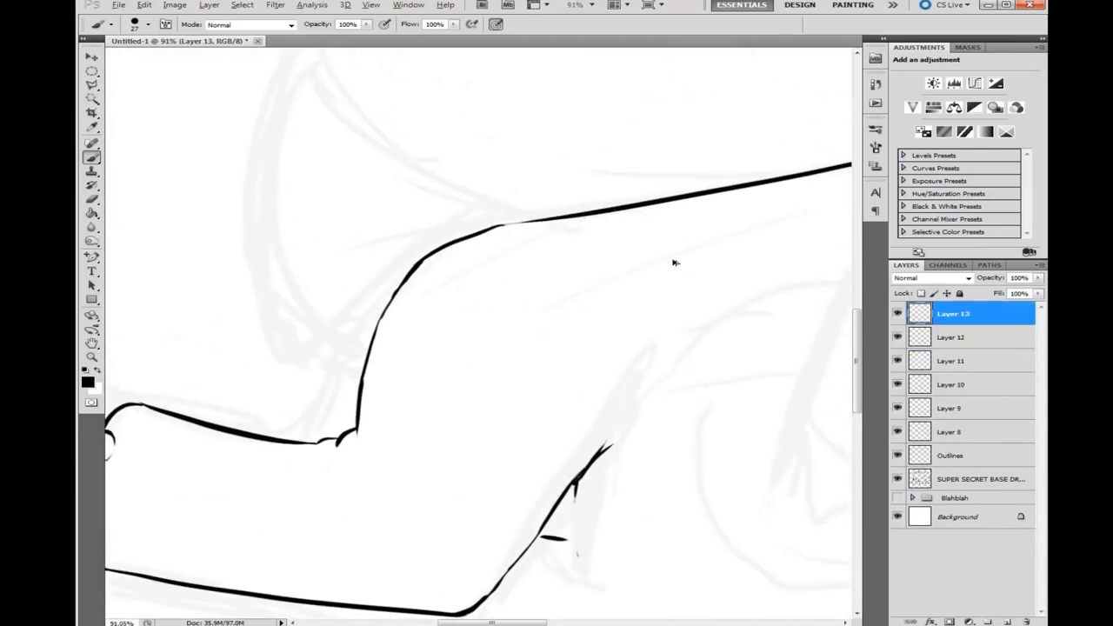
scroll(385, 148, "down", 4)
key("ctrl+z")
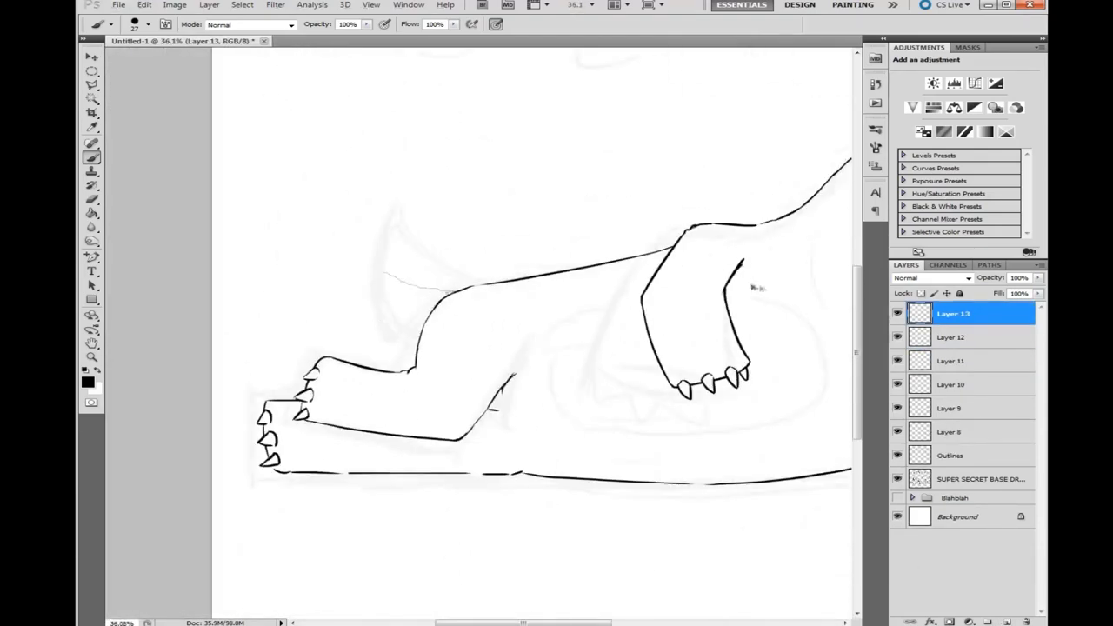
mouse_move(401, 236)
left_mouse_down()
mouse_move(556, 276)
mouse_move(405, 330)
mouse_move(396, 241)
left_mouse_up()
key("ctrl+z")
scroll(395, 252, "down", 3)
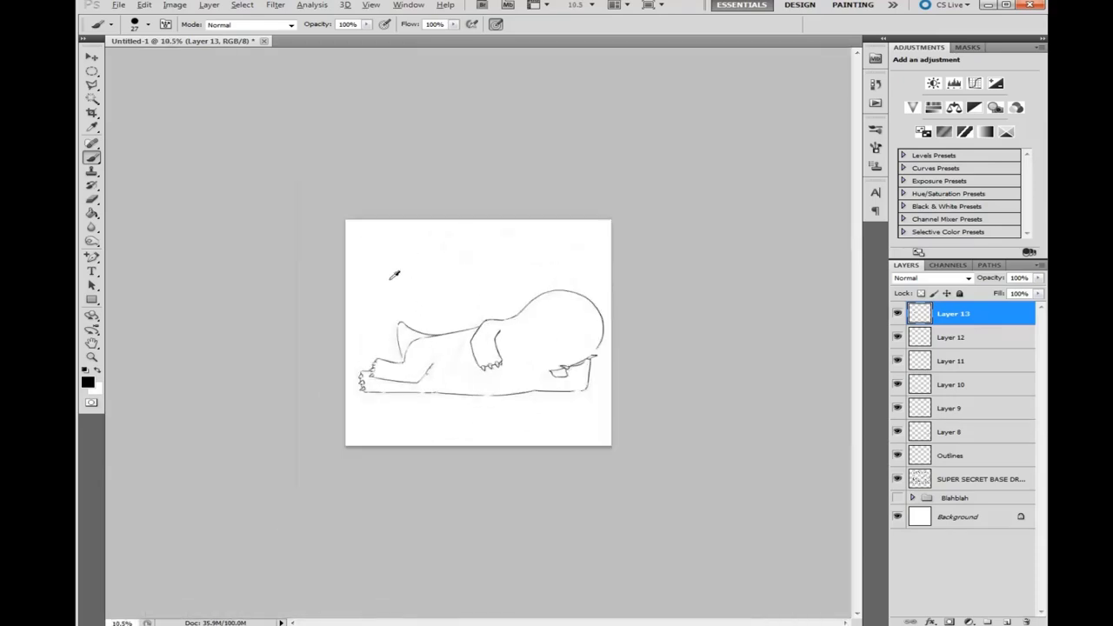
Erase sections of the rump line behind the tail fin on Layer 10 to make it a light, broken line
scroll(392, 266, "up", 5)
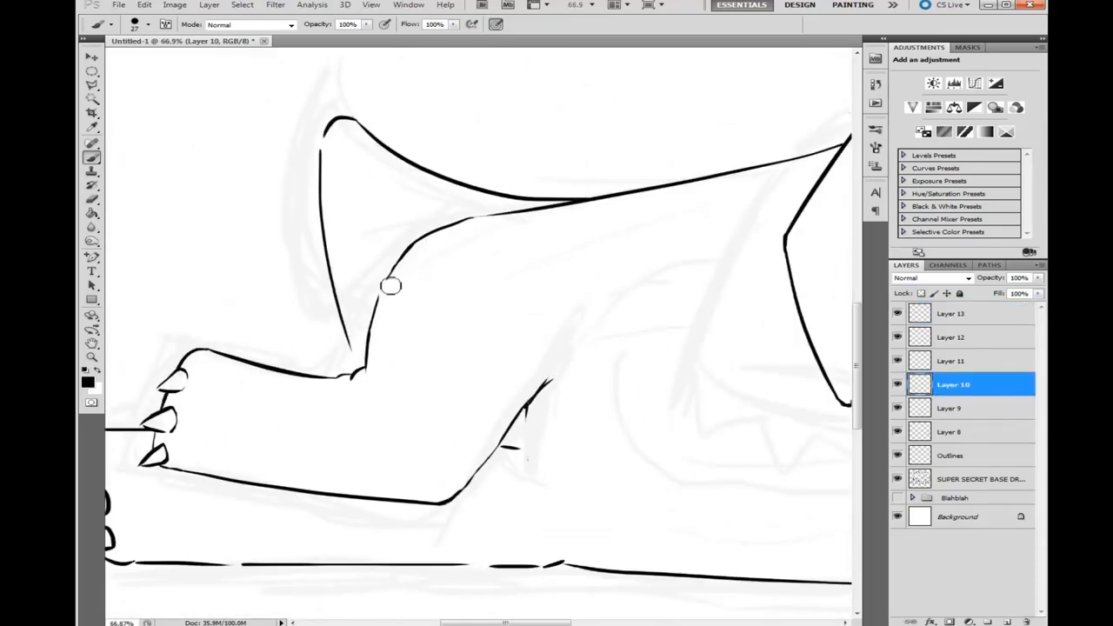
key("alt+period")
left_click(905, 383)
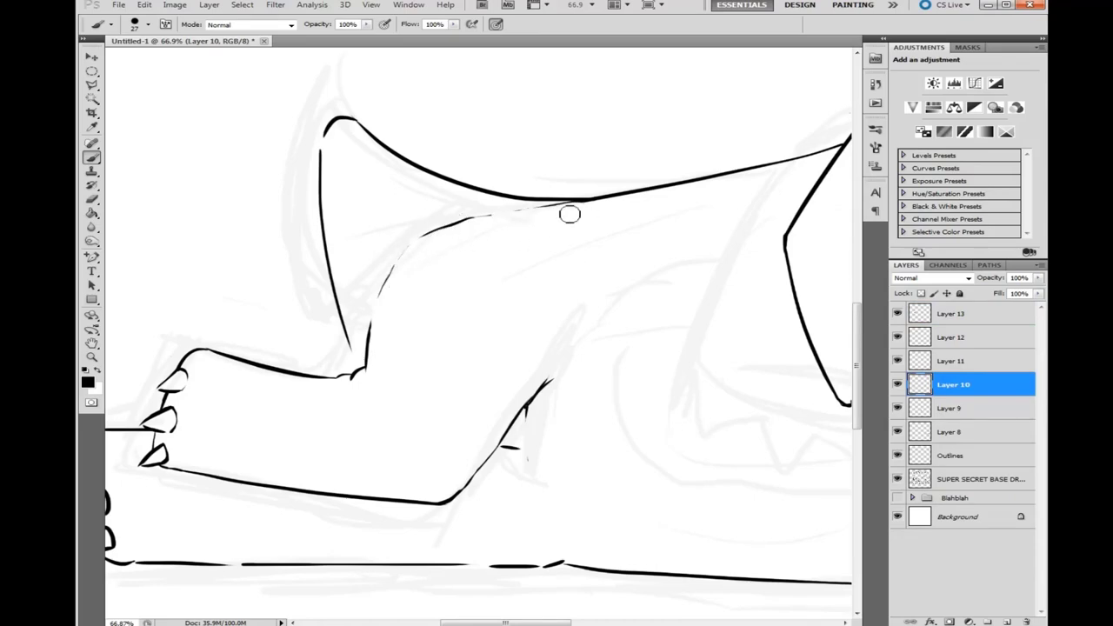
scroll(585, 210, "down", 5)
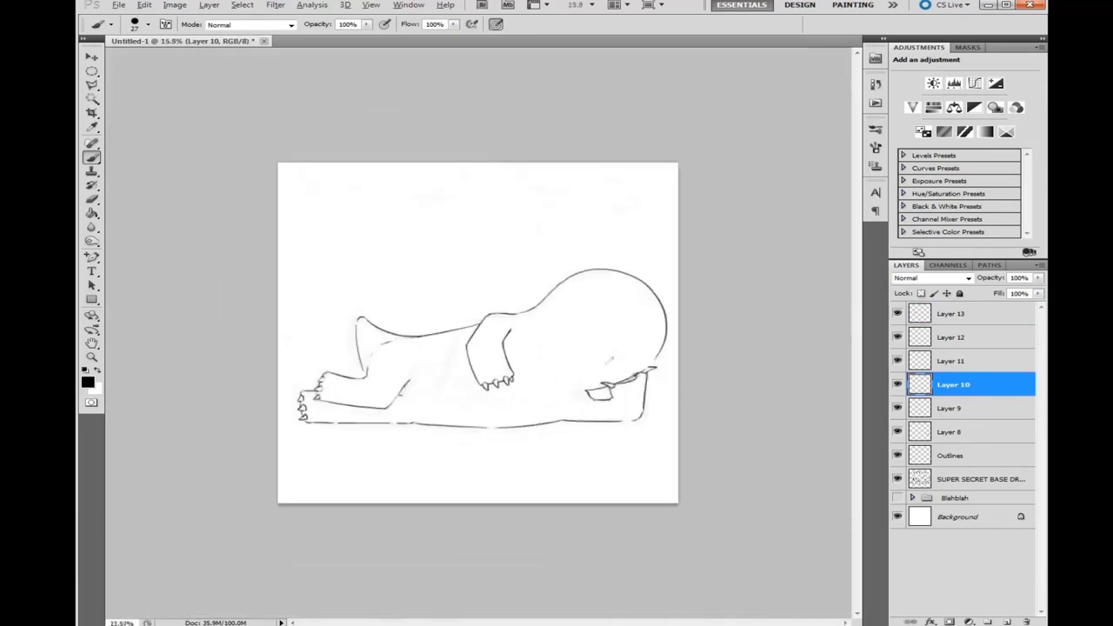
Add a new layer above the others and switch to an 11 px square brush
key("ctrl+shift+alt+n")
scroll(436, 303, "up", 4)
scroll(436, 302, "down", 2)
left_click_drag(504, 343, 392, 403)
left_click(127, 24)
double_click(174, 146)
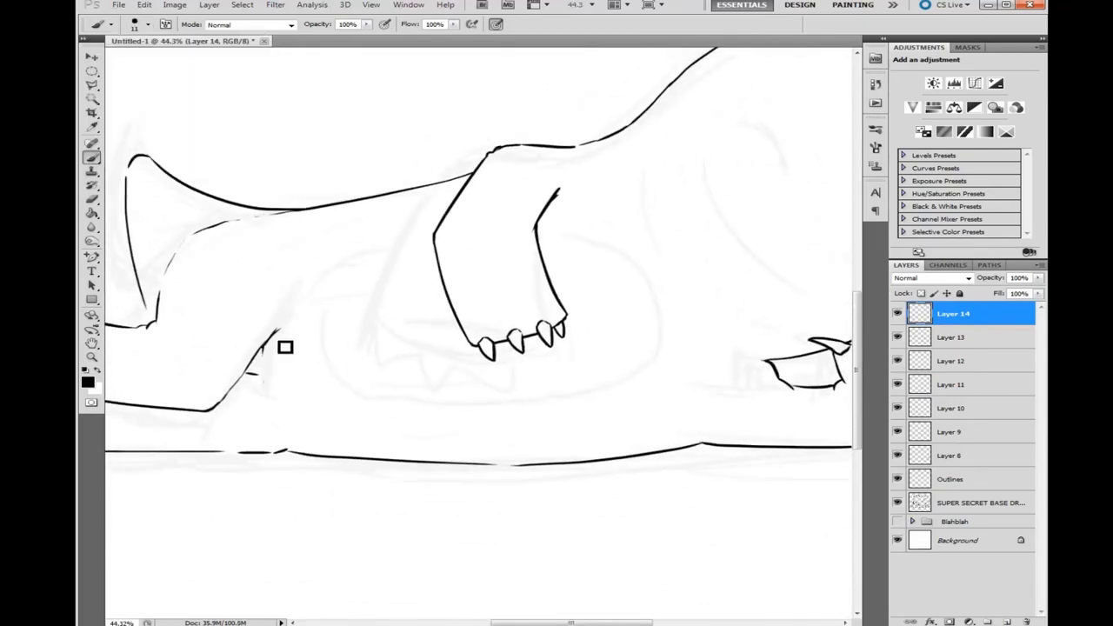
Ink thin belly boundary lines on Layer 14 along the underside up toward the chin, plus a line from the armpit toward the neck
left_click_drag(311, 422, 517, 450)
left_click_drag(567, 202, 671, 160)
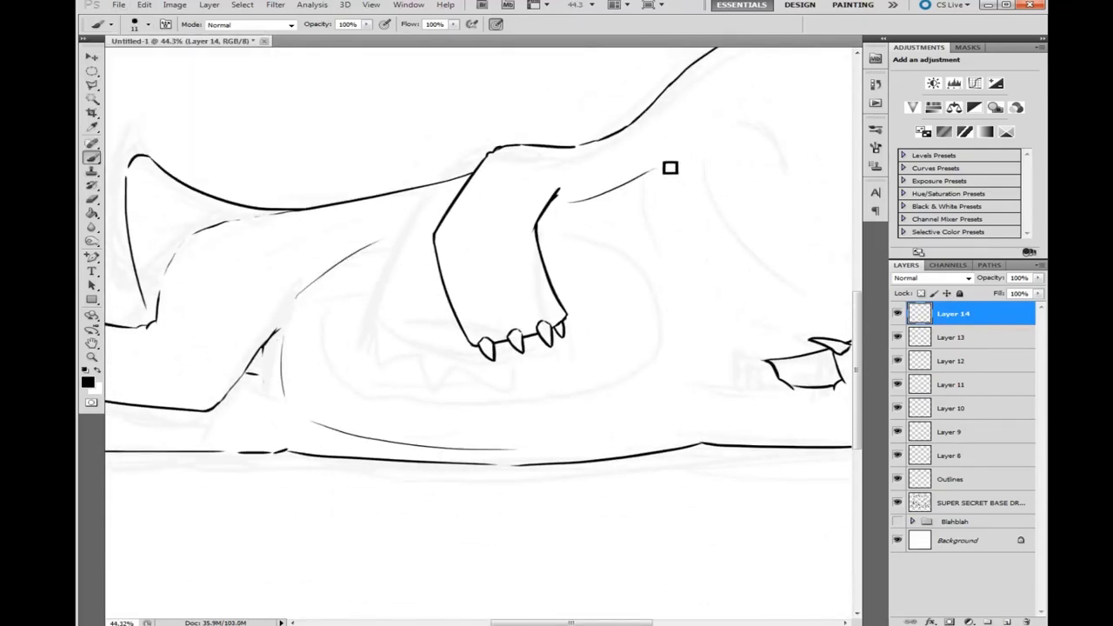
mouse_move(583, 446)
left_mouse_down()
mouse_move(468, 465)
mouse_move(723, 344)
left_mouse_up()
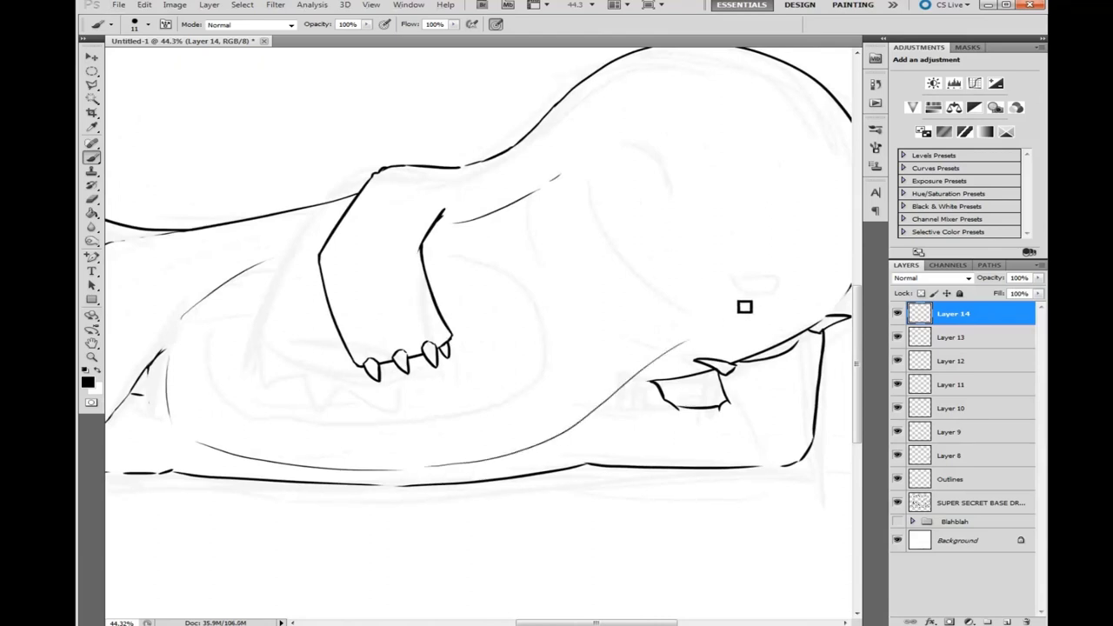
left_click_drag(742, 305, 696, 308)
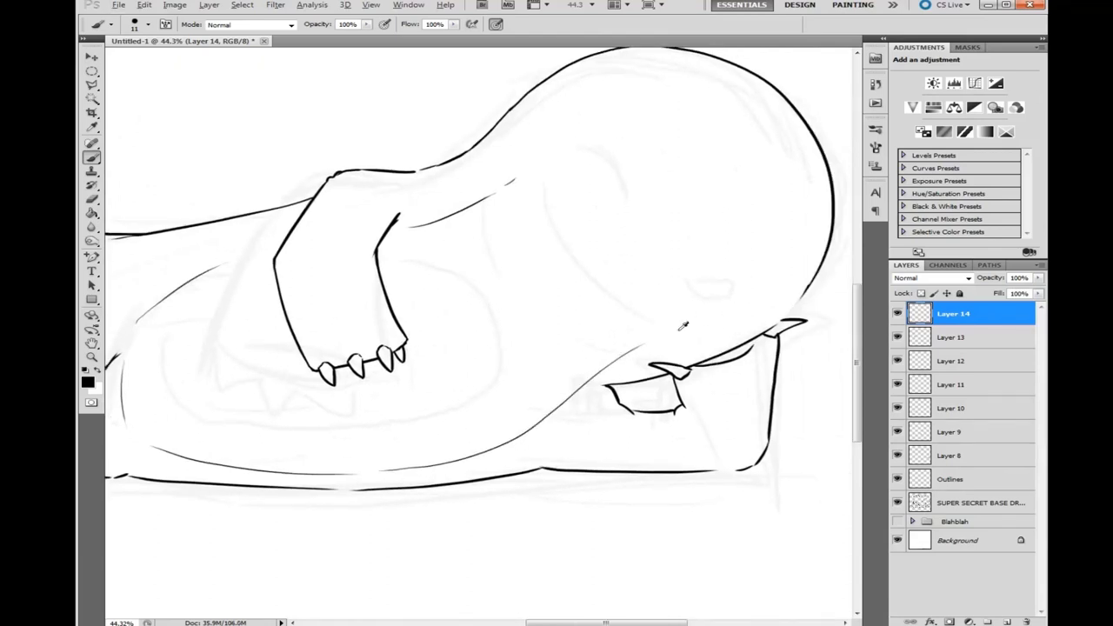
Add a new layer and ink the long curved mouth line across the head down to the chin
scroll(652, 335, "up", 3)
key("ctrl+shift+alt+n")
scroll(324, 199, "up", 3)
scroll(324, 199, "left", 2)
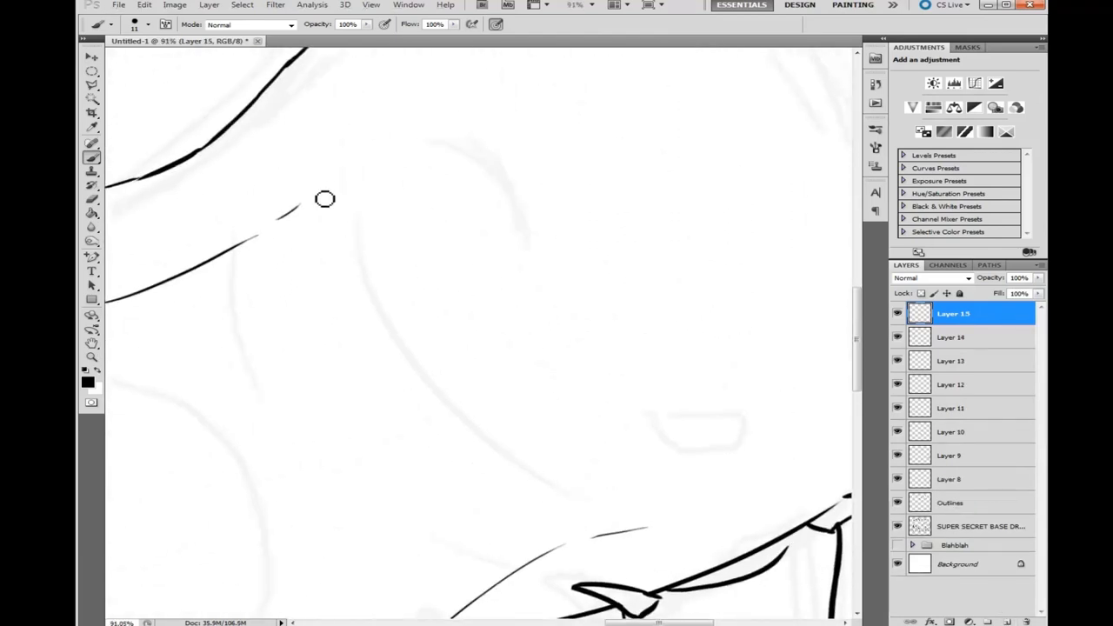
left_click_drag(336, 194, 650, 520)
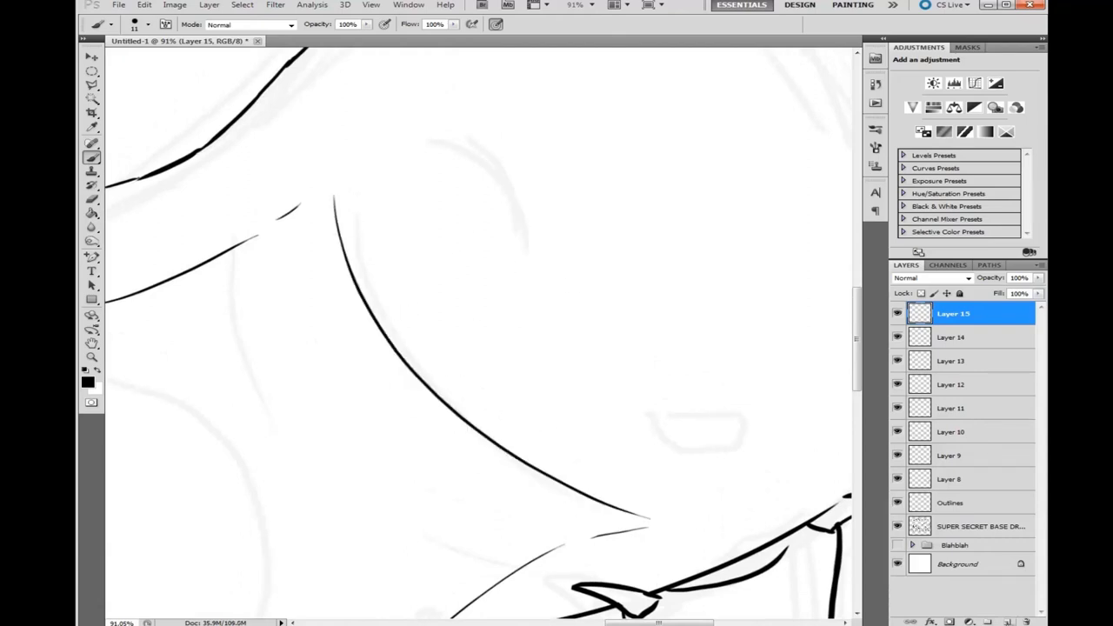
Add a new layer and ink a second tapered line along the mouth curve, plus a short mark on the face
key("ctrl+shift+alt+n")
left_click_drag(335, 205, 421, 397)
key("ctrl+z")
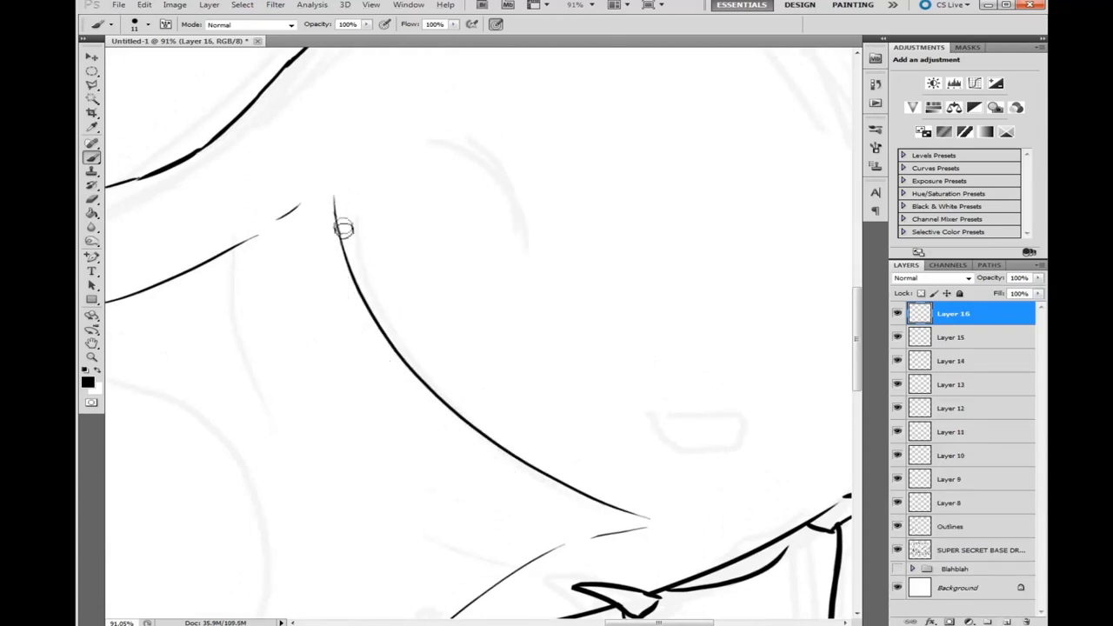
mouse_move(344, 229)
left_mouse_down()
mouse_move(361, 382)
mouse_move(527, 473)
left_mouse_up()
mouse_move(611, 515)
left_mouse_down()
mouse_move(539, 287)
mouse_move(735, 325)
left_mouse_up()
left_click_drag(561, 259, 536, 268)
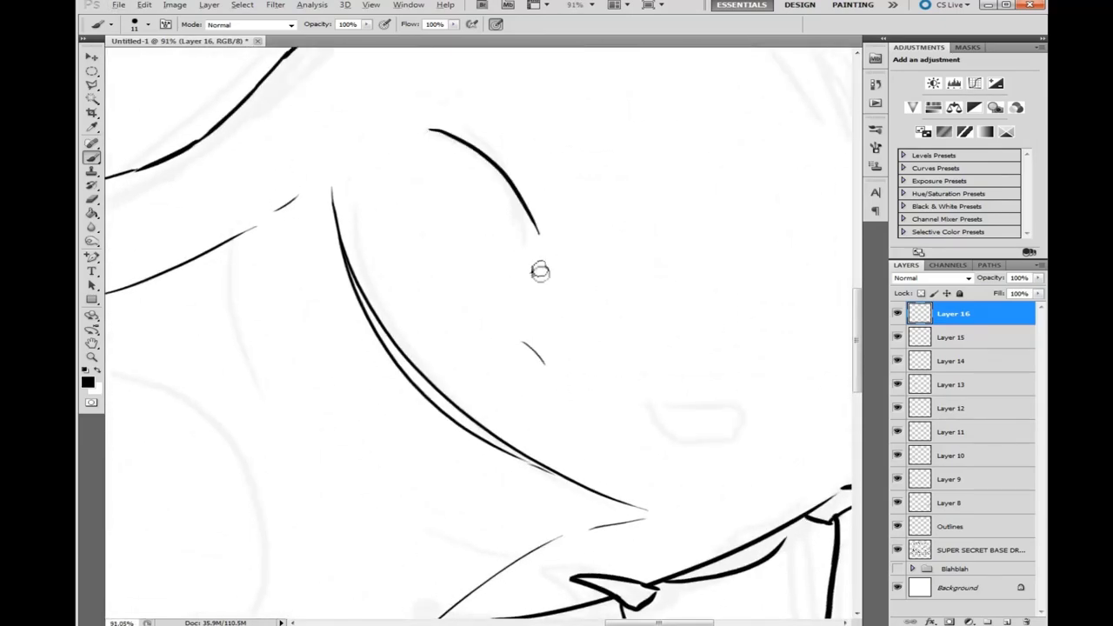
Add a new layer and ink the closed eye as a thick double arc tapering to a point
key("ctrl+shift+alt+n")
scroll(574, 291, "up", 3)
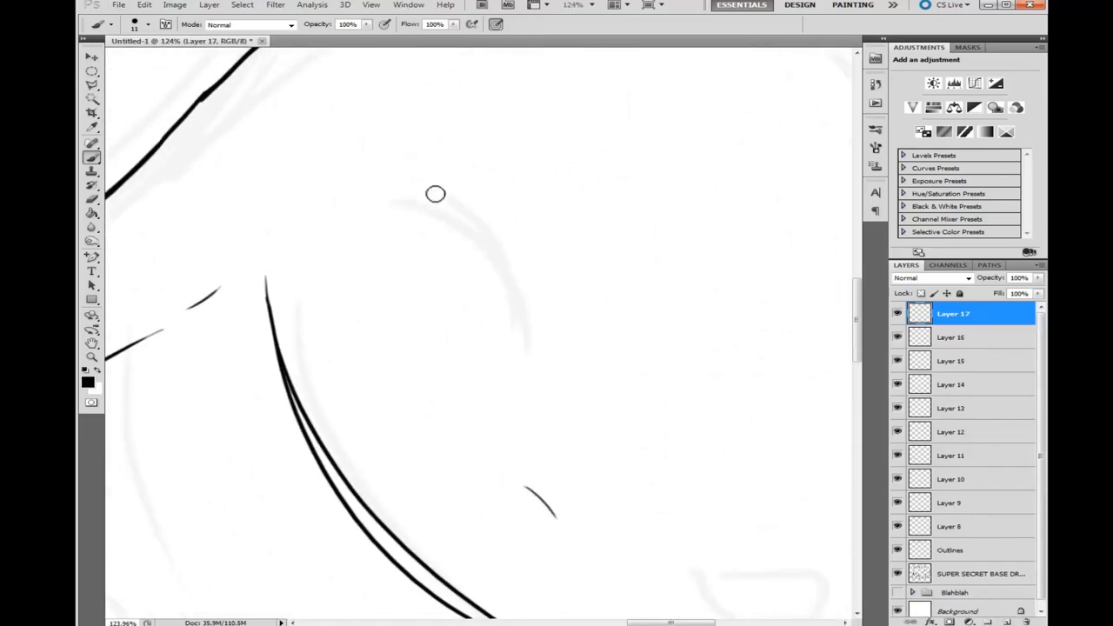
left_click_drag(398, 201, 543, 372)
left_click_drag(426, 213, 511, 255)
mouse_move(416, 186)
left_mouse_down()
mouse_move(484, 223)
mouse_move(539, 324)
left_mouse_up()
left_click_drag(526, 279, 546, 341)
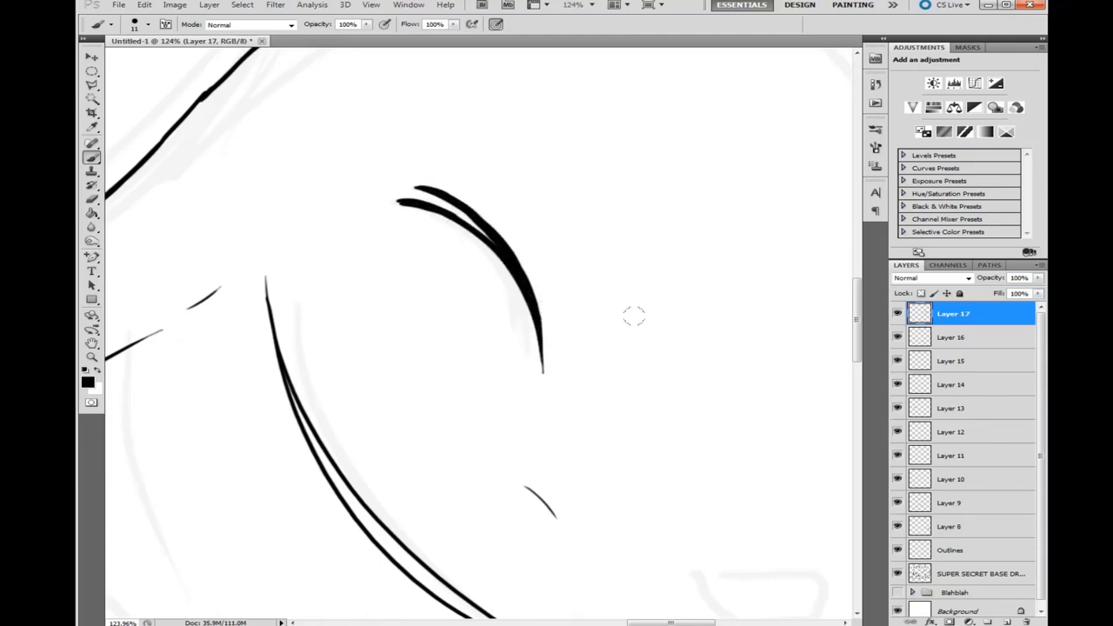
left_click_drag(446, 213, 497, 252)
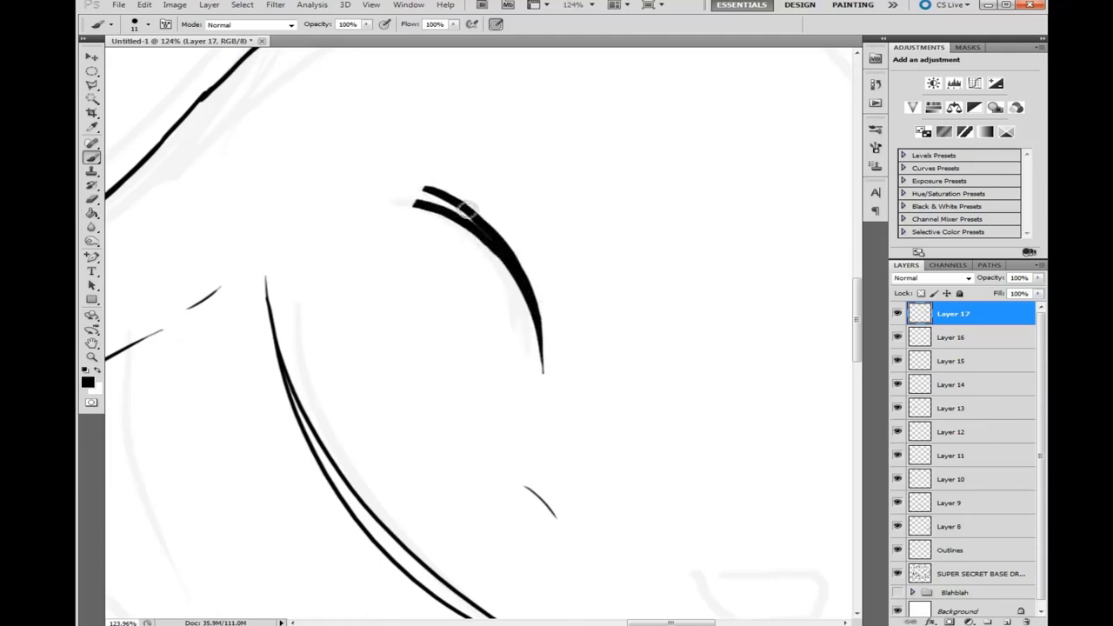
mouse_move(467, 209)
left_mouse_down()
mouse_move(479, 223)
mouse_move(412, 326)
mouse_move(530, 390)
left_mouse_up()
key("h")
key("ctrl+z")
Draw the open eye near the chin as a solid black half-moon with a pointed corner and a rounded end
mouse_move(435, 334)
left_mouse_down()
mouse_move(556, 345)
mouse_move(595, 363)
mouse_move(513, 421)
mouse_move(593, 406)
mouse_move(584, 387)
left_mouse_up()
mouse_move(452, 348)
left_mouse_down()
mouse_move(477, 382)
mouse_move(549, 404)
mouse_move(478, 365)
mouse_move(461, 391)
mouse_move(439, 344)
mouse_move(550, 355)
mouse_move(579, 373)
mouse_move(575, 391)
mouse_move(556, 407)
mouse_move(551, 398)
mouse_move(584, 416)
mouse_move(551, 413)
left_mouse_up()
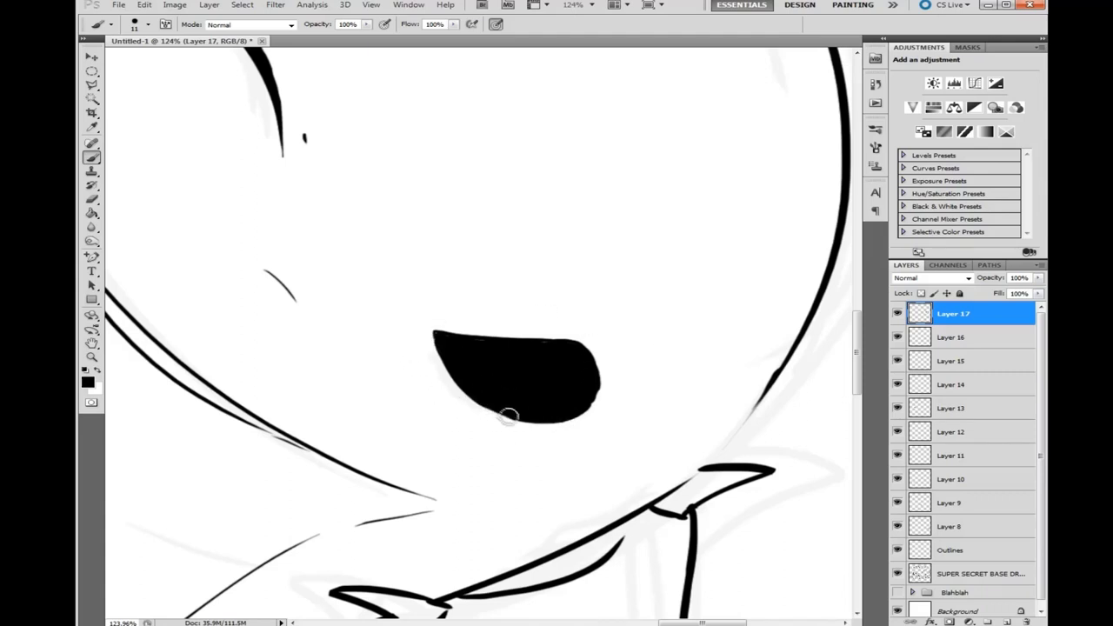
mouse_move(583, 354)
left_mouse_down()
mouse_move(603, 384)
mouse_move(509, 414)
left_mouse_up()
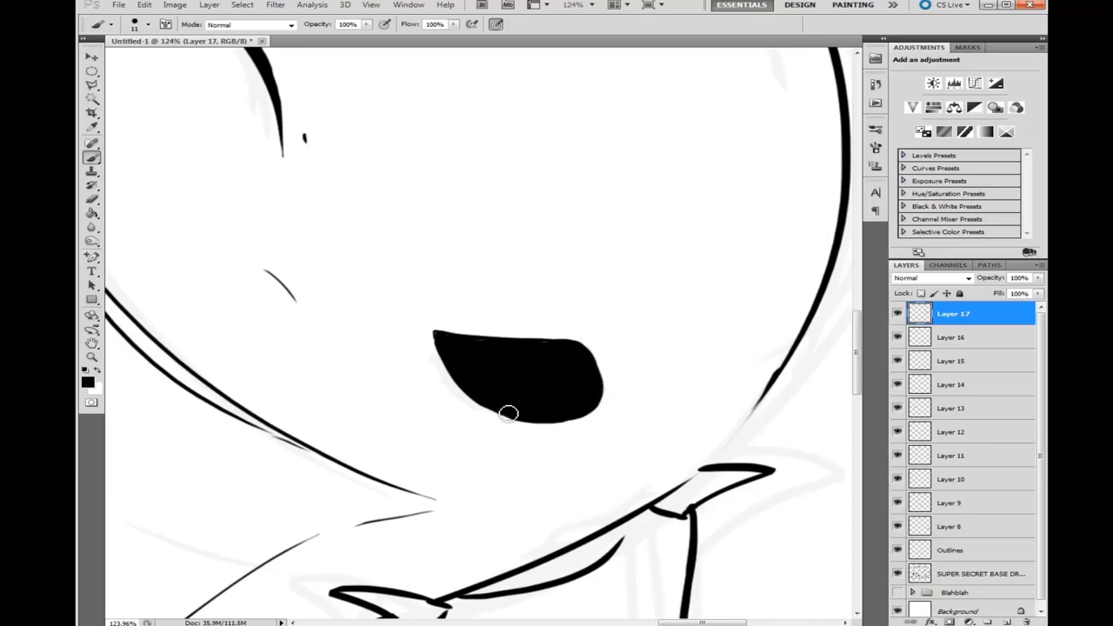
mouse_move(498, 344)
left_mouse_down()
mouse_move(600, 356)
mouse_move(578, 407)
left_mouse_up()
Add one large and one small round white highlight to the black open eye
scroll(562, 370, "down", 5)
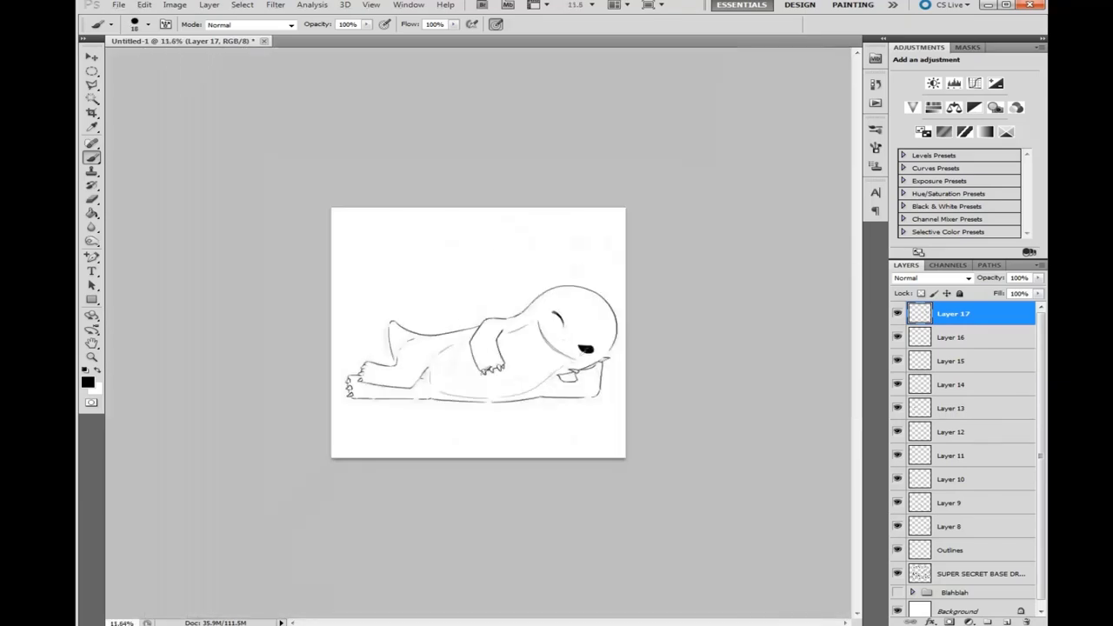
scroll(449, 316, "up", 8)
left_click_drag(584, 324, 600, 337)
left_click(555, 339)
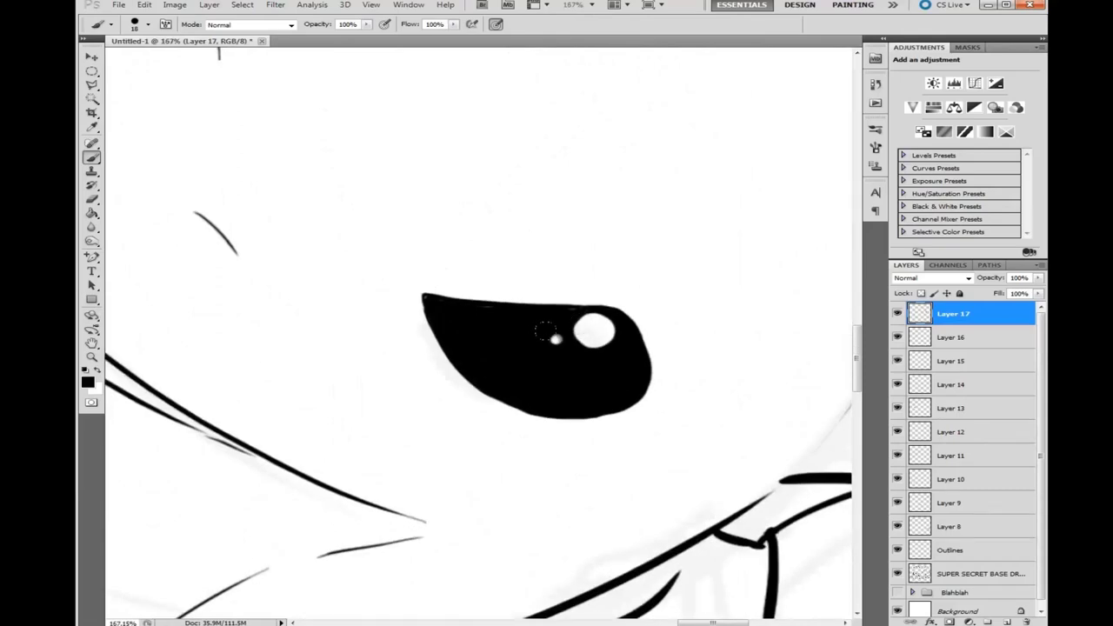
Add a new layer and outline a large irregular spot on the forehead and a smaller one toward the back of the head
scroll(619, 240, "down", 8)
scroll(625, 328, "up", 5)
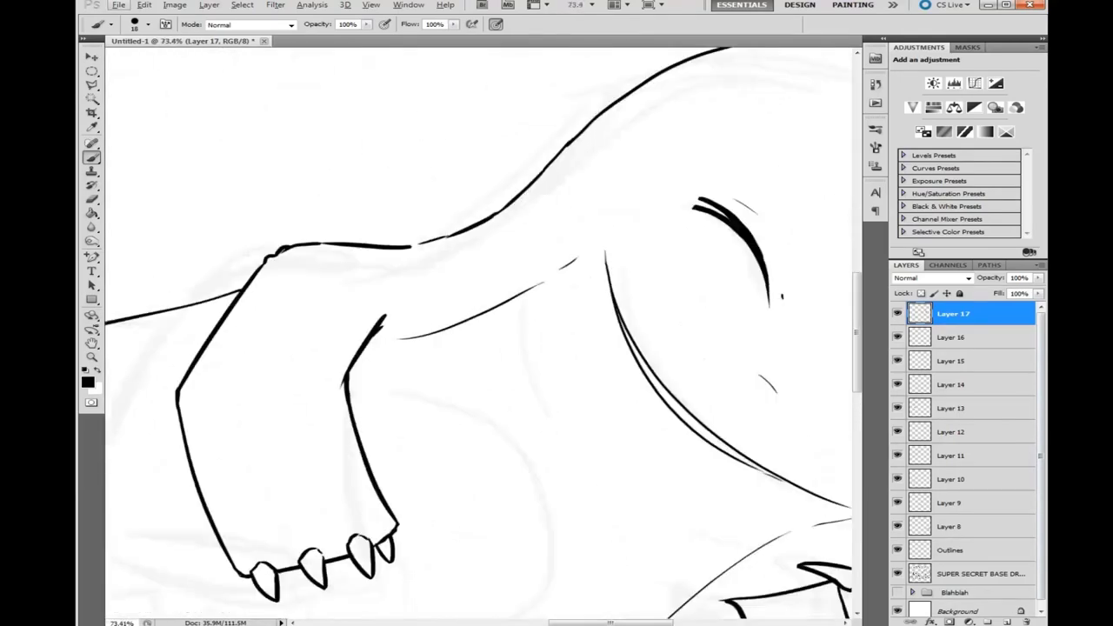
left_click(1006, 622)
scroll(599, 385, "up", 3)
left_click_drag(498, 224, 542, 264)
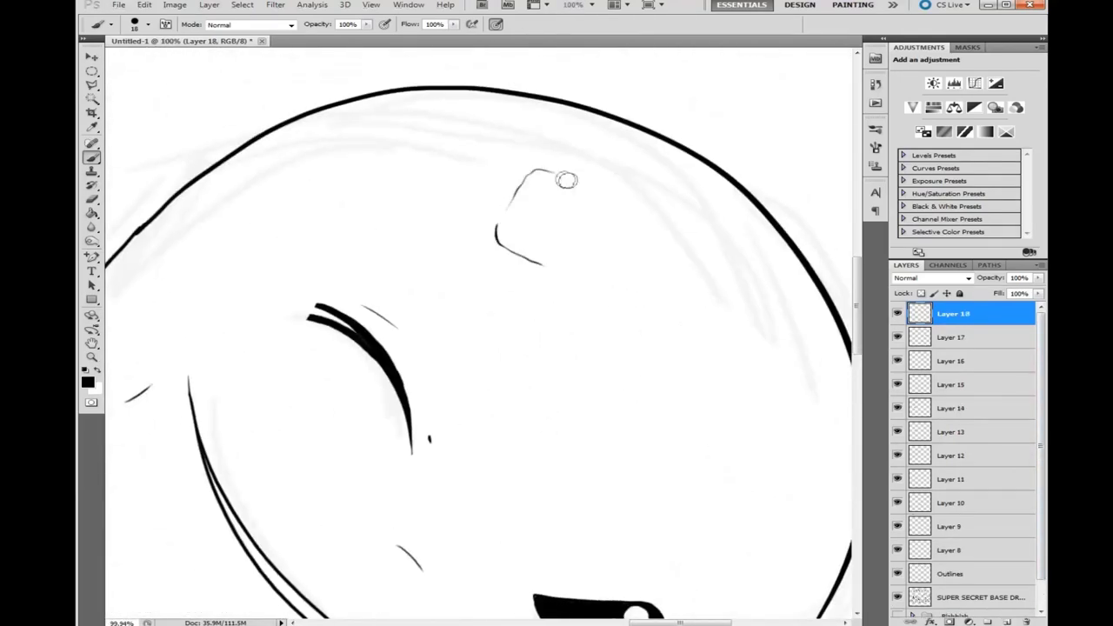
left_click_drag(557, 174, 608, 287)
key("ctrl+z")
left_click_drag(519, 158, 576, 280)
mouse_move(741, 320)
left_mouse_down()
mouse_move(735, 372)
mouse_move(713, 365)
mouse_move(739, 287)
left_mouse_up()
key("ctrl+z")
Outline a medium spot and smaller spots between the two eyes on Layer 18
scroll(738, 287, "down", 3)
scroll(735, 311, "up", 3)
mouse_move(579, 221)
left_mouse_down()
mouse_move(519, 209)
mouse_move(579, 219)
left_mouse_up()
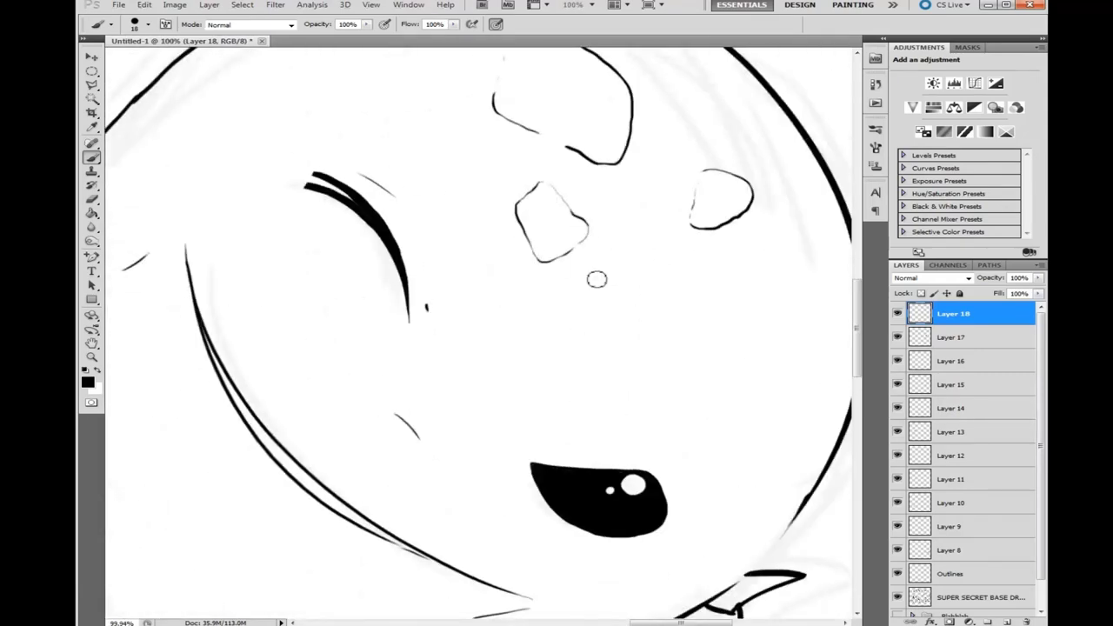
left_click_drag(544, 349, 545, 345)
mouse_move(720, 337)
left_mouse_down()
mouse_move(730, 374)
mouse_move(687, 382)
left_mouse_up()
key("ctrl+z")
Outline partial spots cut off by the head's contour at the crown and the back of the head
scroll(763, 304, "down", 5)
scroll(714, 275, "up", 5)
left_click_drag(834, 292, 492, 348)
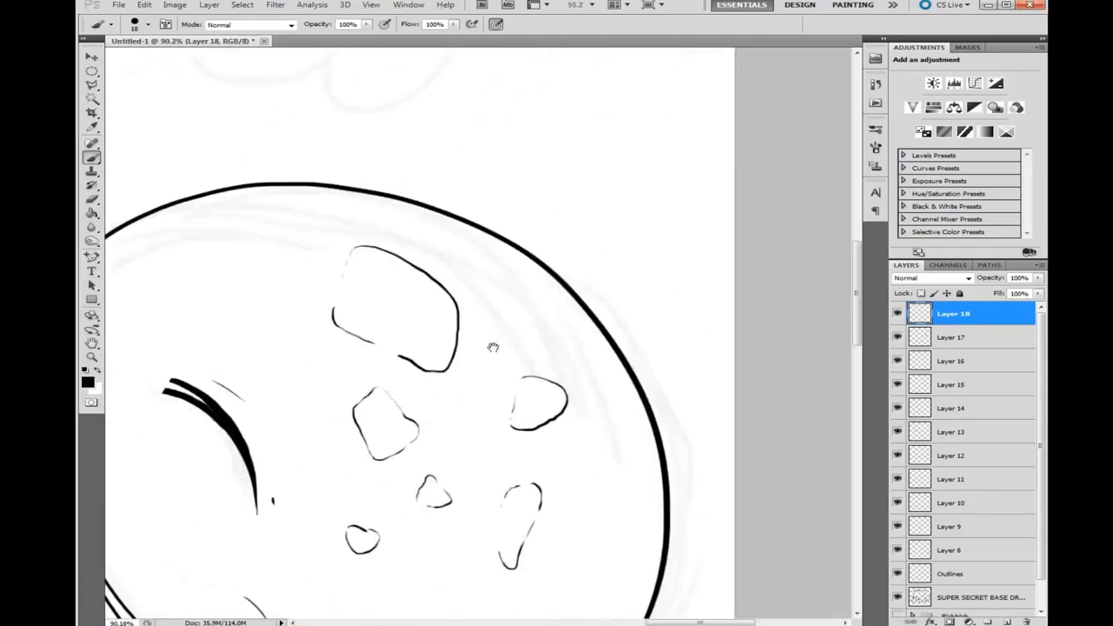
mouse_move(245, 195)
left_mouse_down()
mouse_move(282, 211)
mouse_move(374, 199)
left_mouse_up()
left_click_drag(532, 267, 590, 322)
scroll(615, 236, "down", 5)
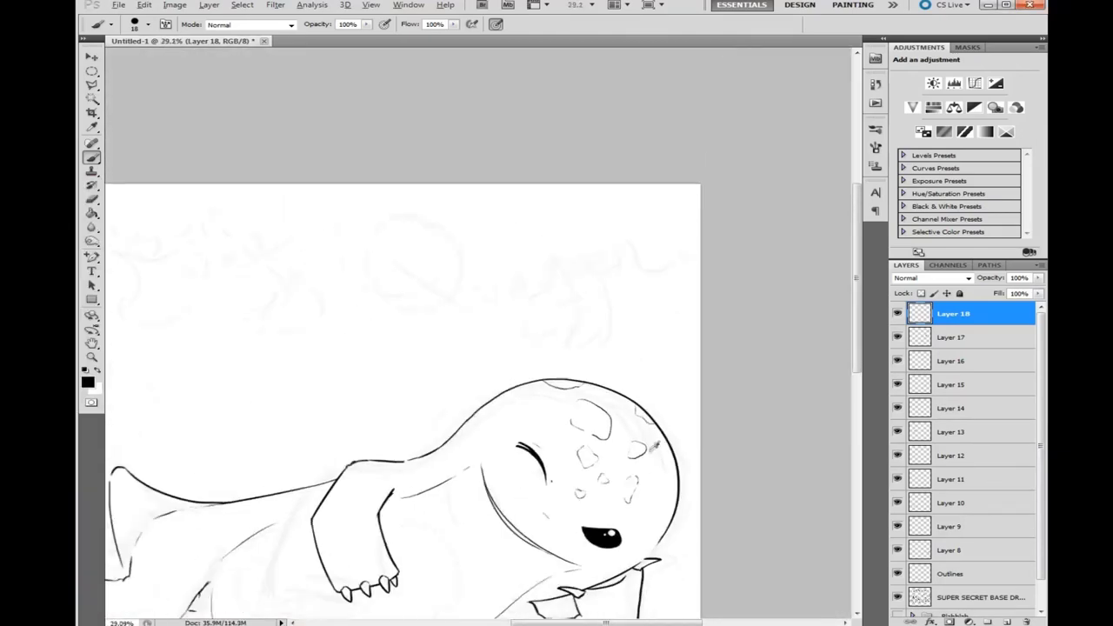
scroll(600, 279, "up", 4)
Outline several irregular spots on the upper half of the arm resting on the body
scroll(561, 283, "down", 5)
scroll(409, 196, "up", 5)
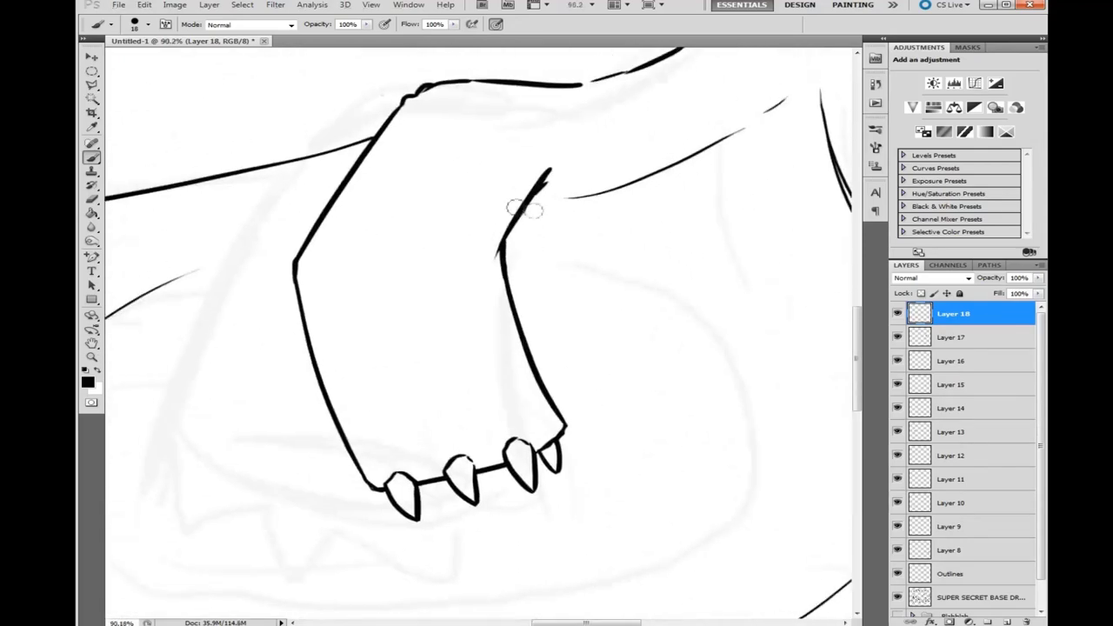
left_click_drag(408, 164, 416, 182)
left_click_drag(395, 300, 435, 258)
left_click_drag(393, 273, 432, 260)
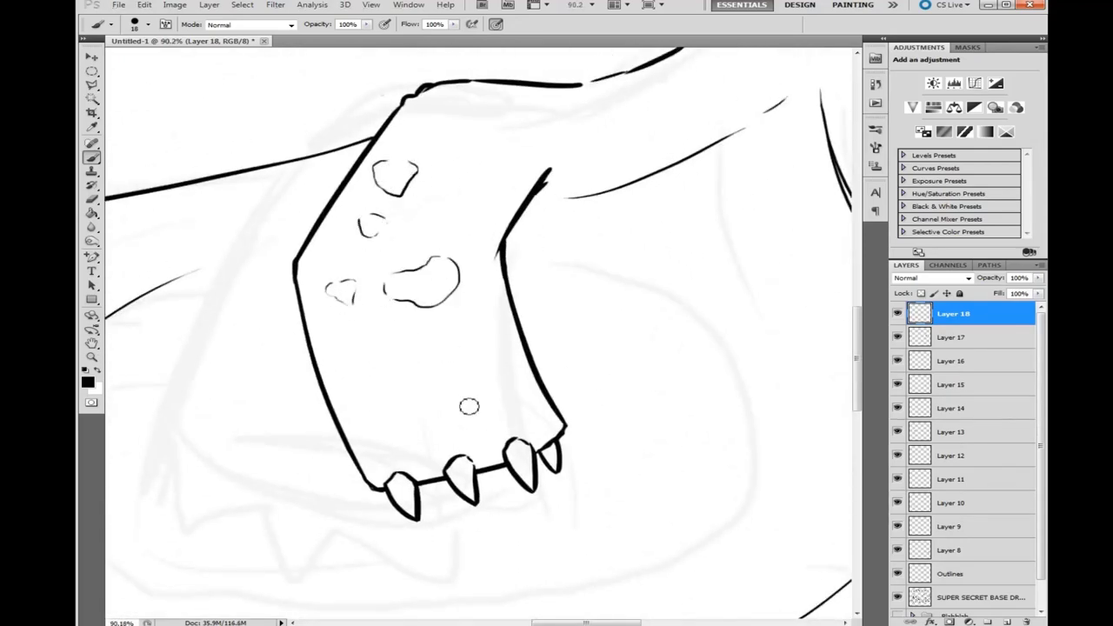
Outline a group of irregular spots on the resting arm just above the claws
left_click_drag(476, 397, 502, 409)
left_click_drag(435, 395, 409, 435)
left_click_drag(382, 441, 392, 452)
left_click_drag(474, 364, 492, 365)
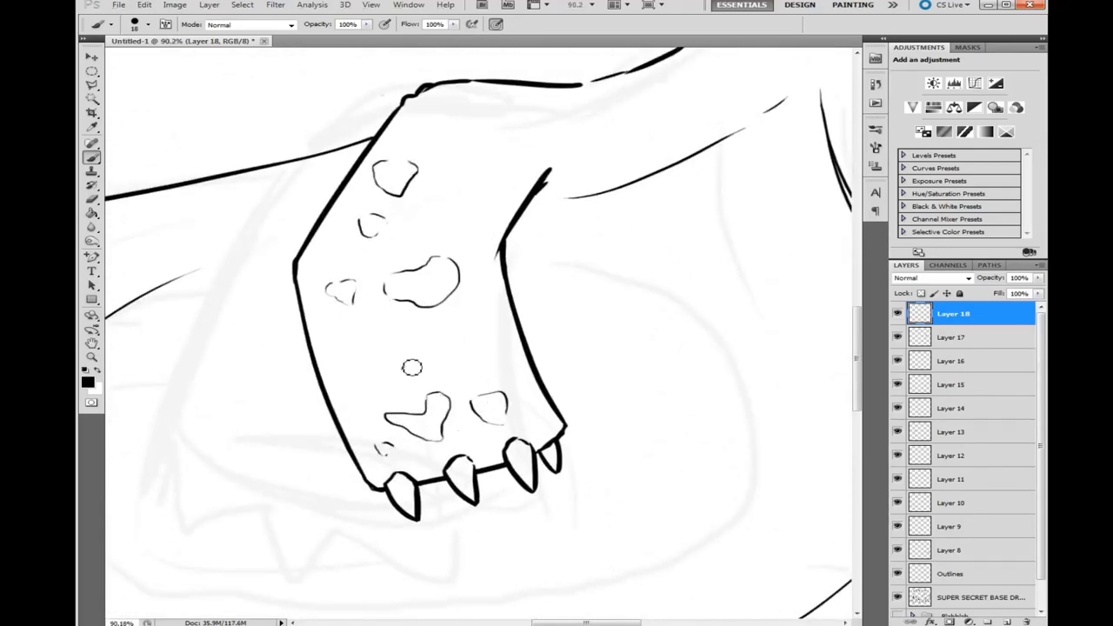
Outline spots on the arm propping up the head, around the elbow and along its lower edge
scroll(412, 367, "down", 4)
scroll(547, 313, "up", 3)
left_click_drag(521, 276, 546, 301)
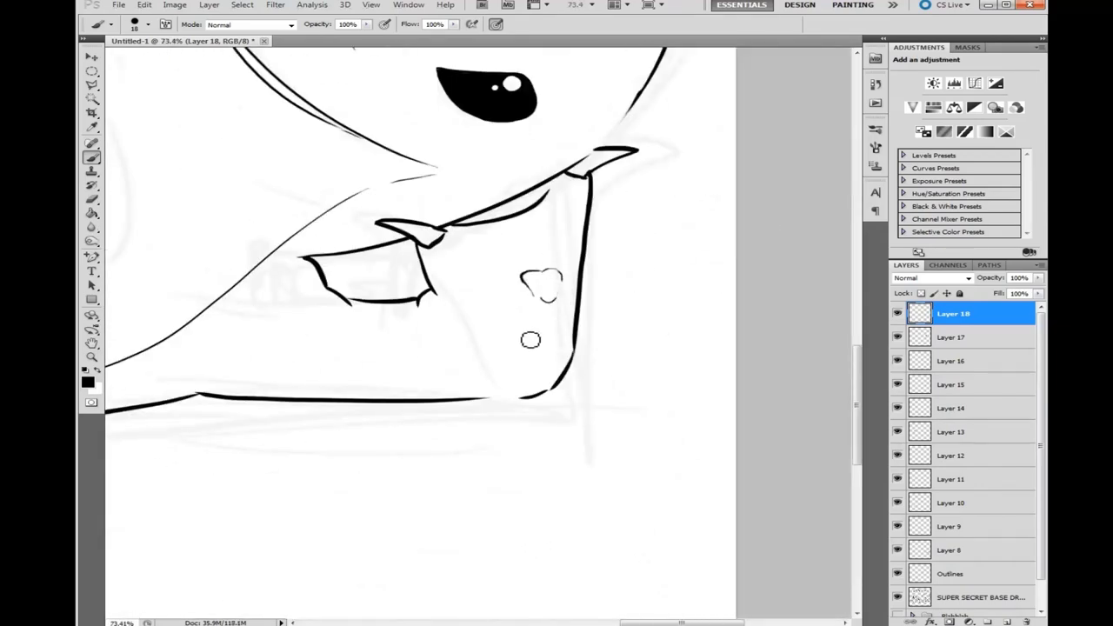
left_click_drag(505, 332, 571, 347)
left_click_drag(570, 206, 581, 223)
left_click_drag(381, 396, 457, 395)
left_click_drag(484, 391, 497, 384)
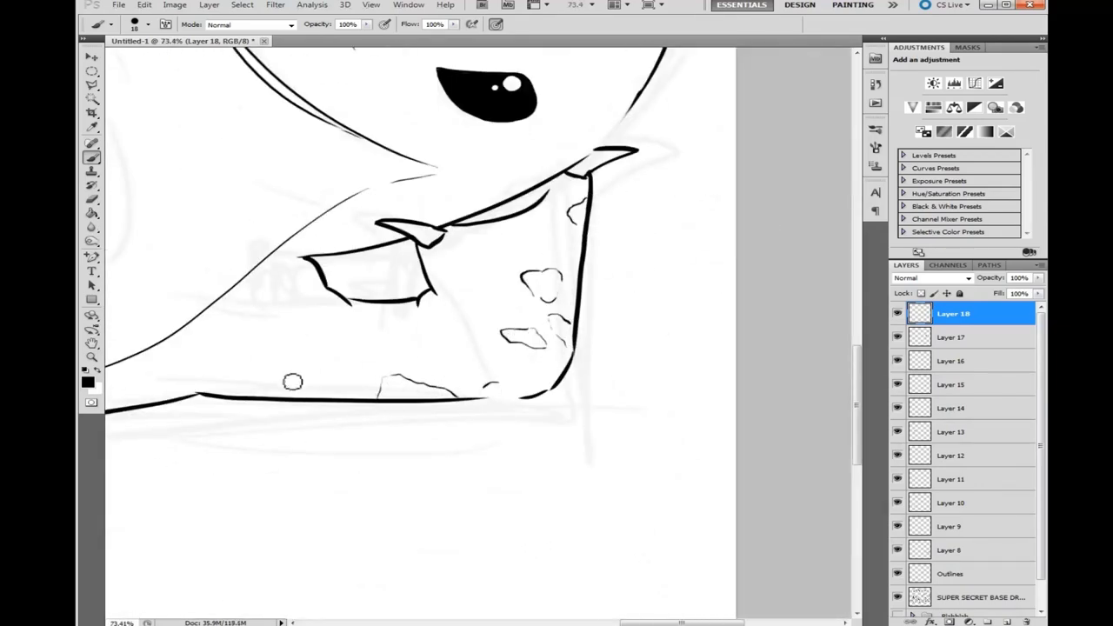
mouse_move(261, 382)
left_mouse_down()
mouse_move(343, 400)
mouse_move(392, 395)
left_mouse_up()
Rework the small extra spot on the upper part of the arm resting on the body
scroll(391, 396, "down", 3)
scroll(612, 233, "up", 4)
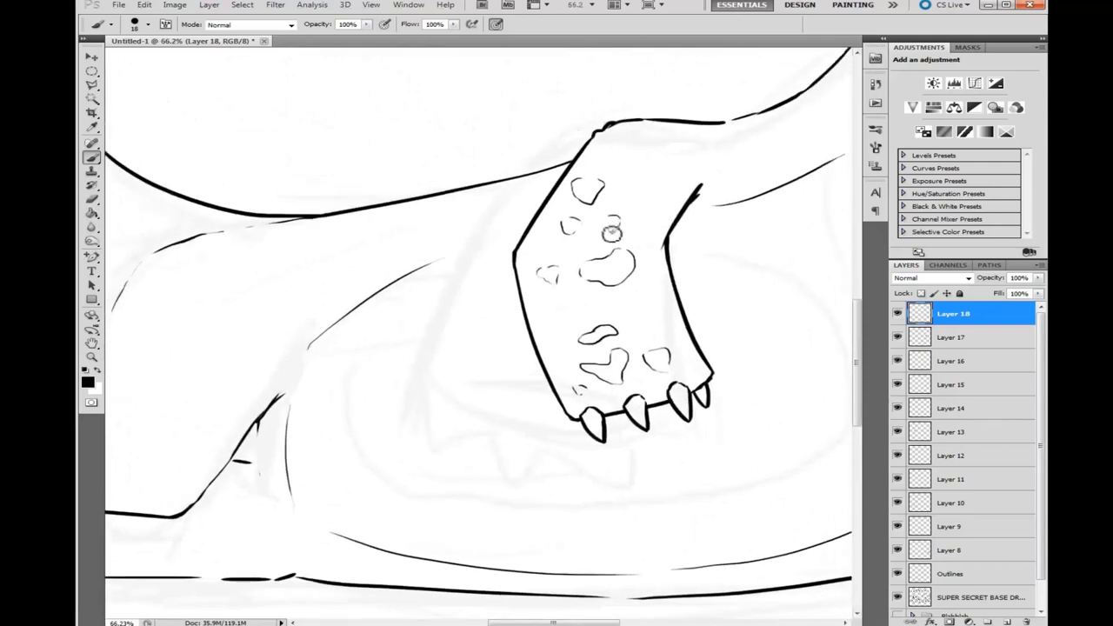
key("ctrl+z")
Outline a cluster of spots along the upper edge of the tail fin, down to its base
scroll(621, 203, "down", 4)
scroll(599, 295, "up", 3)
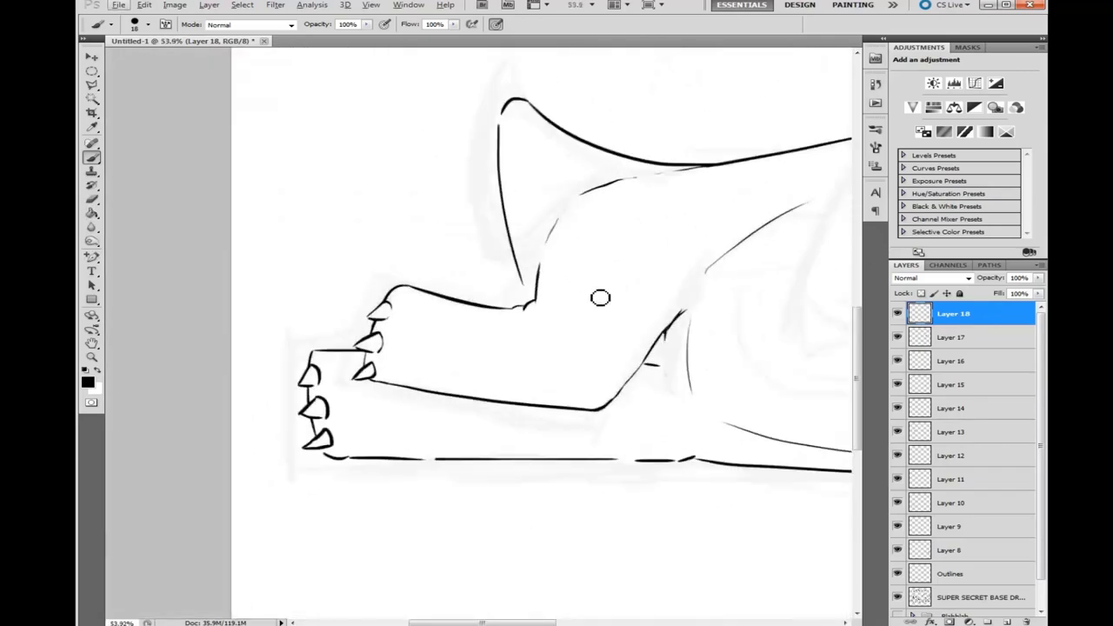
mouse_move(609, 155)
left_mouse_down()
mouse_move(551, 154)
mouse_move(584, 181)
mouse_move(612, 181)
left_mouse_up()
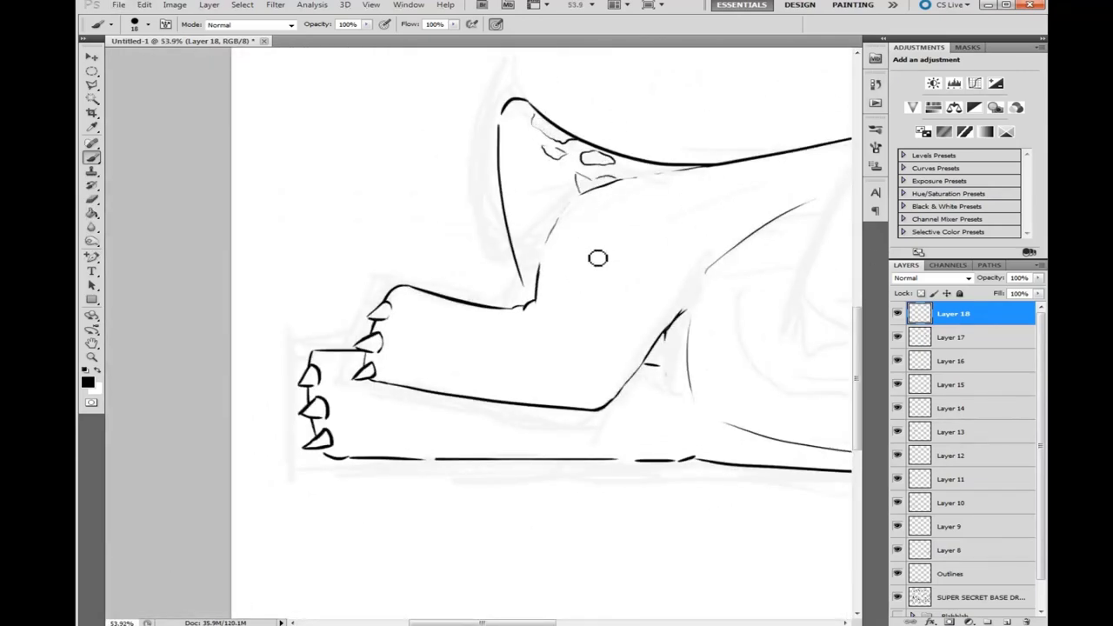
Outline spots down the thigh of the upper leg and around its knee
left_click_drag(600, 253, 595, 255)
left_click_drag(615, 282, 609, 313)
left_click_drag(621, 372, 619, 369)
mouse_move(541, 387)
left_mouse_down()
mouse_move(585, 381)
mouse_move(600, 402)
left_mouse_up()
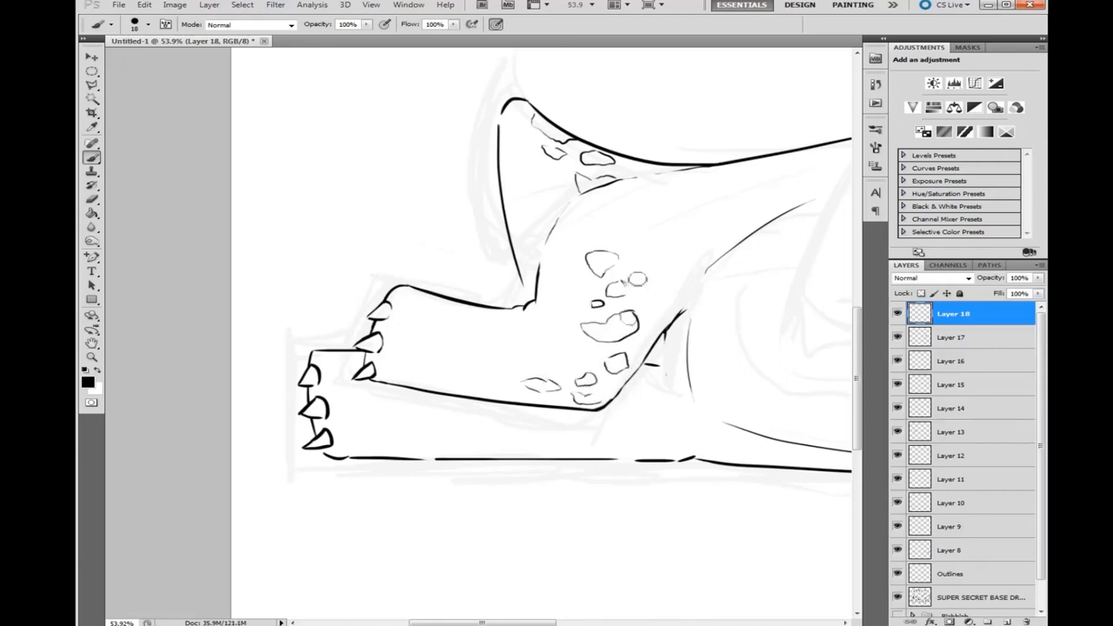
Outline scattered spots on the lower leg, between the upper leg and the ground line
left_click_drag(409, 407, 415, 402)
left_click_drag(461, 426, 505, 404)
left_click_drag(517, 417, 556, 425)
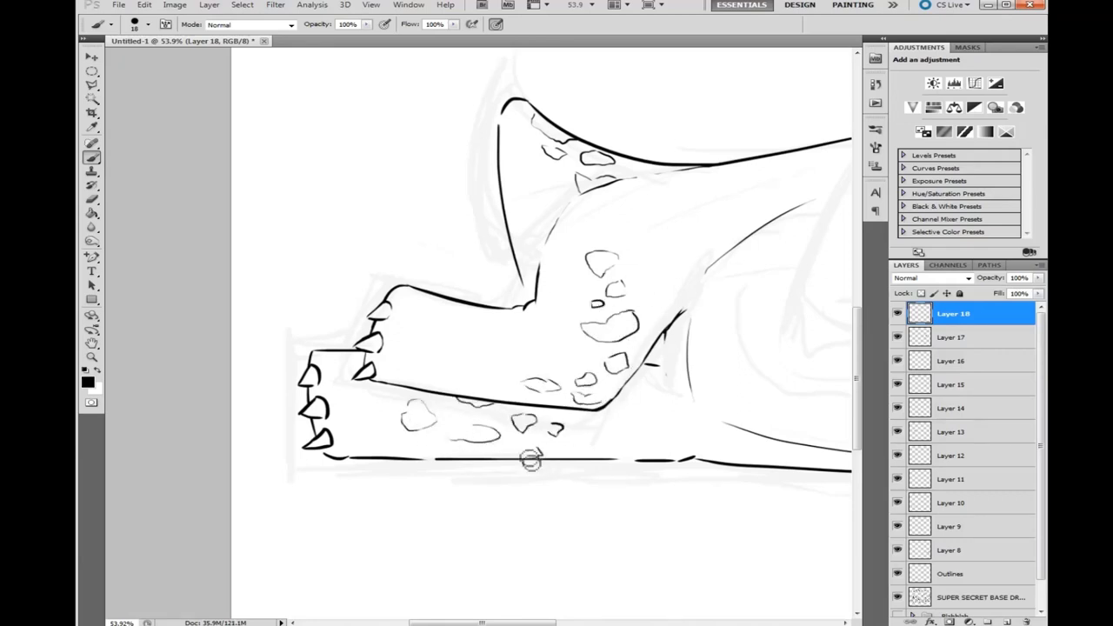
Add a new layer and ink a thin curved crease on the chest below the mouth, undoing the last stroke
scroll(586, 425, "down", 5)
scroll(628, 406, "up", 3)
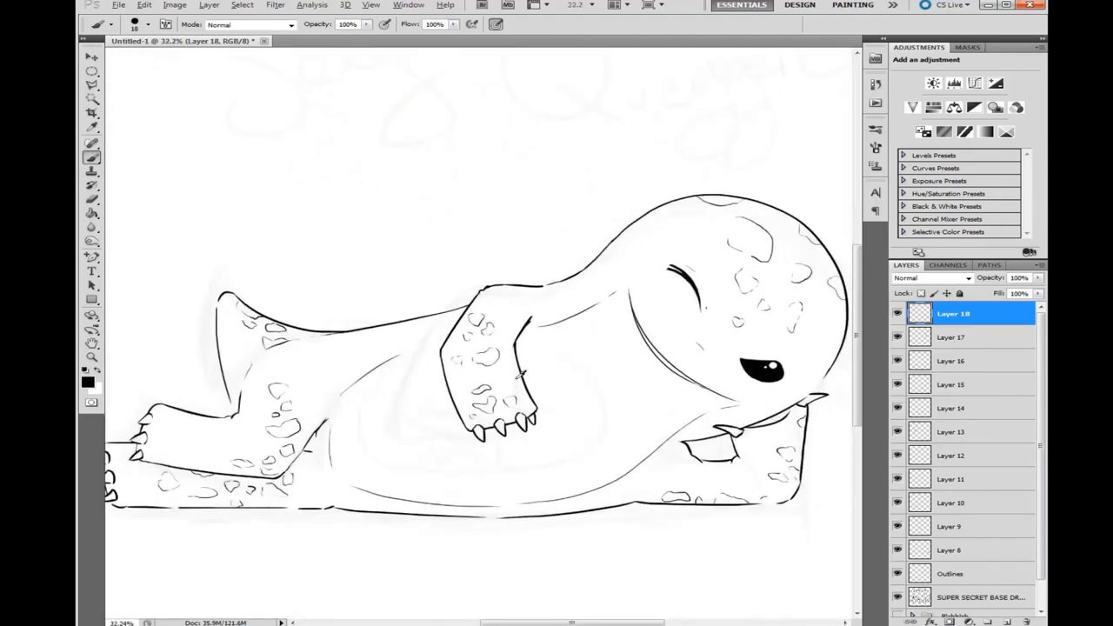
scroll(628, 406, "up", 3)
left_click(1009, 621)
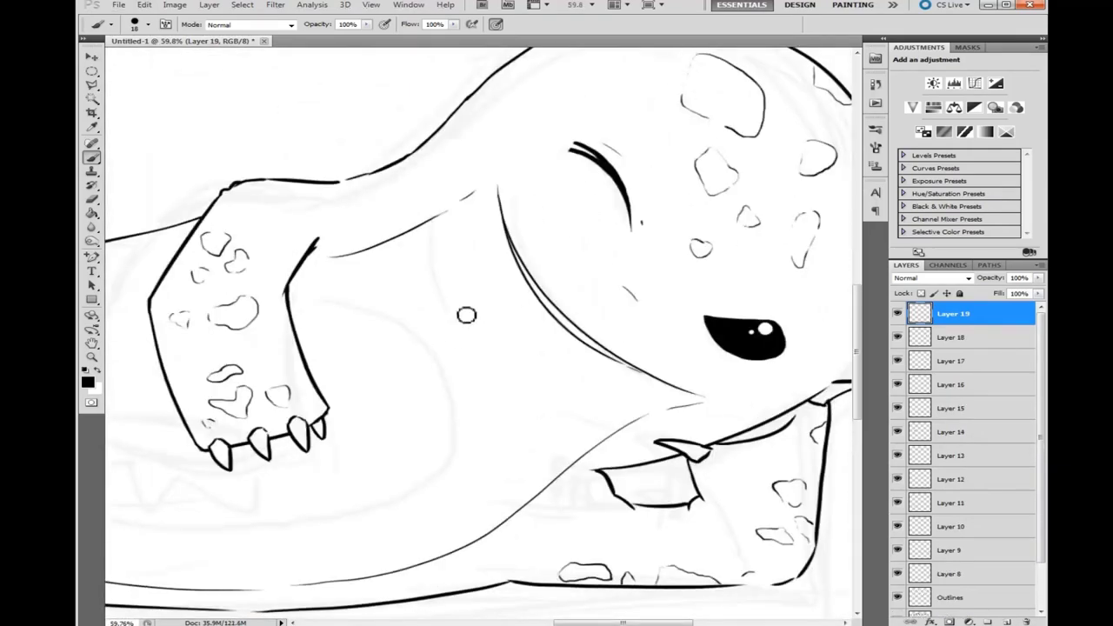
left_click_drag(489, 336, 532, 376)
left_click_drag(466, 301, 548, 374)
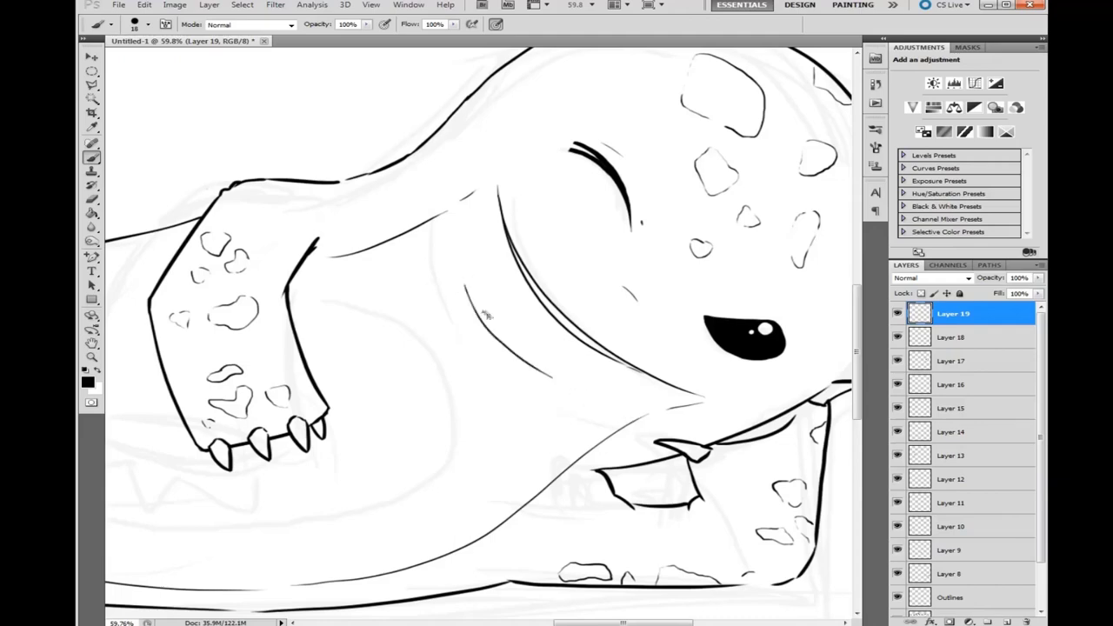
key("ctrl+z")
Hide the SUPER SECRET BASE DR... sketch layer so only the inked outlines show
scroll(592, 397, "down", 10)
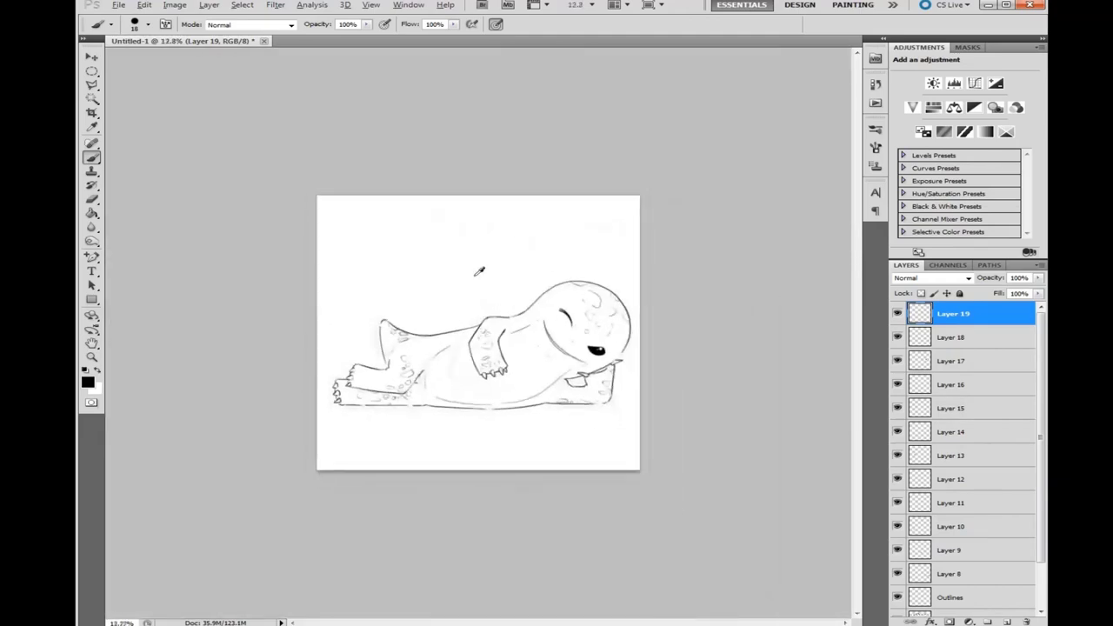
scroll(477, 269, "up", 3)
scroll(904, 556, "down", 2)
left_click(898, 568)
scroll(513, 400, "up", 1)
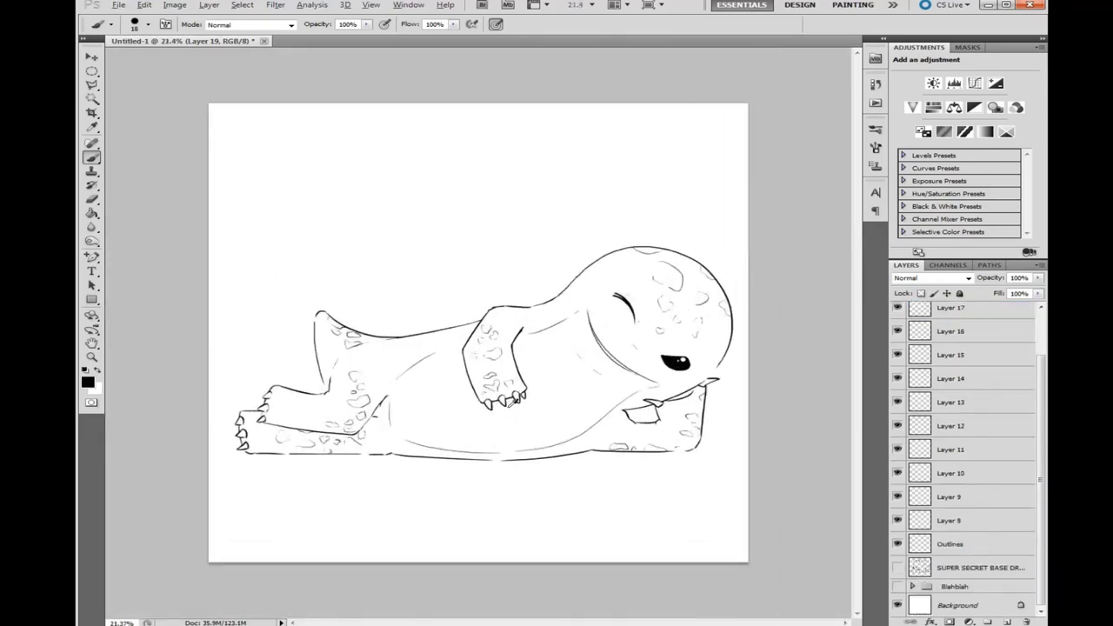
Show the handwritten note on Layer 21 and select Layer 20, directly beneath the Outlines folder
key("ctrl+shift+alt+n")
left_click_drag(274, 185, 418, 178)
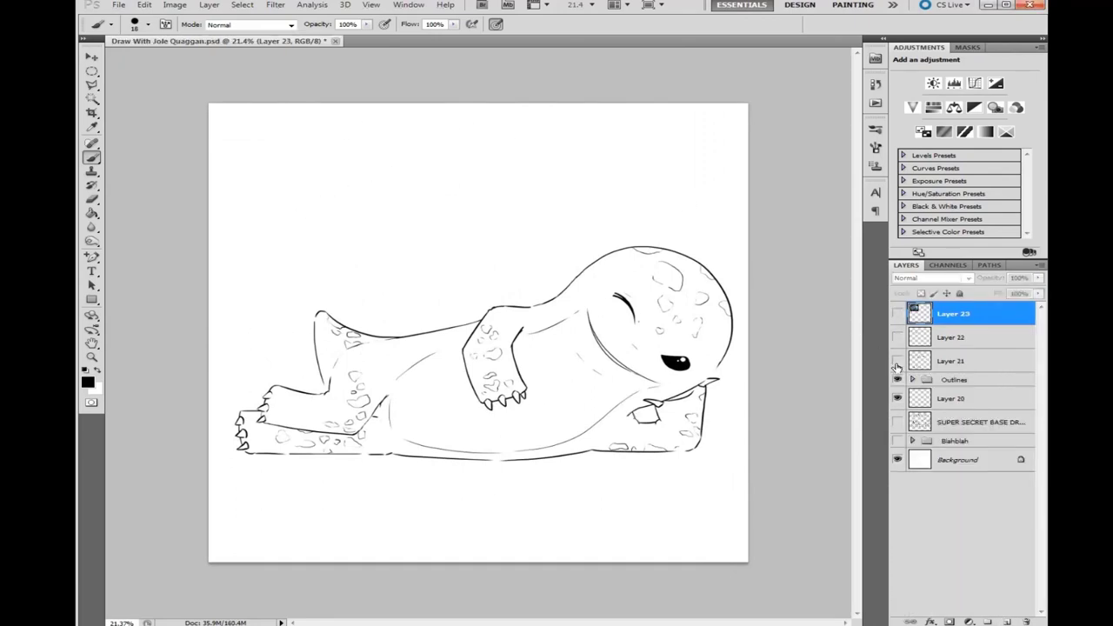
left_click(898, 361)
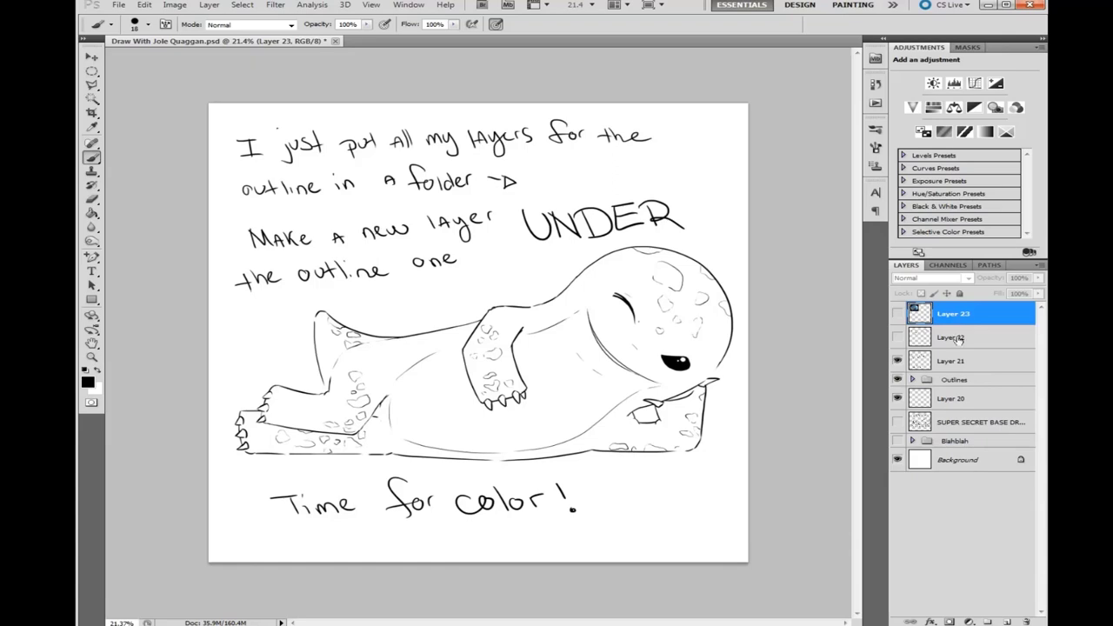
left_click(944, 382)
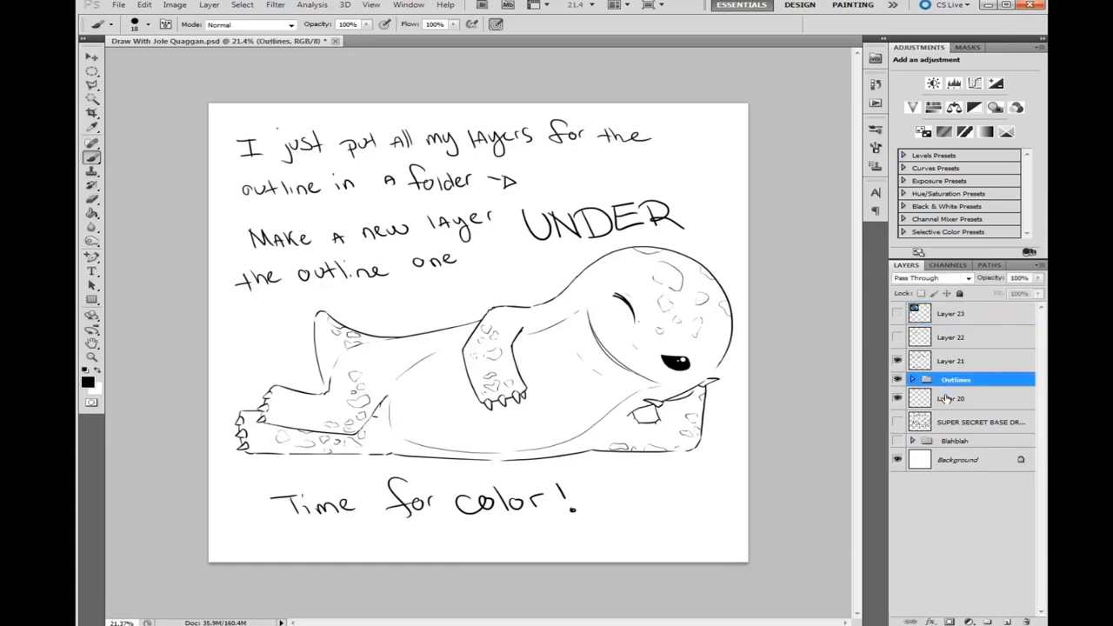
left_click(939, 400)
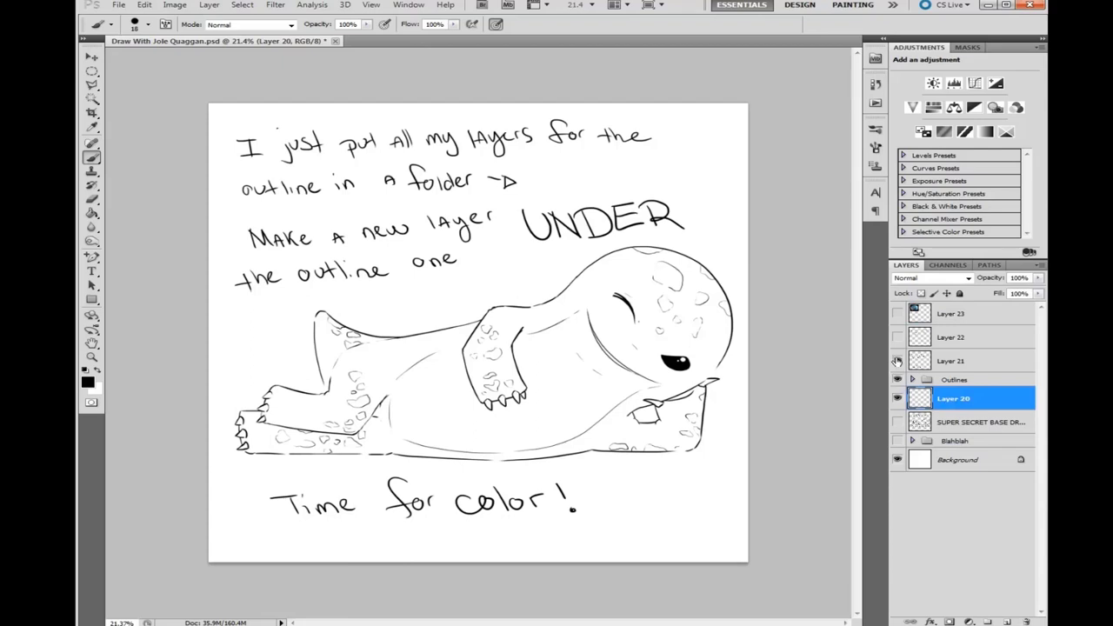
Hide the notes on Layers 21 and 22 and show the Layer 23 reference image
left_click(897, 360)
left_click(897, 337)
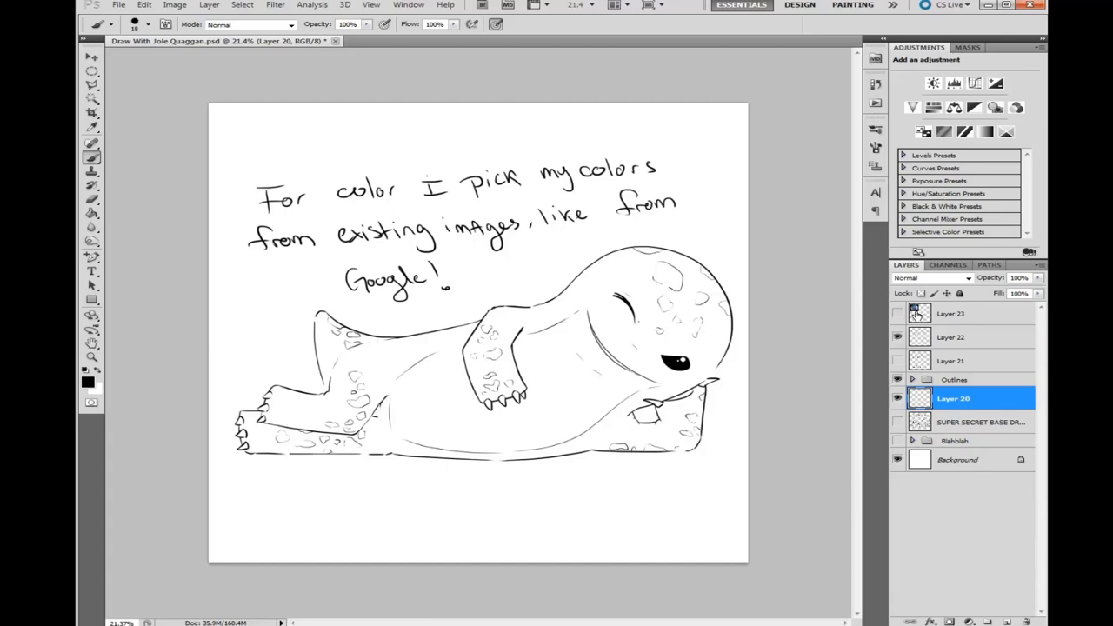
left_click(898, 338)
left_click(898, 315)
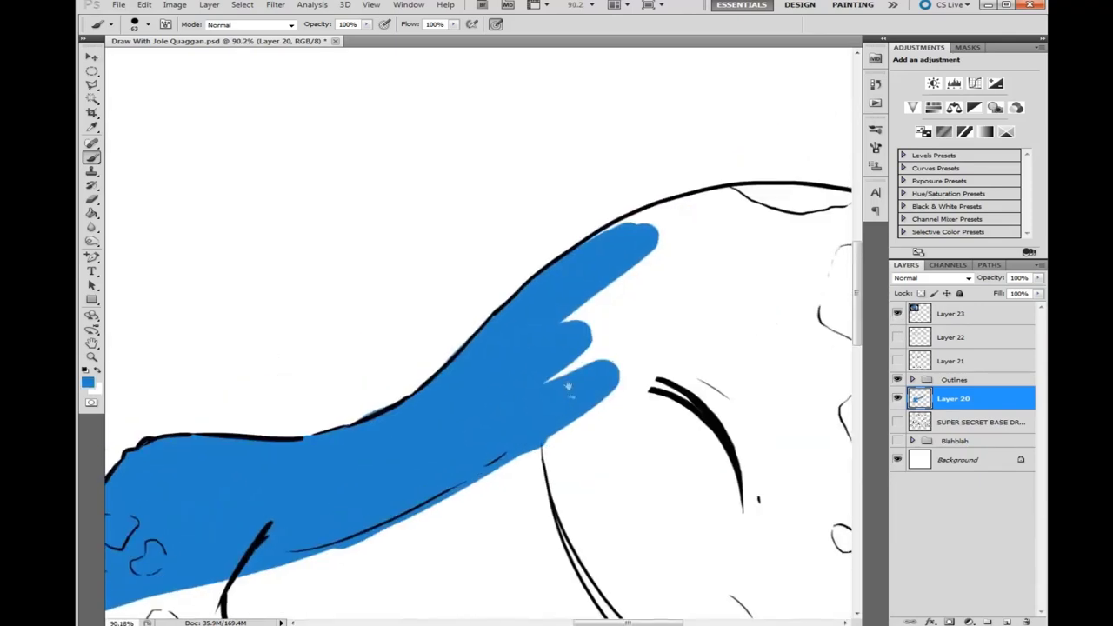
Paint flat blue with a 63 px brush over the neck, along the head's upper outline and down to the chin, undoing the last stroke
mouse_move(570, 386)
left_mouse_down()
mouse_move(644, 235)
mouse_move(783, 199)
left_mouse_up()
left_click_drag(739, 260, 539, 317)
left_click_drag(539, 244, 686, 278)
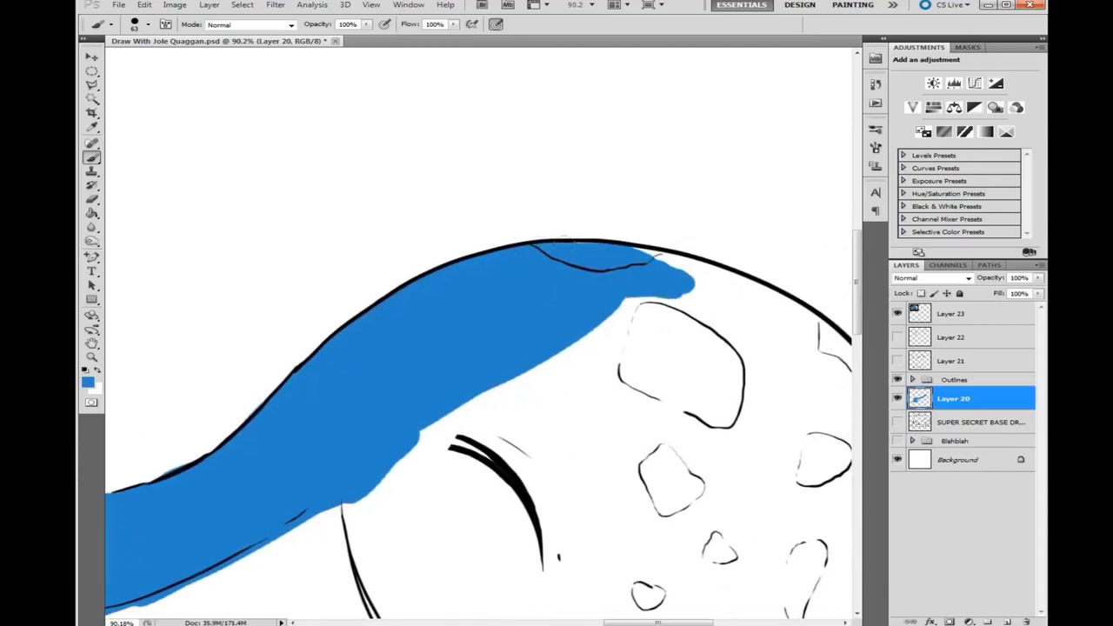
left_click_drag(643, 348, 435, 337)
mouse_move(608, 300)
left_mouse_down()
mouse_move(678, 409)
mouse_move(725, 548)
left_mouse_up()
mouse_move(452, 487)
left_mouse_down()
mouse_move(476, 278)
mouse_move(579, 63)
left_mouse_up()
left_click_drag(782, 340, 543, 495)
left_click_drag(695, 430, 593, 469)
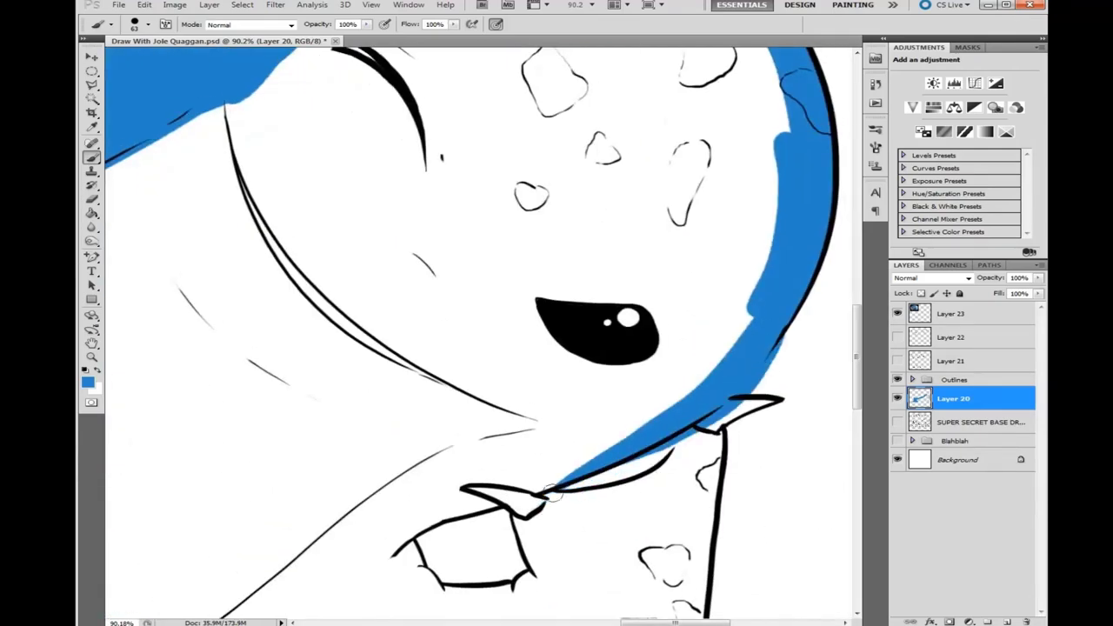
key("ctrl+z")
Fill the arm propping up the head with the same blue, covering the elbow and the forearm along the ground line
left_click_drag(662, 434, 678, 547)
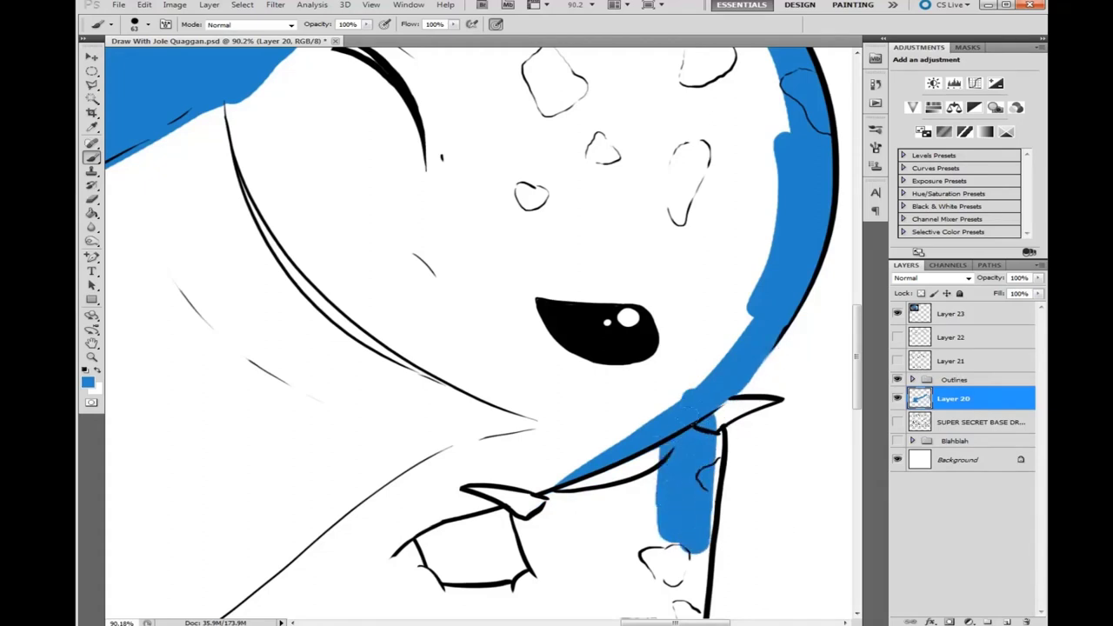
left_click_drag(700, 435, 680, 595)
left_click_drag(602, 479, 627, 523)
left_click_drag(588, 448, 531, 569)
left_click_drag(565, 435, 643, 557)
mouse_move(643, 556)
left_mouse_down()
mouse_move(650, 405)
mouse_move(705, 496)
left_mouse_up()
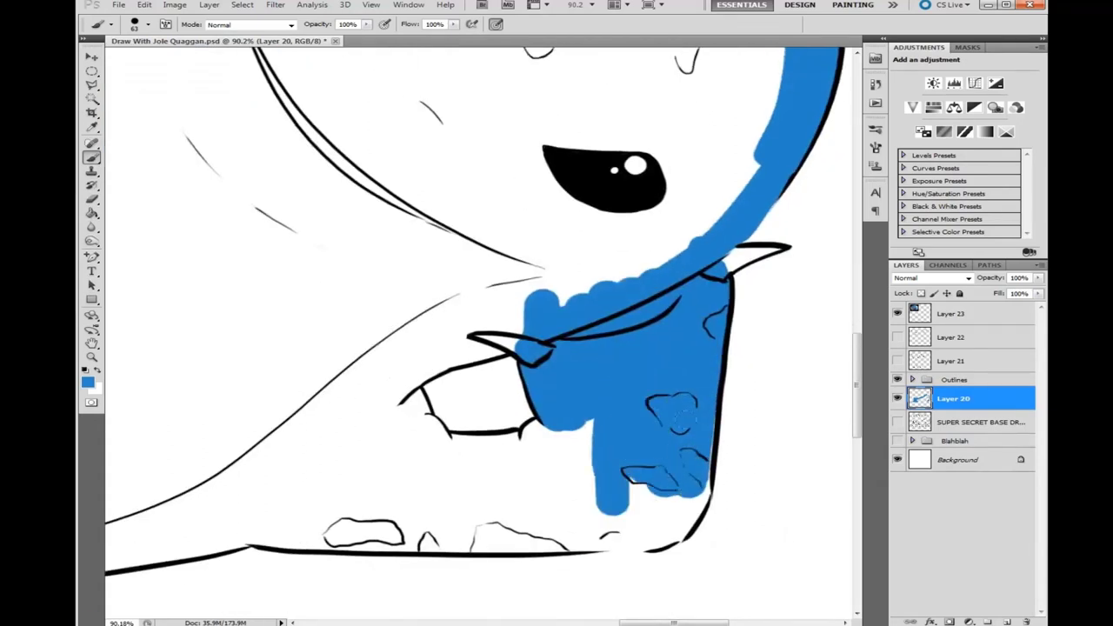
mouse_move(696, 418)
left_mouse_down()
mouse_move(580, 499)
mouse_move(521, 430)
mouse_move(382, 365)
mouse_move(521, 443)
mouse_move(383, 482)
left_mouse_up()
mouse_move(574, 519)
left_mouse_down()
mouse_move(222, 531)
mouse_move(639, 543)
left_mouse_up()
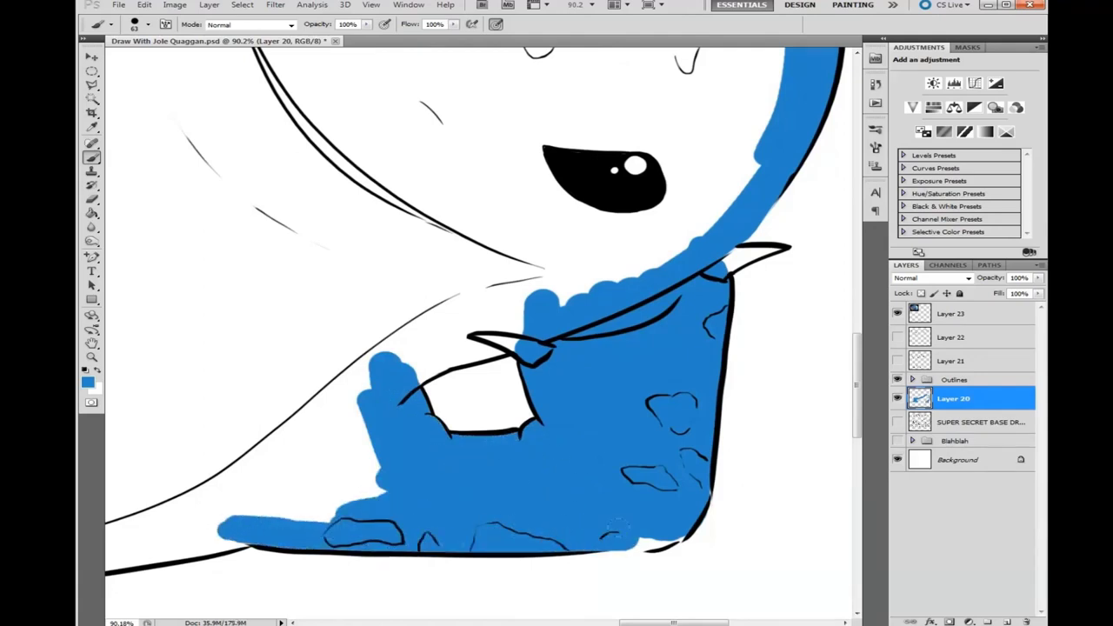
Paint blue from behind the propping arm along the underside of the chest and belly
left_click_drag(625, 440, 798, 335)
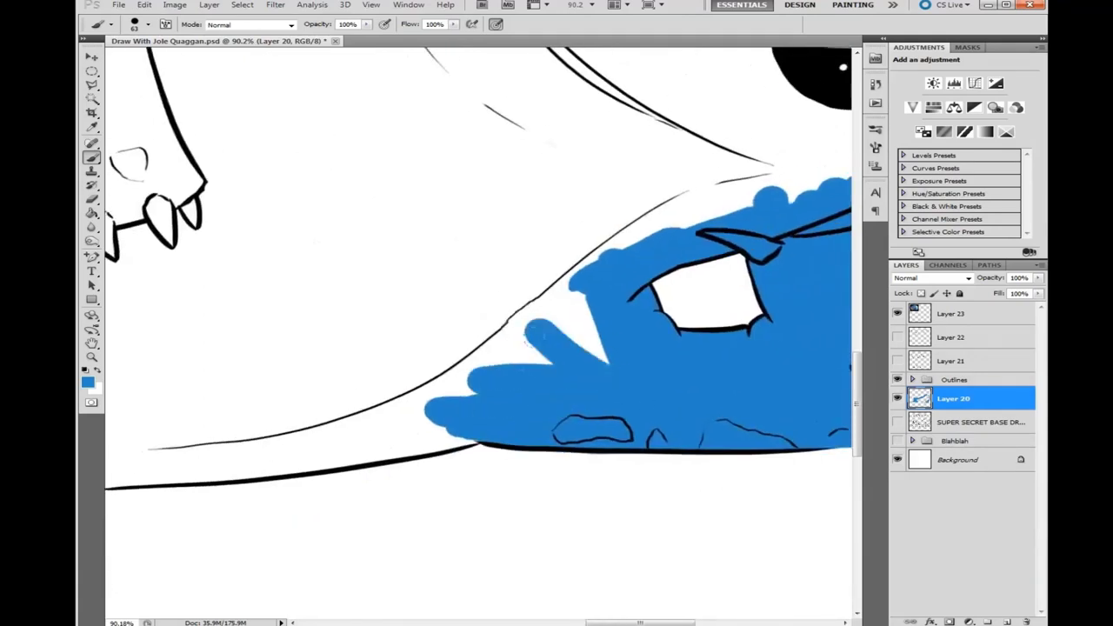
left_click_drag(652, 352, 335, 416)
left_click_drag(335, 415, 522, 365)
mouse_move(626, 352)
left_mouse_down()
mouse_move(313, 407)
mouse_move(400, 432)
mouse_move(552, 405)
mouse_move(670, 402)
left_mouse_up()
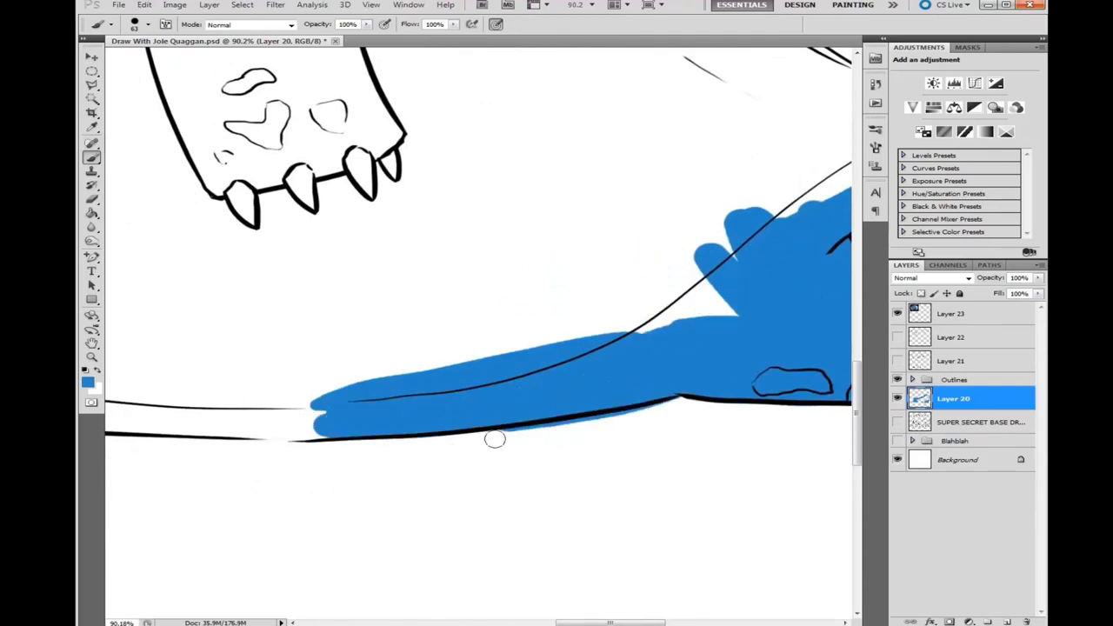
left_click_drag(585, 333, 850, 327)
mouse_move(547, 367)
left_mouse_down()
mouse_move(236, 368)
mouse_move(600, 396)
left_mouse_up()
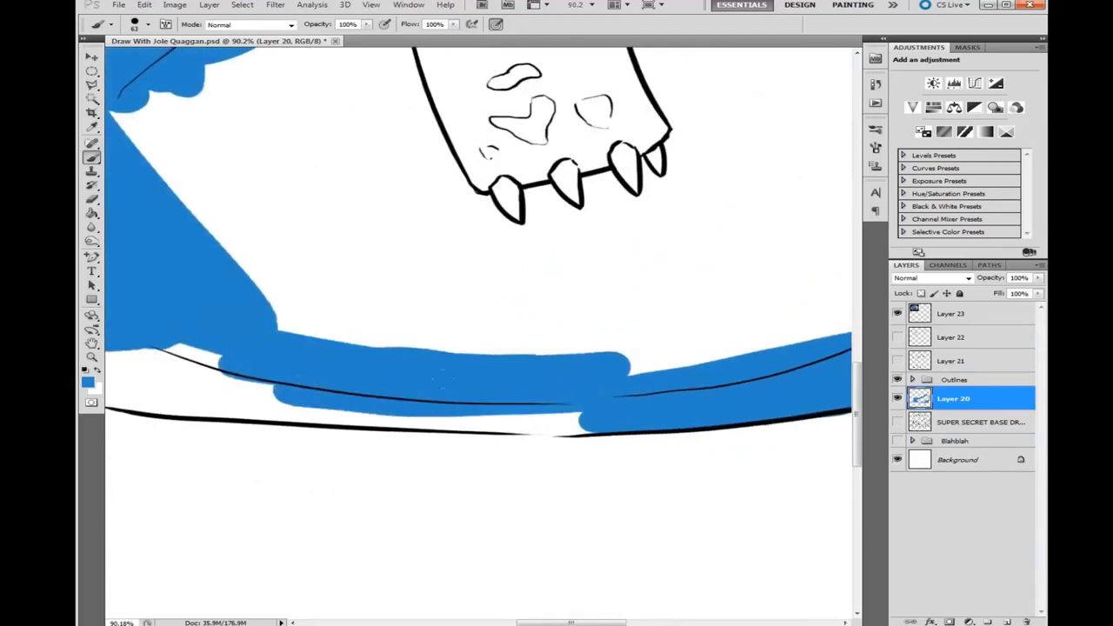
left_click_drag(404, 417, 583, 424)
Fill the lower leg and its foot with blue, following the ground line out to the toes
left_click_drag(391, 366, 635, 350)
mouse_move(517, 337)
left_mouse_down()
mouse_move(357, 395)
mouse_move(626, 401)
mouse_move(661, 413)
left_mouse_up()
mouse_move(682, 319)
left_mouse_down()
mouse_move(1056, 280)
mouse_move(348, 344)
left_mouse_up()
left_click_drag(695, 348, 386, 350)
left_click_drag(695, 332, 939, 354)
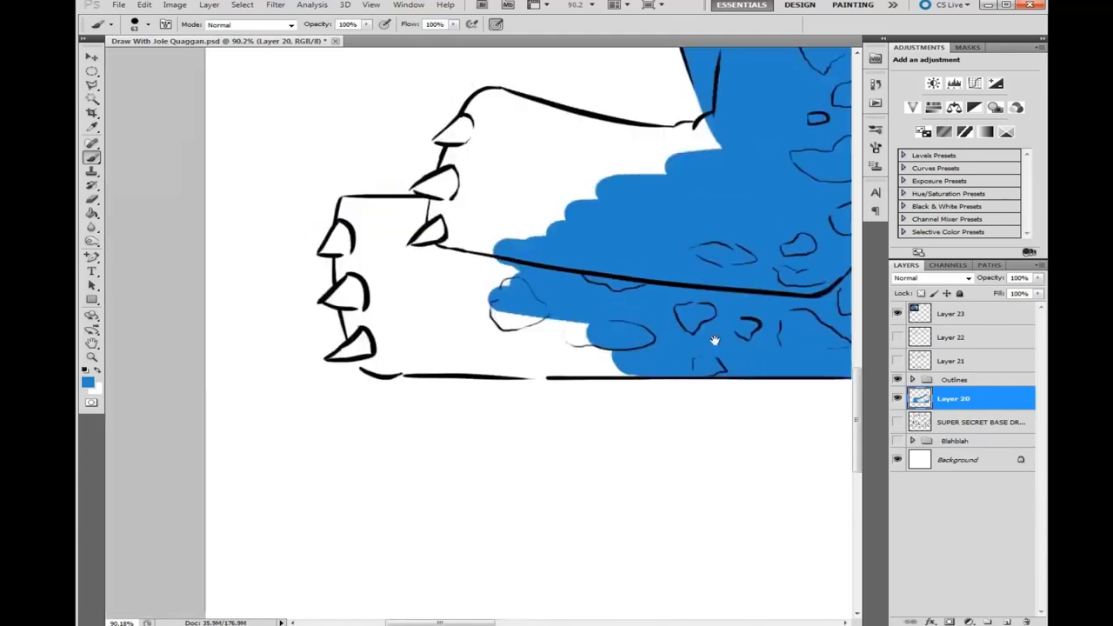
left_click_drag(395, 356, 561, 358)
mouse_move(381, 360)
left_mouse_down()
mouse_move(358, 365)
mouse_move(487, 286)
mouse_move(348, 222)
mouse_move(328, 197)
mouse_move(417, 208)
mouse_move(441, 179)
left_mouse_up()
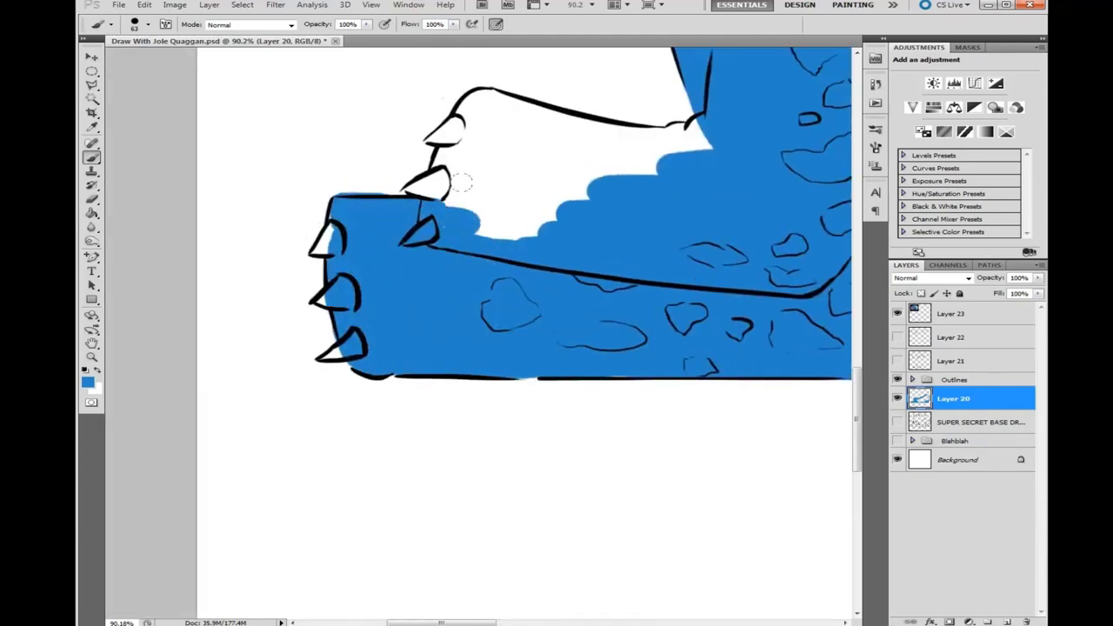
Fill the upper foot and the remaining white areas of the body with blue
mouse_move(331, 189)
left_mouse_down()
mouse_move(452, 144)
mouse_move(522, 174)
left_mouse_up()
left_click_drag(565, 218, 553, 341)
mouse_move(443, 230)
left_mouse_down()
mouse_move(619, 277)
mouse_move(565, 244)
left_mouse_up()
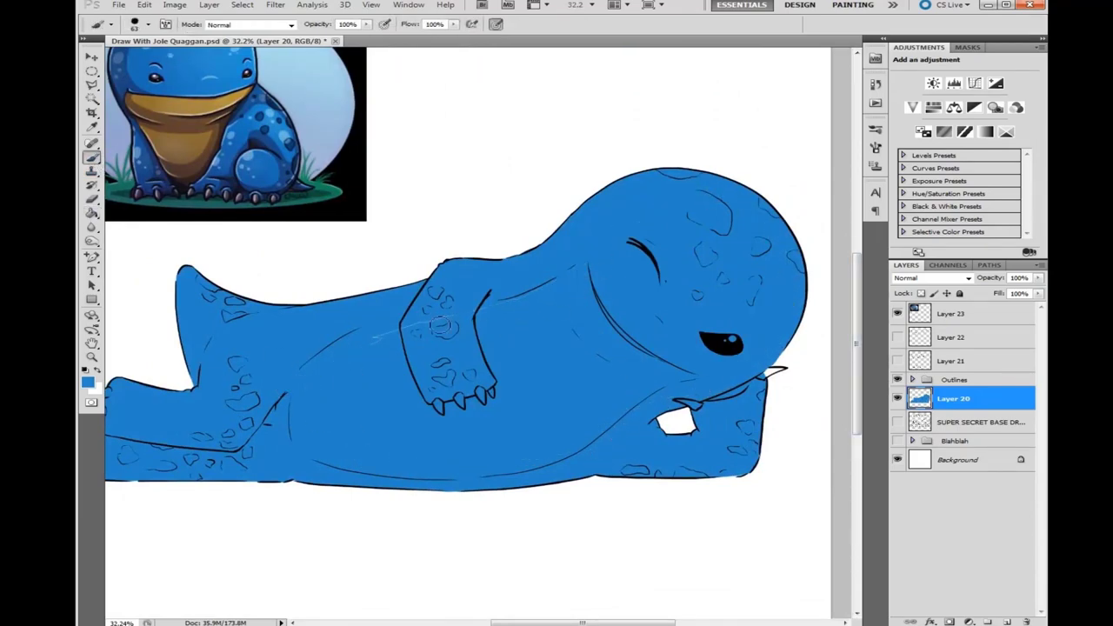
scroll(711, 344, "down", 3)
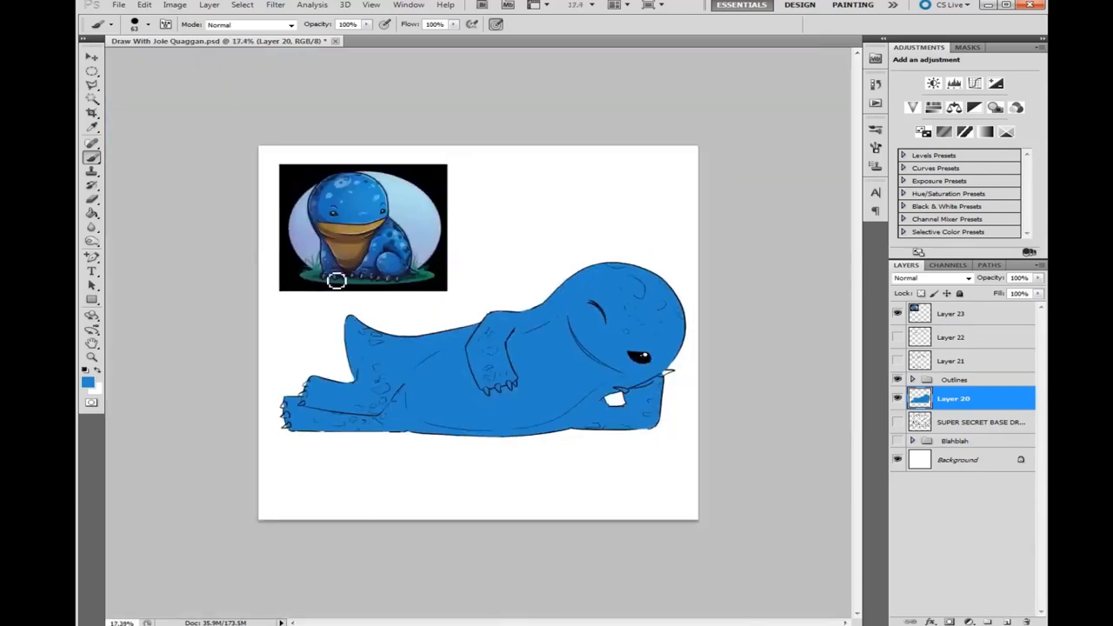
mouse_move(496, 187)
left_mouse_down()
mouse_move(574, 218)
mouse_move(682, 213)
left_mouse_up()
key("ctrl+alt+z")
key("ctrl+alt+z")
key("ctrl+alt+z")
key("ctrl+alt+z")
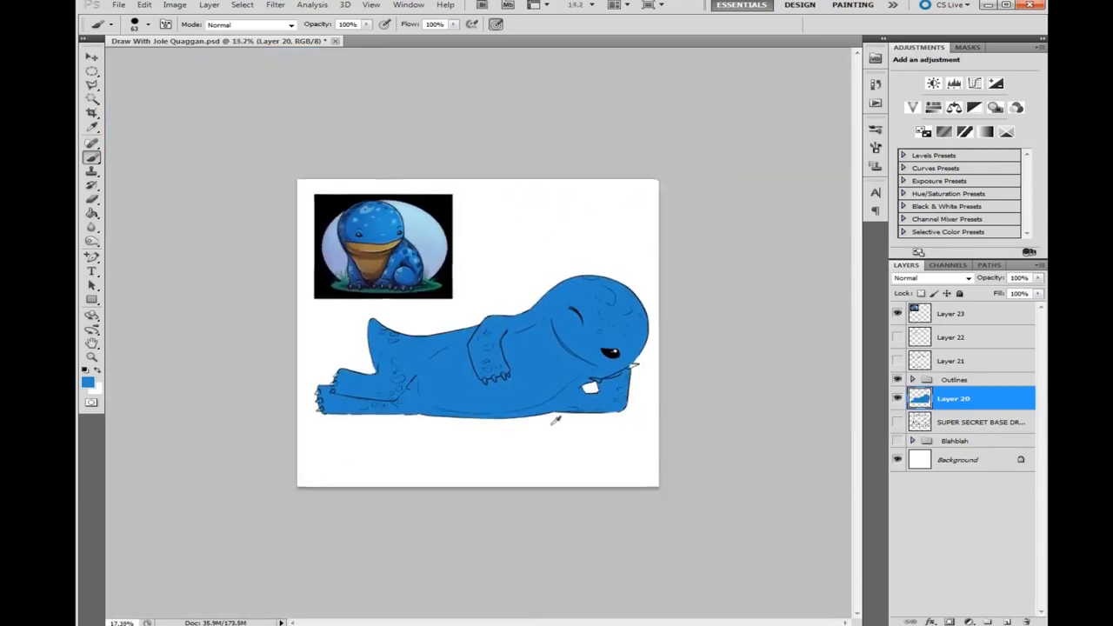
Add a new layer above the blue one, sample the reference Quaggan's tan belly color and brighten it to a lighter golden tan
scroll(543, 426, "up", 3)
left_click(1006, 622)
left_click(241, 120, "alt")
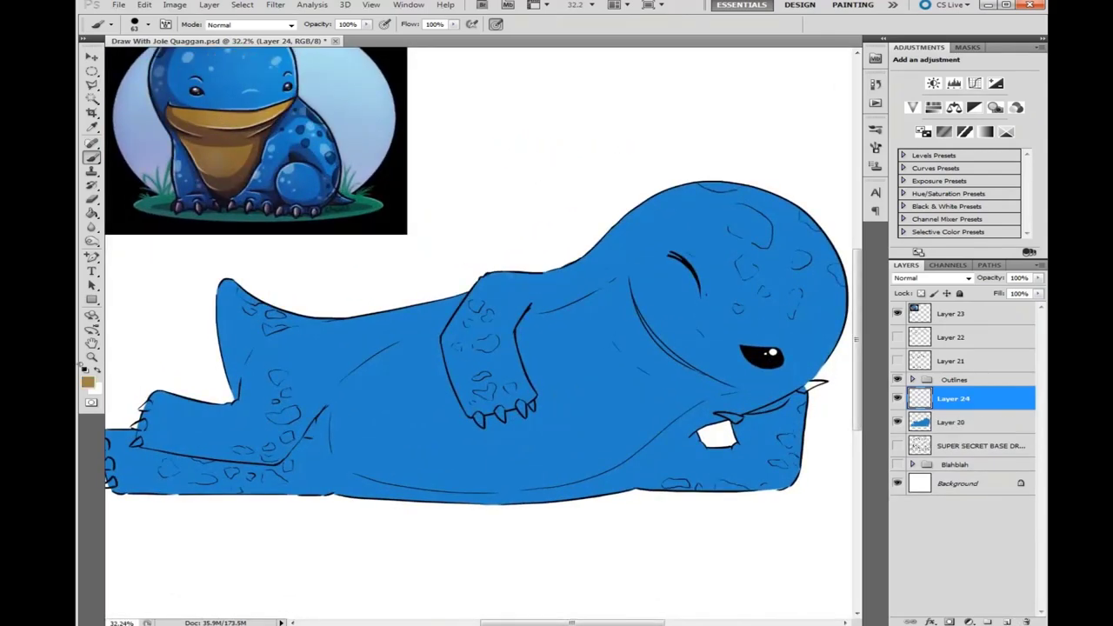
left_click(87, 381)
left_click(681, 187)
left_click(924, 155)
Paint the belly tan between the thigh and the resting arm, following the curved belly crease lines
scroll(470, 461, "up", 4)
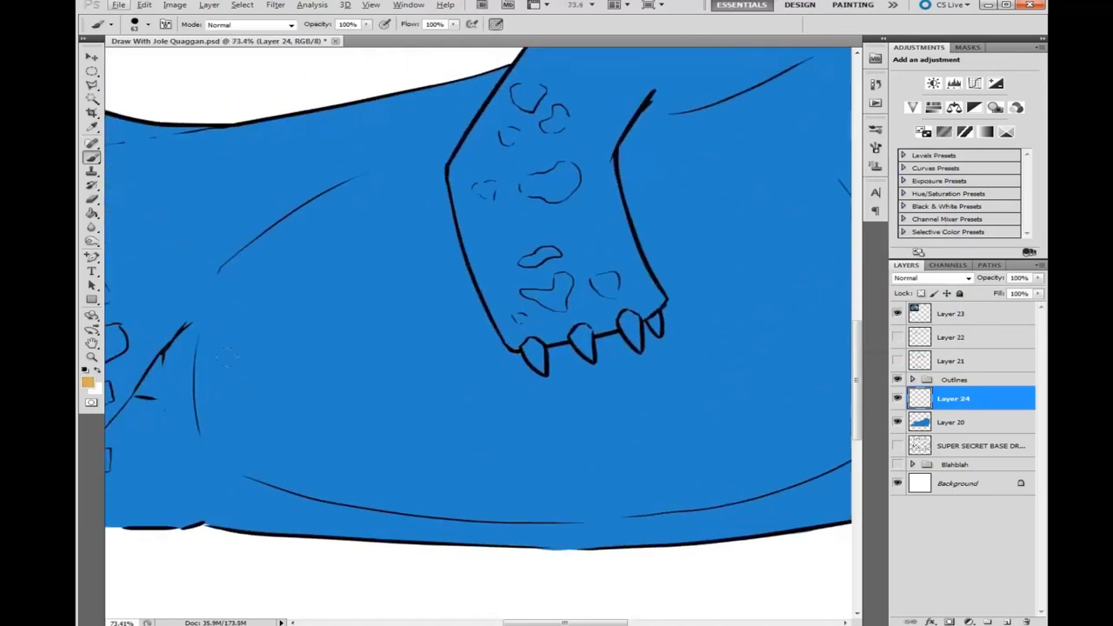
mouse_move(227, 357)
left_mouse_down()
mouse_move(417, 331)
mouse_move(218, 399)
mouse_move(204, 339)
mouse_move(222, 287)
left_mouse_up()
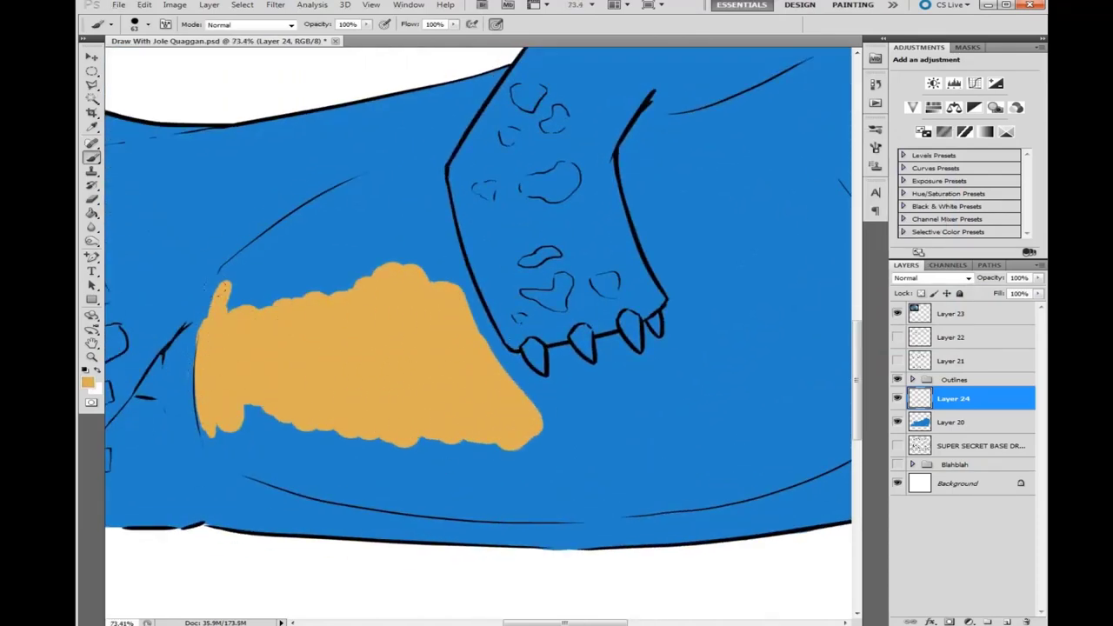
mouse_move(205, 329)
left_mouse_down()
mouse_move(356, 187)
mouse_move(386, 179)
left_mouse_up()
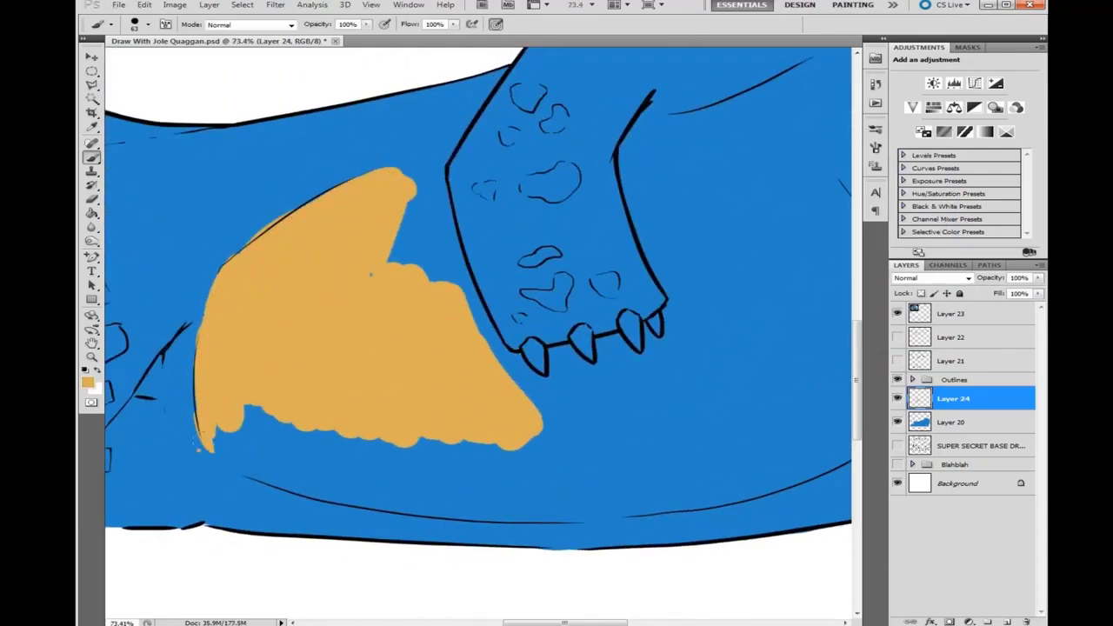
left_click_drag(217, 453, 335, 478)
left_click_drag(243, 474, 487, 417)
Erase the tan overspill outside the belly's crease lines next to the thigh and along the back
scroll(261, 470, "up", 4)
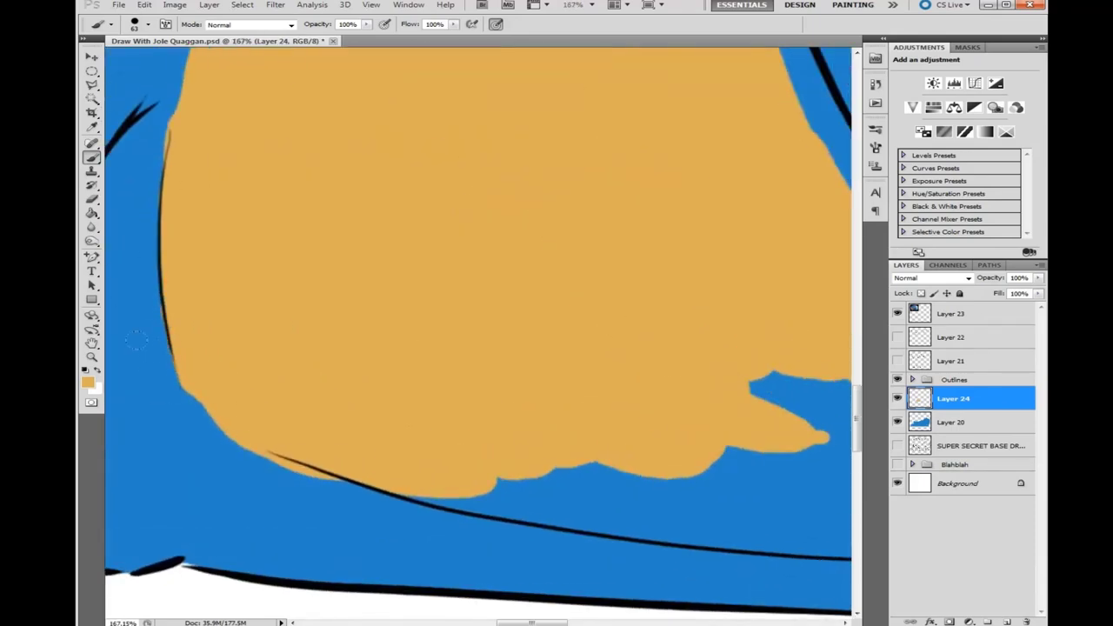
left_click_drag(143, 139, 243, 366)
key("e")
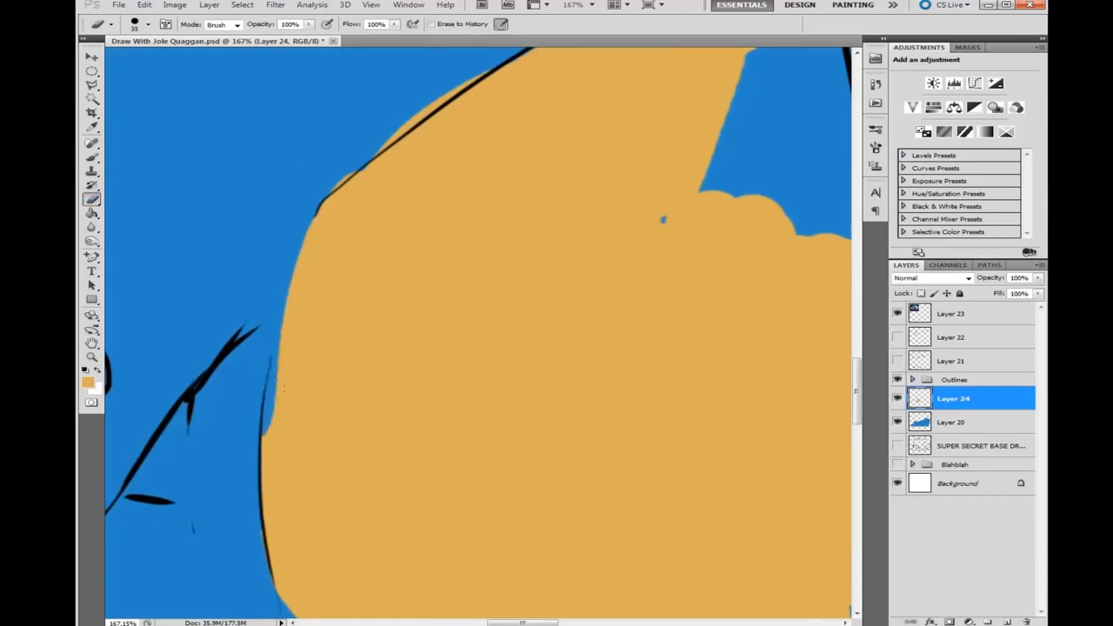
left_click_drag(304, 187, 327, 263)
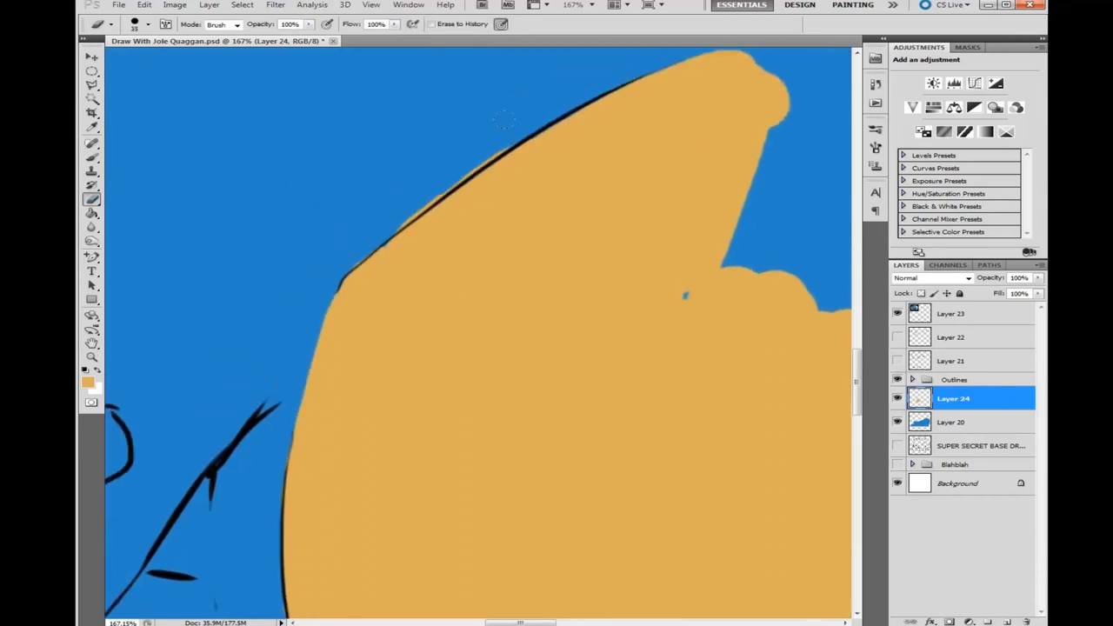
key("s")
left_click(391, 257)
key("Return")
Extend the tan from the upper belly crease to the resting arm and down along the arm's outline
key("b")
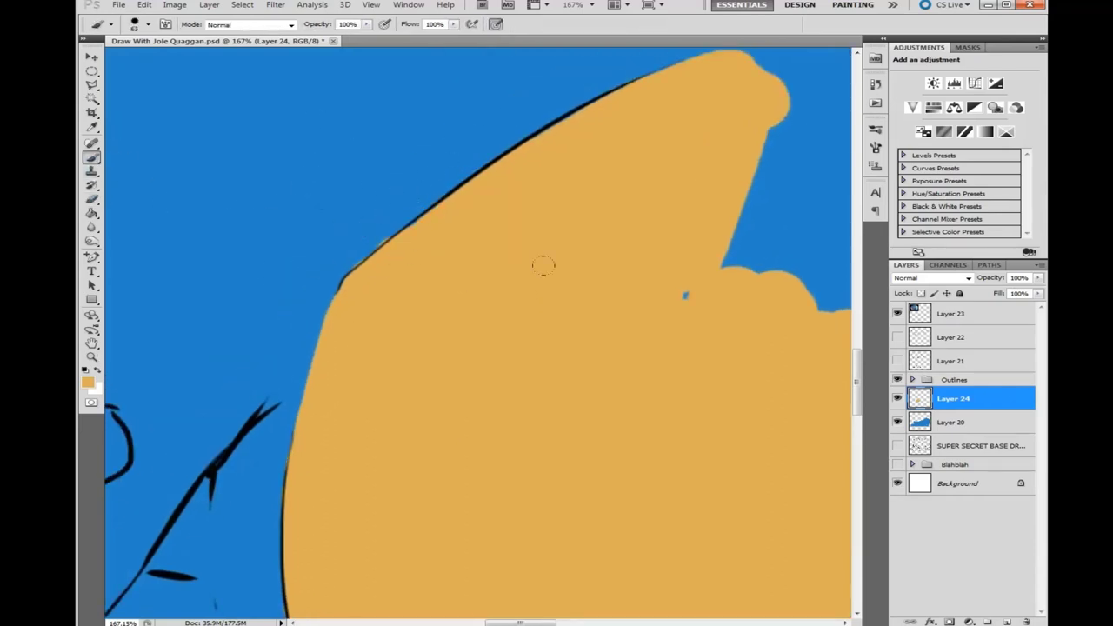
key("h")
mouse_move(636, 231)
left_mouse_down()
mouse_move(573, 339)
mouse_move(556, 330)
left_mouse_up()
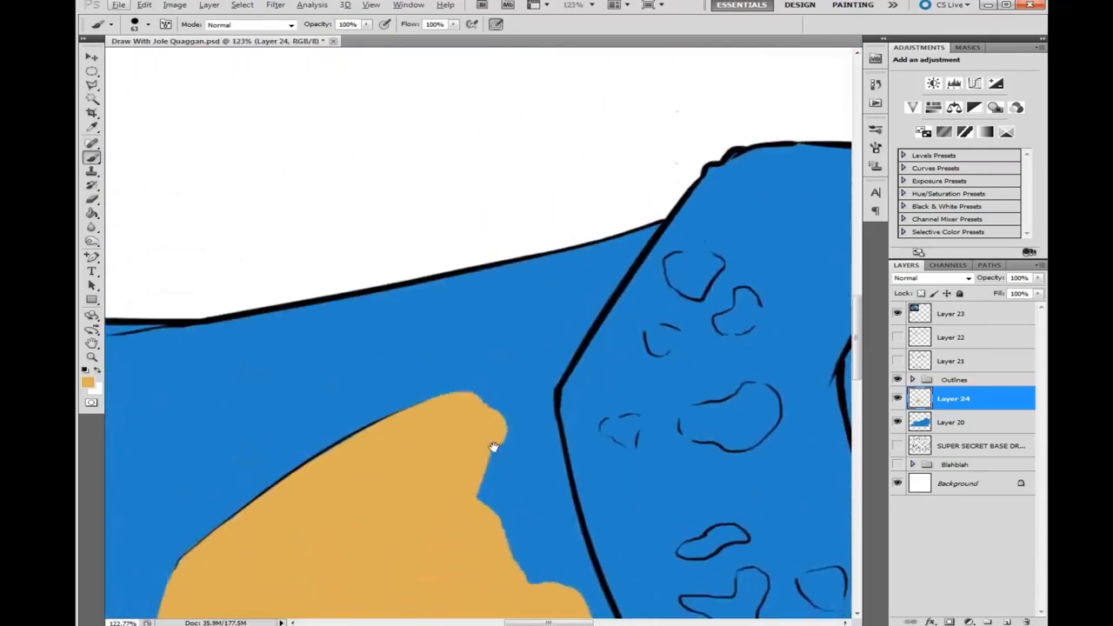
scroll(556, 330, "down", 2)
mouse_move(643, 259)
left_mouse_down()
mouse_move(391, 291)
mouse_move(621, 238)
mouse_move(609, 252)
left_mouse_up()
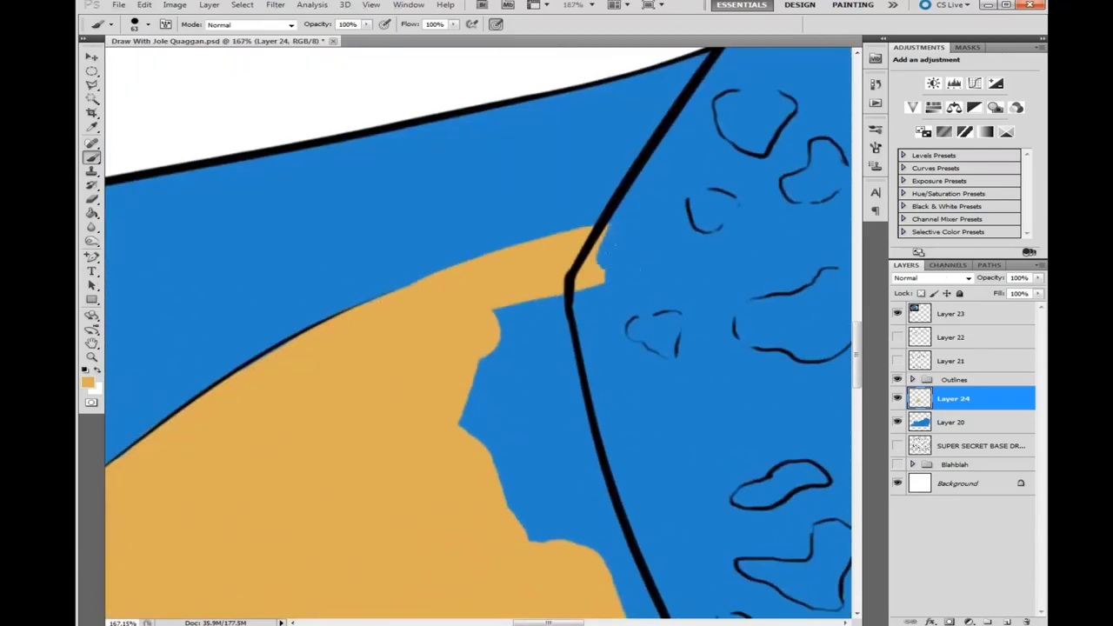
mouse_move(531, 366)
left_mouse_down()
mouse_move(510, 293)
mouse_move(534, 423)
mouse_move(449, 323)
left_mouse_up()
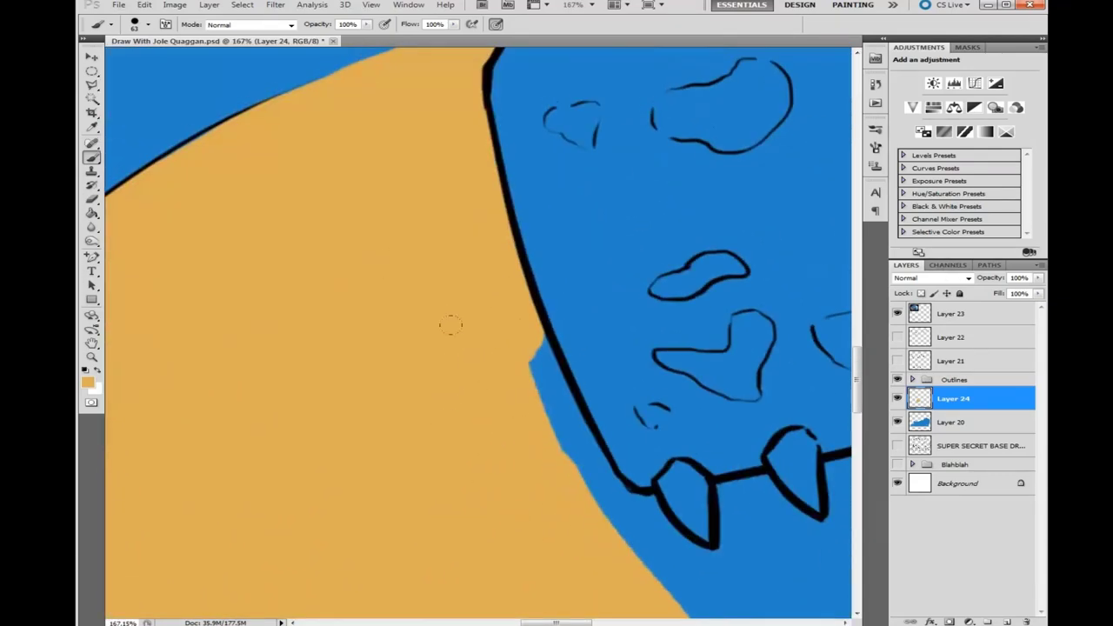
Continue the tan fill past the resting arm's claws and up the arm's other side to the chest crease
mouse_move(574, 365)
left_mouse_down()
mouse_move(552, 449)
mouse_move(241, 267)
left_mouse_up()
mouse_move(383, 408)
left_mouse_down()
mouse_move(459, 390)
mouse_move(574, 392)
mouse_move(539, 391)
mouse_move(606, 339)
mouse_move(722, 287)
mouse_move(721, 382)
mouse_move(666, 359)
mouse_move(518, 595)
left_mouse_up()
mouse_move(565, 453)
left_mouse_down()
mouse_move(526, 374)
mouse_move(615, 426)
mouse_move(591, 304)
mouse_move(600, 452)
mouse_move(515, 224)
mouse_move(622, 322)
left_mouse_up()
scroll(616, 427, "down", 2)
scroll(723, 85, "up", 2)
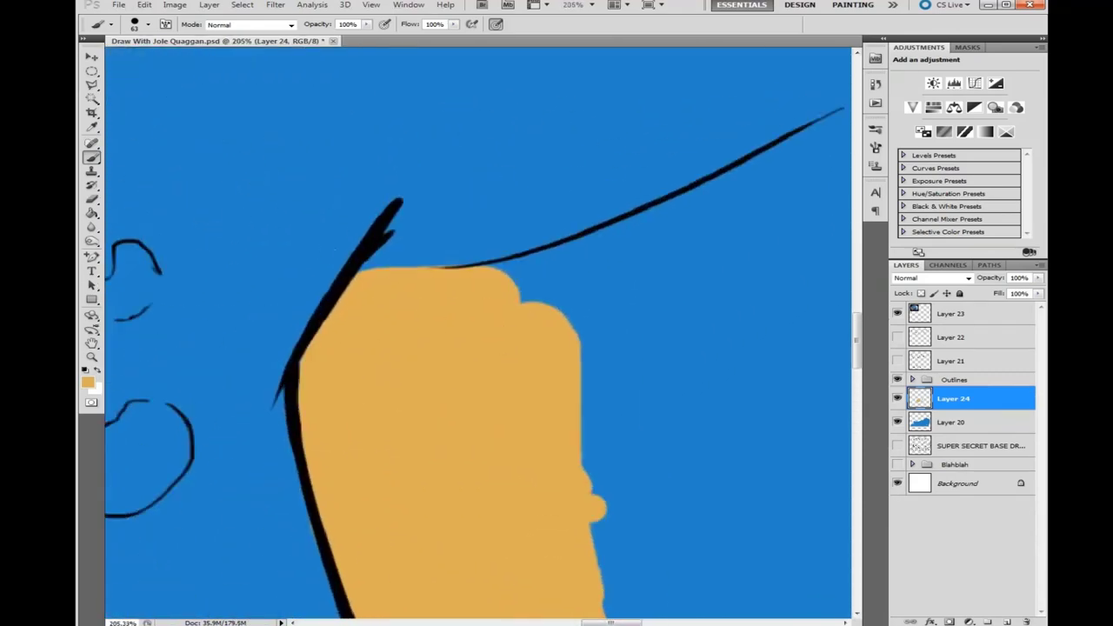
Extend the tan from the resting arm along the upper chest crease to its tip beneath the head
left_click_drag(519, 287, 675, 216)
left_click_drag(794, 213, 582, 342)
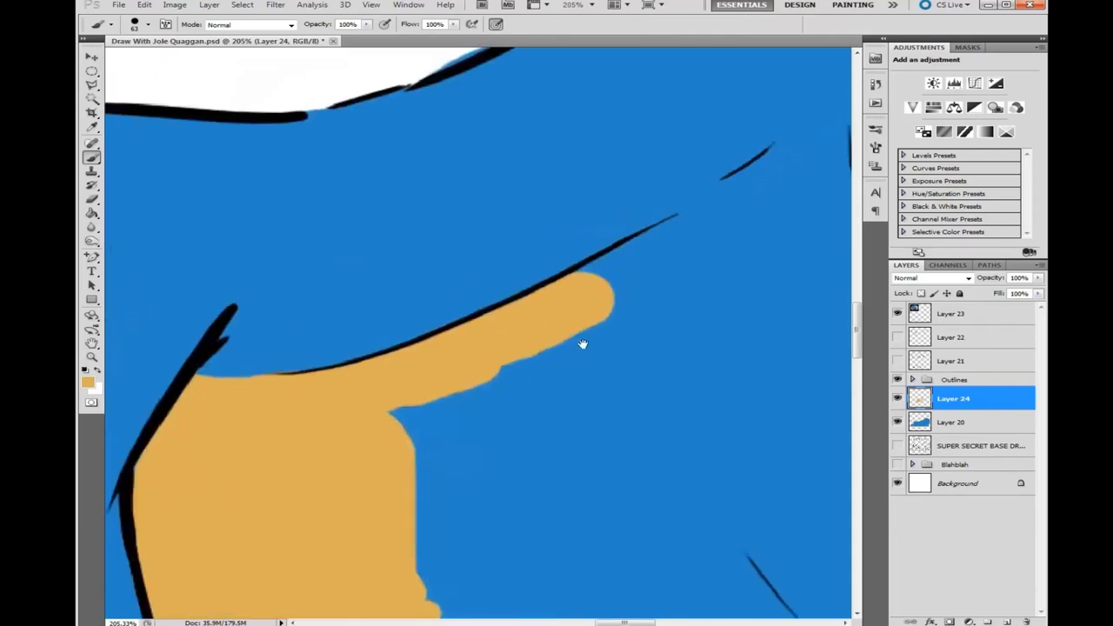
left_click_drag(557, 304, 791, 129)
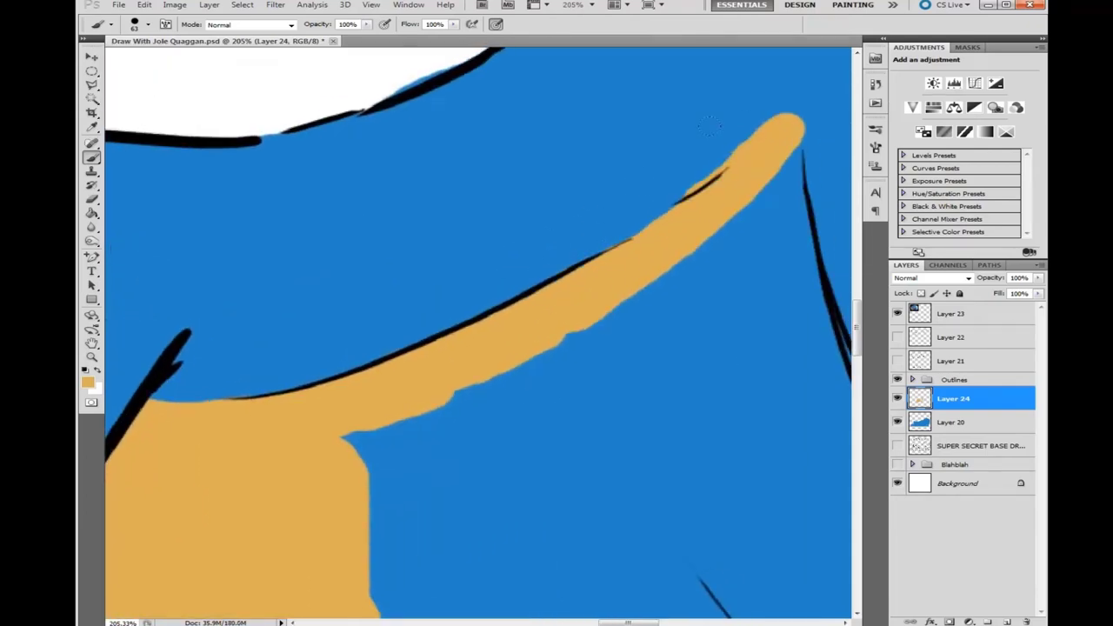
mouse_move(760, 169)
left_mouse_down()
mouse_move(609, 261)
mouse_move(674, 487)
mouse_move(265, 474)
left_mouse_up()
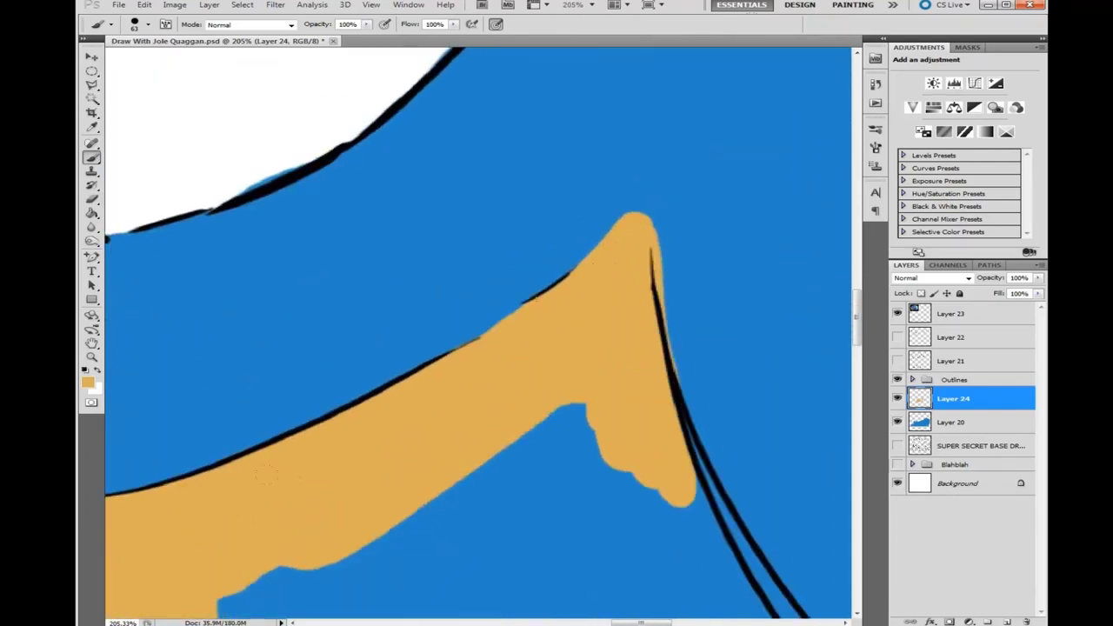
left_click_drag(720, 367, 658, 241)
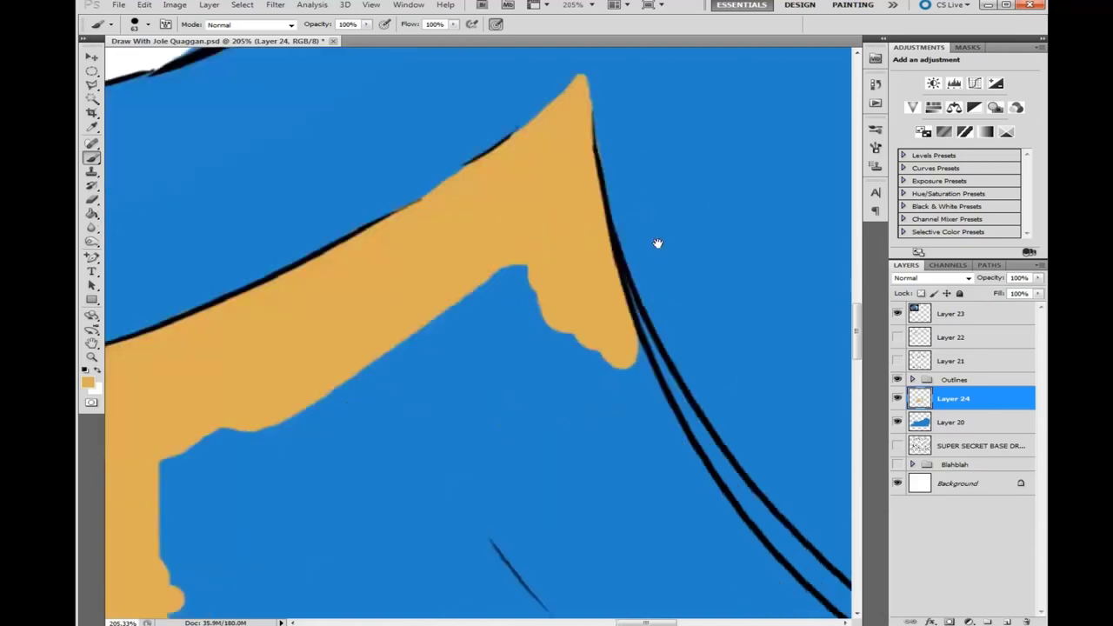
Continue the tan down along the head's lower outline to the narrow chest tip near the mouth
mouse_move(608, 366)
left_mouse_down()
mouse_move(626, 469)
mouse_move(512, 361)
left_mouse_up()
left_click_drag(617, 391, 782, 609)
left_click_drag(739, 522, 622, 422)
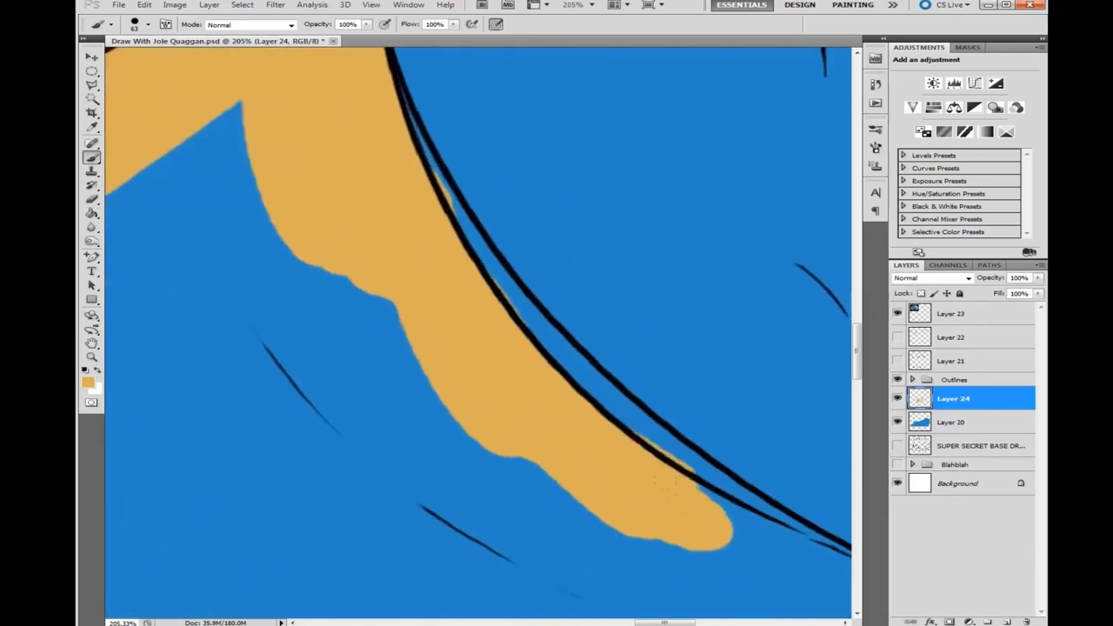
mouse_move(709, 487)
left_mouse_down()
mouse_move(743, 530)
mouse_move(608, 382)
mouse_move(522, 361)
mouse_move(544, 373)
left_mouse_up()
left_click_drag(543, 374, 739, 487)
mouse_move(739, 486)
left_mouse_down()
mouse_move(678, 426)
mouse_move(700, 439)
left_mouse_up()
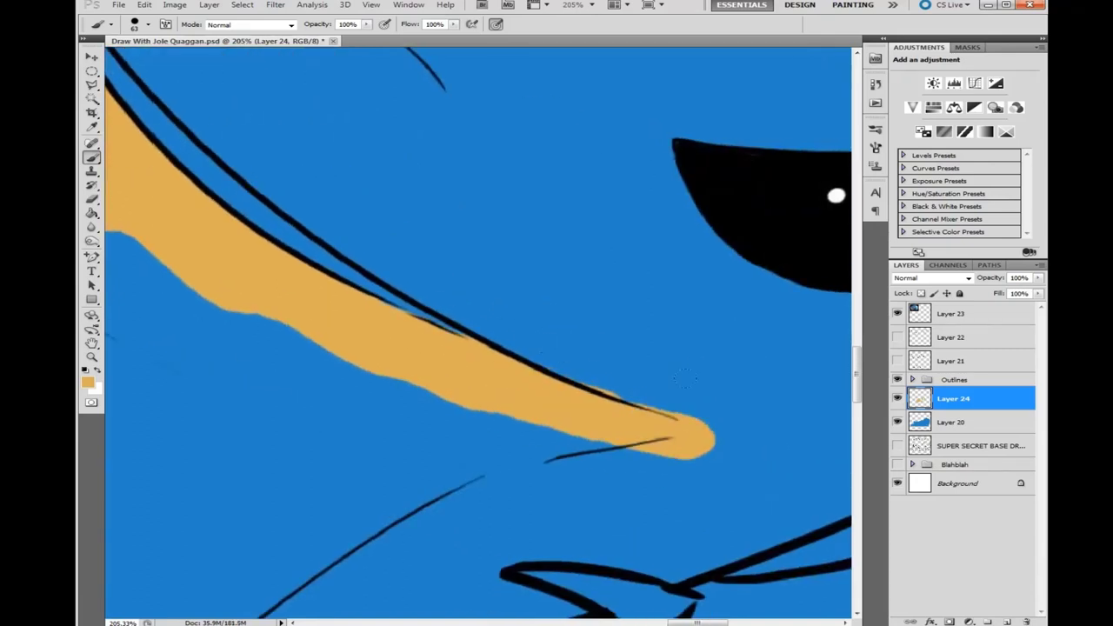
key("ctrl+z")
left_click_drag(613, 487, 749, 421)
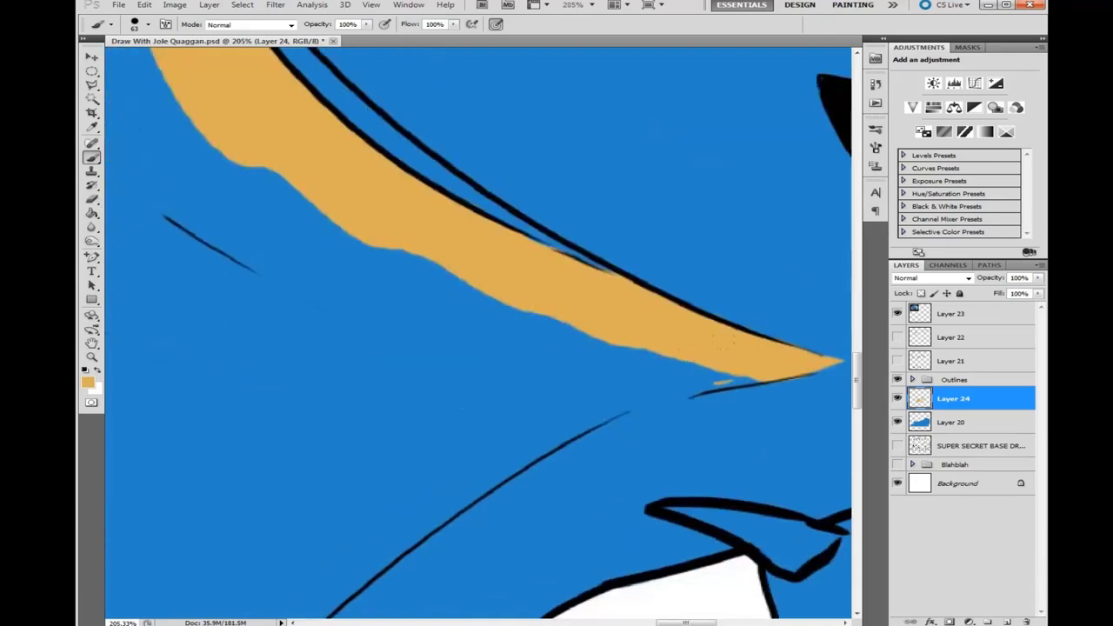
Widen the tan at the chest tip and carry it back along the crease above the propped arm
left_click_drag(825, 361, 530, 416)
mouse_move(687, 373)
left_mouse_down()
mouse_move(287, 591)
mouse_move(259, 548)
left_mouse_up()
mouse_move(339, 526)
left_mouse_down()
mouse_move(604, 356)
mouse_move(832, 298)
mouse_move(397, 452)
mouse_move(522, 304)
left_mouse_up()
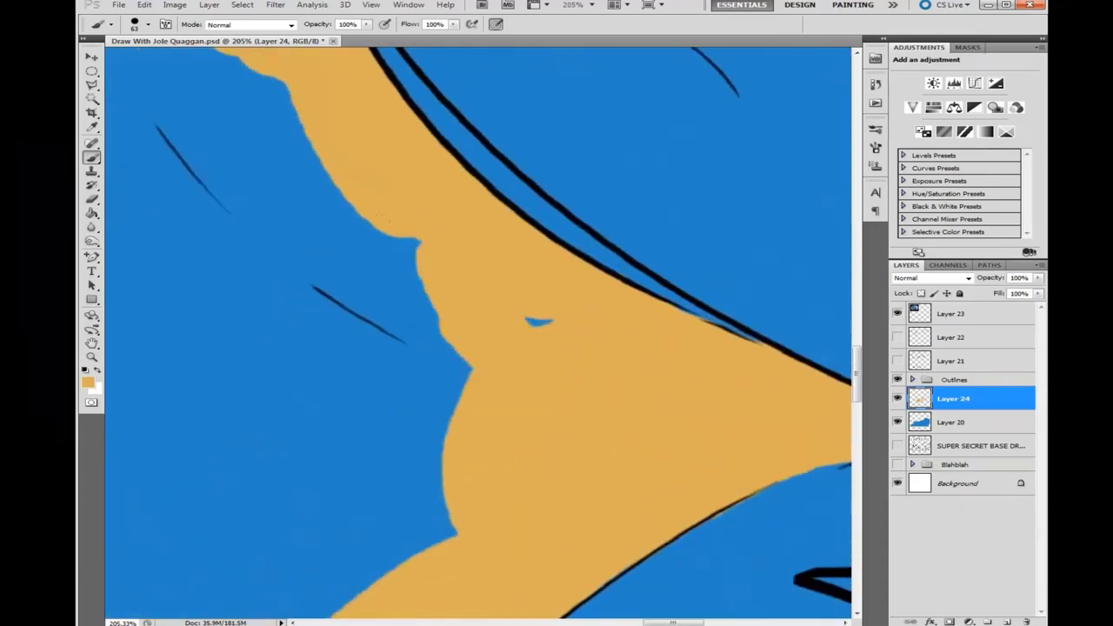
left_click_drag(391, 434, 565, 261)
left_click_drag(721, 218, 413, 413)
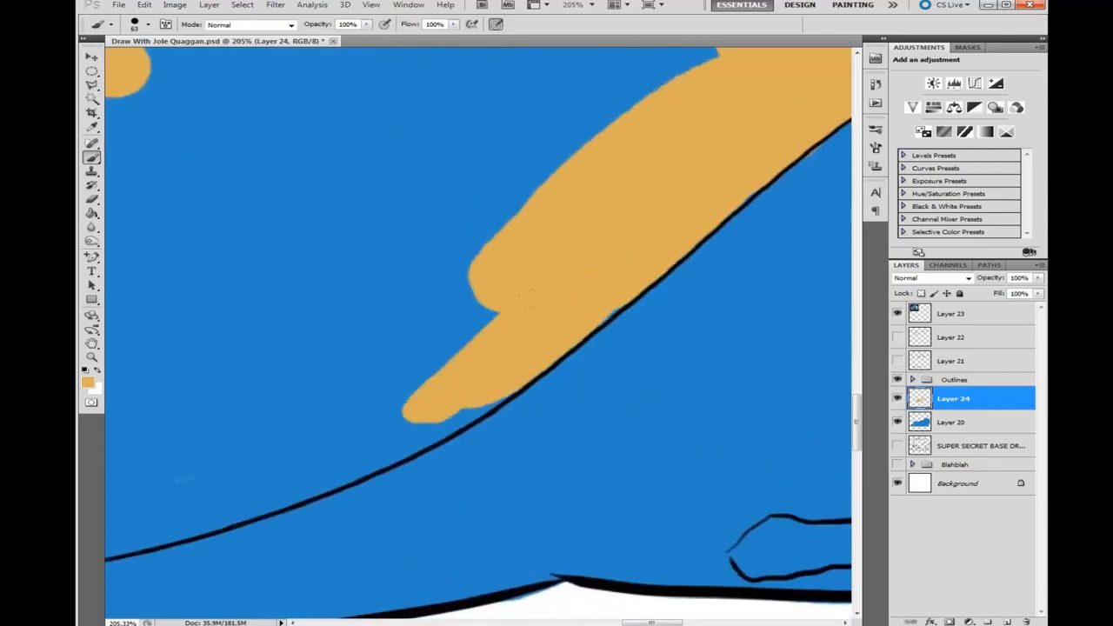
Paint the tan along the lower belly crease from the propped arm towards the already filled belly
left_click_drag(392, 487, 783, 287)
mouse_move(365, 404)
left_mouse_down()
mouse_move(756, 292)
mouse_move(855, 289)
left_mouse_up()
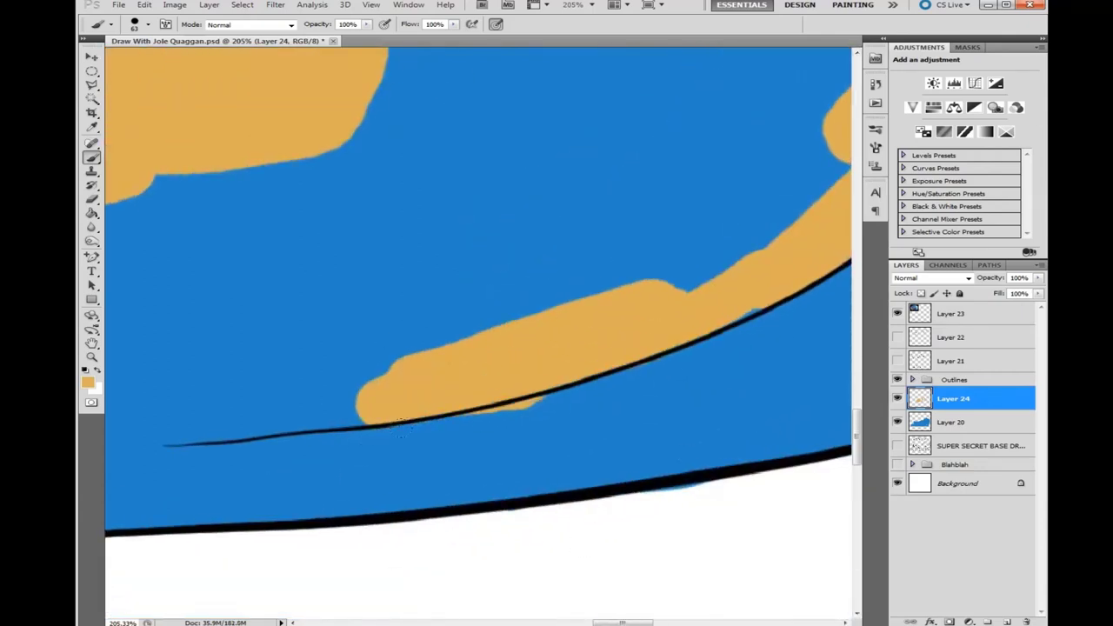
mouse_move(435, 391)
left_mouse_down()
mouse_move(365, 374)
mouse_move(470, 339)
mouse_move(464, 351)
left_mouse_up()
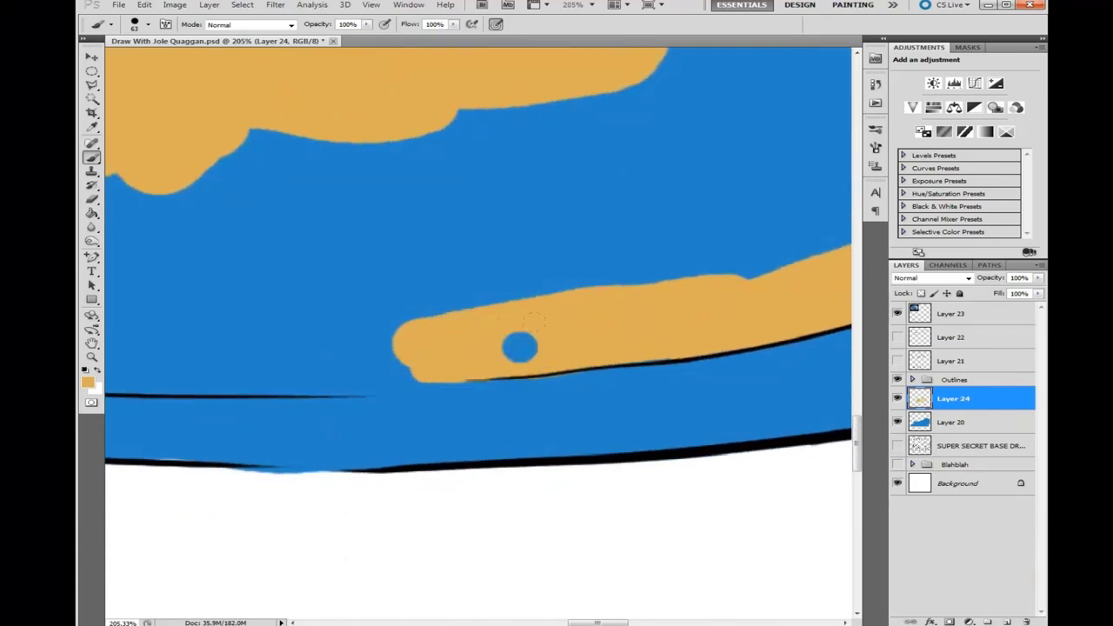
left_click_drag(532, 321, 791, 308)
mouse_move(661, 330)
left_mouse_down()
mouse_move(423, 365)
mouse_move(522, 408)
left_mouse_up()
Join the tan along the lower belly crease and fill the remaining blue gaps in the belly
left_click_drag(252, 300, 412, 290)
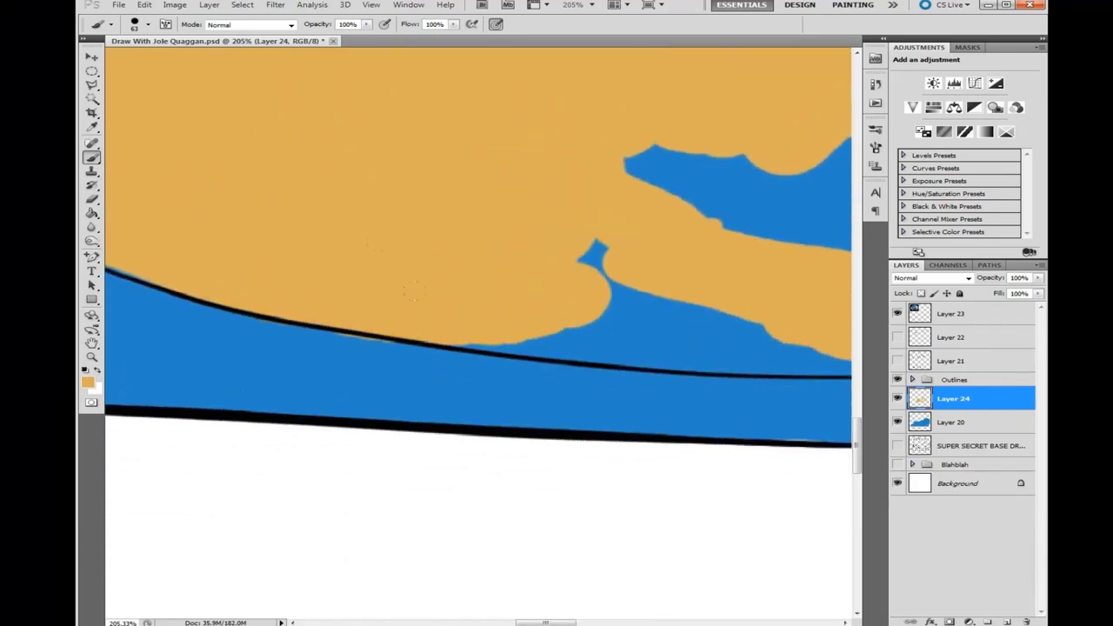
left_click_drag(512, 299, 403, 342)
left_click_drag(408, 395, 686, 413)
left_click_drag(339, 391, 809, 419)
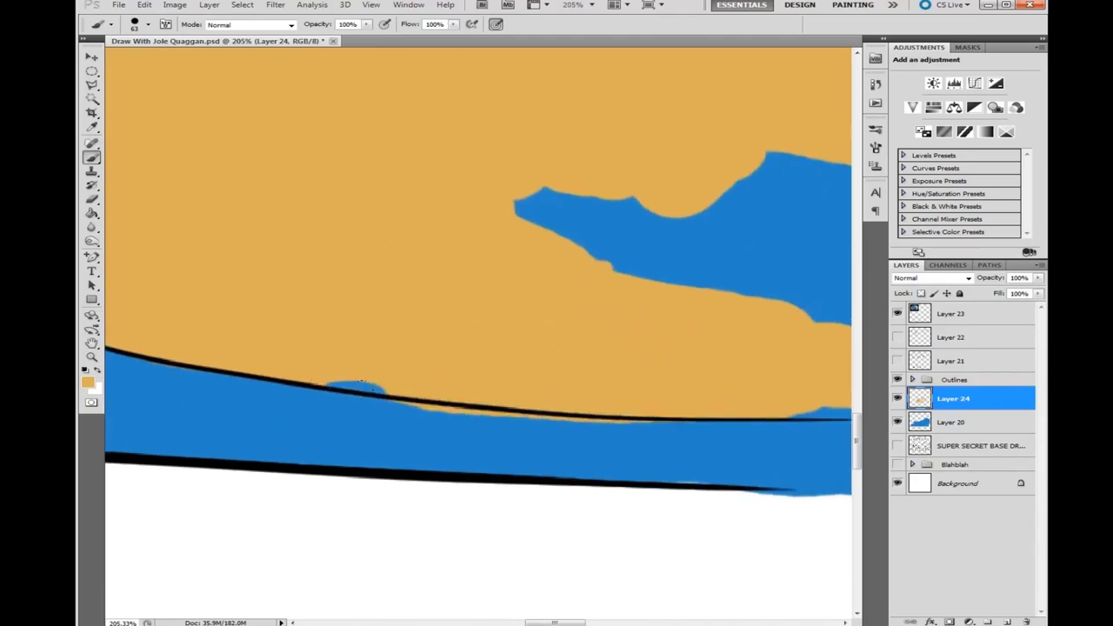
left_click_drag(571, 361, 333, 361)
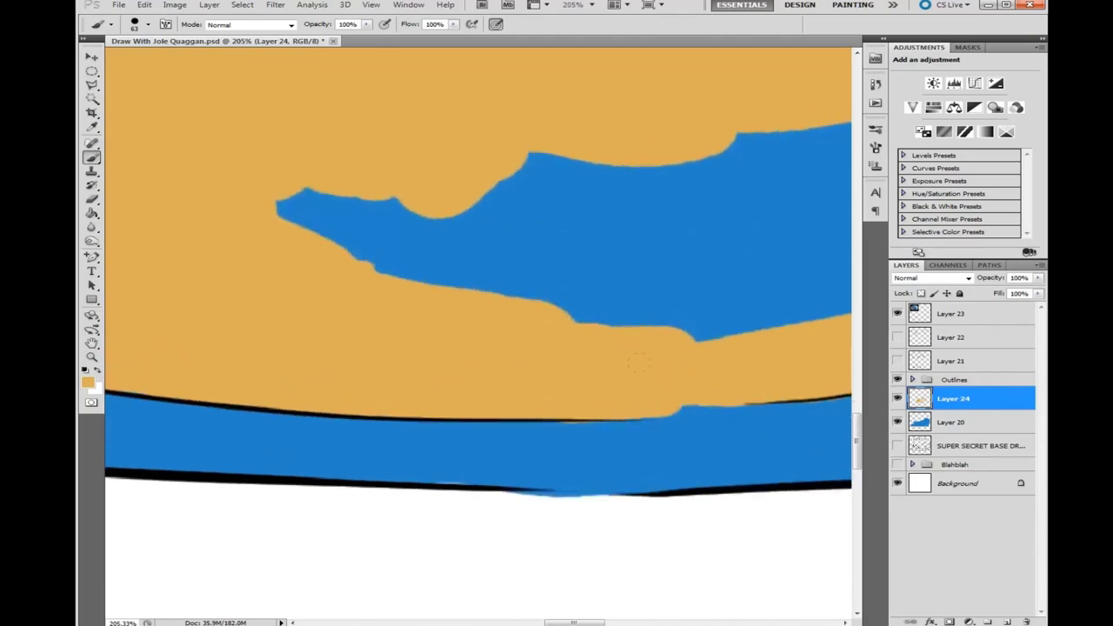
scroll(725, 365, "down", 6)
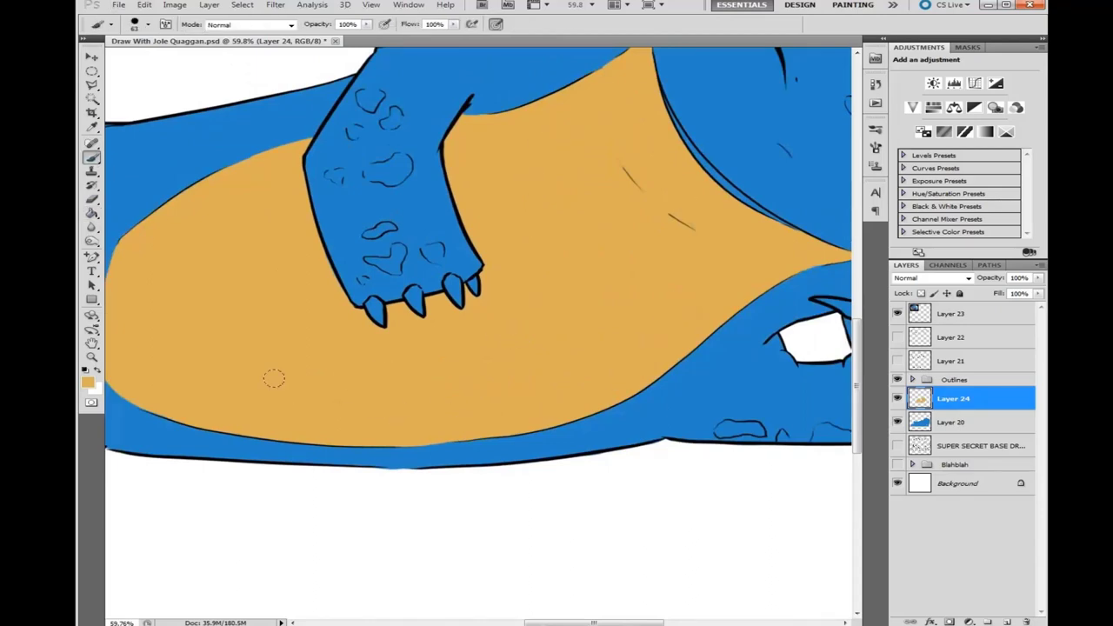
key("ctrl+0")
left_click(144, 4)
mouse_move(175, 4)
mouse_move(187, 37)
left_click(452, 104)
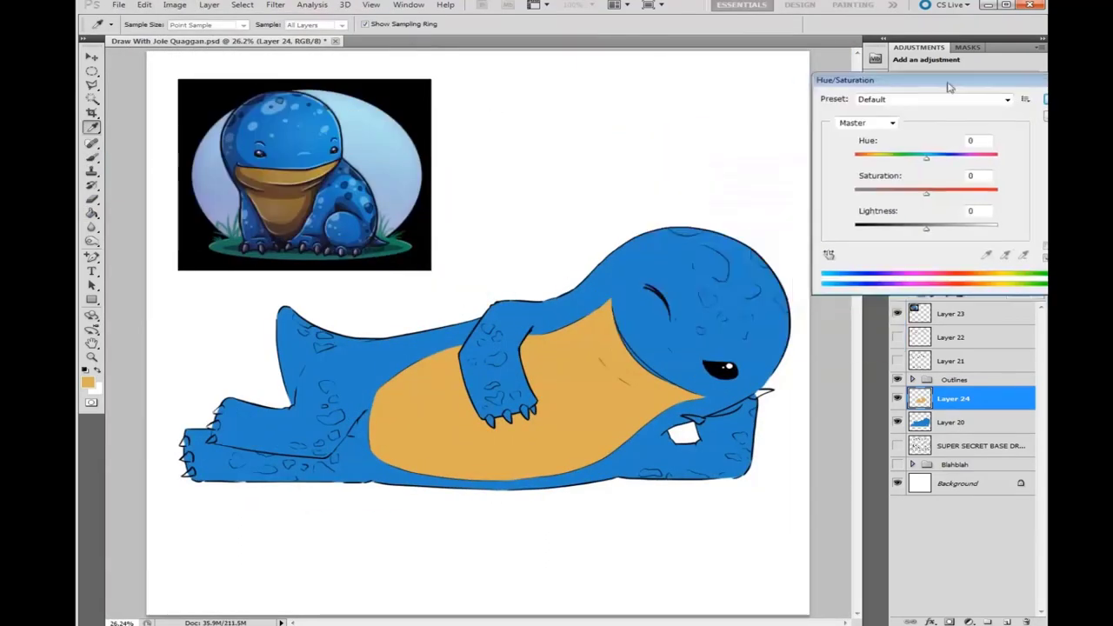
left_click_drag(926, 157, 904, 185)
key("Escape")
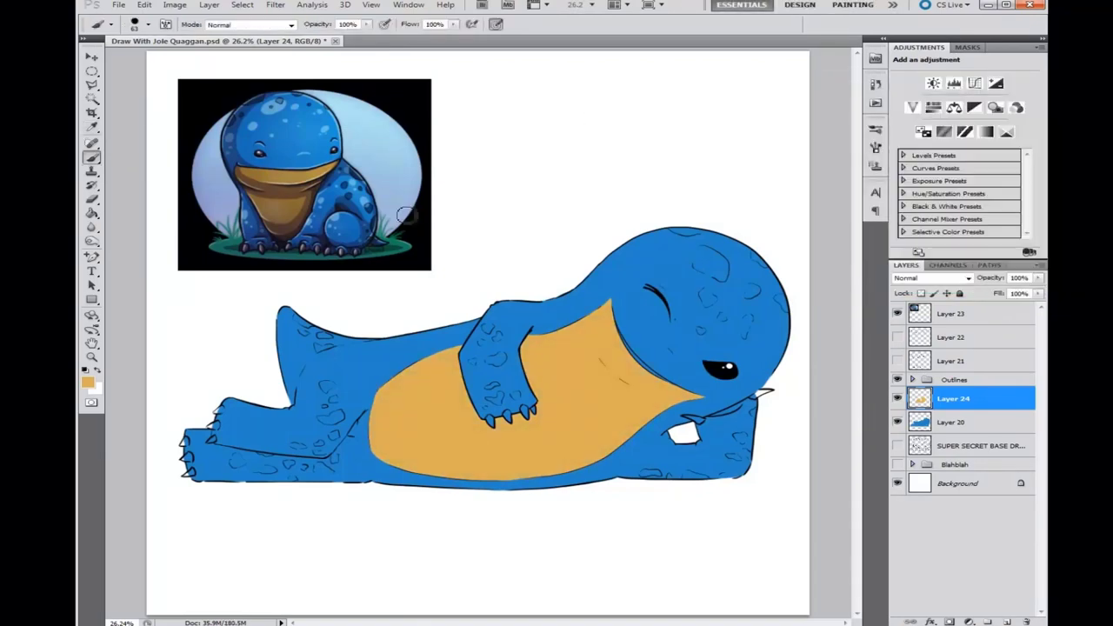
Choose a paler tan as the foreground color, fill the belly with it and clear the selection
left_click(87, 383)
left_click(655, 188)
left_click(901, 154)
key("g")
left_click(435, 422)
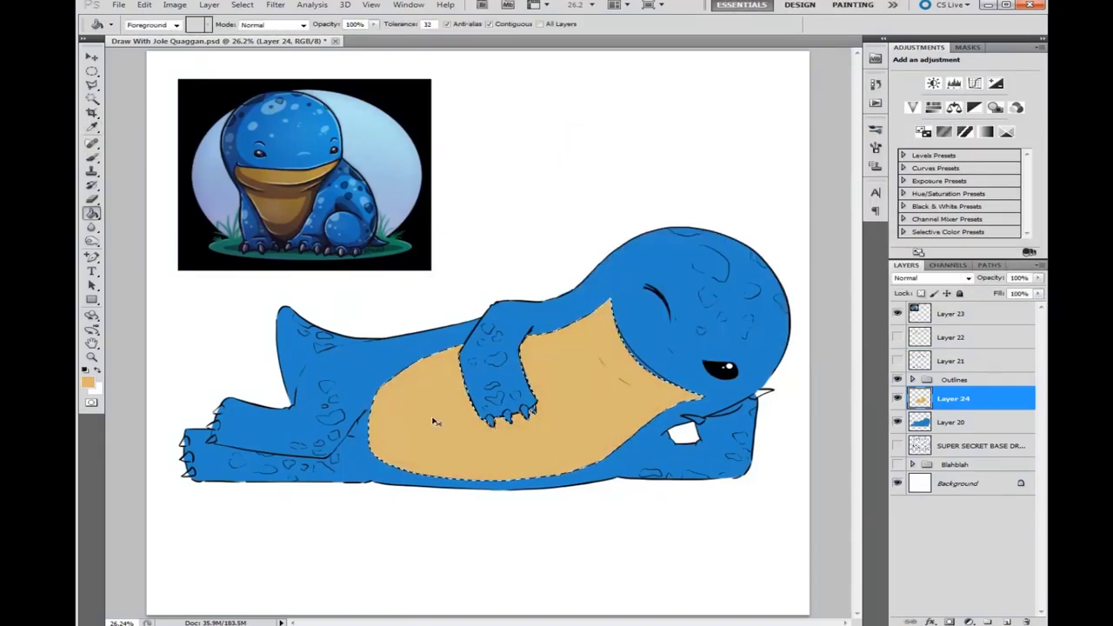
key("ctrl+d")
Create a new layer above the belly color and pick a light grey-purple based on the reference image's claws
key("ctrl+shift+alt+n")
scroll(516, 324, "up", 2)
key("b")
left_click(222, 202, "alt")
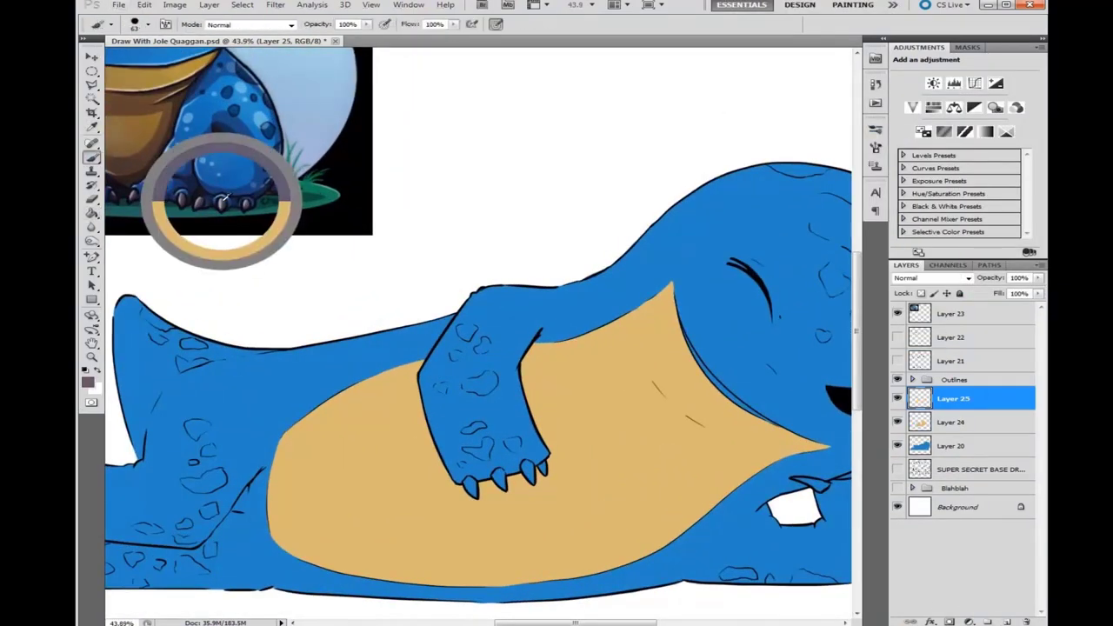
left_click(87, 382)
left_click(837, 154)
Paint the claws and both mouth tusks with the light grey-purple
scroll(533, 520, "up", 4)
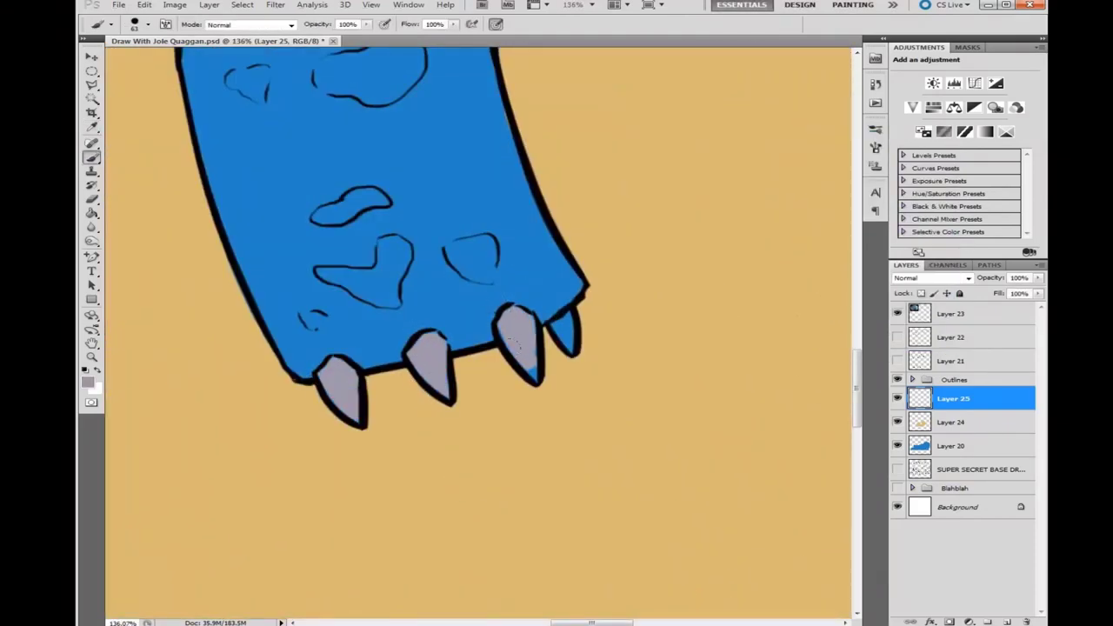
mouse_move(148, 77)
left_mouse_down()
mouse_move(715, 241)
mouse_move(435, 391)
mouse_move(487, 287)
left_mouse_up()
left_click_drag(487, 278, 513, 278)
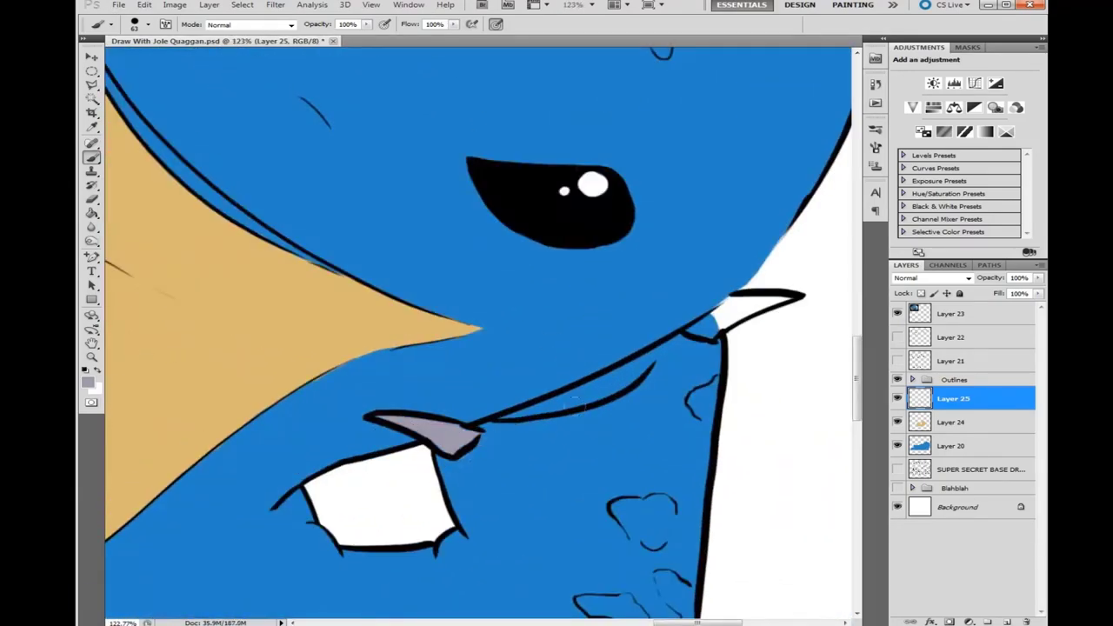
scroll(558, 333, "up", 5)
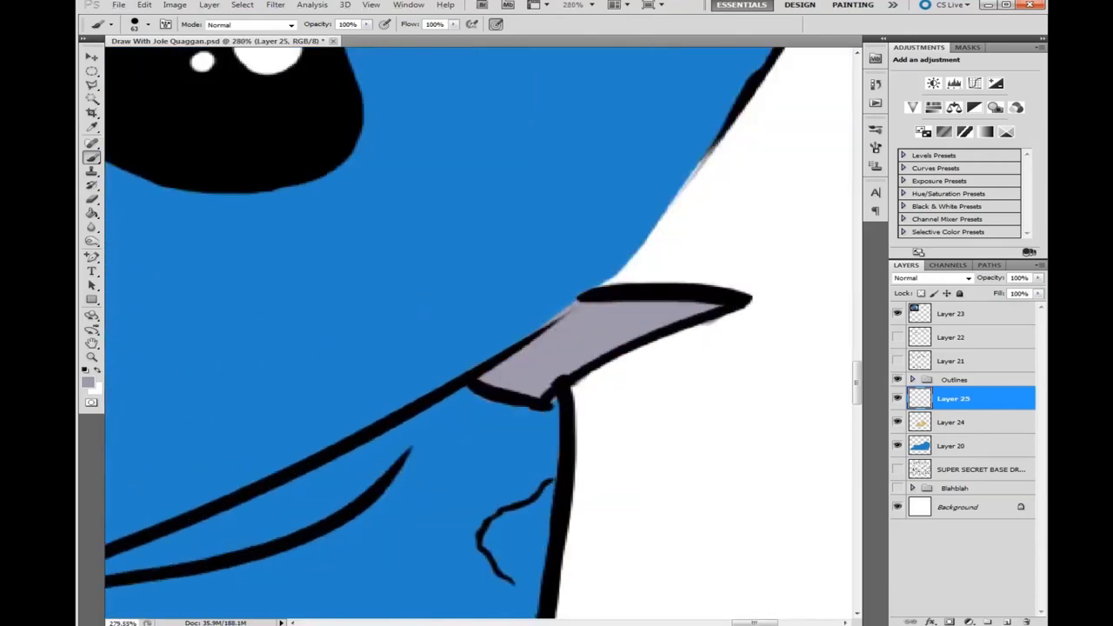
scroll(539, 365, "down", 10)
scroll(522, 380, "up", 2)
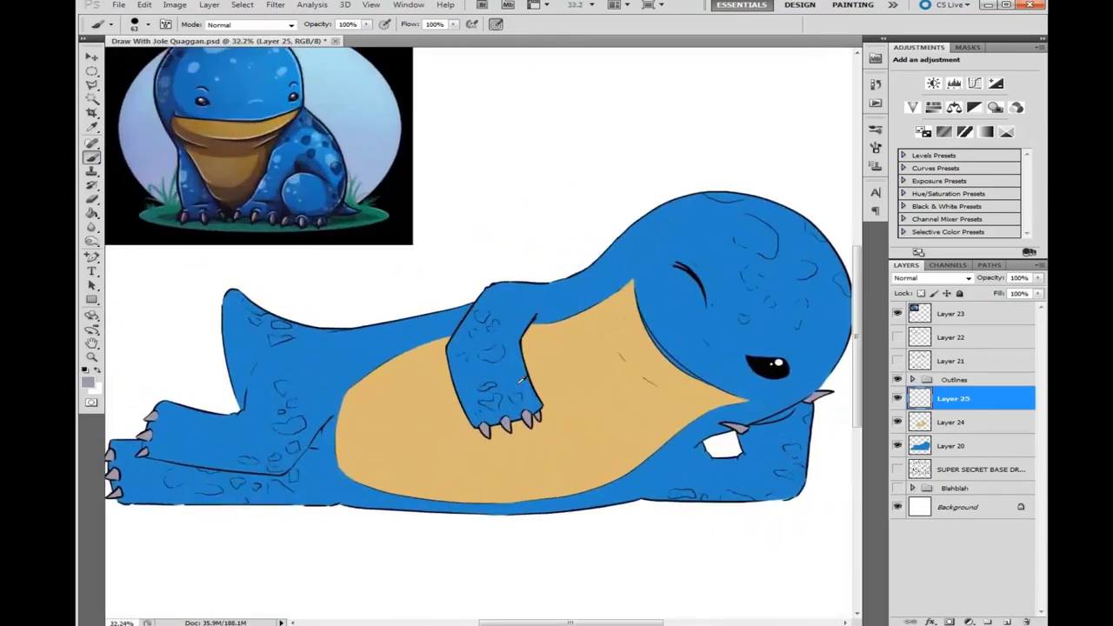
Sample the dark blue of the reference's spots, create a new layer for it and set the brush size to 24
scroll(522, 379, "up", 2)
left_click(356, 172, "alt")
scroll(295, 464, "up", 4)
key("ctrl+shift+alt+n")
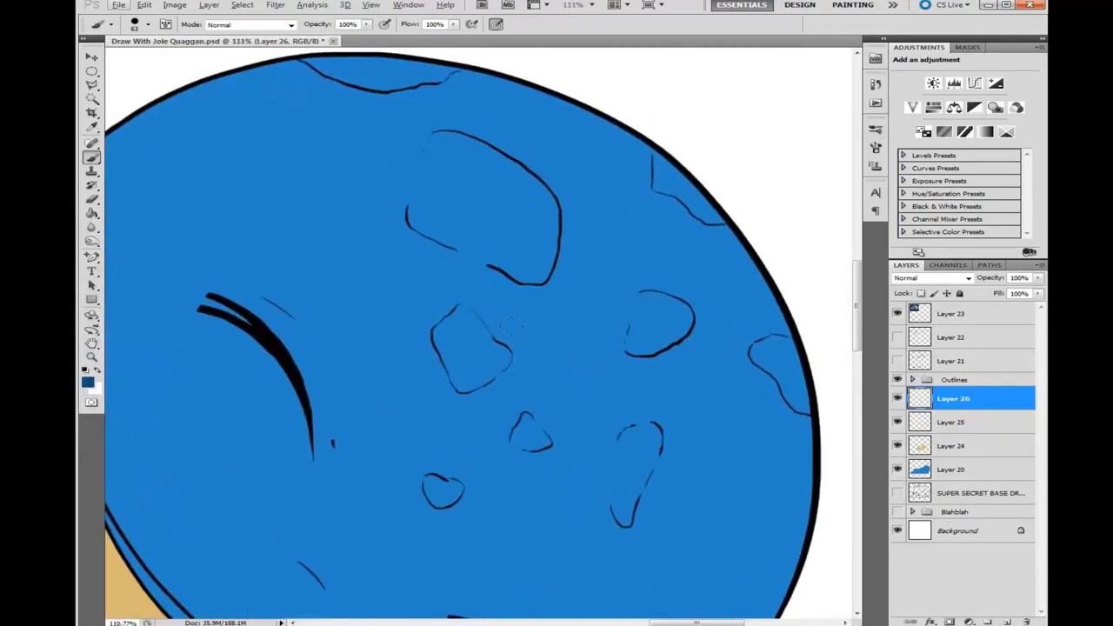
scroll(644, 319, "up", 3)
mouse_move(526, 300)
left_mouse_down()
mouse_move(556, 326)
mouse_move(557, 348)
left_mouse_up()
left_click(144, 24)
Fill the spot on the head's outer edge and the elongated spot beside it with dark blue
left_click_drag(487, 278, 522, 304)
mouse_move(600, 279)
left_mouse_down()
mouse_move(539, 391)
mouse_move(486, 413)
mouse_move(453, 370)
mouse_move(461, 267)
mouse_move(513, 382)
mouse_move(331, 218)
left_mouse_up()
mouse_move(608, 248)
left_mouse_down()
mouse_move(747, 383)
mouse_move(721, 401)
left_mouse_up()
mouse_move(643, 235)
left_mouse_down()
mouse_move(735, 261)
mouse_move(739, 295)
left_mouse_up()
mouse_move(322, 557)
left_mouse_down()
mouse_move(521, 392)
mouse_move(548, 331)
left_mouse_up()
mouse_move(461, 287)
left_mouse_down()
mouse_move(452, 409)
mouse_move(539, 244)
mouse_move(482, 409)
mouse_move(417, 469)
mouse_move(431, 422)
left_mouse_up()
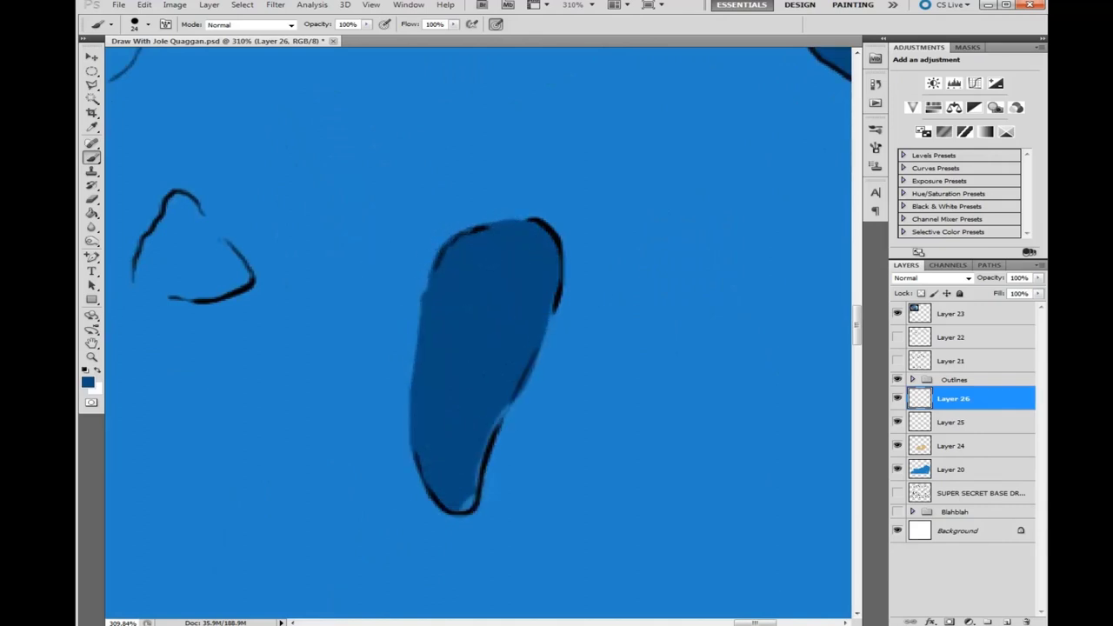
Fill the small triangular spot and the diamond-shaped spot in the middle of the head with dark blue
left_click_drag(519, 270, 711, 358)
mouse_move(400, 296)
left_mouse_down()
mouse_move(365, 348)
mouse_move(340, 303)
left_mouse_up()
left_click_drag(318, 352, 540, 591)
left_click_drag(340, 291, 504, 365)
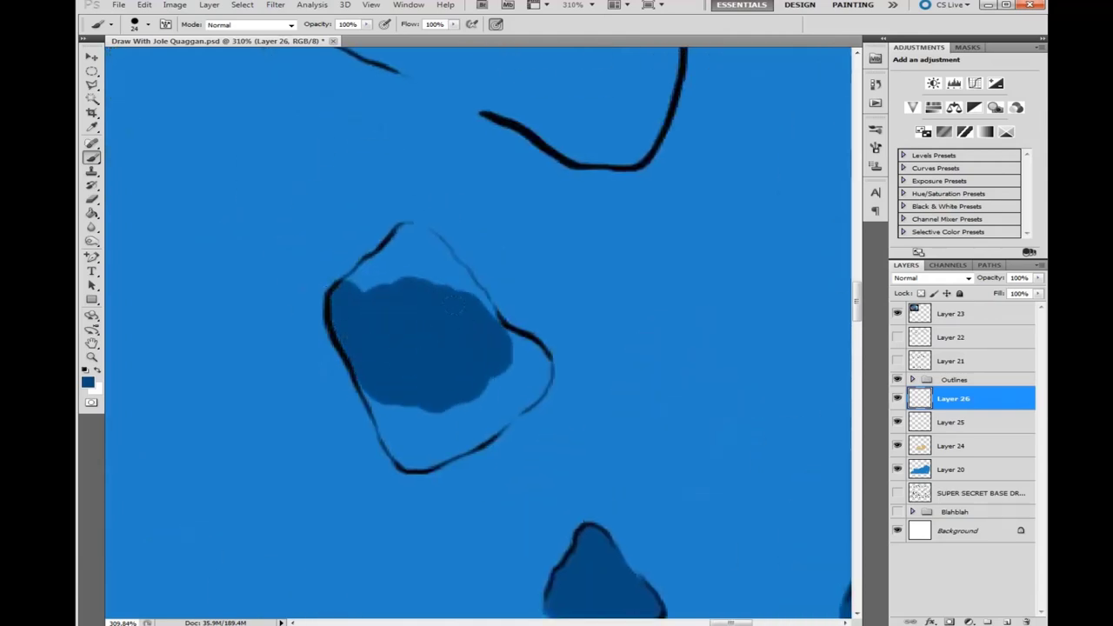
mouse_move(386, 248)
left_mouse_down()
mouse_move(476, 291)
mouse_move(530, 374)
mouse_move(435, 435)
mouse_move(413, 418)
left_mouse_up()
left_click_drag(417, 307, 441, 391)
left_click_drag(408, 131, 417, 447)
Fill the large spot near the top of the head and the remaining head spots with dark blue
mouse_move(348, 287)
left_mouse_down()
mouse_move(313, 365)
mouse_move(591, 261)
mouse_move(674, 383)
left_mouse_up()
mouse_move(617, 285)
left_mouse_down()
mouse_move(626, 513)
mouse_move(507, 502)
mouse_move(487, 408)
mouse_move(261, 355)
left_mouse_up()
mouse_move(291, 239)
left_mouse_down()
mouse_move(383, 141)
mouse_move(461, 204)
mouse_move(522, 513)
left_mouse_up()
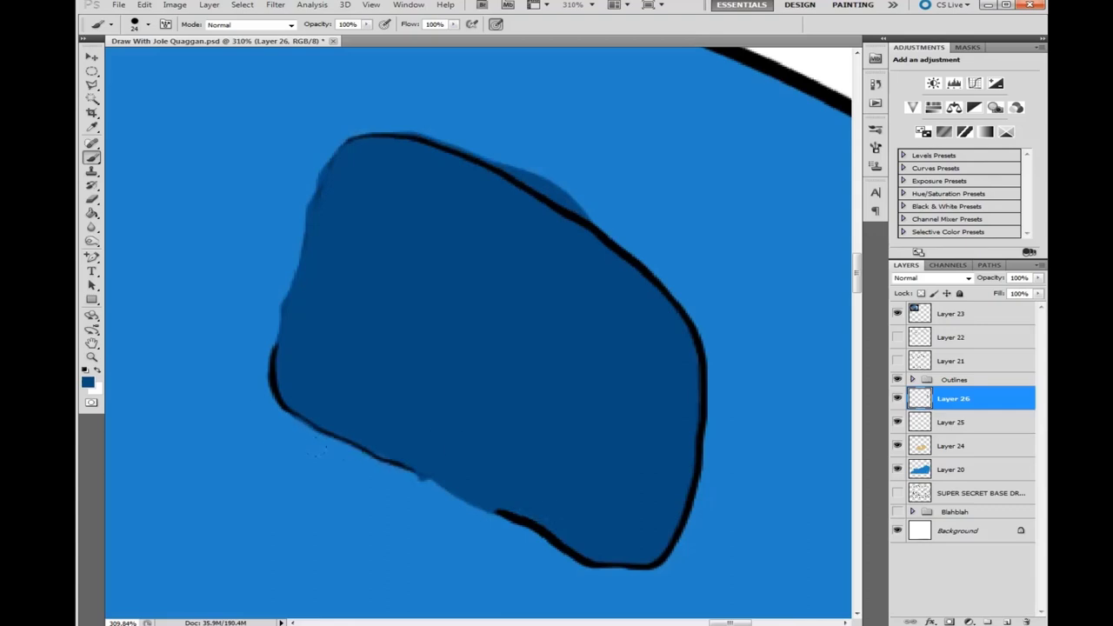
left_click_drag(522, 173, 582, 217)
mouse_move(269, 91)
left_mouse_down()
mouse_move(455, 353)
mouse_move(555, 376)
left_mouse_up()
mouse_move(256, 224)
left_mouse_down()
mouse_move(396, 248)
mouse_move(448, 242)
left_mouse_up()
mouse_move(348, 230)
left_mouse_down()
mouse_move(709, 254)
mouse_move(591, 283)
mouse_move(348, 265)
mouse_move(600, 261)
mouse_move(721, 339)
left_mouse_up()
mouse_move(470, 169)
left_mouse_down()
mouse_move(487, 252)
mouse_move(670, 366)
left_mouse_up()
mouse_move(348, 435)
left_mouse_down()
mouse_move(536, 217)
mouse_move(428, 109)
left_mouse_up()
mouse_move(430, 260)
left_mouse_down()
mouse_move(491, 282)
mouse_move(522, 318)
mouse_move(448, 318)
left_mouse_up()
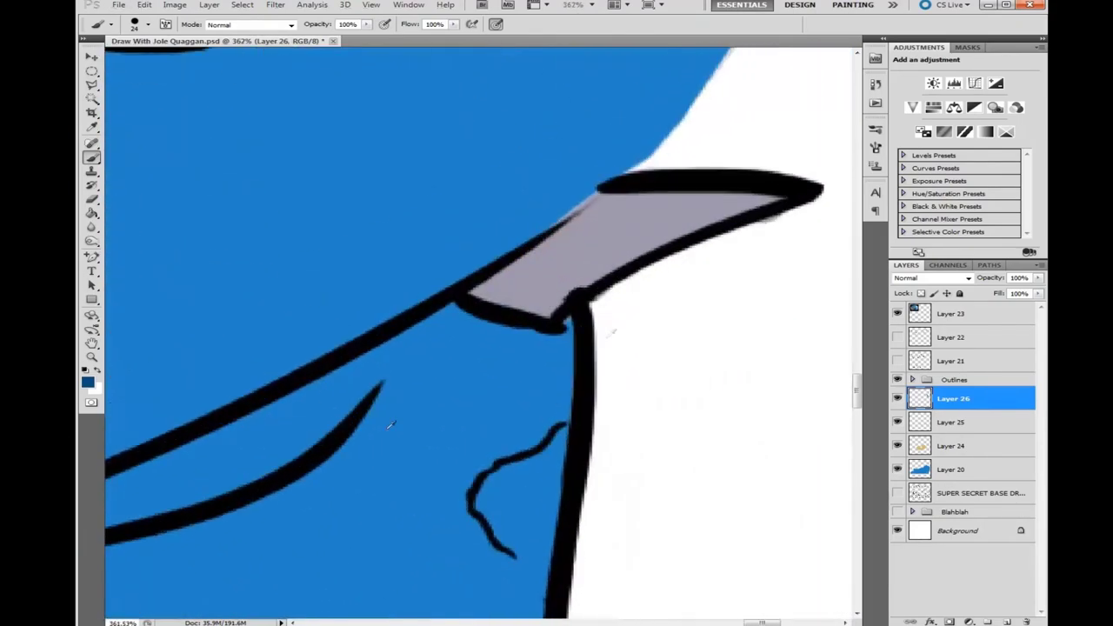
Fill the propped arm's edge spot near the tusk and the three spots below it with dark blue
left_click_drag(522, 347, 565, 409)
left_click_drag(584, 356, 556, 430)
left_click_drag(434, 522, 591, 87)
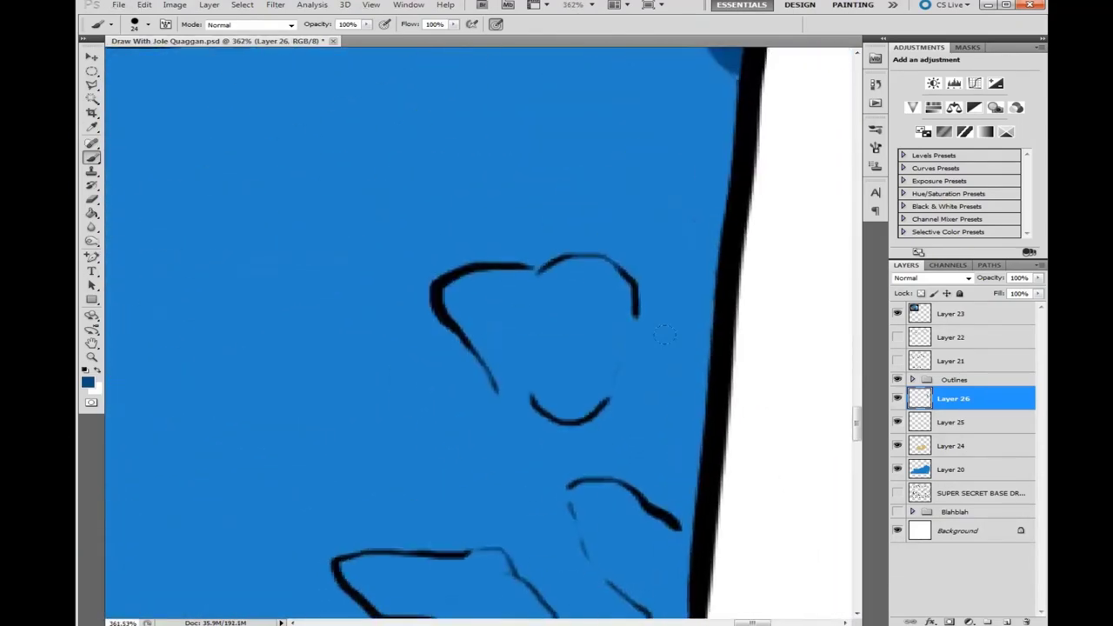
mouse_move(469, 313)
left_mouse_down()
mouse_move(574, 278)
mouse_move(496, 365)
mouse_move(608, 405)
left_mouse_up()
left_click_drag(630, 322, 626, 370)
left_click_drag(522, 435, 489, 263)
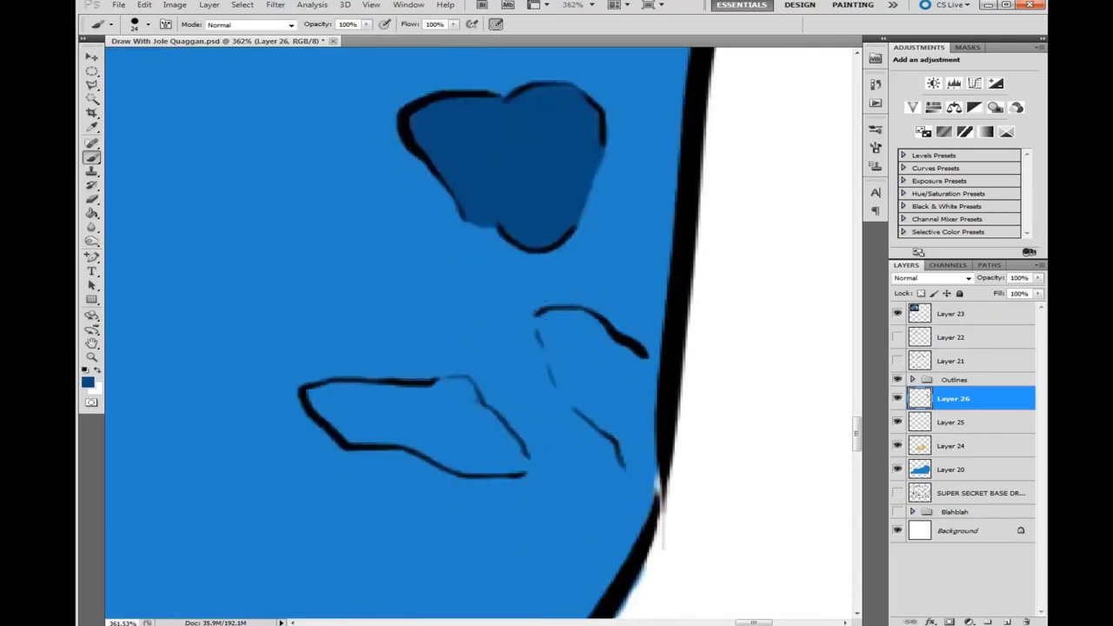
mouse_move(548, 318)
left_mouse_down()
mouse_move(609, 366)
mouse_move(648, 487)
left_mouse_up()
mouse_move(491, 412)
left_mouse_down()
mouse_move(409, 409)
mouse_move(504, 452)
mouse_move(556, 391)
left_mouse_up()
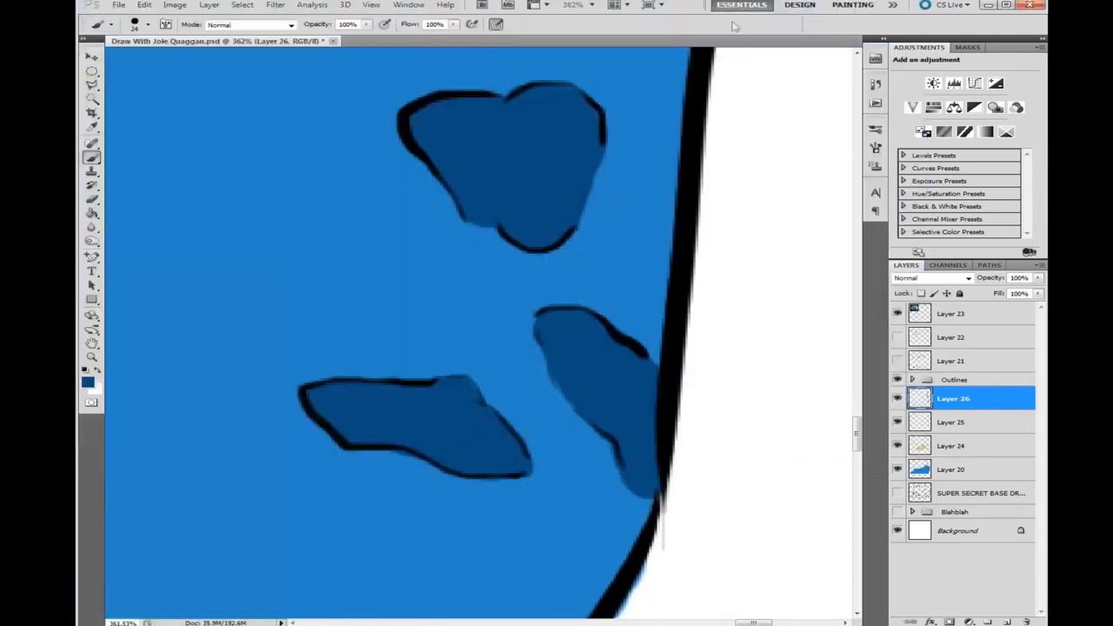
Fill the spots along the propped forearm's lower edge with dark blue, redoing one stray stroke
scroll(553, 397, "down", 2)
scroll(553, 397, "up", 1)
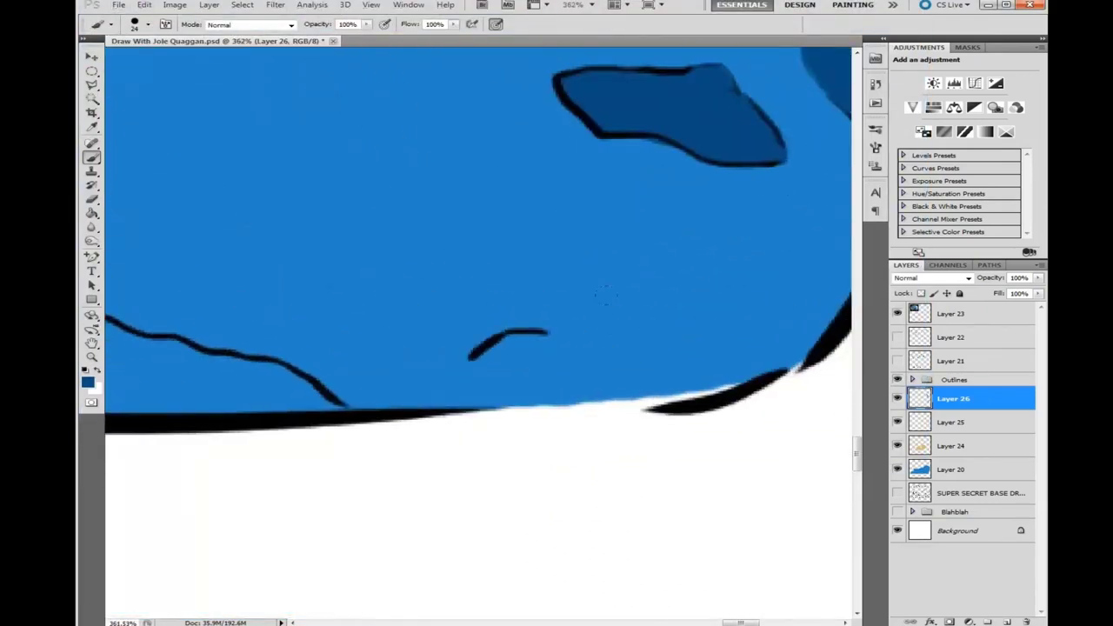
mouse_move(474, 392)
left_mouse_down()
mouse_move(513, 356)
mouse_move(556, 386)
mouse_move(465, 353)
mouse_move(673, 314)
left_mouse_up()
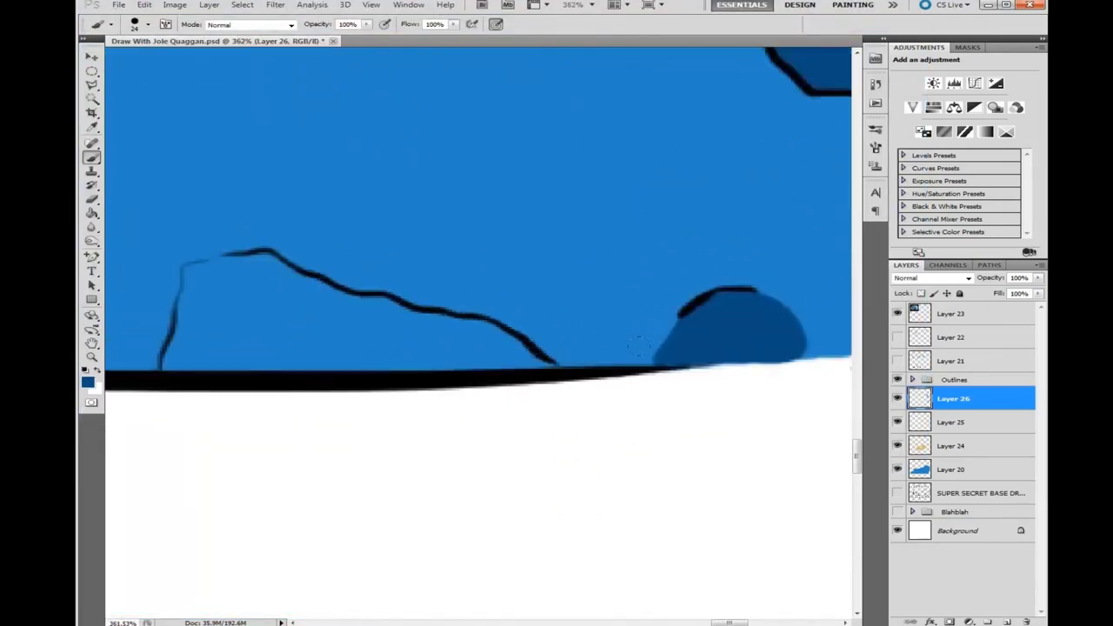
mouse_move(609, 330)
left_mouse_down()
mouse_move(535, 322)
mouse_move(795, 304)
left_mouse_up()
mouse_move(373, 334)
left_mouse_down()
mouse_move(373, 243)
mouse_move(409, 369)
mouse_move(504, 261)
mouse_move(730, 334)
mouse_move(571, 312)
left_mouse_up()
key("ctrl+z")
left_click_drag(487, 330, 756, 347)
mouse_move(434, 339)
left_mouse_down()
mouse_move(470, 295)
mouse_move(487, 365)
mouse_move(817, 435)
left_mouse_up()
left_click(423, 396)
mouse_move(422, 396)
left_mouse_down()
mouse_move(440, 344)
mouse_move(678, 382)
mouse_move(557, 400)
mouse_move(487, 374)
mouse_move(520, 395)
left_mouse_up()
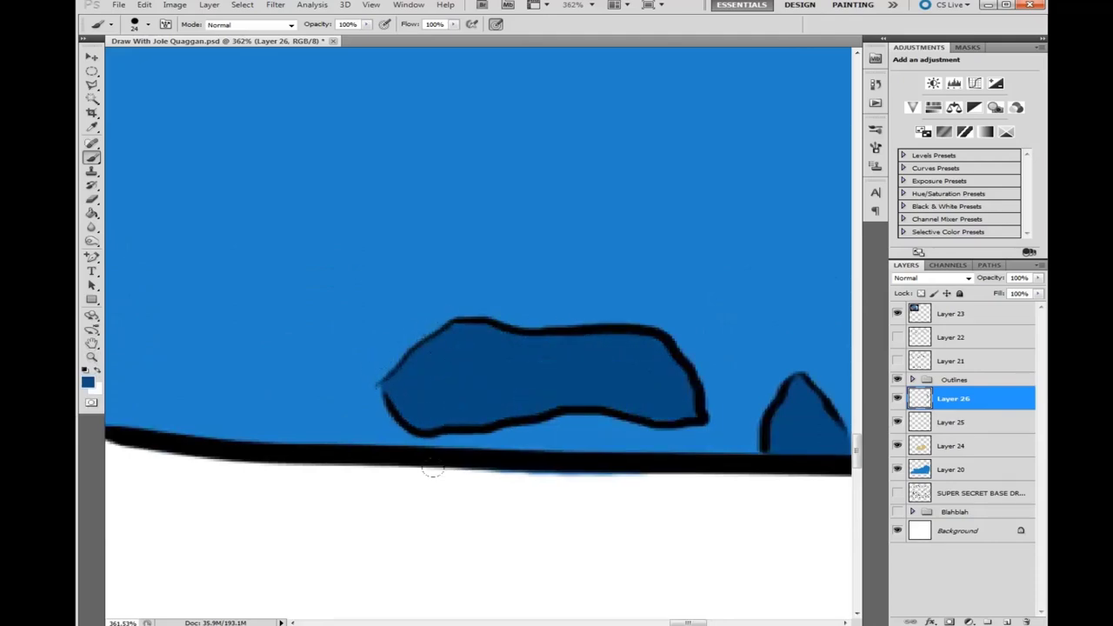
Fill the two uppermost spots on the arm resting across the belly with dark blue
scroll(432, 467, "down", 3)
scroll(267, 305, "up", 3)
left_click_drag(252, 296, 266, 305)
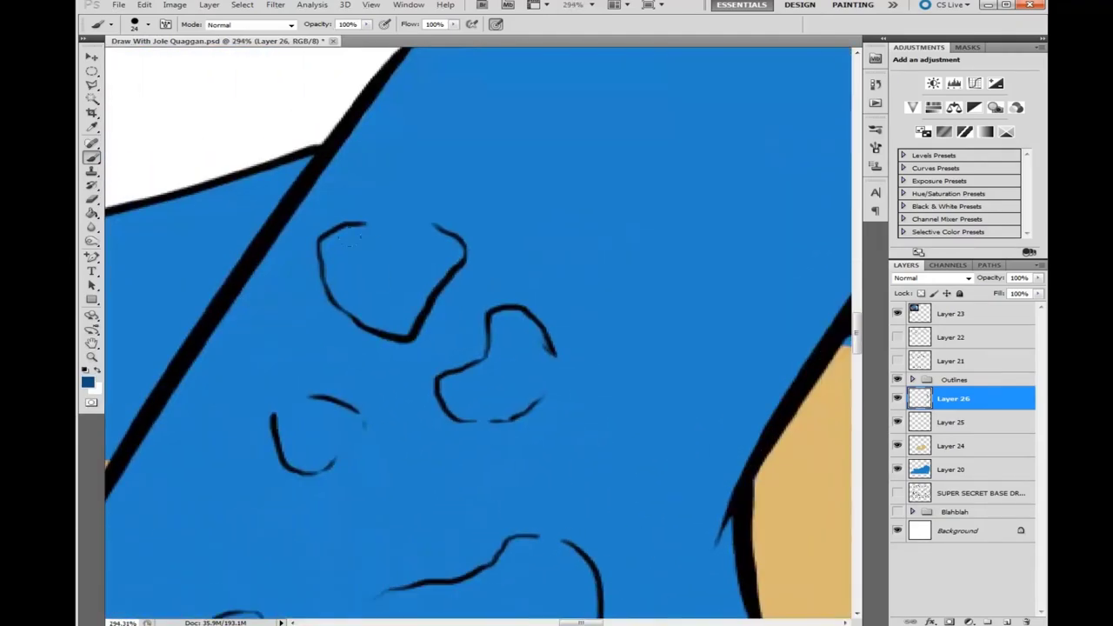
mouse_move(348, 236)
left_mouse_down()
mouse_move(396, 231)
mouse_move(443, 265)
mouse_move(348, 304)
mouse_move(396, 299)
left_mouse_up()
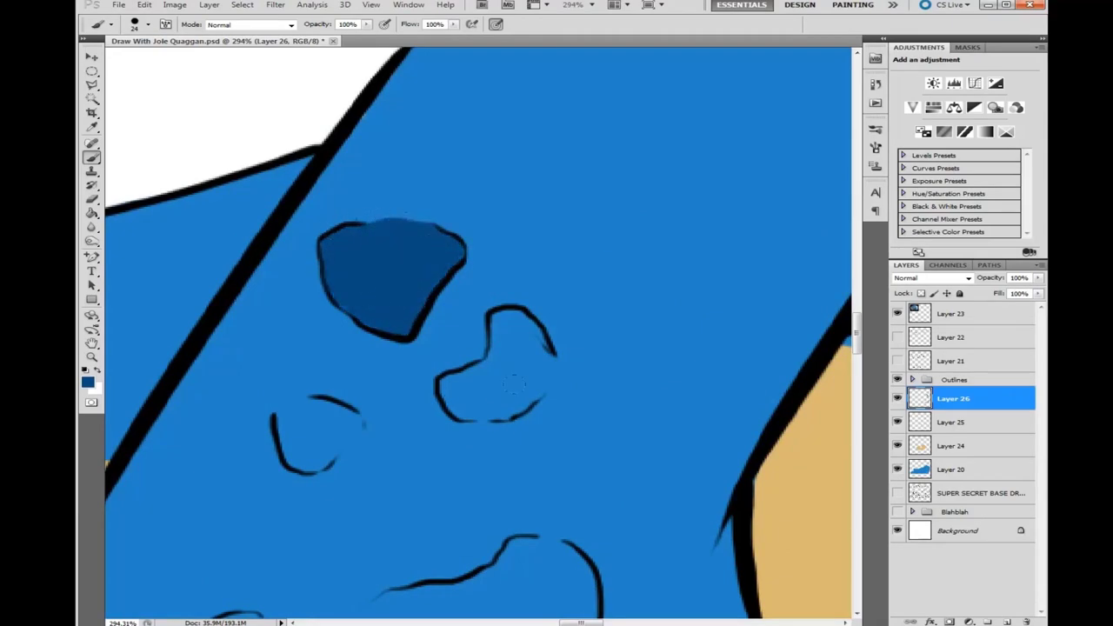
mouse_move(452, 409)
left_mouse_down()
mouse_move(510, 355)
mouse_move(532, 389)
left_mouse_up()
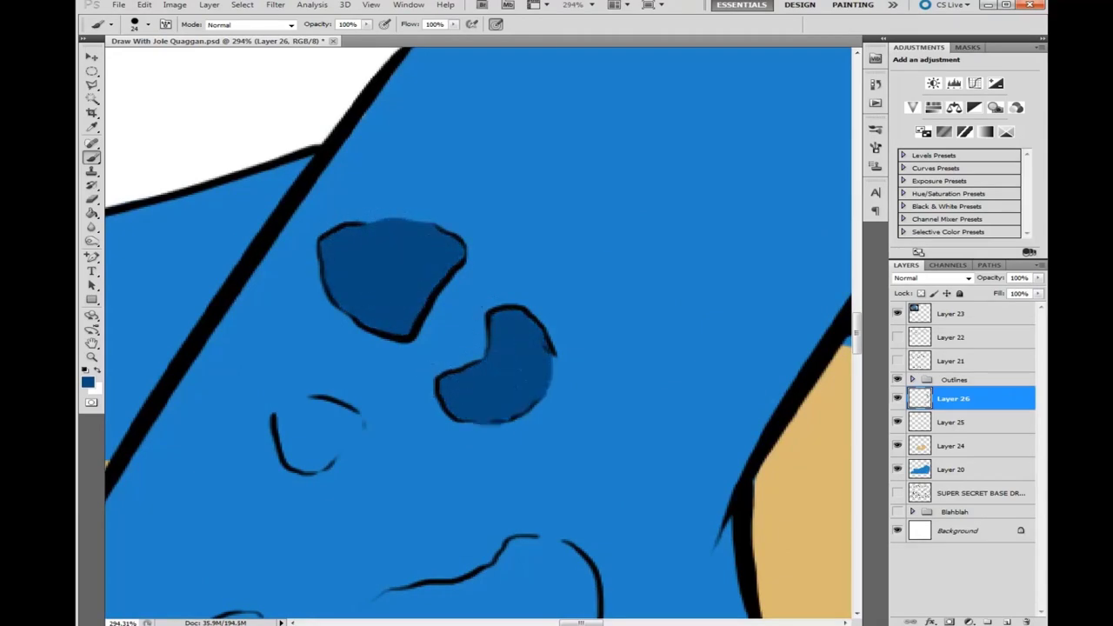
Fill the small rounded spot, the triangular spot and the large elongated spot around the resting arm's elbow with dark blue
left_click(452, 306)
left_click_drag(293, 445, 486, 287)
mouse_move(342, 516)
left_mouse_down()
mouse_move(372, 372)
mouse_move(435, 341)
mouse_move(396, 406)
left_mouse_up()
left_click_drag(557, 348, 415, 378)
mouse_move(404, 383)
left_mouse_down()
mouse_move(582, 300)
mouse_move(639, 374)
mouse_move(491, 418)
left_mouse_up()
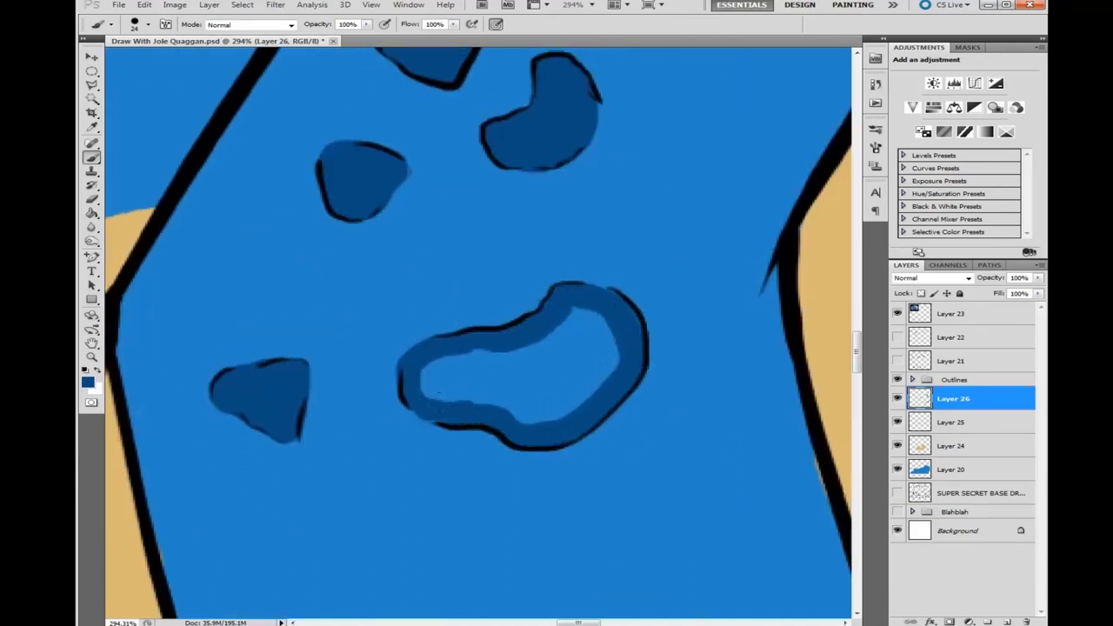
left_click_drag(439, 393, 609, 348)
Fill the narrow wavy spot and the L-shaped spot on the resting forearm with dark blue
left_click_drag(513, 287, 490, 70)
left_click_drag(323, 247, 424, 193)
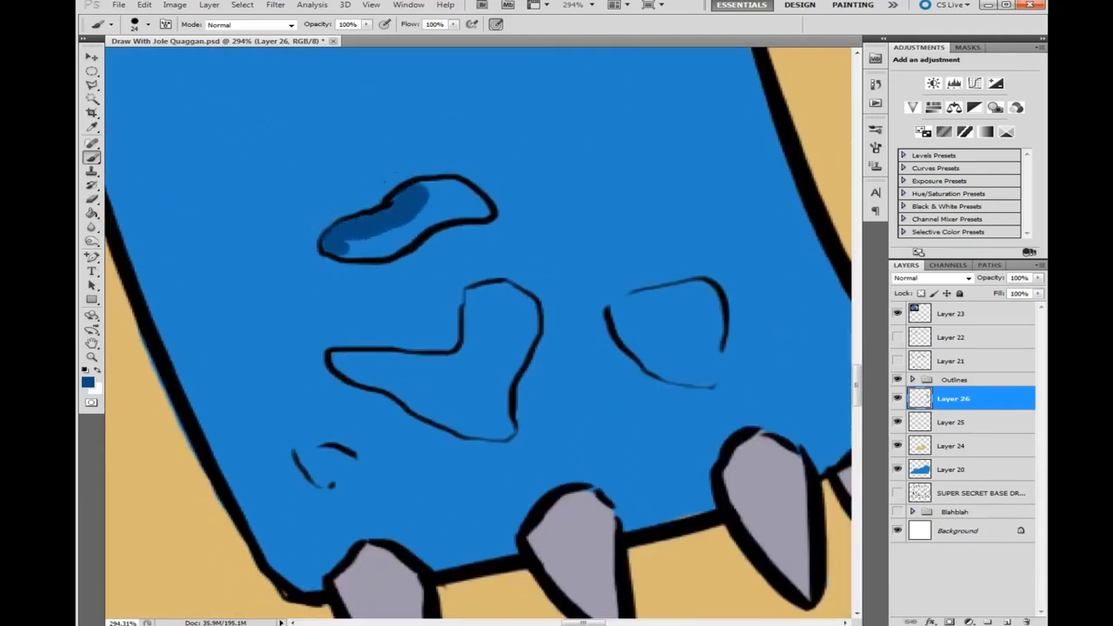
left_click_drag(487, 213, 365, 248)
left_click_drag(330, 356, 290, 320)
mouse_move(290, 320)
left_mouse_down()
mouse_move(318, 335)
mouse_move(439, 326)
left_mouse_up()
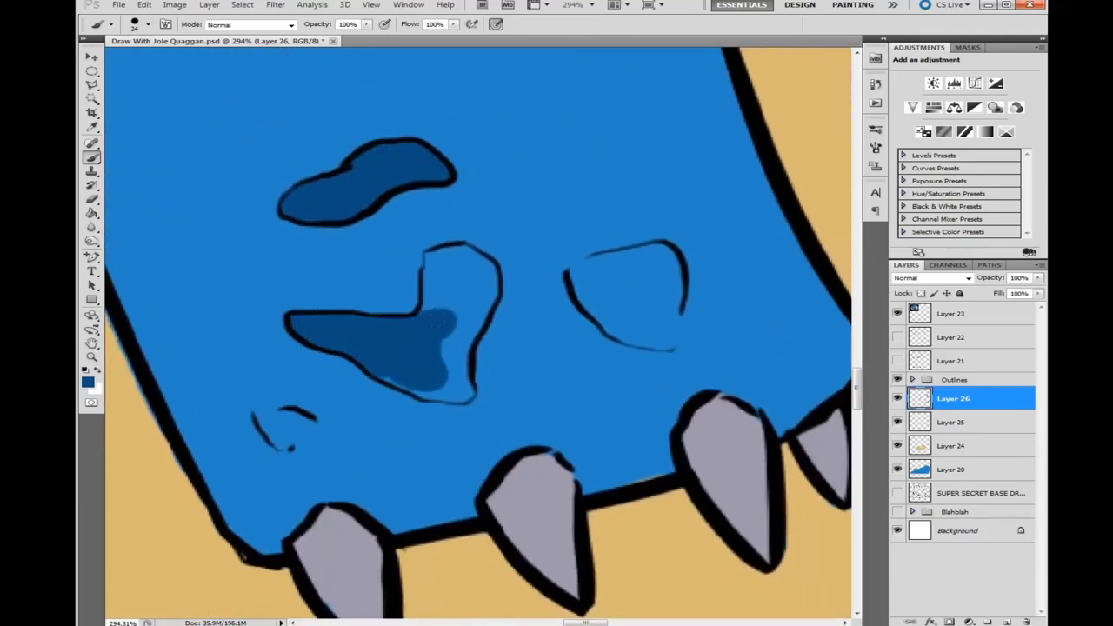
left_click_drag(470, 261, 452, 365)
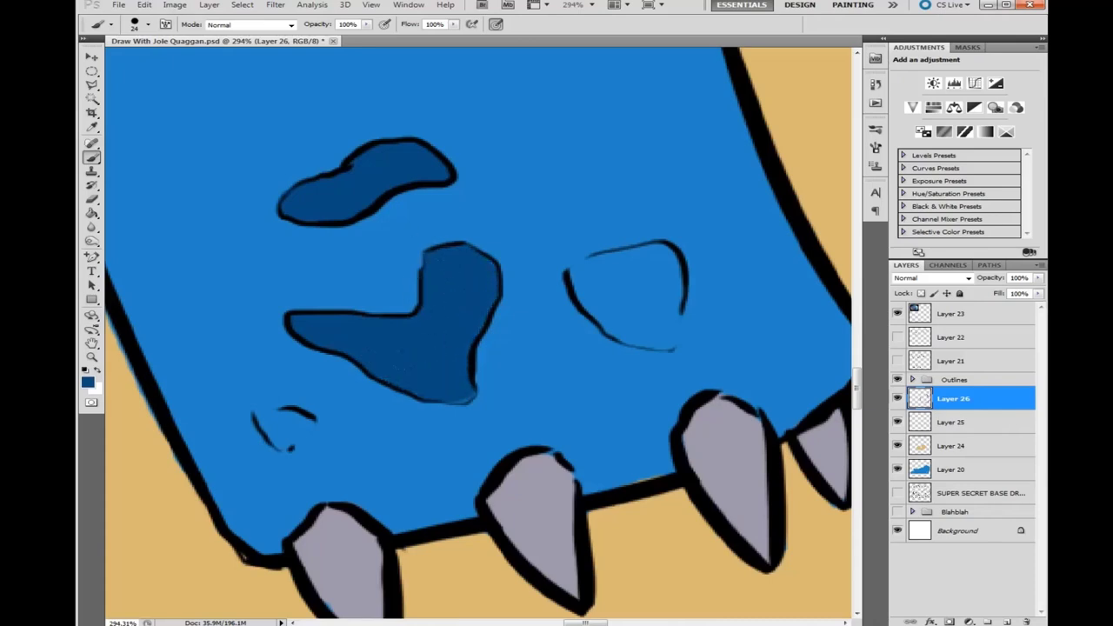
Fill the rounded triangular spot and the tiny spot just above the resting hand's claws with dark blue
mouse_move(601, 277)
left_mouse_down()
mouse_move(626, 295)
mouse_move(646, 277)
left_mouse_up()
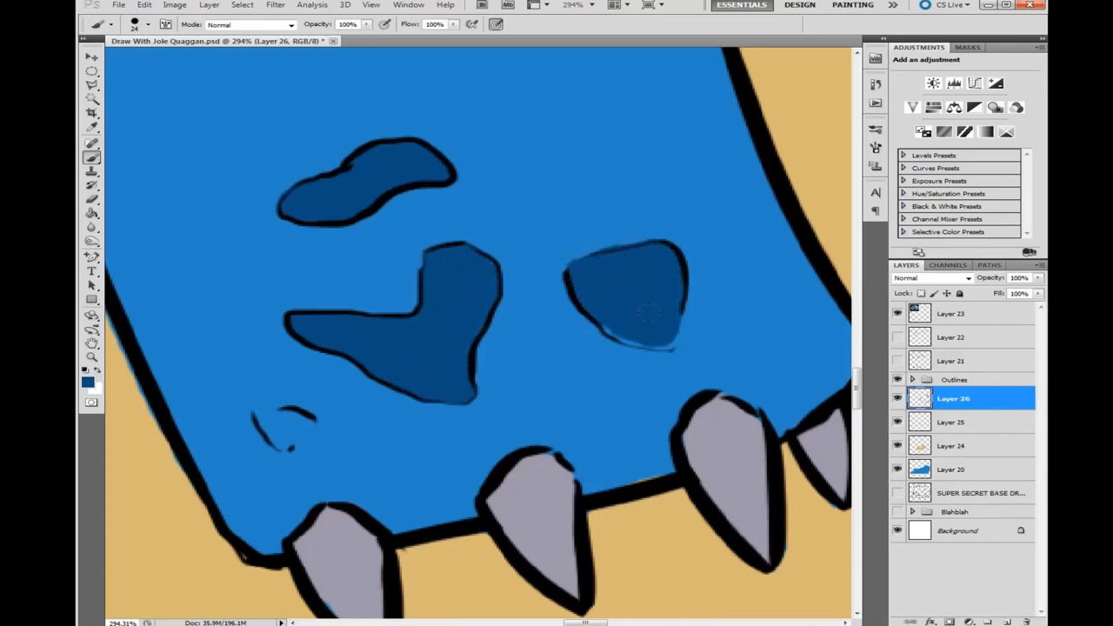
left_click_drag(278, 426, 477, 393)
left_click_drag(463, 387, 487, 401)
scroll(483, 395, "down", 5)
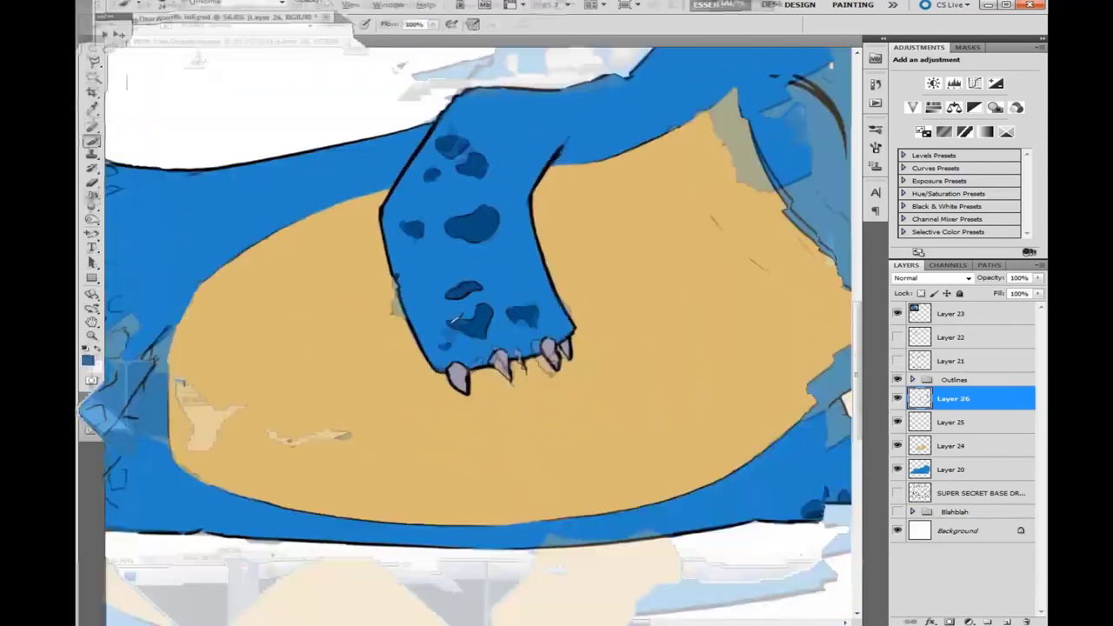
Fill the wedge-shaped spot at the top of the thigh and the two small spots below it with dark blue, undoing one stroke
scroll(462, 256, "up", 5)
mouse_move(409, 224)
left_mouse_down()
mouse_move(444, 256)
mouse_move(401, 208)
mouse_move(510, 205)
mouse_move(474, 260)
mouse_move(513, 222)
left_mouse_up()
key("ctrl+z")
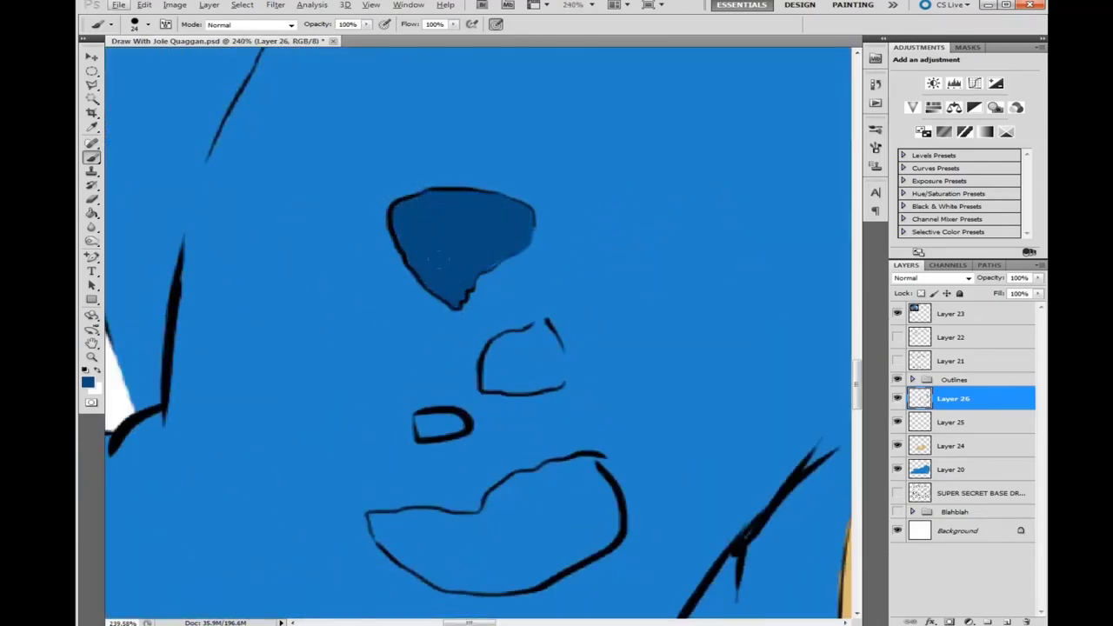
left_click_drag(522, 356, 478, 369)
scroll(479, 348, "down", 3)
left_click_drag(430, 308, 468, 311)
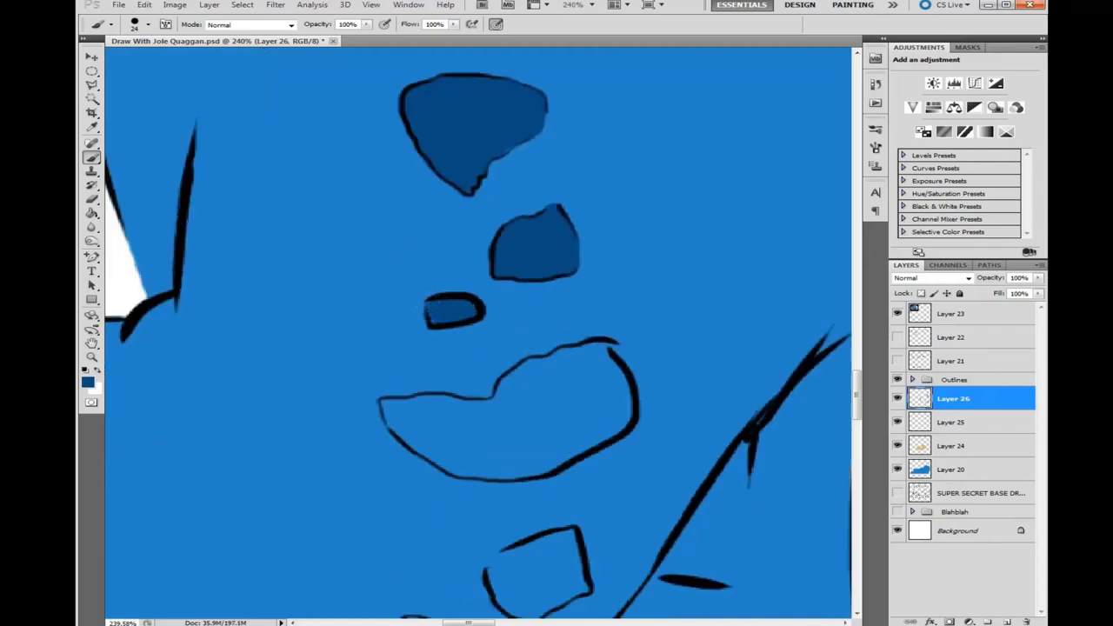
Fill the thigh's large curved spot, the square spot and the small boot-shaped spot below it with dark blue
scroll(478, 348, "down", 2)
mouse_move(376, 352)
left_mouse_down()
mouse_move(598, 287)
mouse_move(557, 400)
mouse_move(400, 365)
mouse_move(591, 304)
mouse_move(487, 409)
left_mouse_up()
scroll(479, 348, "down", 3)
mouse_move(456, 330)
left_mouse_down()
mouse_move(478, 353)
mouse_move(526, 318)
mouse_move(503, 335)
left_mouse_up()
left_click_drag(417, 365, 511, 313)
left_click_drag(470, 341, 480, 352)
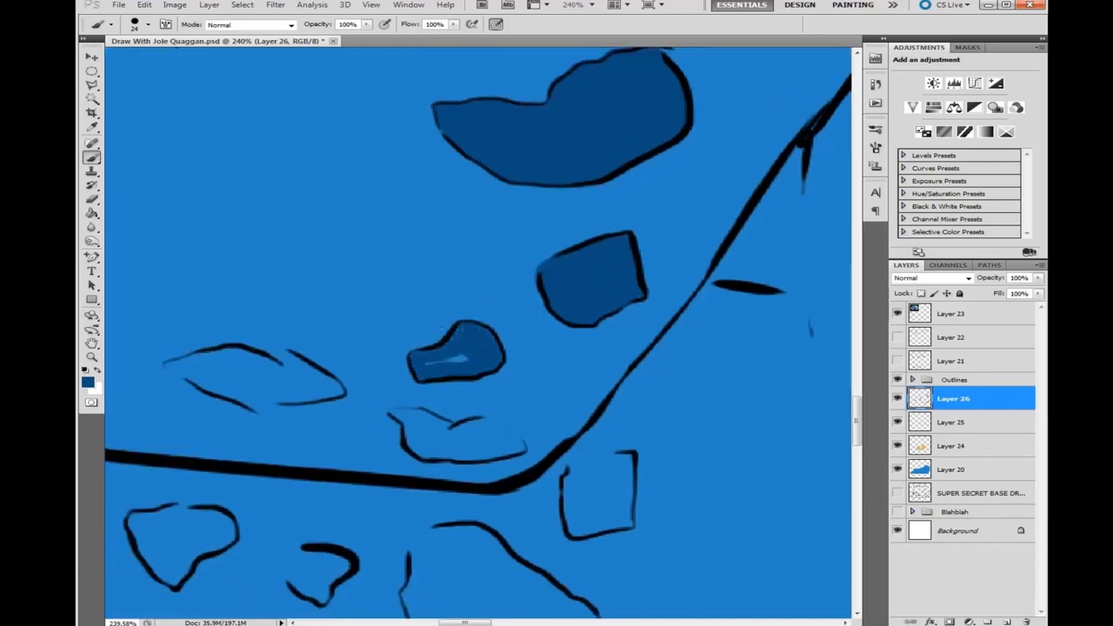
left_click_drag(383, 365, 482, 343)
Fill the long pointed spot and the wavy spot just above the upper leg's lower outline with dark blue
left_click(280, 350)
left_click_drag(357, 366, 412, 361)
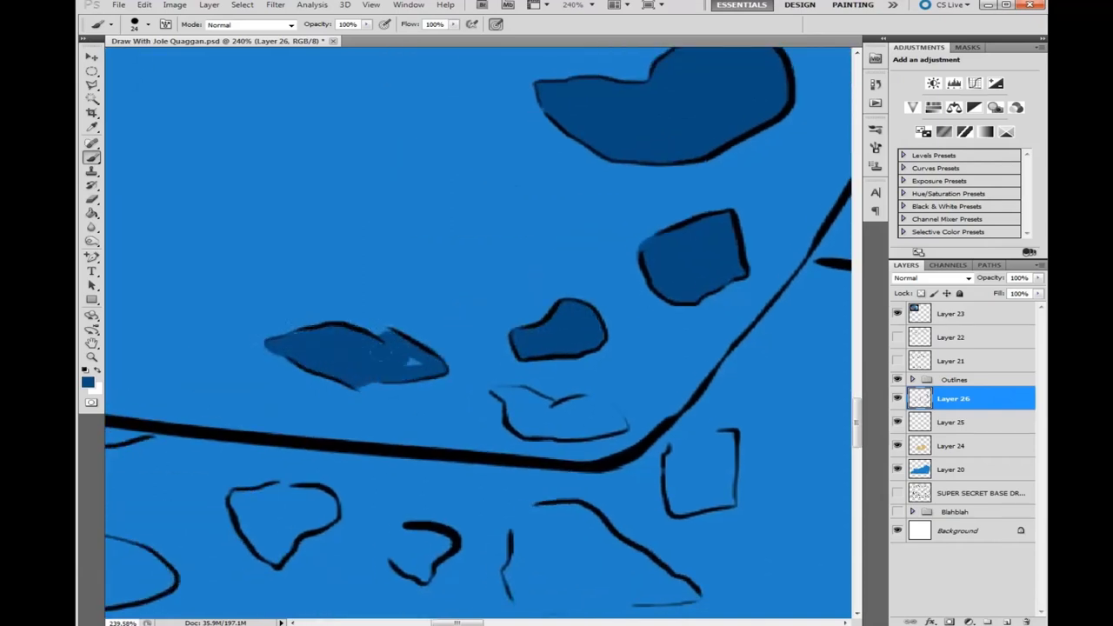
mouse_move(507, 387)
left_mouse_down()
mouse_move(613, 422)
mouse_move(568, 411)
left_mouse_up()
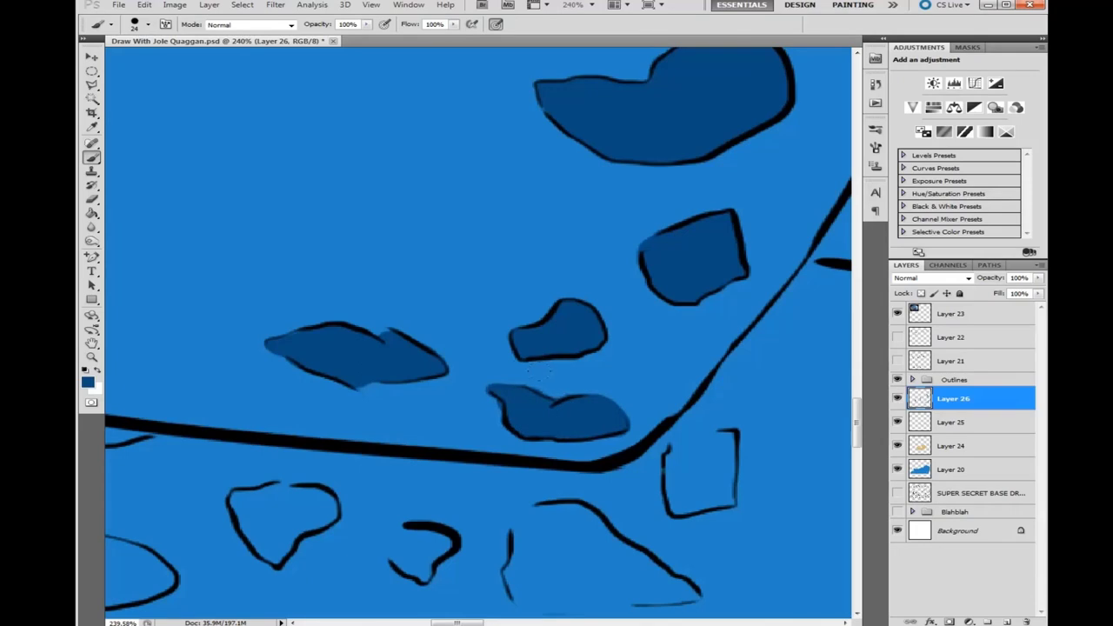
Fill the lower leg's large spot near the foot, the spot under the dividing outline and the long oval spot with dark blue
mouse_move(539, 373)
left_mouse_down()
mouse_move(628, 214)
mouse_move(628, 275)
left_mouse_up()
left_click(406, 343)
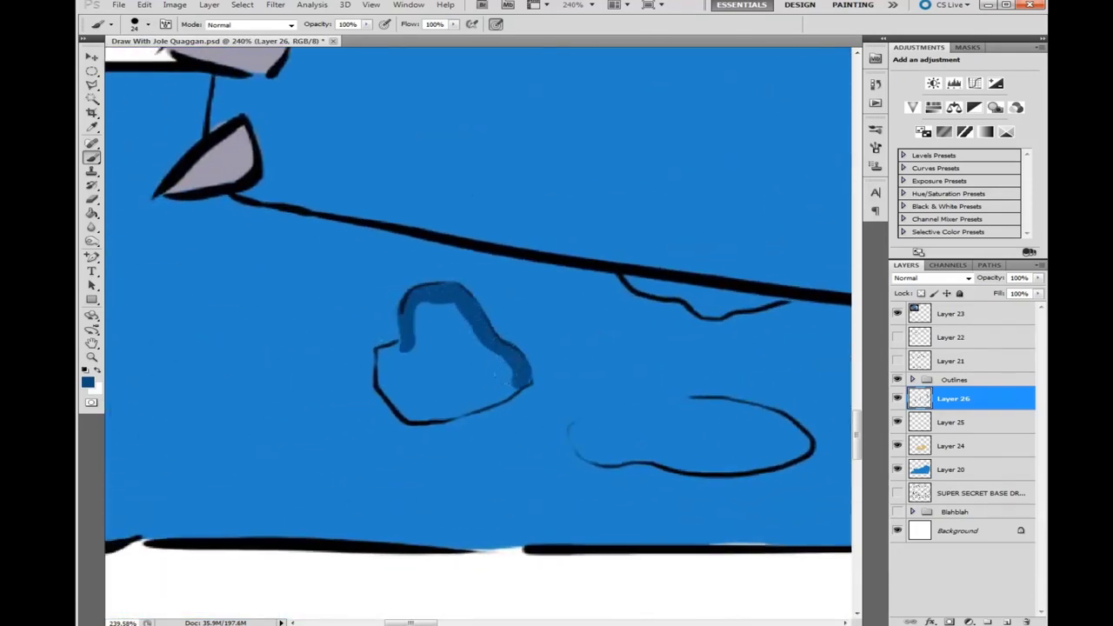
left_click_drag(387, 375, 478, 393)
scroll(445, 368, "right", 5)
left_click_drag(470, 282, 599, 300)
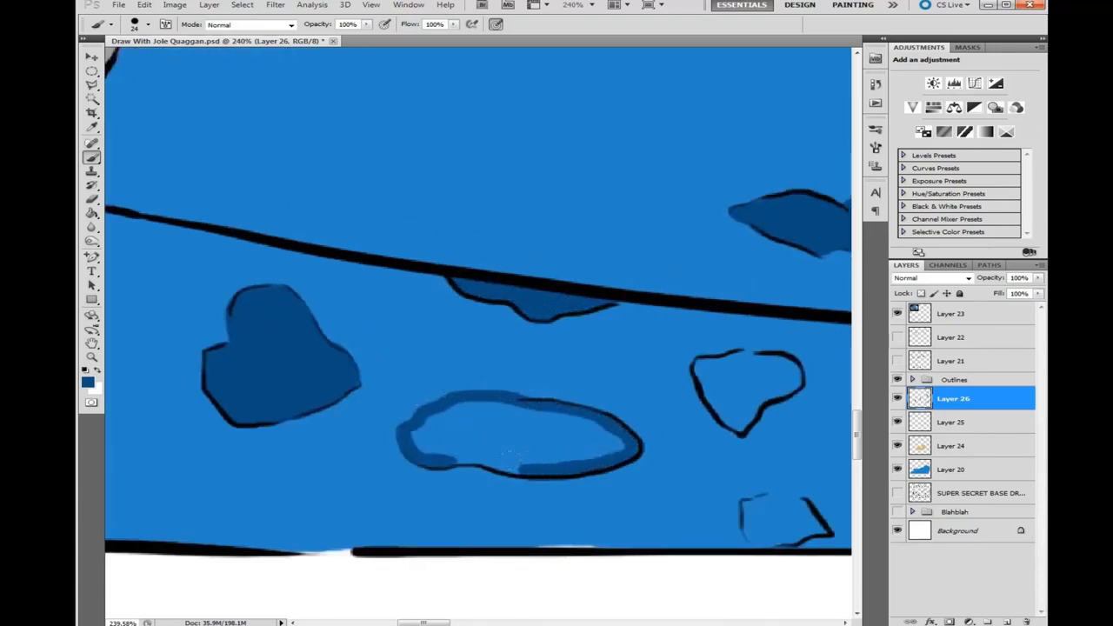
mouse_move(511, 461)
left_mouse_down()
mouse_move(417, 435)
mouse_move(617, 434)
left_mouse_up()
Fill the remaining spots on the lower leg, from the heart-shaped one toward the knee, with dark blue
left_click_drag(738, 420, 500, 374)
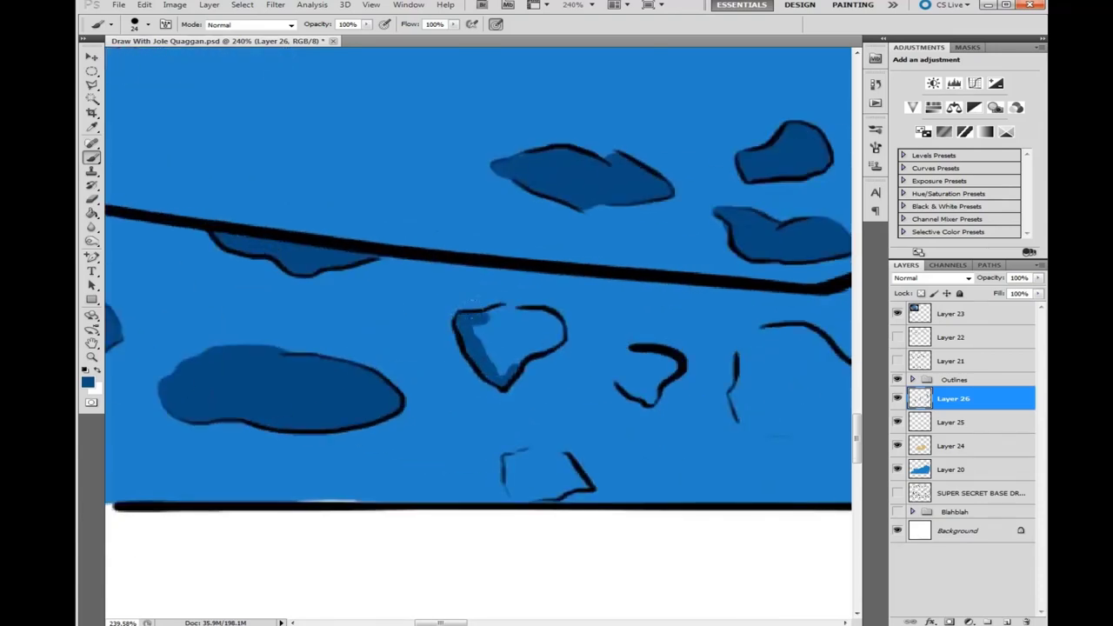
mouse_move(472, 301)
left_mouse_down()
mouse_move(522, 365)
mouse_move(487, 339)
left_mouse_up()
mouse_move(533, 479)
left_mouse_down()
mouse_move(460, 402)
mouse_move(330, 461)
left_mouse_up()
mouse_move(574, 330)
left_mouse_down()
mouse_move(556, 383)
mouse_move(544, 374)
mouse_move(652, 405)
mouse_move(401, 417)
left_mouse_up()
Fill the tail's edge spot, the two small spots beneath it and the V-shaped spot with dark blue
mouse_move(483, 273)
left_mouse_down()
mouse_move(487, 326)
mouse_move(521, 335)
mouse_move(392, 467)
mouse_move(417, 559)
left_mouse_up()
left_click_drag(300, 200, 448, 299)
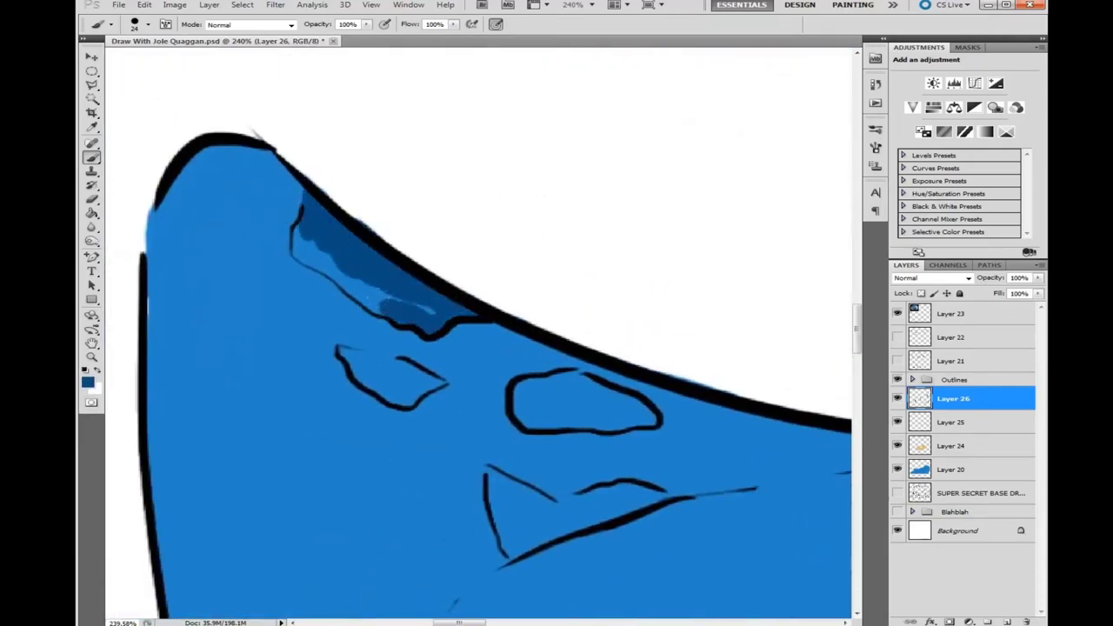
left_click_drag(376, 288, 303, 198)
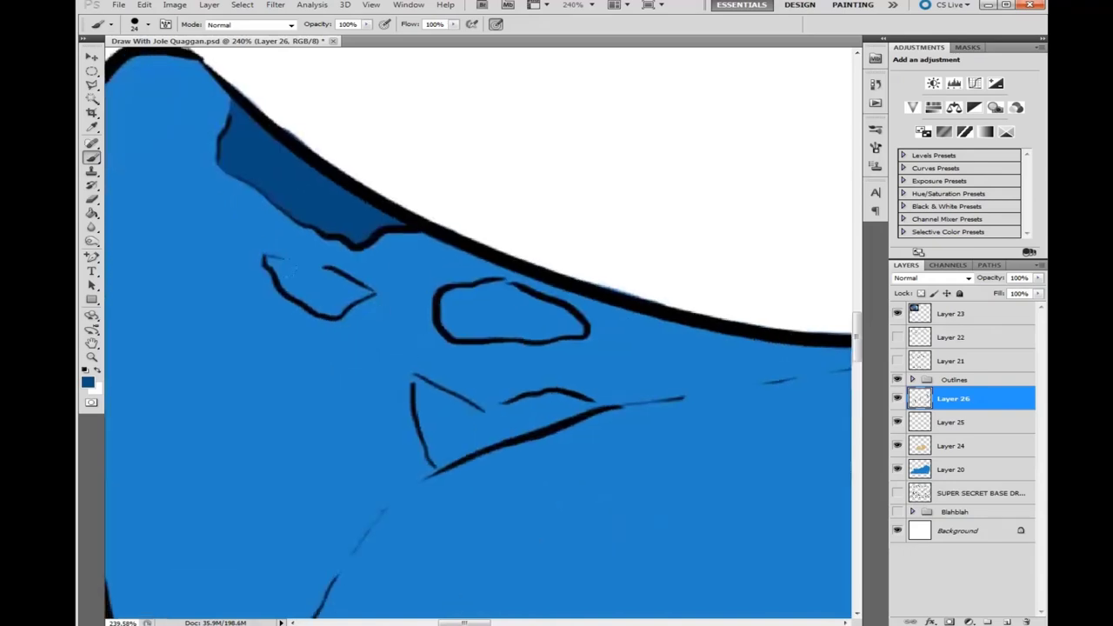
left_click_drag(465, 315, 369, 294)
left_click(370, 293)
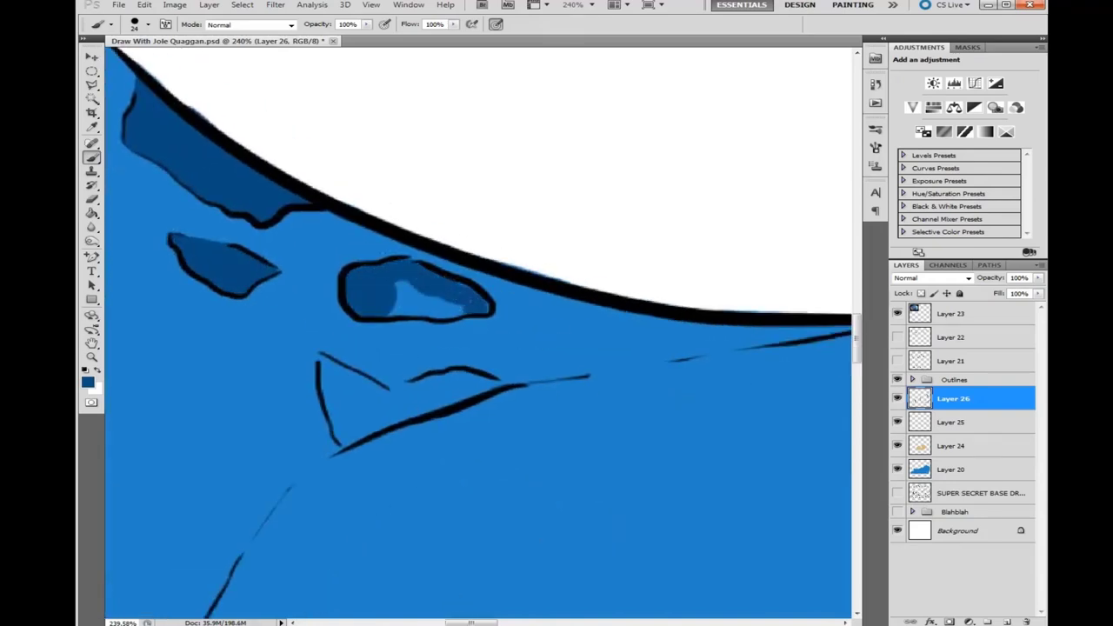
mouse_move(321, 369)
left_mouse_down()
mouse_move(339, 429)
mouse_move(366, 404)
left_mouse_up()
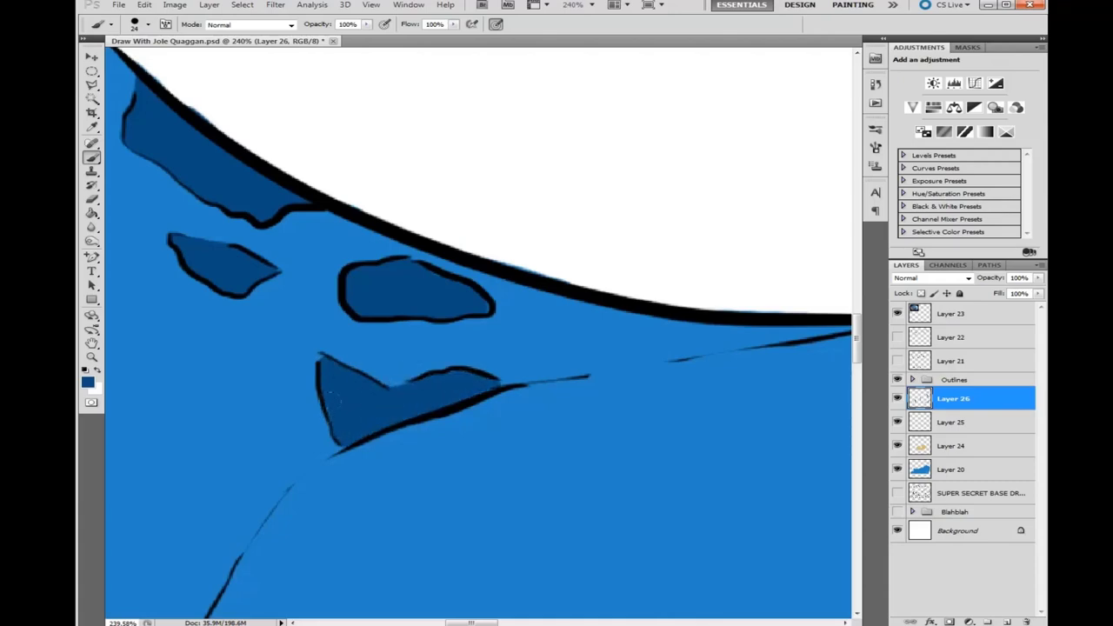
scroll(571, 371, "down", 8)
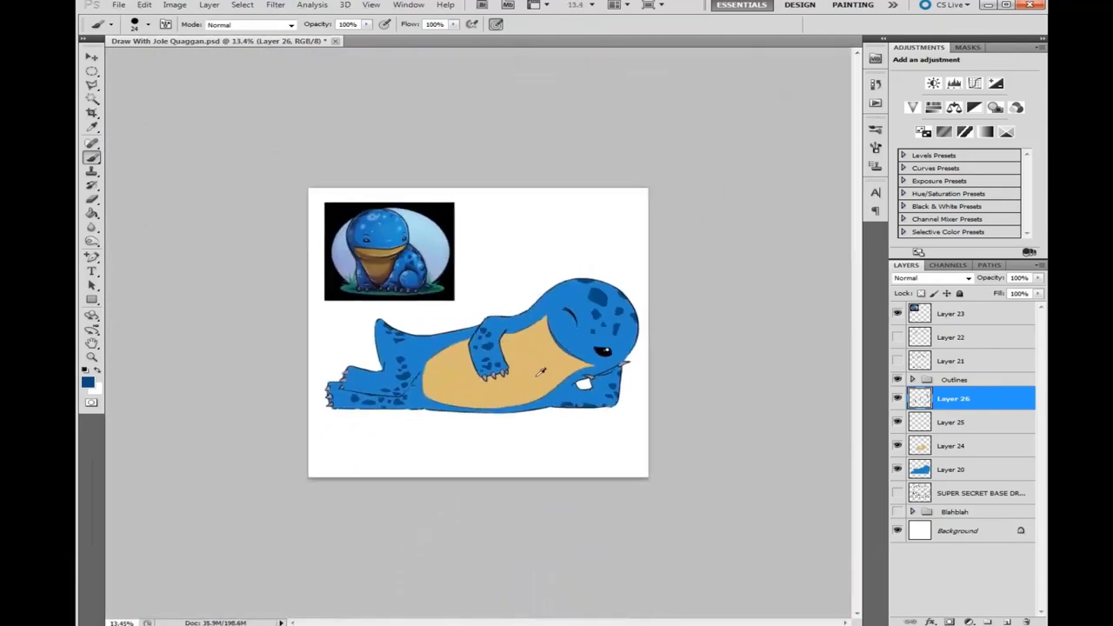
scroll(453, 424, "up", 3)
left_click_drag(454, 424, 418, 305)
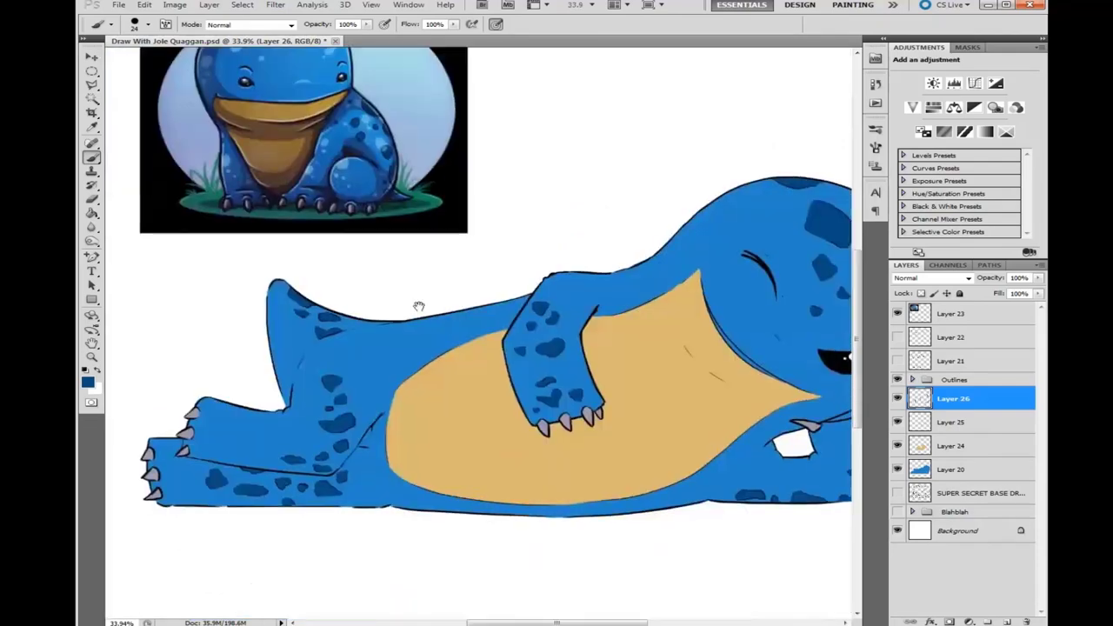
left_click(509, 367)
scroll(508, 367, "down", 3)
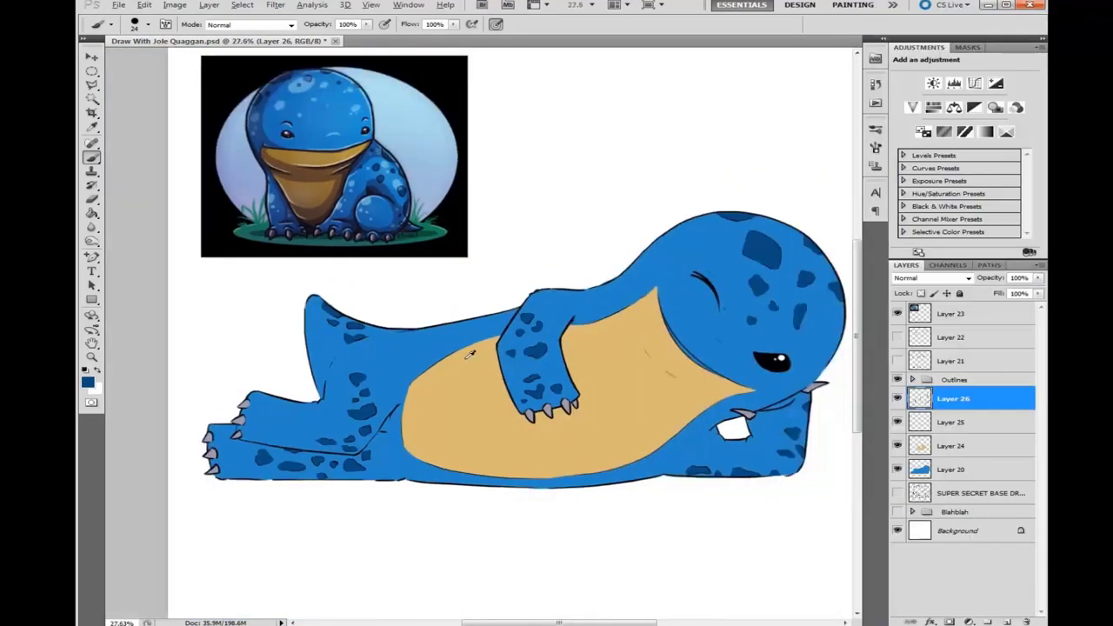
On a new layer above the spots layer, fill the narrow mouth strip between head and belly with light grey
scroll(511, 427, "up", 3)
scroll(600, 384, "up", 3)
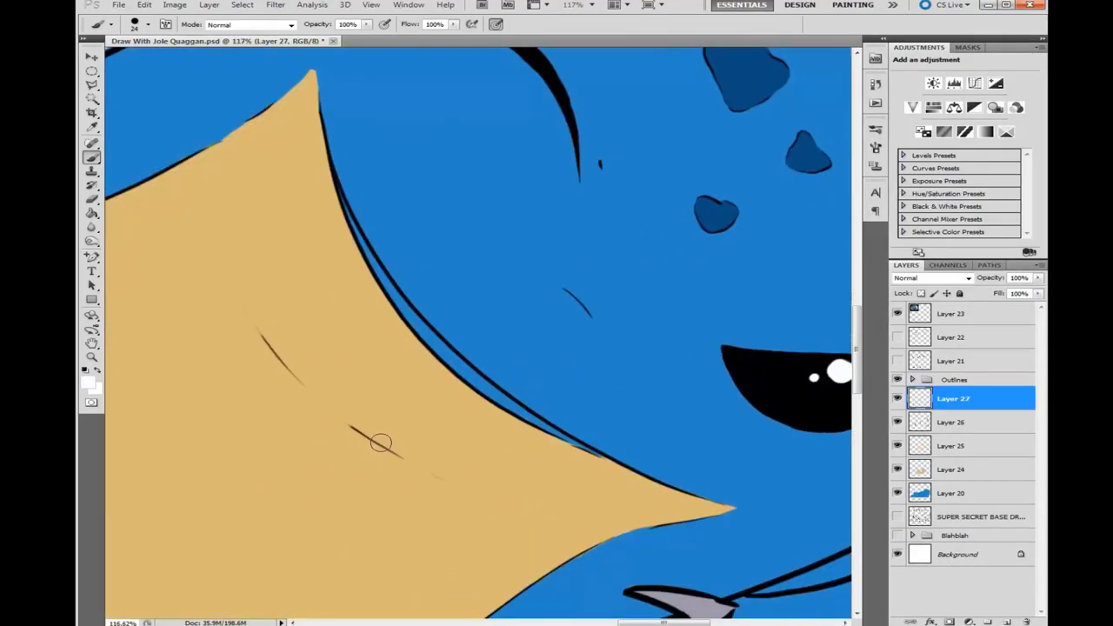
left_click(94, 381)
left_click(921, 157)
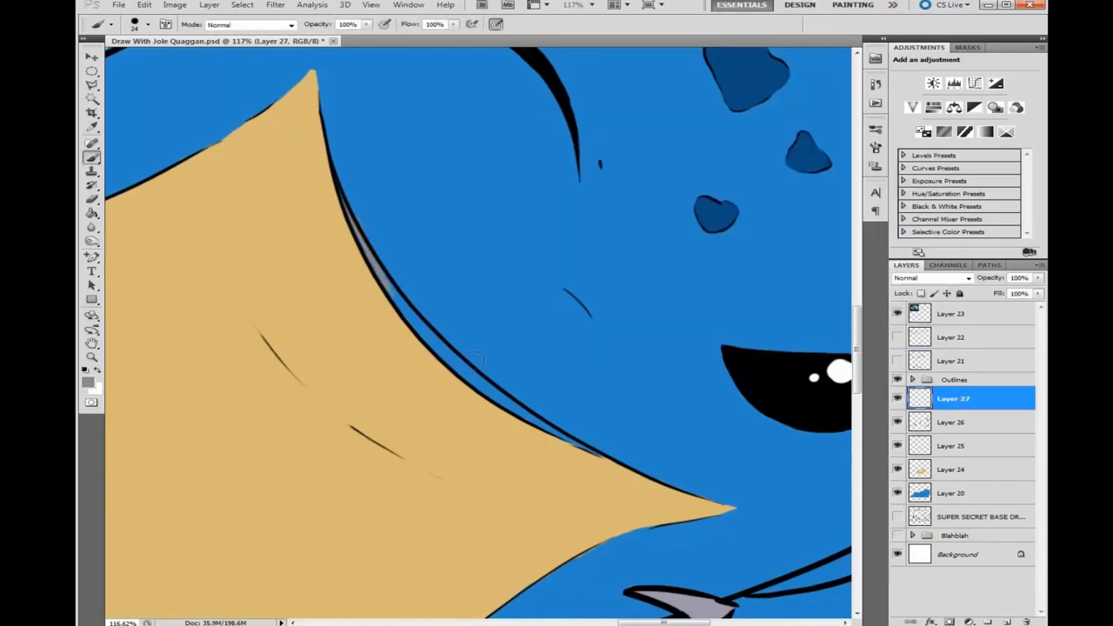
left_click(87, 380)
left_click(911, 155)
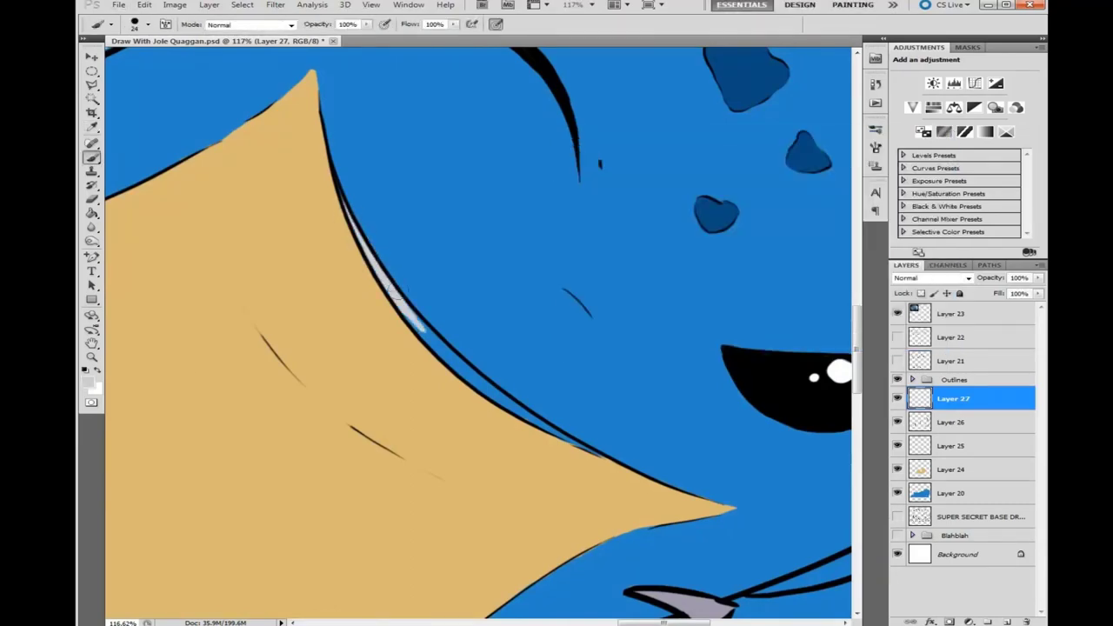
left_click_drag(473, 374, 660, 478)
scroll(652, 451, "up", 2)
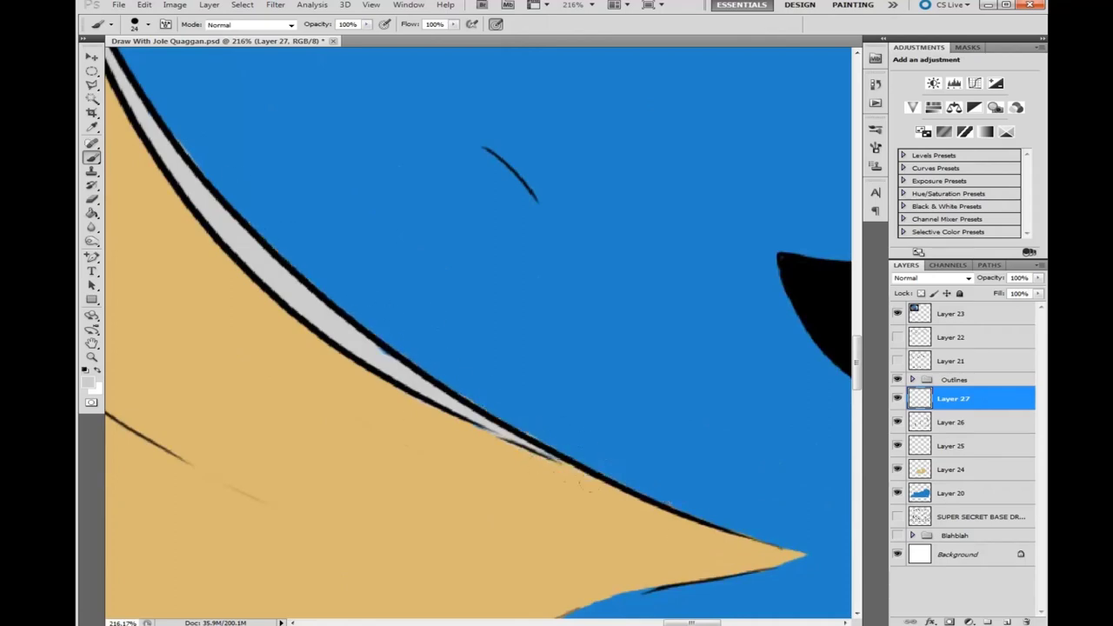
Add a new layer directly above the blue body layer and load the body's shape as a selection
scroll(592, 444, "down", 5)
left_click(940, 492)
key("ctrl+shift+alt+n")
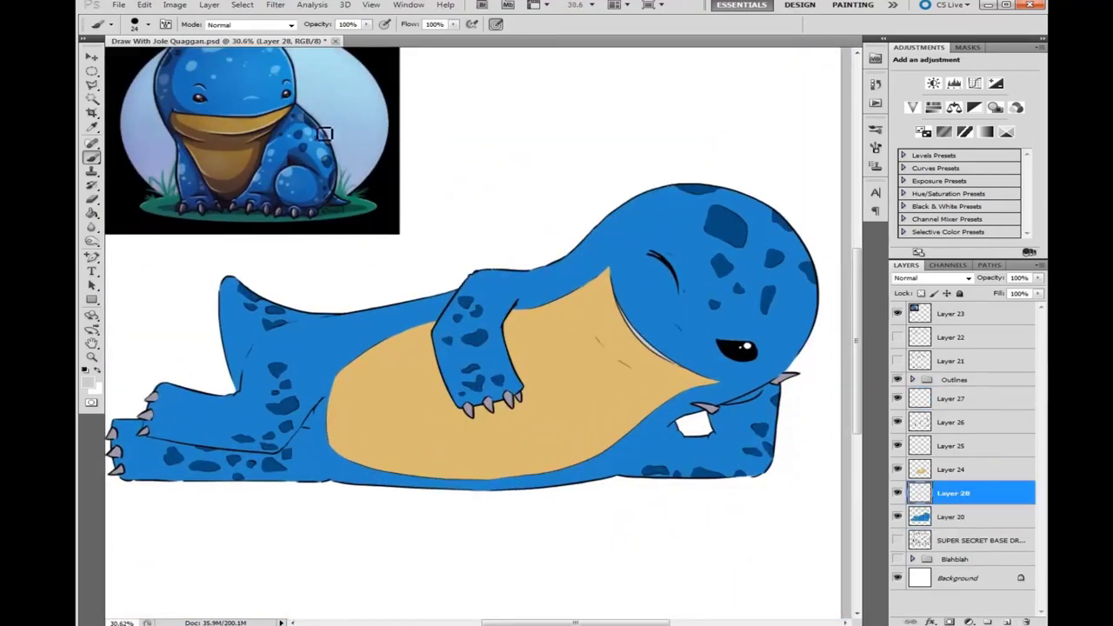
scroll(540, 290, "up", 3)
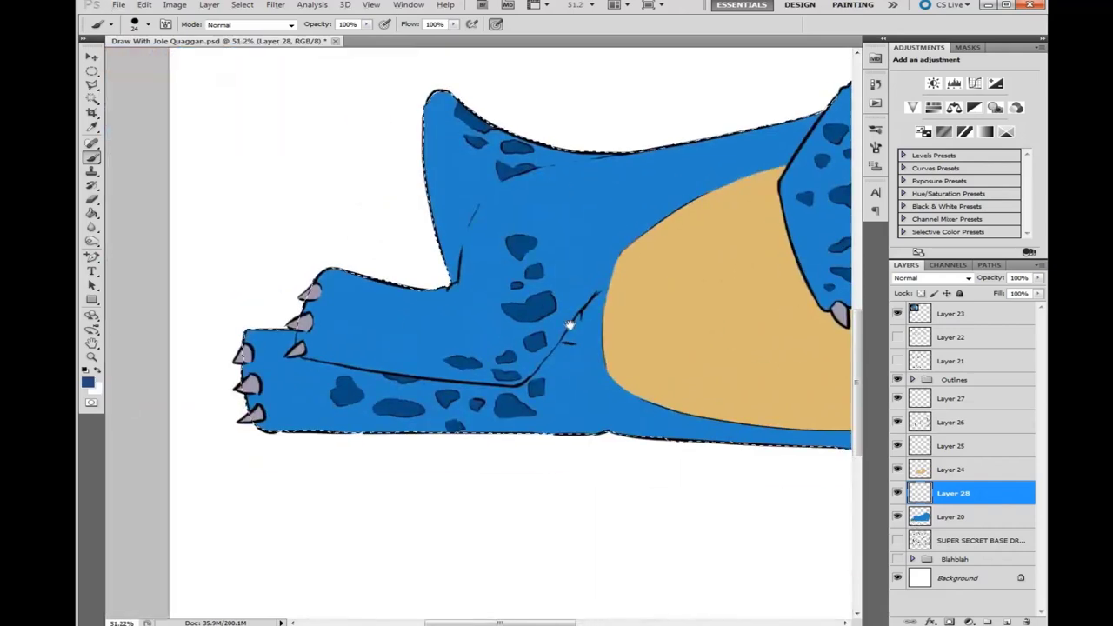
Paint a darker blue shadow around the lower foot's edge and along the underside of the lower leg
scroll(373, 423, "up", 2)
left_click_drag(300, 413, 199, 323)
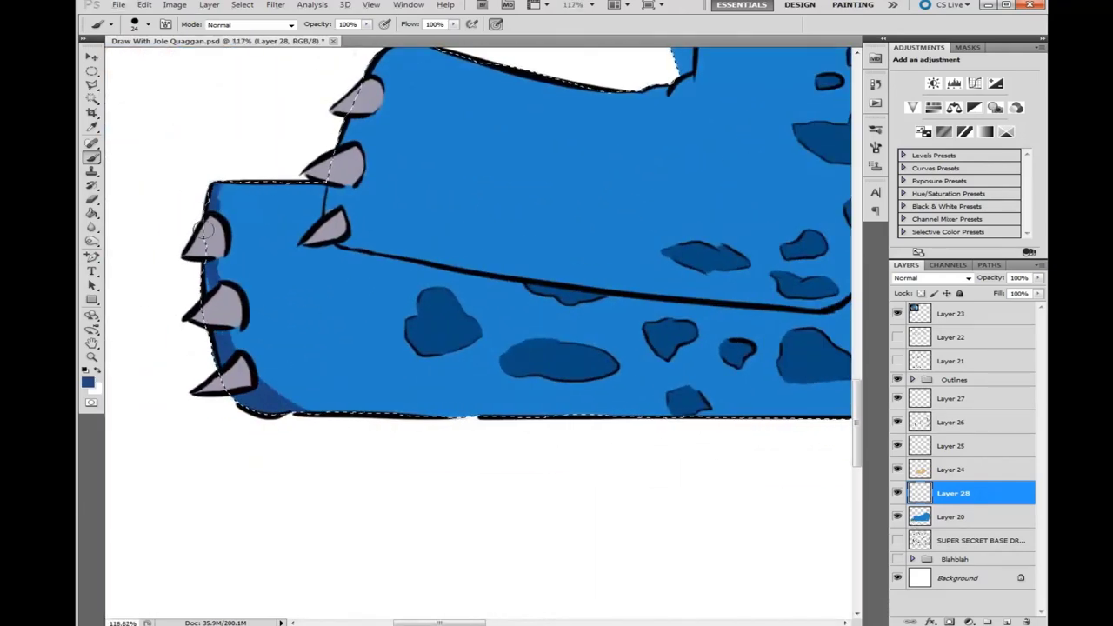
left_click_drag(204, 228, 221, 239)
left_click_drag(261, 383, 848, 389)
left_click_drag(283, 407, 704, 405)
scroll(613, 381, "right", 5)
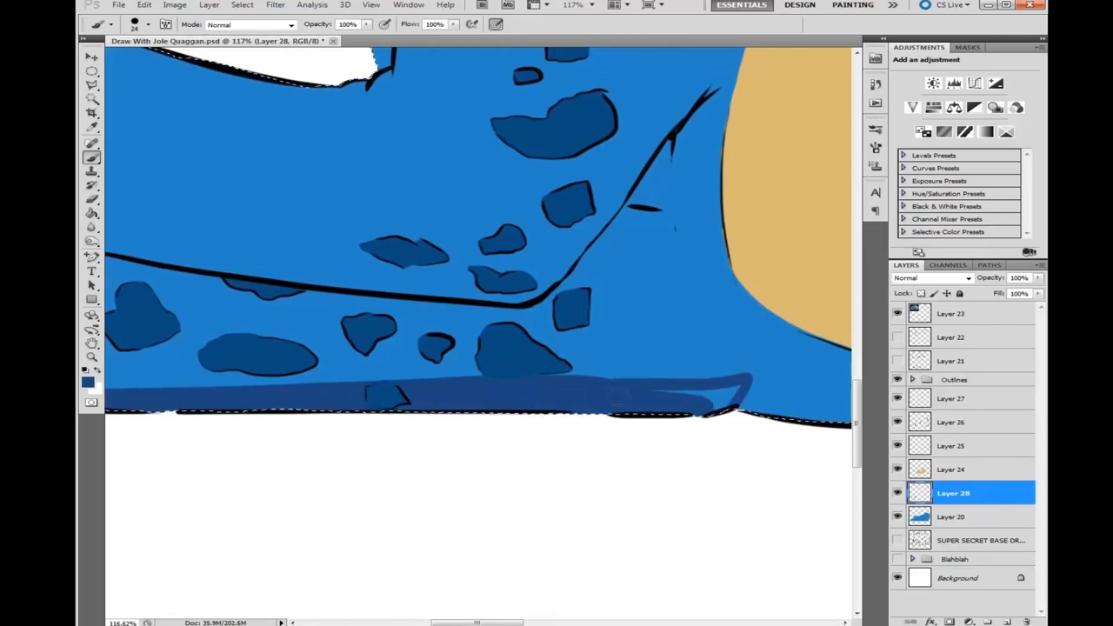
Paint a dark blue shadow along the underside of the body, beneath the belly, continuing from the lower leg toward the lower arm
key("super")
key("super")
scroll(645, 343, "up", 2)
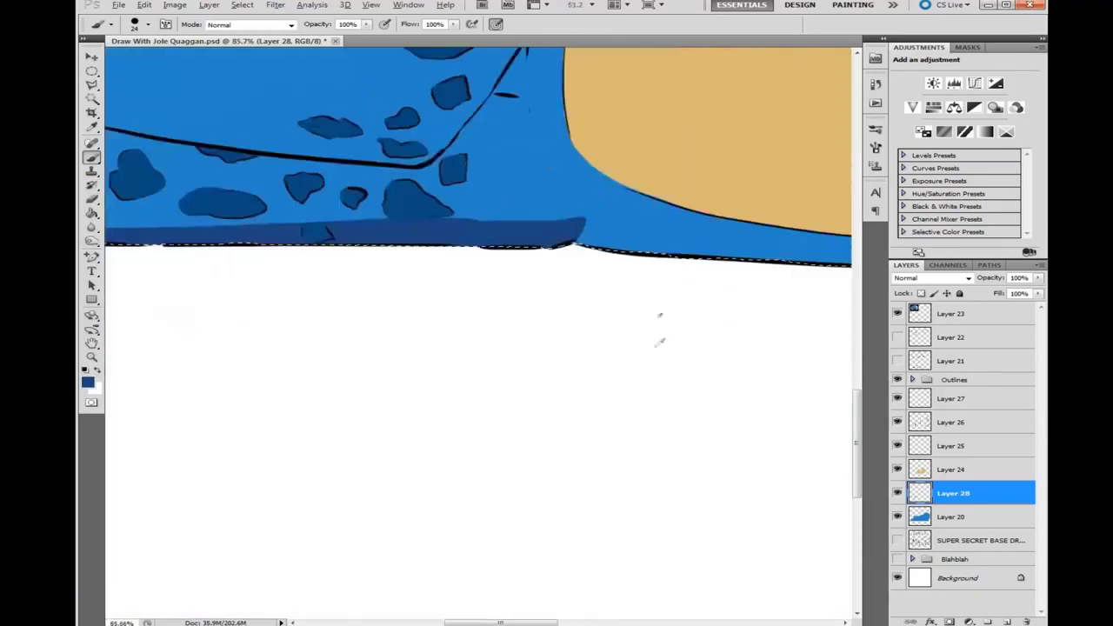
scroll(580, 259, "up", 1)
mouse_move(581, 259)
left_mouse_down()
mouse_move(551, 323)
mouse_move(808, 372)
mouse_move(487, 343)
left_mouse_up()
scroll(597, 263, "right", 2)
scroll(596, 264, "up", 1)
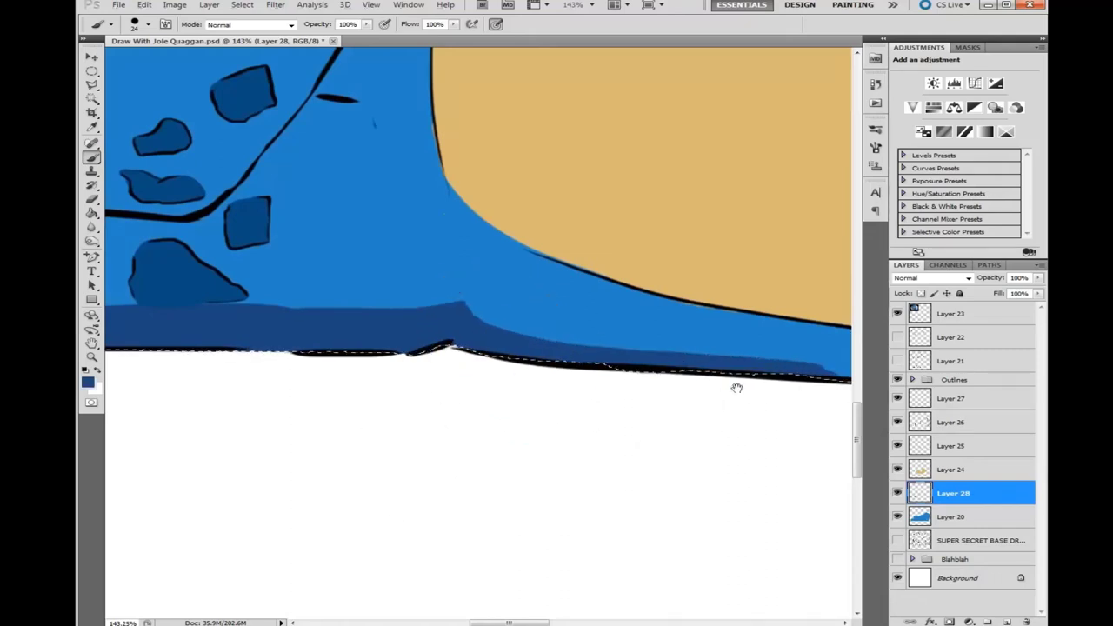
scroll(735, 385, "right", 3)
scroll(557, 348, "up", 2)
scroll(333, 519, "right", 3)
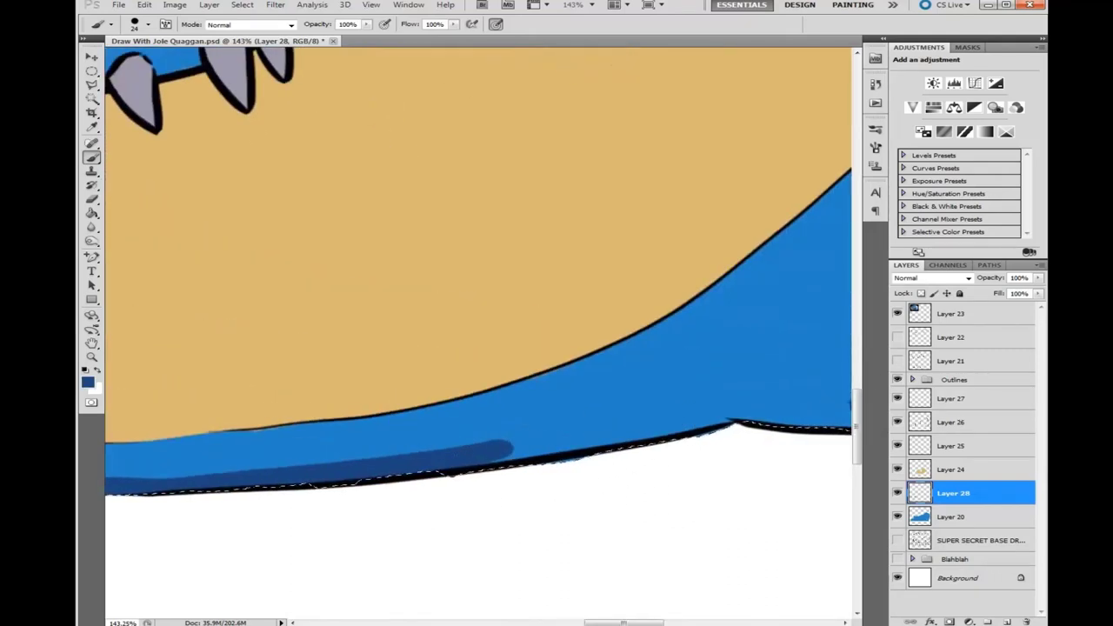
mouse_move(508, 458)
left_mouse_down()
mouse_move(739, 365)
mouse_move(735, 374)
left_mouse_up()
Extend the dark blue shadow along the lower arm's bottom edge and around the elbow's rounded corner
scroll(676, 512, "right", 4)
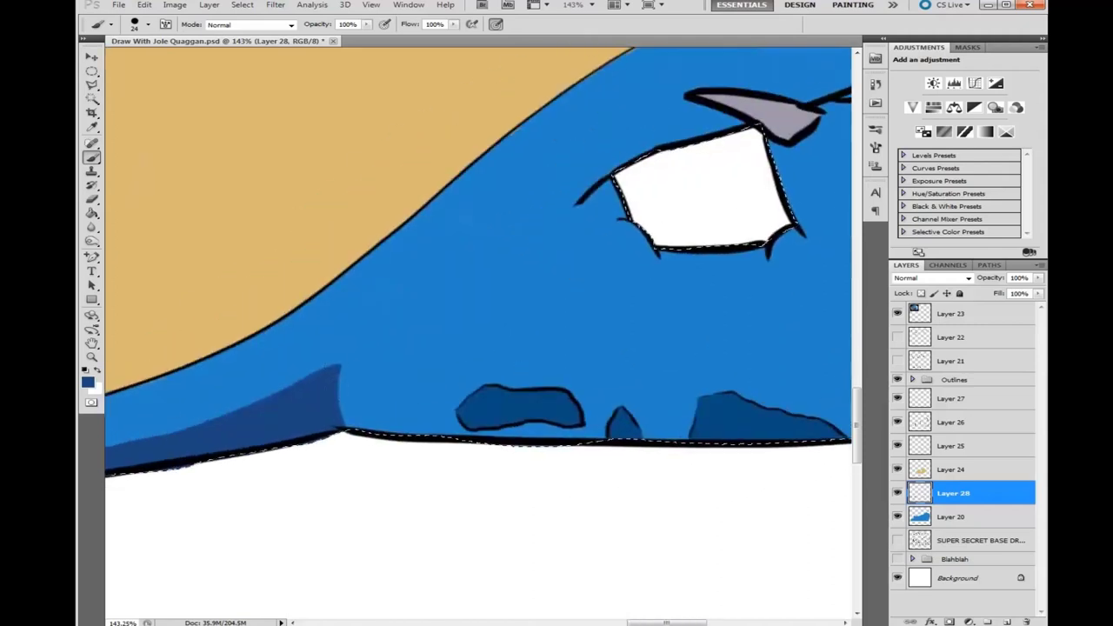
left_click_drag(374, 426, 687, 440)
scroll(687, 439, "right", 4)
scroll(687, 439, "up", 1)
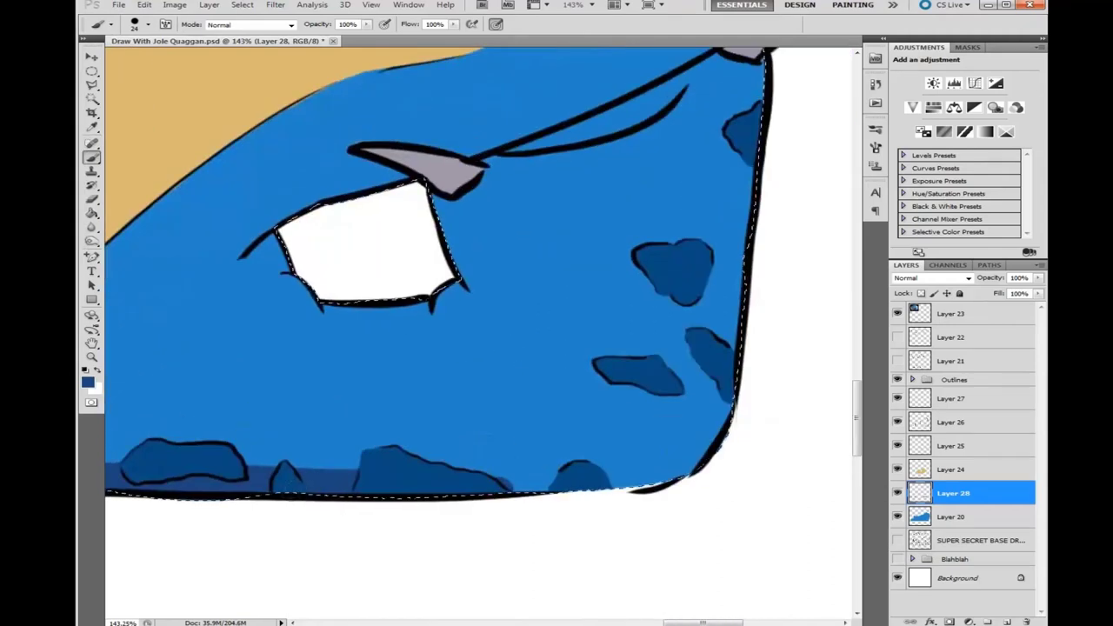
mouse_move(487, 473)
left_mouse_down()
mouse_move(696, 474)
mouse_move(746, 356)
left_mouse_up()
scroll(513, 285, "up", 2)
scroll(513, 285, "right", 1)
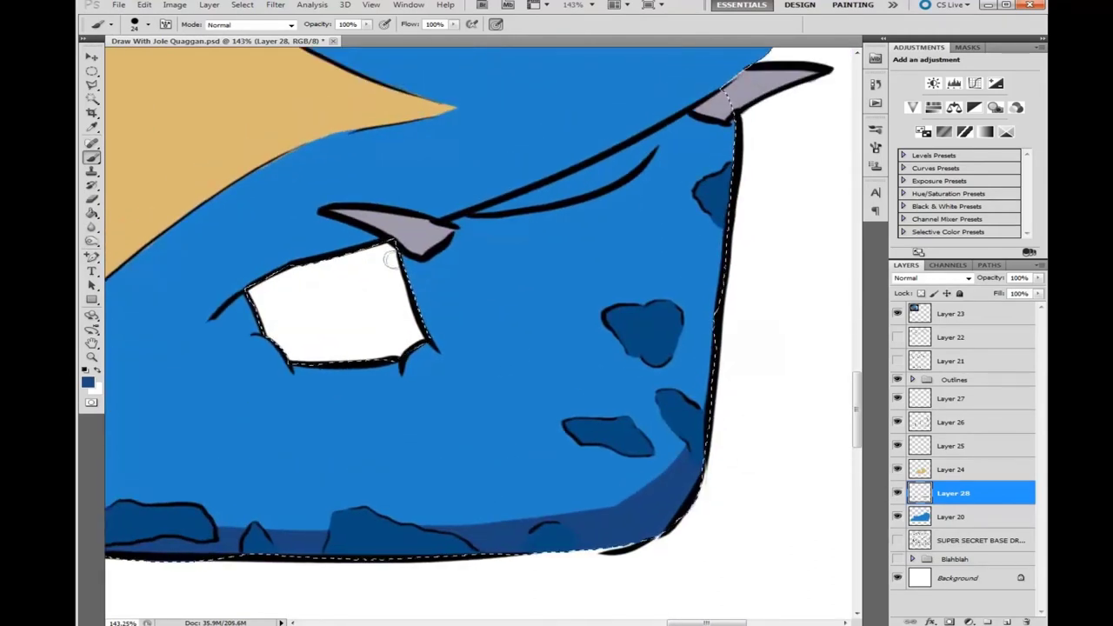
Shade the lower arm beneath the head and its claws, and darken the creases around the white gap
mouse_move(453, 241)
left_mouse_down()
mouse_move(709, 130)
mouse_move(467, 228)
mouse_move(713, 157)
mouse_move(740, 218)
mouse_move(430, 278)
mouse_move(446, 381)
left_mouse_up()
scroll(588, 162, "up", 1)
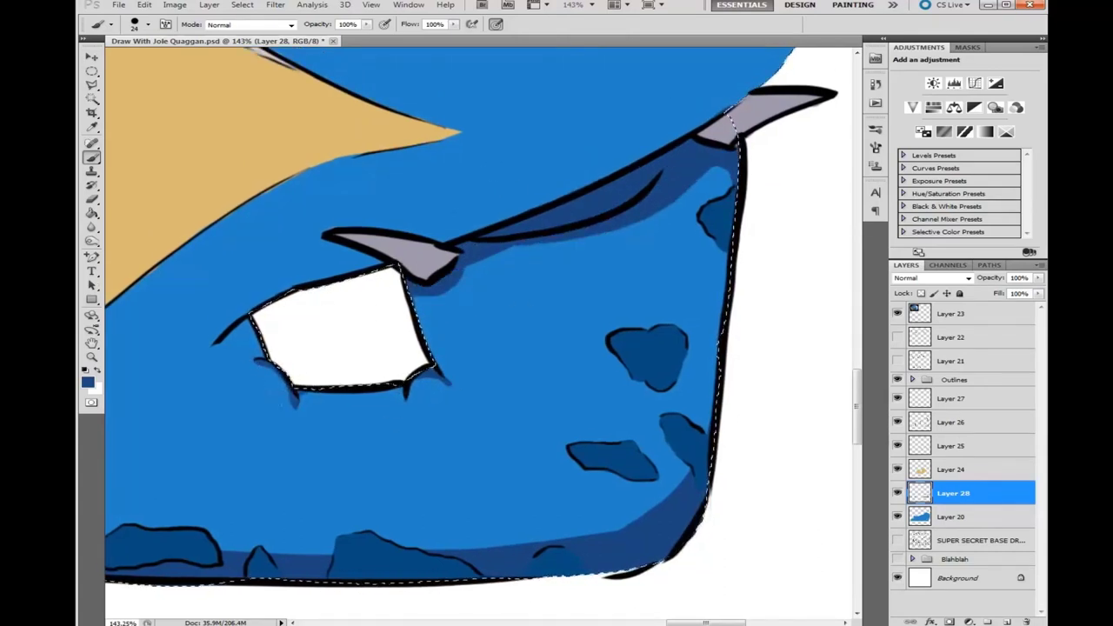
left_click_drag(290, 376, 576, 394)
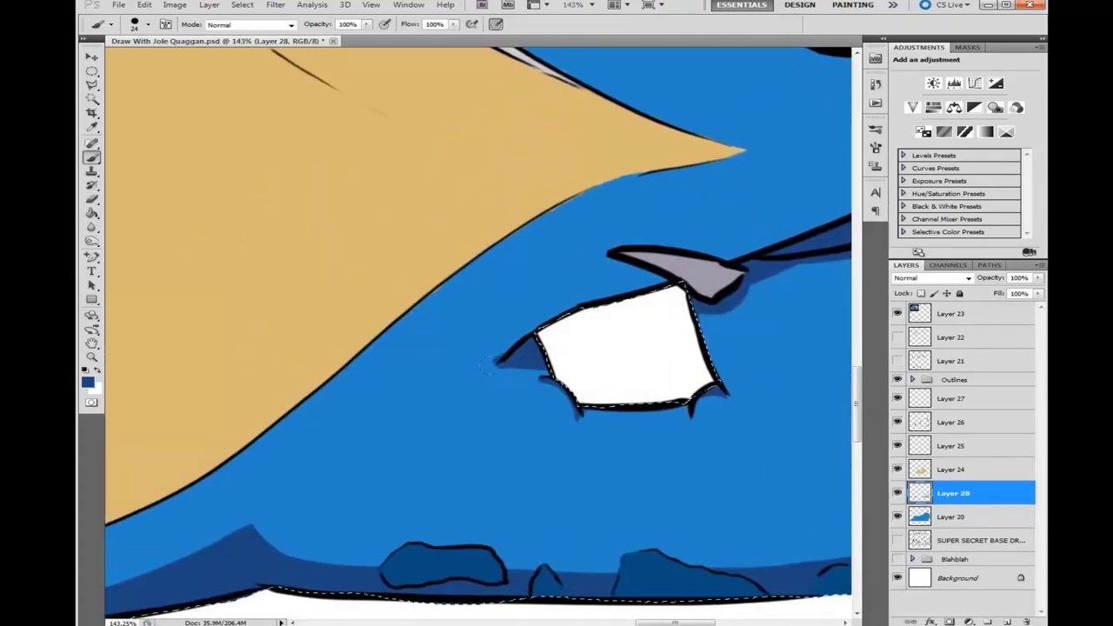
left_click_drag(486, 366, 354, 282)
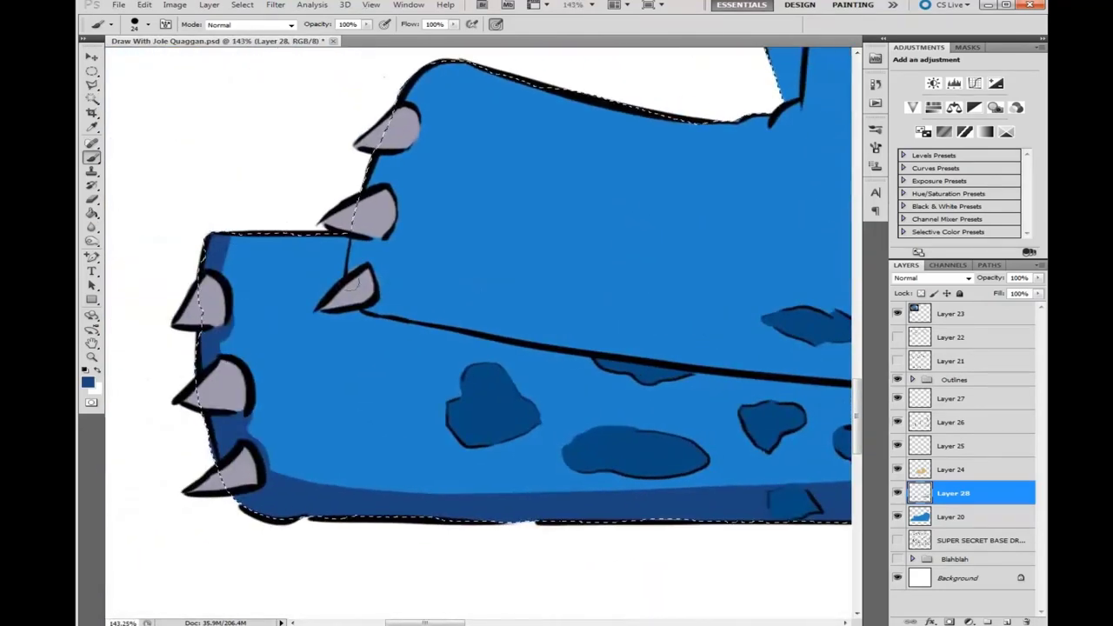
Paint a dark blue shadow on the lower leg beneath the upper foot and leg outline
mouse_move(333, 238)
left_mouse_down()
mouse_move(324, 320)
mouse_move(304, 313)
mouse_move(705, 387)
mouse_move(396, 360)
left_mouse_up()
mouse_move(522, 365)
left_mouse_down()
mouse_move(613, 395)
mouse_move(739, 387)
mouse_move(765, 409)
mouse_move(600, 426)
left_mouse_up()
Move the shading layer, Layer 28, up the stack so that it lies above the spots layer
key("ctrl+bracketright")
key("ctrl+bracketright")
key("ctrl+bracketright")
key("ctrl+bracketright")
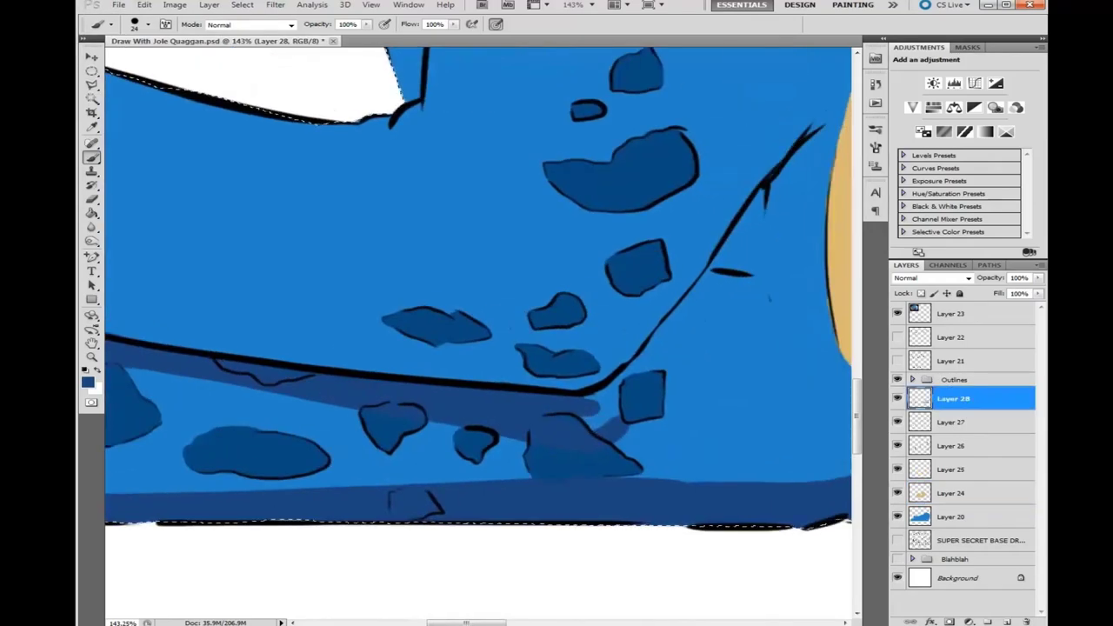
left_click_drag(959, 457, 956, 428)
Extend the leg shadow up along the knee crease and keep the shading layer between the spots layer and Layer 25
mouse_move(608, 439)
left_mouse_down()
mouse_move(687, 347)
mouse_move(765, 178)
left_mouse_up()
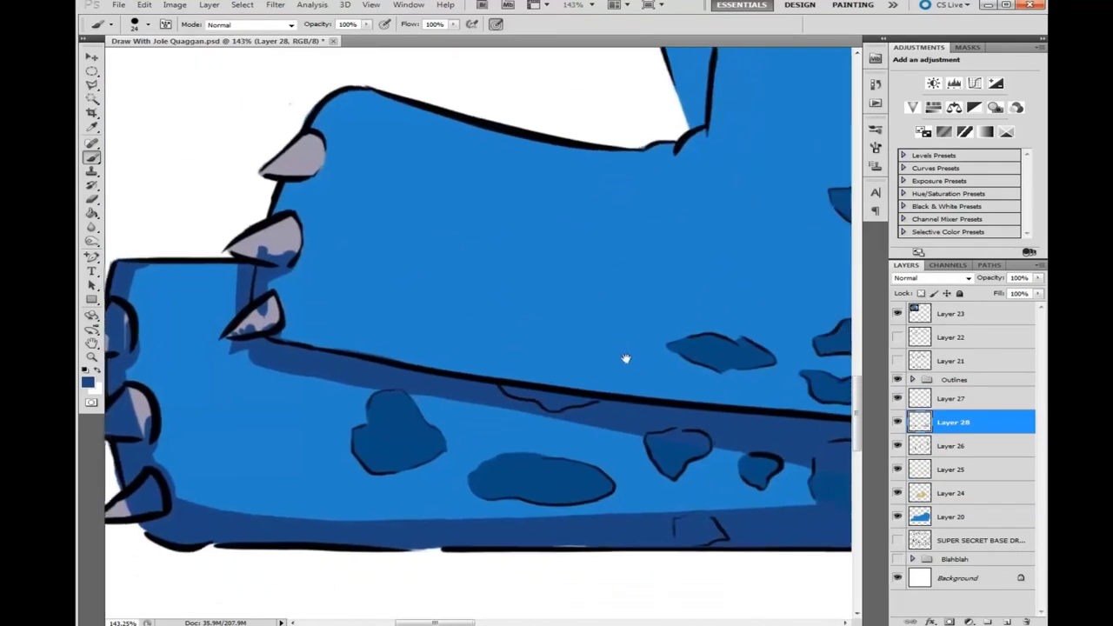
key("ctrl+bracketleft")
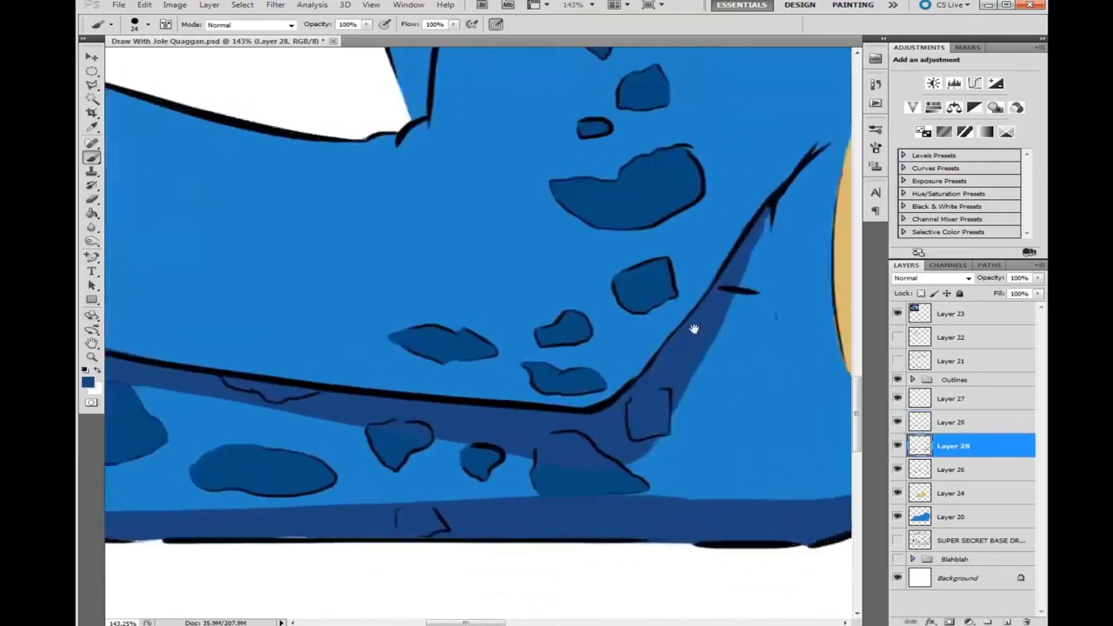
left_click_drag(693, 328, 497, 419)
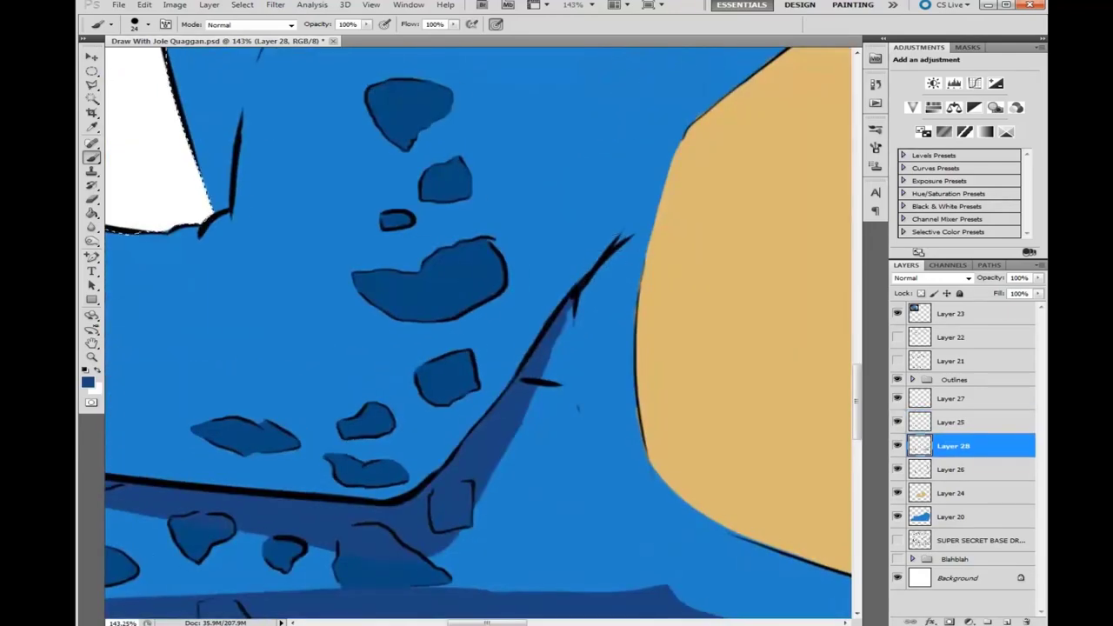
left_click_drag(613, 248, 559, 383)
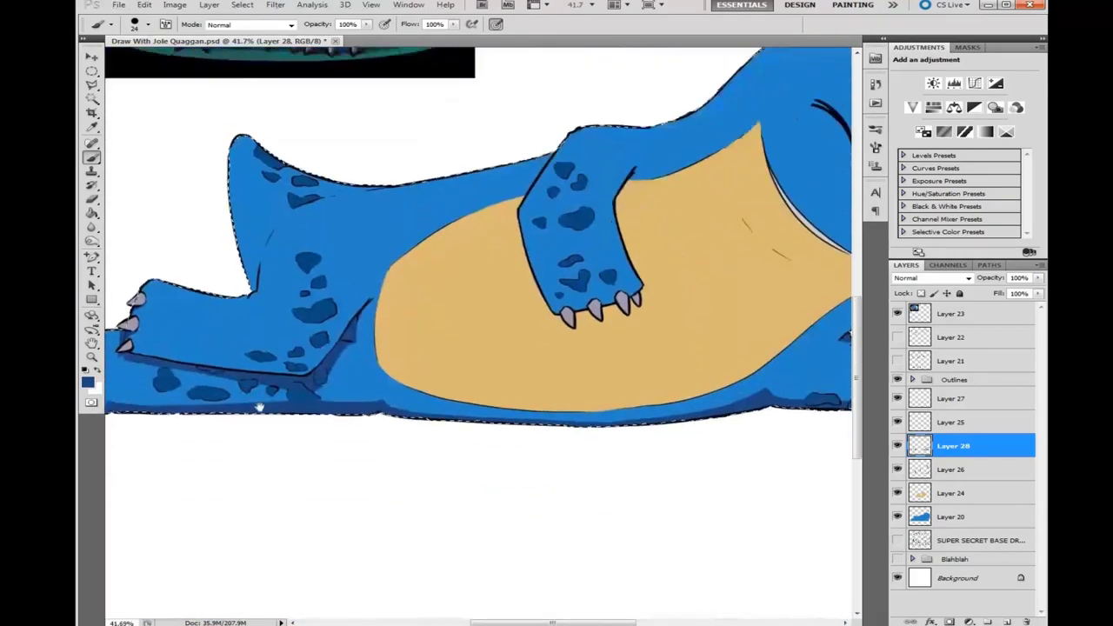
Set the shading layer's blend mode to Multiply and its opacity to 62%
key("Down")
key("Down")
key("Down")
key("Down")
key("Down")
key("Down")
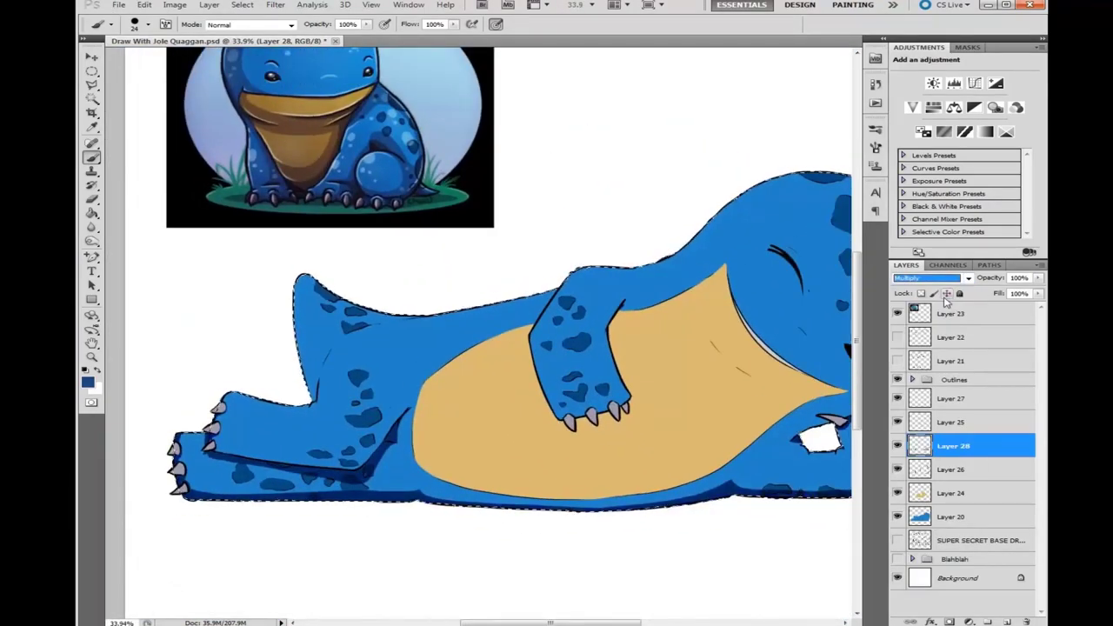
key("Up")
key("Up")
key("Up")
key("Up")
key("Up")
key("Up")
key("Up")
key("Up")
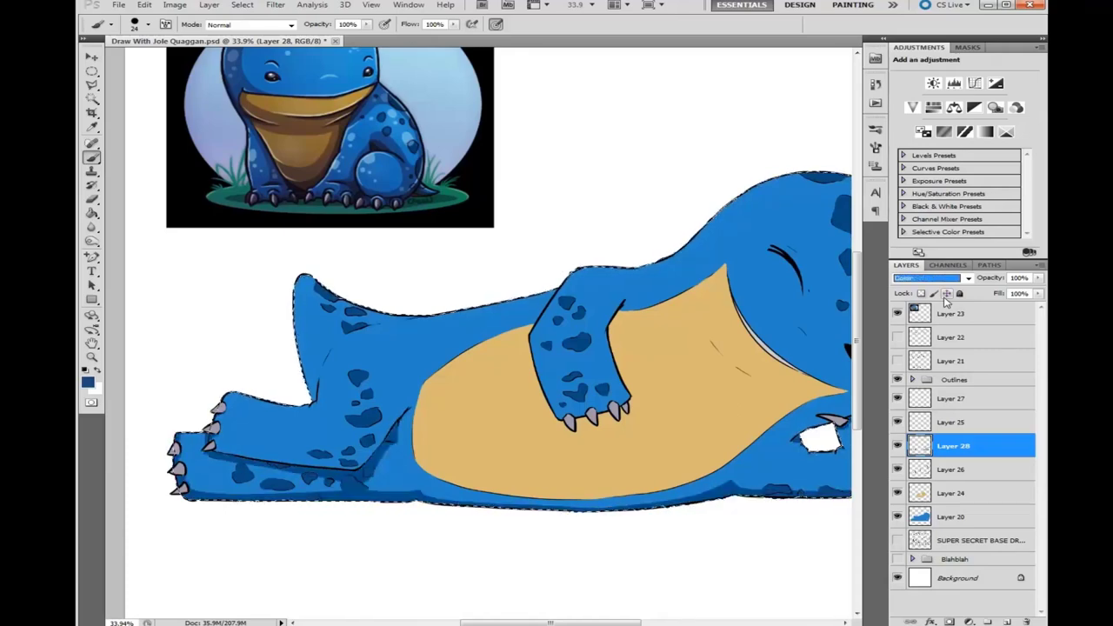
key("Tab")
type("62")
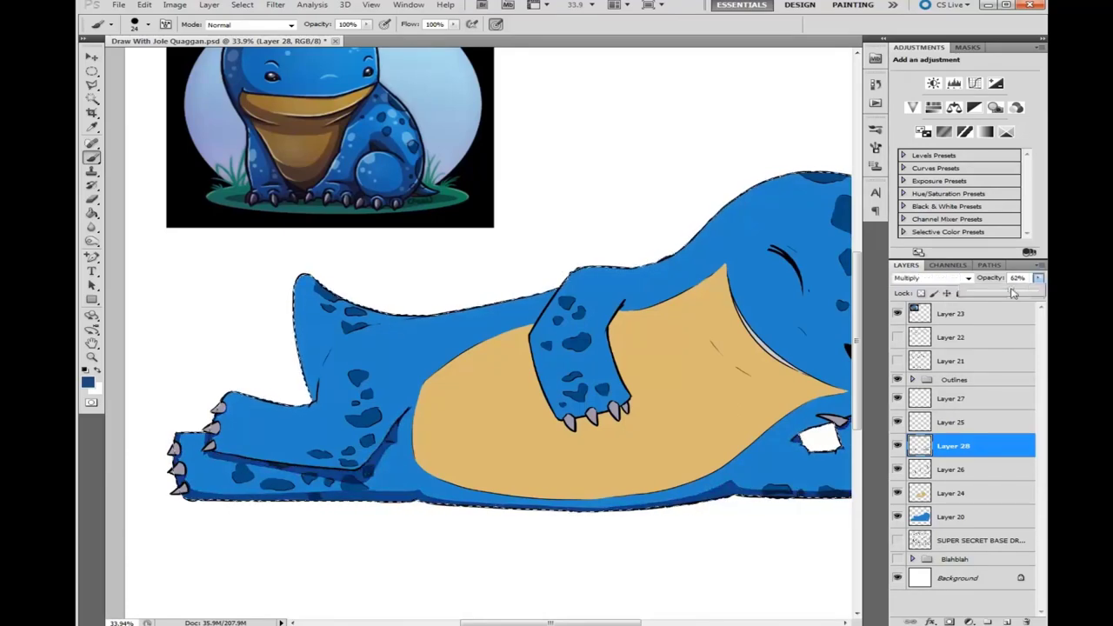
key("Return")
Paint a curved shadow along the tail's outer edge down to where it meets the leg
scroll(290, 320, "up", 3)
mouse_move(304, 235)
left_mouse_down()
mouse_move(374, 456)
mouse_move(350, 548)
mouse_move(369, 452)
mouse_move(322, 409)
mouse_move(297, 334)
left_mouse_up()
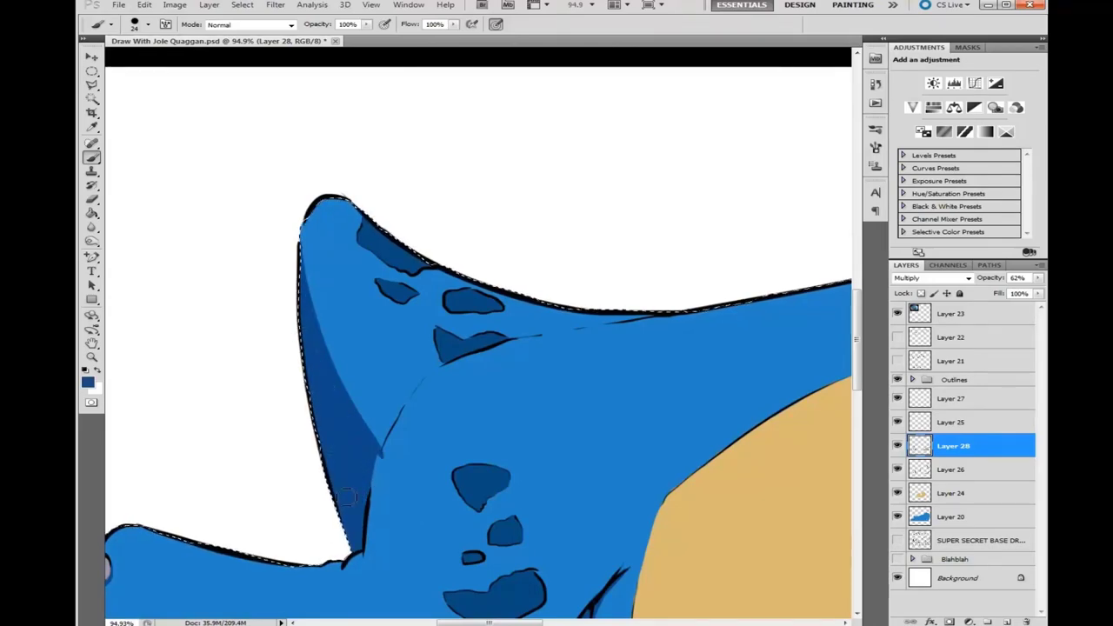
Paint the upper arm's cast shadow on the belly, along the forearm's outer edge and beneath the hand and claws
left_click_drag(608, 383, 507, 278)
left_click_drag(585, 468, 583, 463)
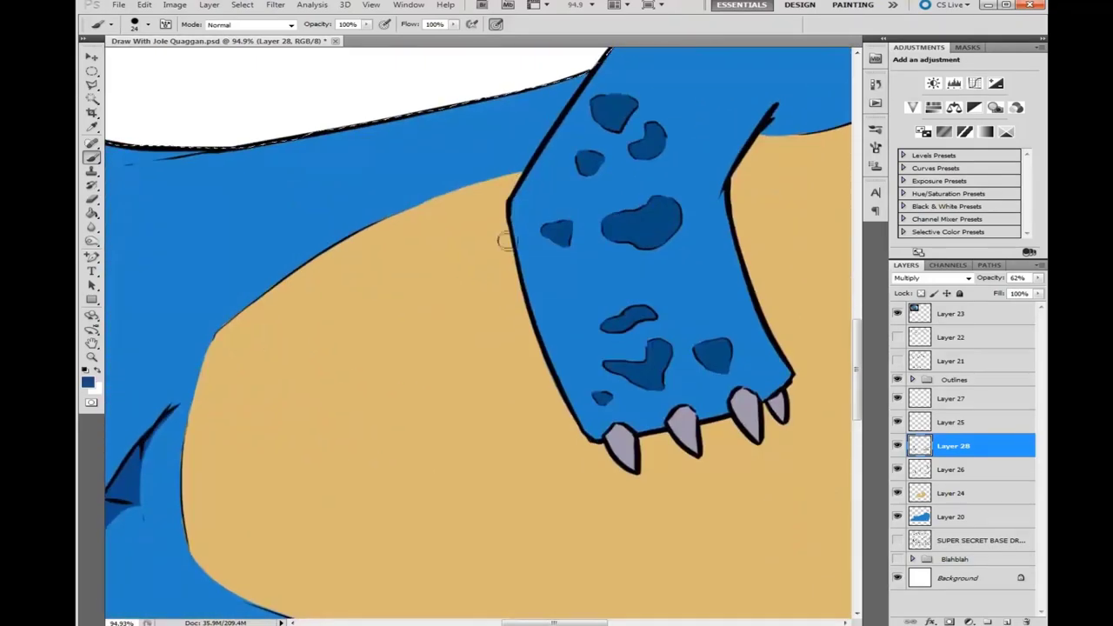
mouse_move(508, 236)
left_mouse_down()
mouse_move(564, 453)
mouse_move(551, 375)
mouse_move(571, 443)
mouse_move(608, 462)
left_mouse_up()
left_click_drag(600, 473, 400, 478)
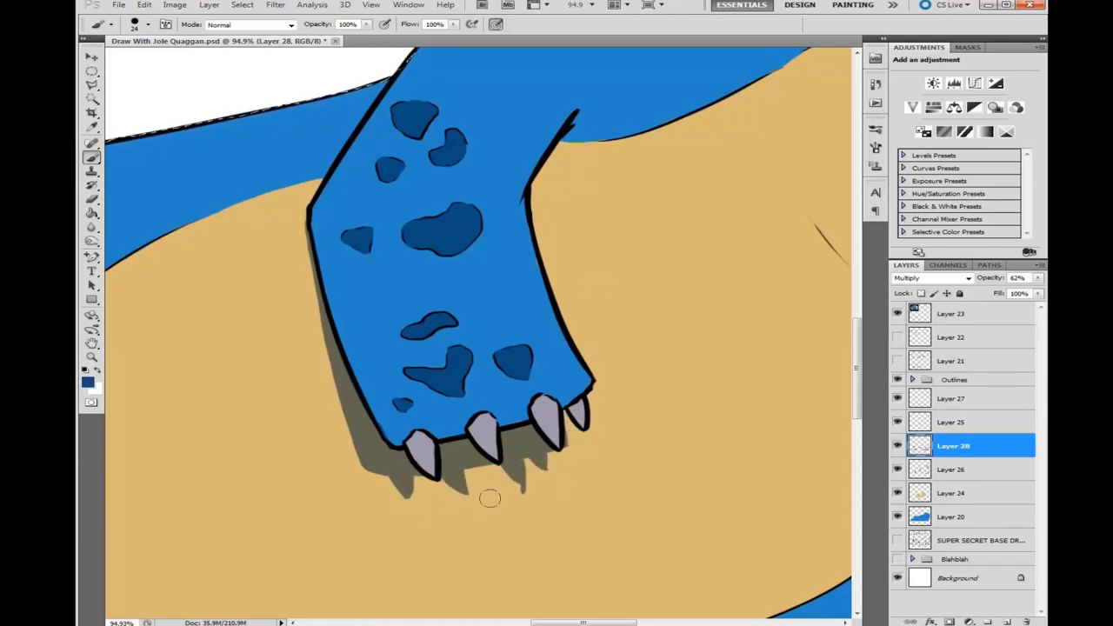
Paint a tapered crescent shadow beneath the crease line on the tan chest and fill it in
scroll(522, 491, "down", 5)
scroll(349, 243, "up", 5)
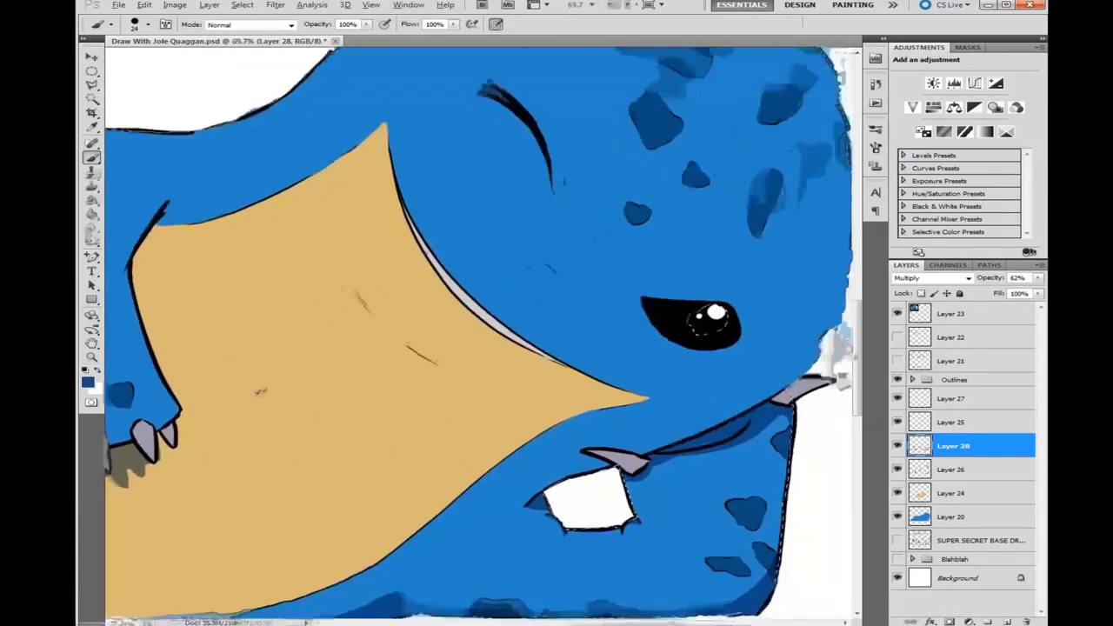
mouse_move(350, 243)
left_mouse_down()
mouse_move(522, 387)
mouse_move(505, 380)
left_mouse_up()
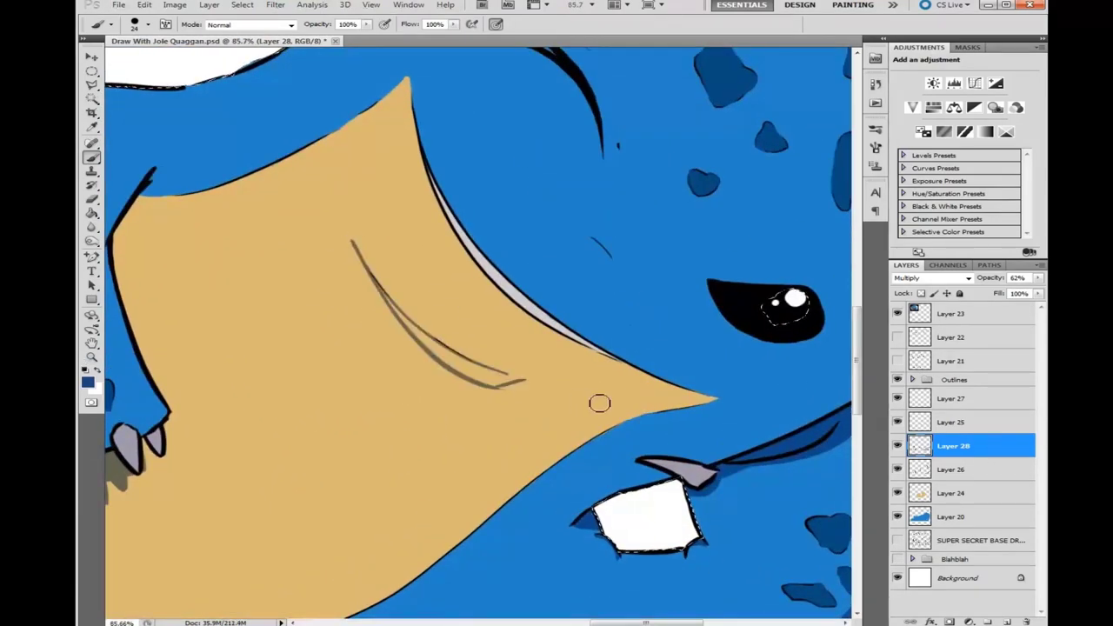
scroll(492, 423, "up", 1)
scroll(410, 456, "up", 5)
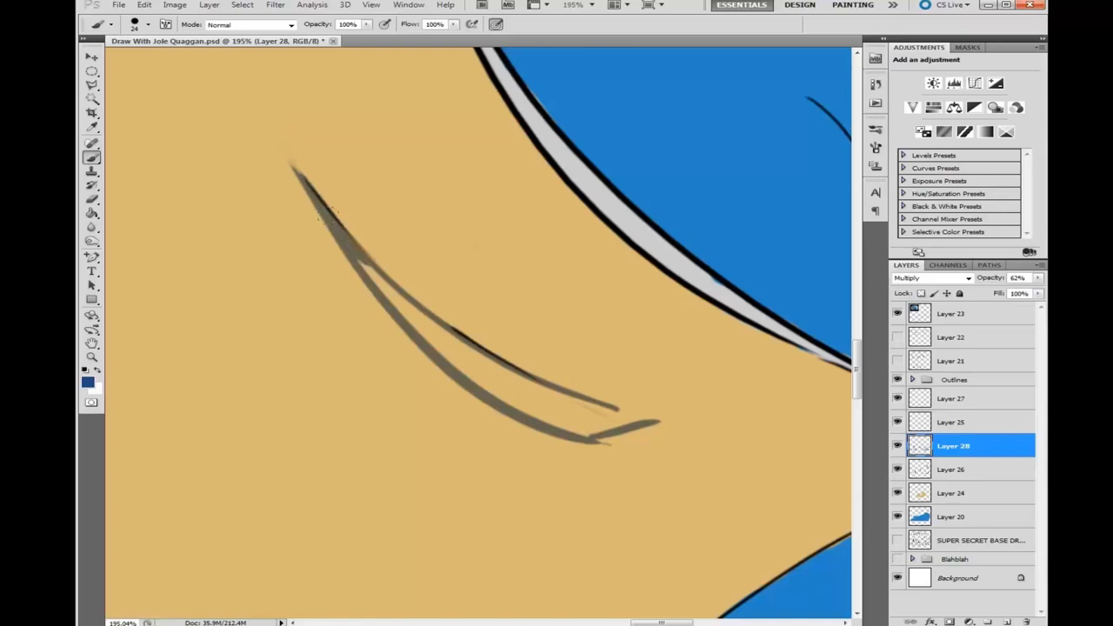
mouse_move(339, 228)
left_mouse_down()
mouse_move(496, 386)
mouse_move(591, 417)
mouse_move(476, 374)
mouse_move(573, 426)
left_mouse_up()
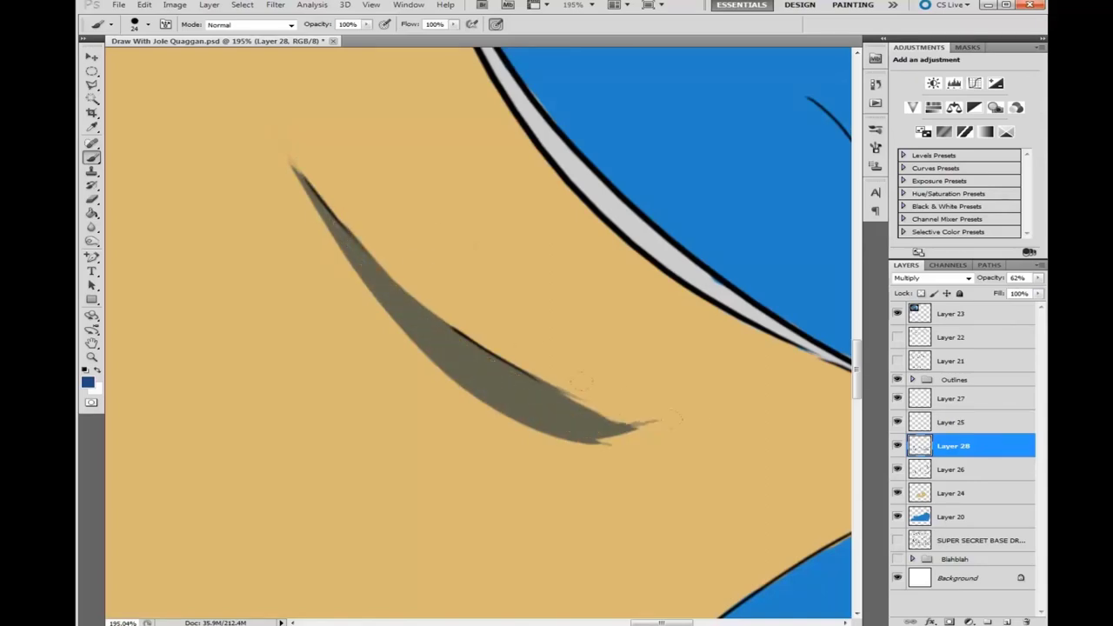
Paint a thin shadow on the tan chest along the lower edge of the grey mouth strip
scroll(555, 386, "down", 3)
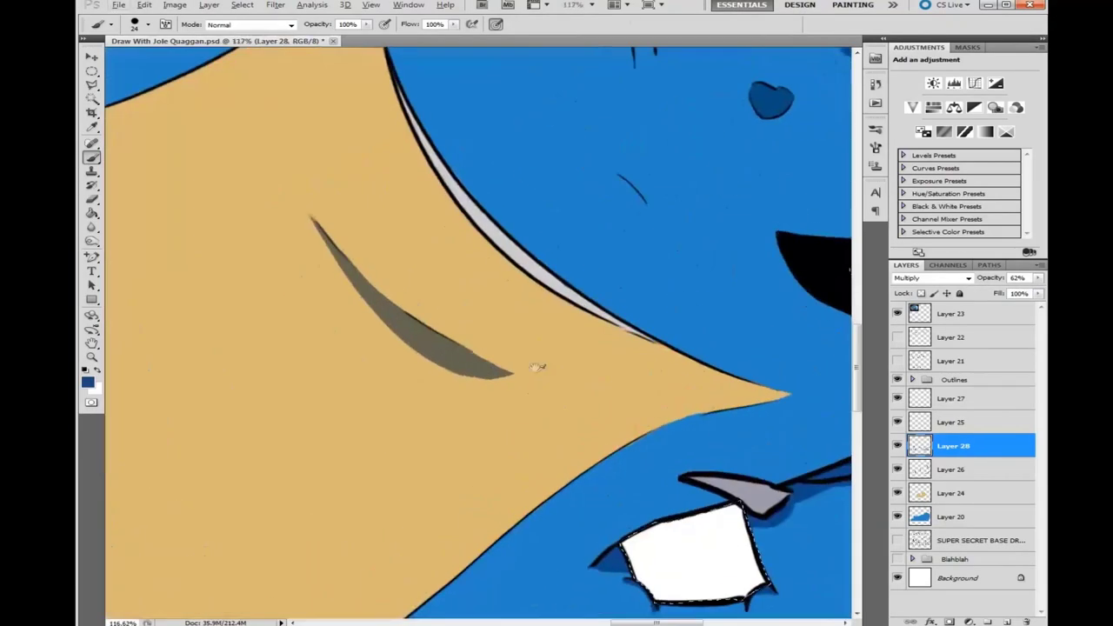
scroll(356, 105, "up", 1)
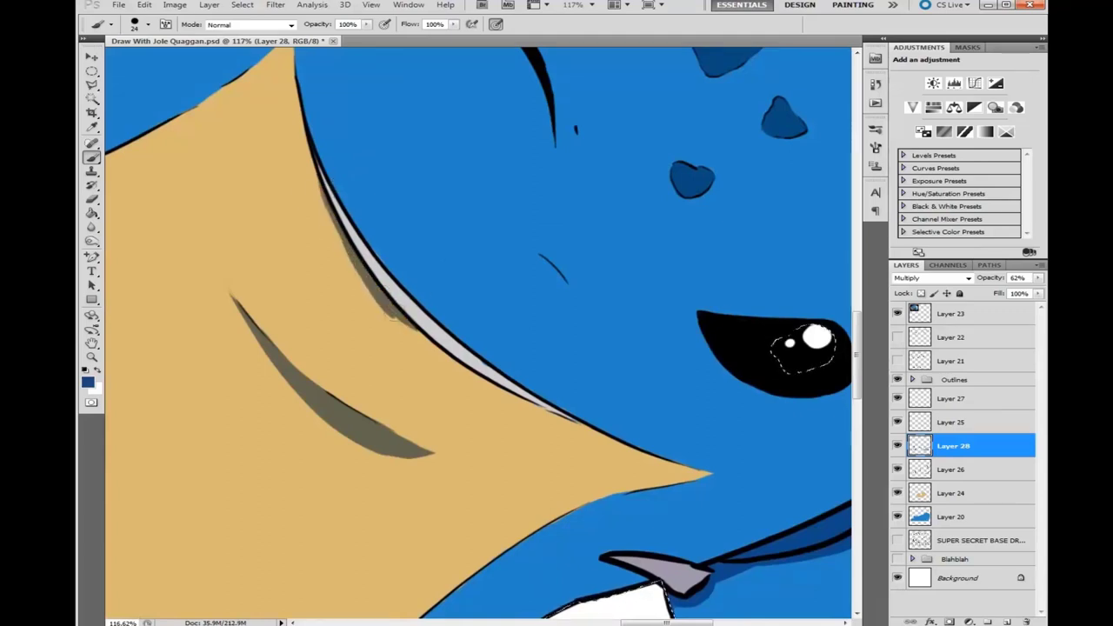
left_click_drag(444, 362, 526, 403)
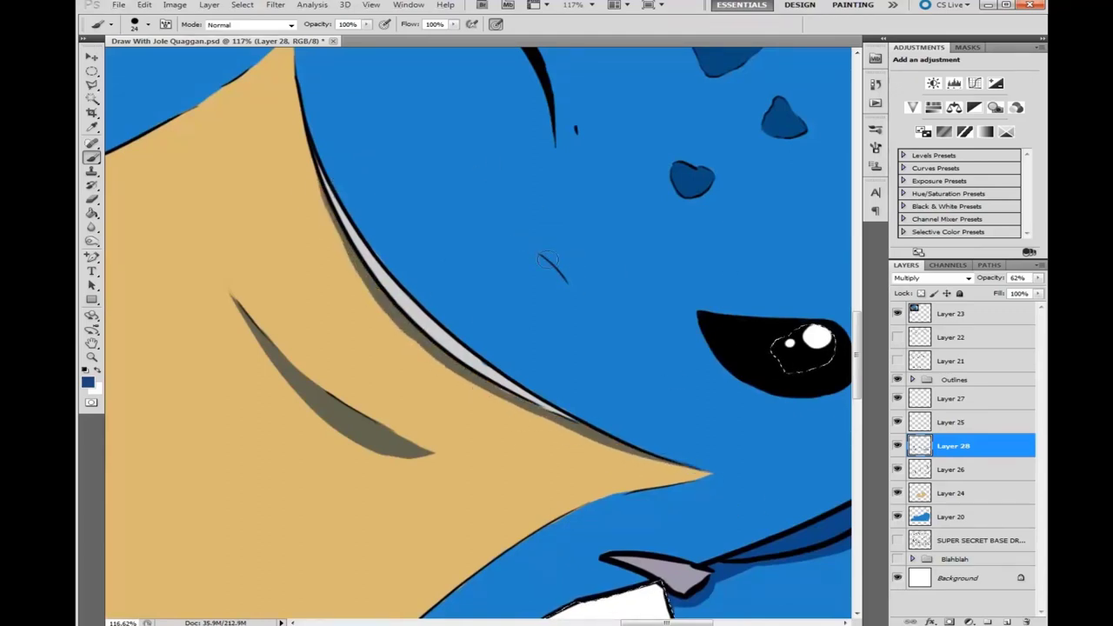
Paint a rounded crescent shadow on the upper side of the short curved cheek line
scroll(548, 261, "up", 4)
left_click_drag(481, 313, 550, 352)
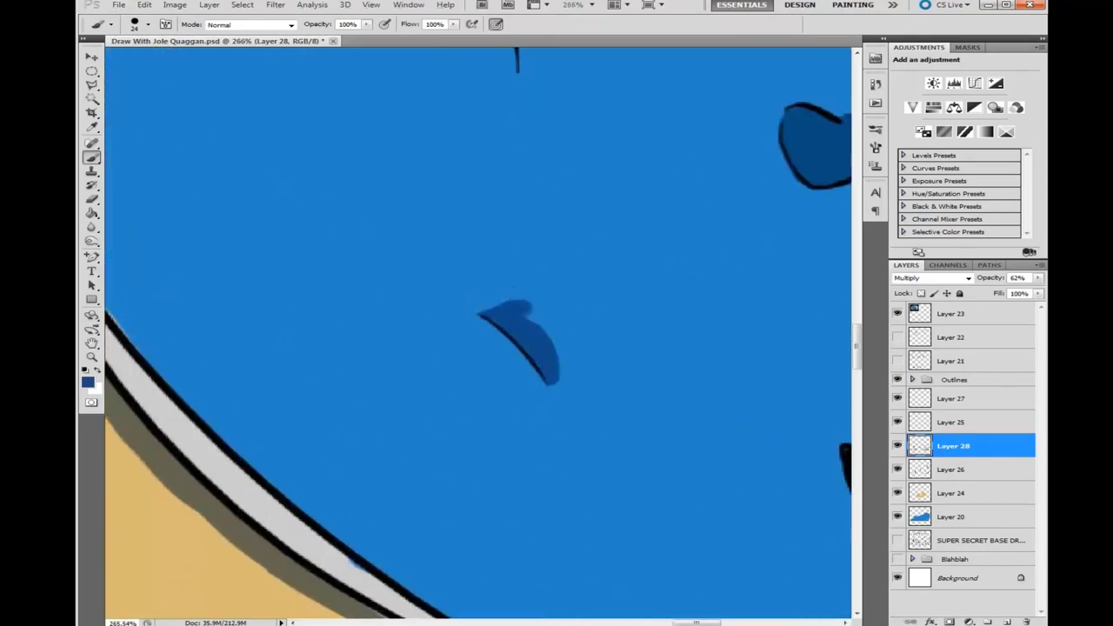
left_click_drag(532, 307, 468, 309)
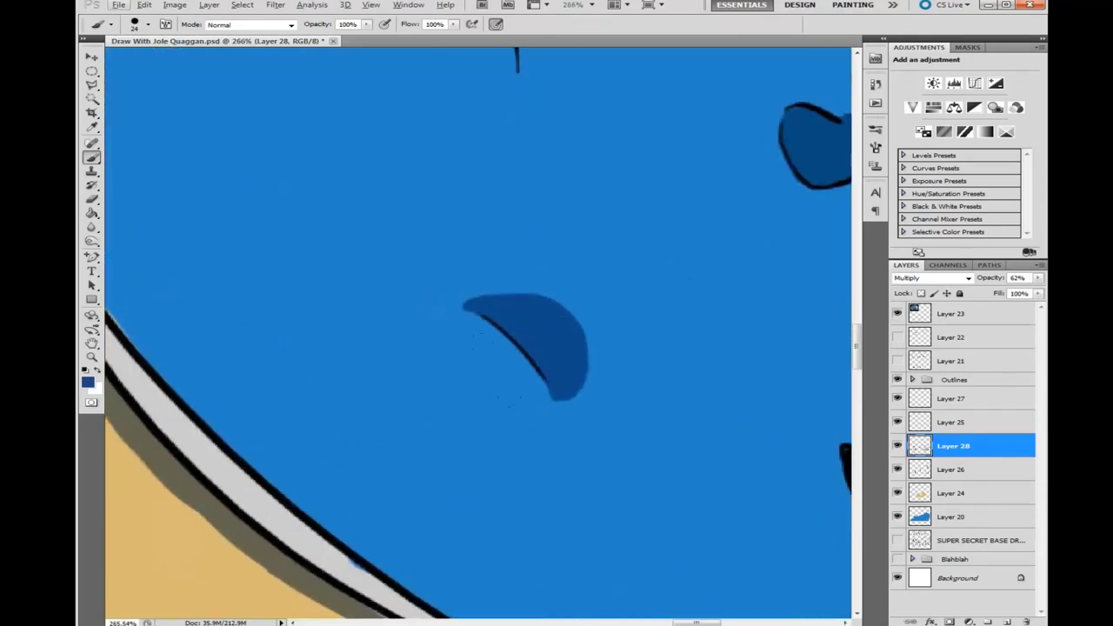
scroll(548, 181, "down", 5)
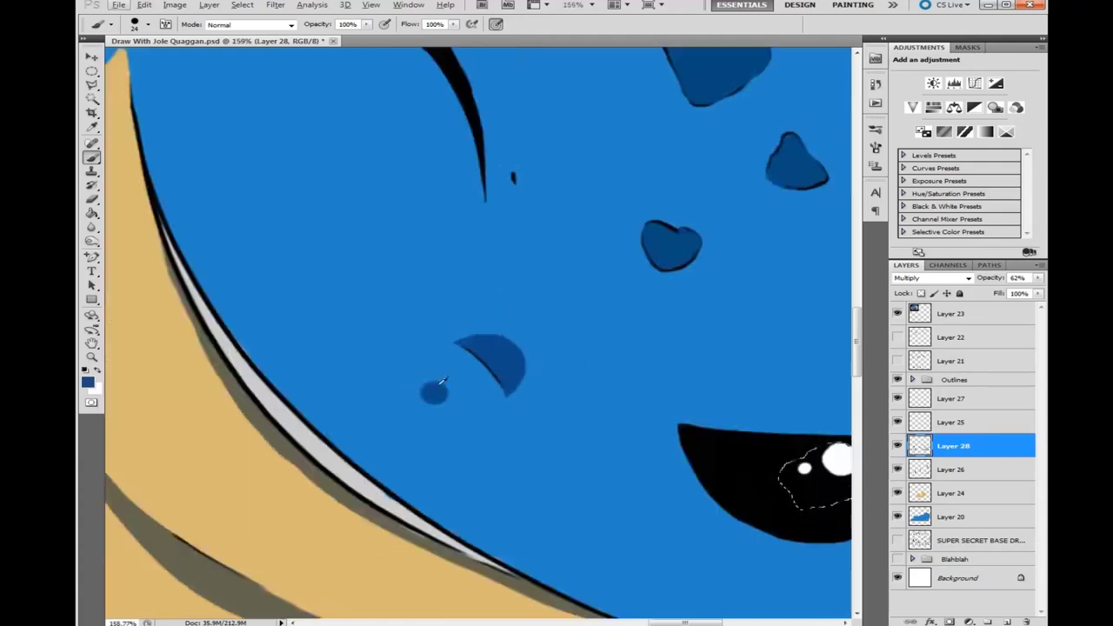
Shade the outer edge of the head from the claws beneath it up past the edge spots, undoing the last stroke
scroll(756, 439, "up", 3)
left_click_drag(755, 439, 424, 341)
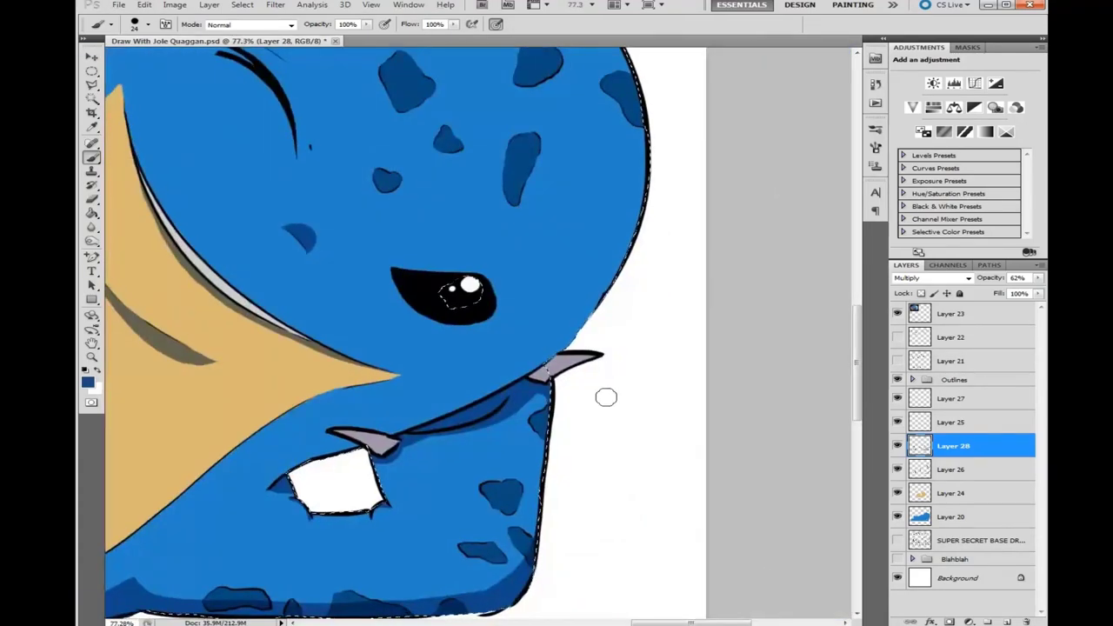
mouse_move(432, 414)
left_mouse_down()
mouse_move(578, 317)
mouse_move(639, 218)
mouse_move(648, 156)
left_mouse_up()
left_click_drag(666, 72, 678, 133)
left_click_drag(606, 363, 639, 113)
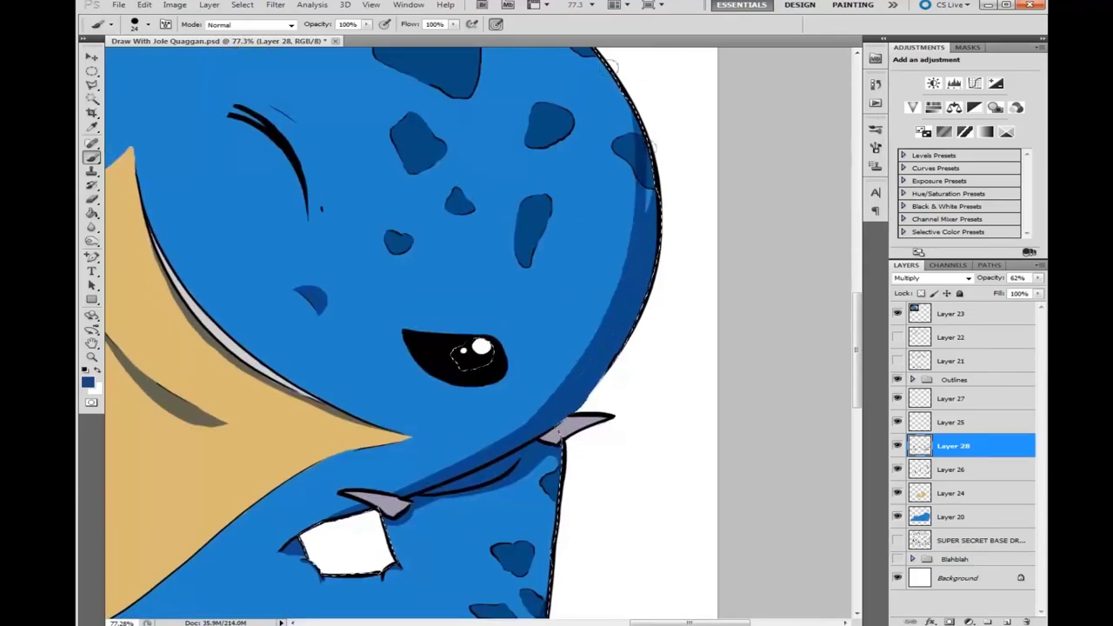
scroll(627, 243, "up", 3)
mouse_move(634, 330)
left_mouse_down()
mouse_move(565, 139)
mouse_move(645, 248)
left_mouse_up()
key("ctrl+z")
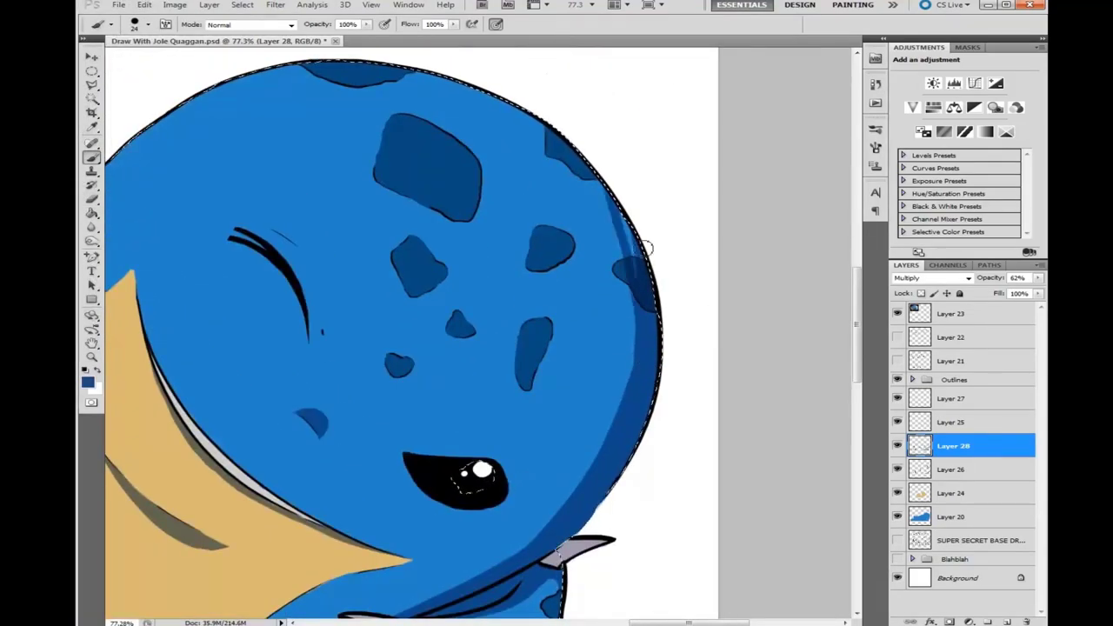
Outline a long curved shadow inside the tan belly's lower edge, from beside the thigh to the chest, redoing the first stroke
scroll(541, 148, "down", 5)
scroll(455, 397, "up", 4)
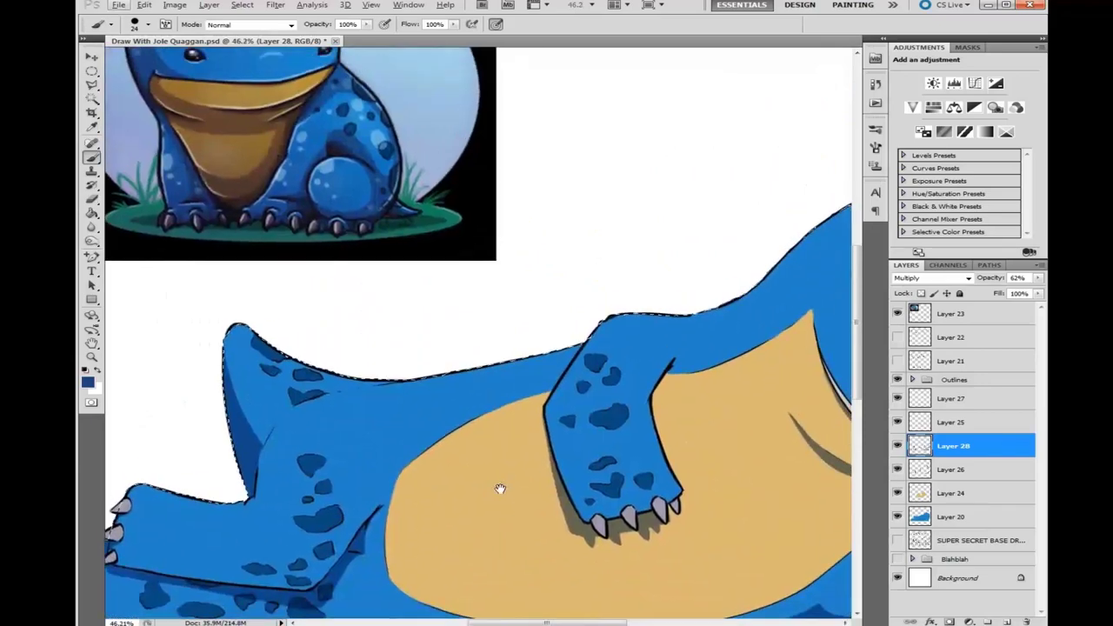
scroll(500, 488, "up", 3)
mouse_move(193, 313)
left_mouse_down()
mouse_move(226, 431)
mouse_move(742, 457)
left_mouse_up()
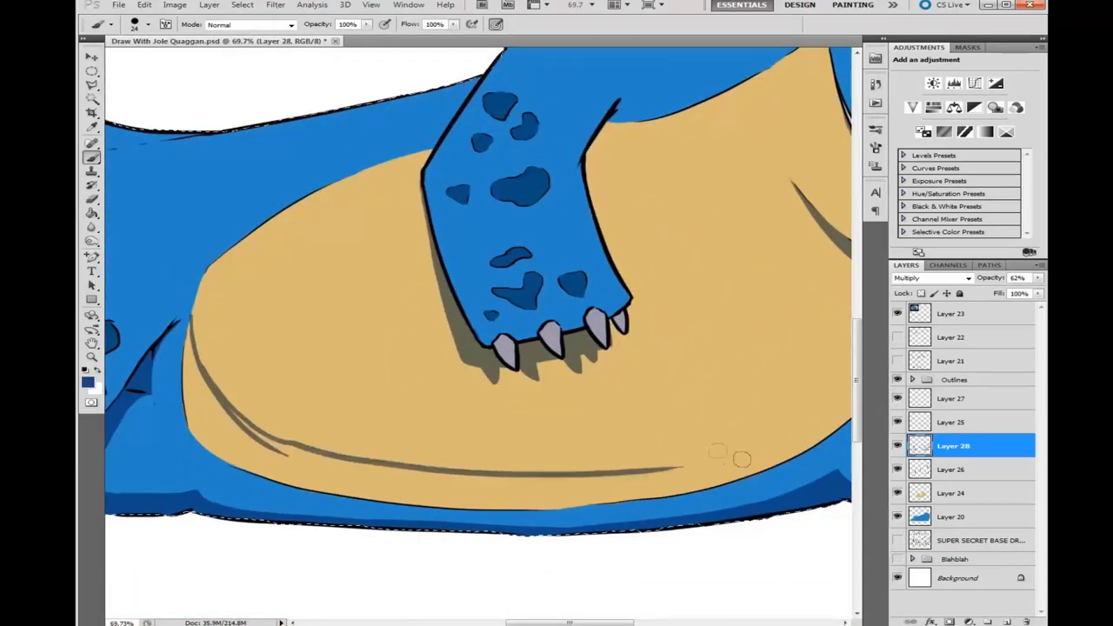
key("ctrl+z")
left_click_drag(224, 409, 601, 499)
scroll(725, 472, "right", 5)
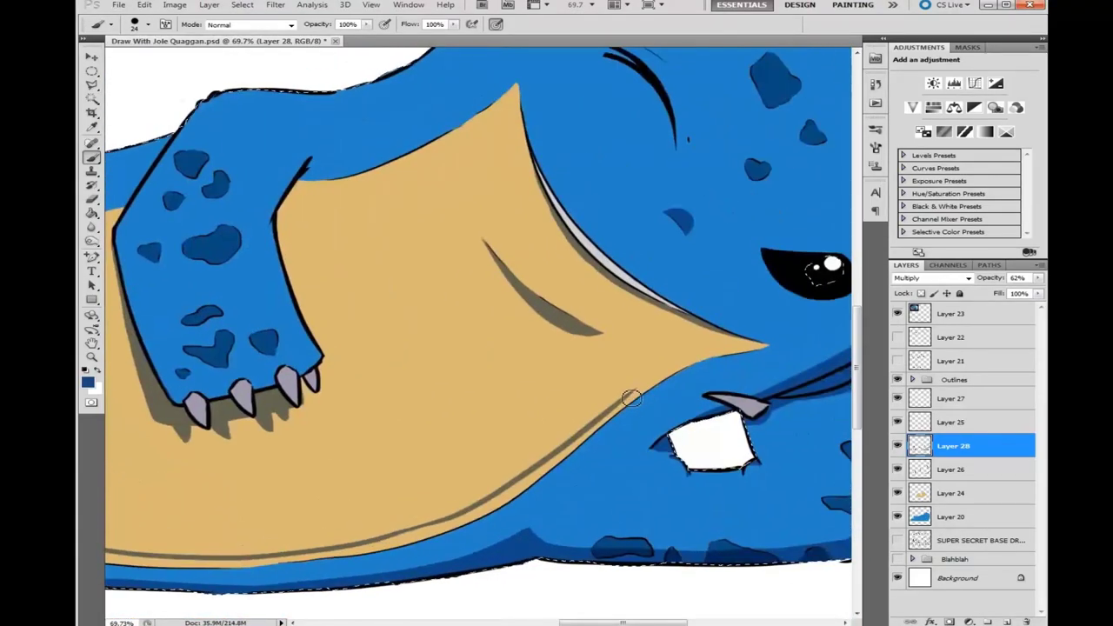
Fill in the shadow band between that curve and the belly's lower edge, tapering it towards the pointed chin tip
scroll(524, 264, "up", 5)
mouse_move(386, 179)
left_mouse_down()
mouse_move(372, 426)
mouse_move(395, 574)
mouse_move(296, 409)
left_mouse_up()
mouse_move(352, 331)
left_mouse_down()
mouse_move(434, 452)
mouse_move(556, 453)
left_mouse_up()
left_click_drag(315, 198, 346, 329)
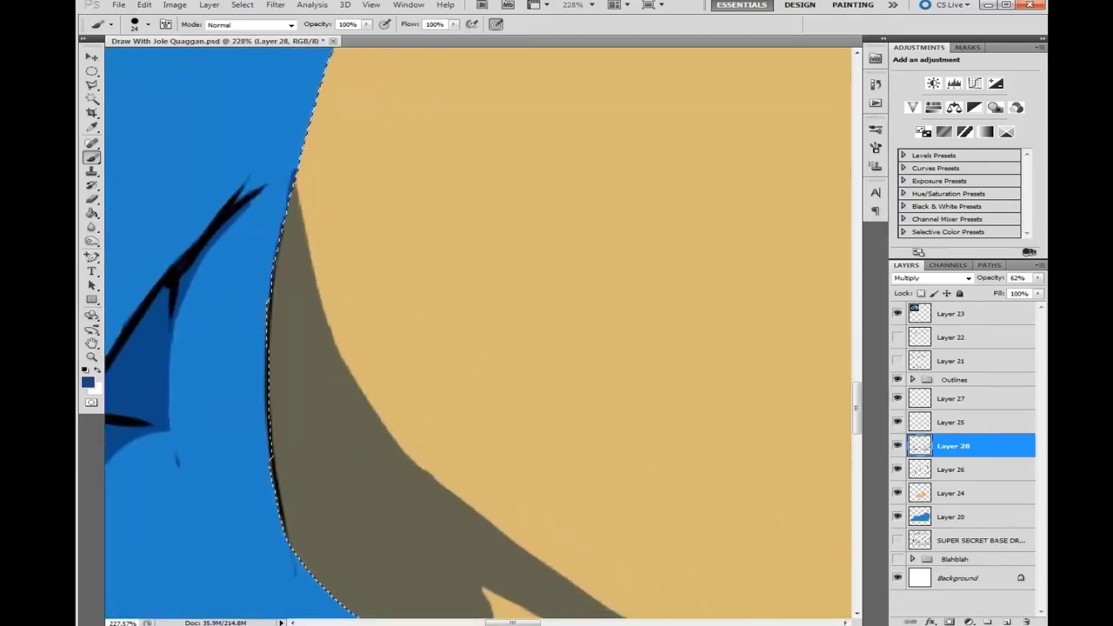
left_click_drag(346, 416, 174, 113)
left_click_drag(391, 406, 487, 530)
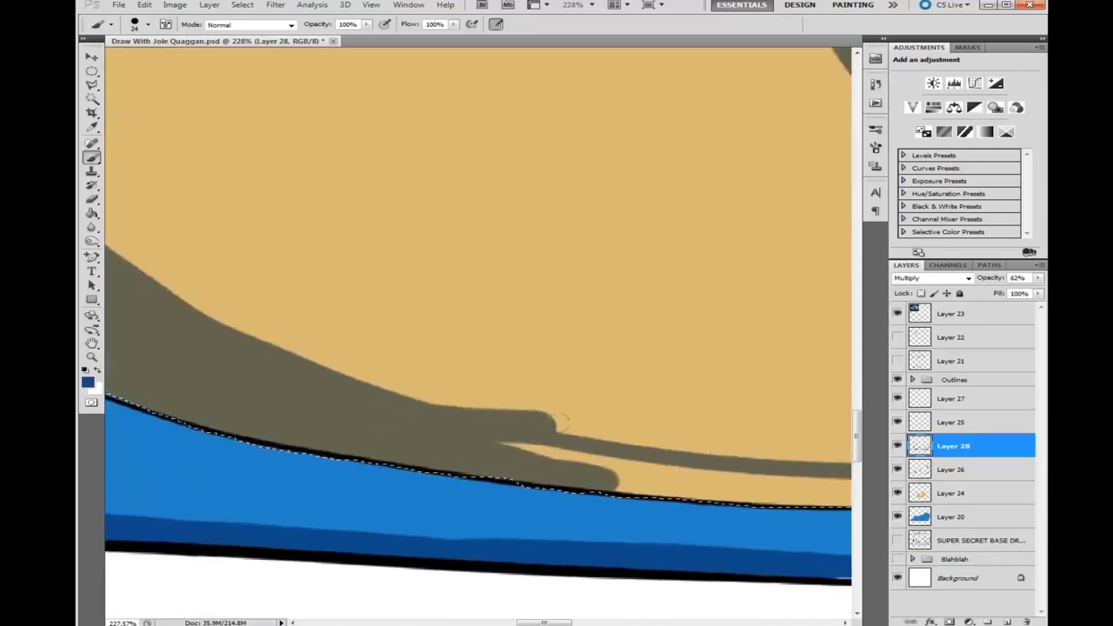
mouse_move(672, 501)
left_mouse_down()
mouse_move(383, 509)
mouse_move(442, 527)
mouse_move(506, 494)
mouse_move(478, 396)
left_mouse_up()
mouse_move(778, 340)
left_mouse_down()
mouse_move(678, 304)
mouse_move(554, 411)
mouse_move(271, 511)
left_mouse_up()
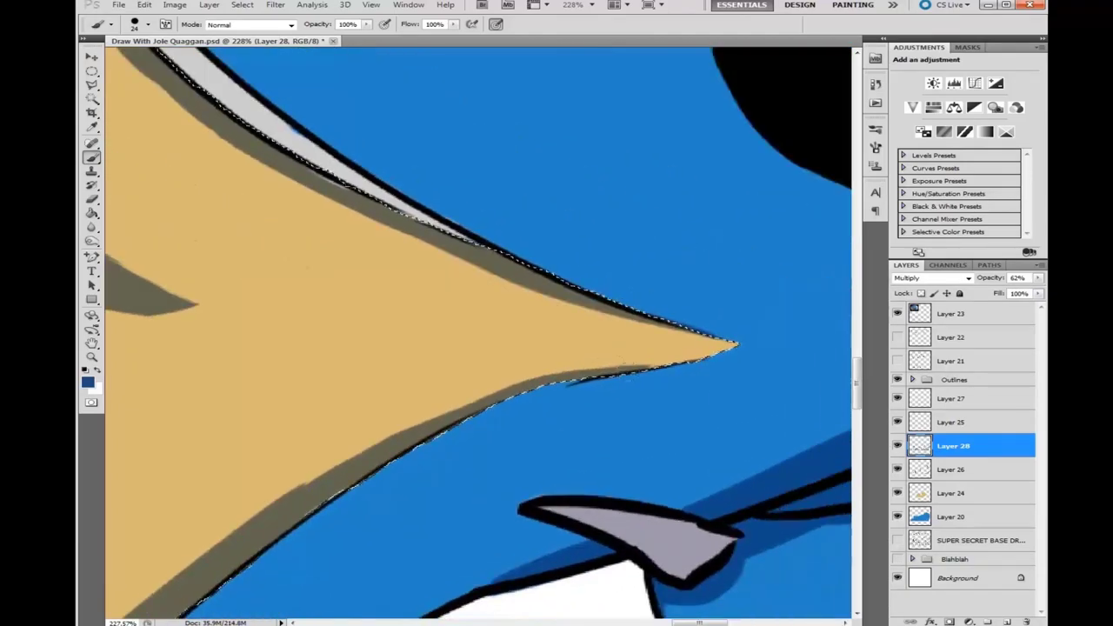
key("ctrl+0")
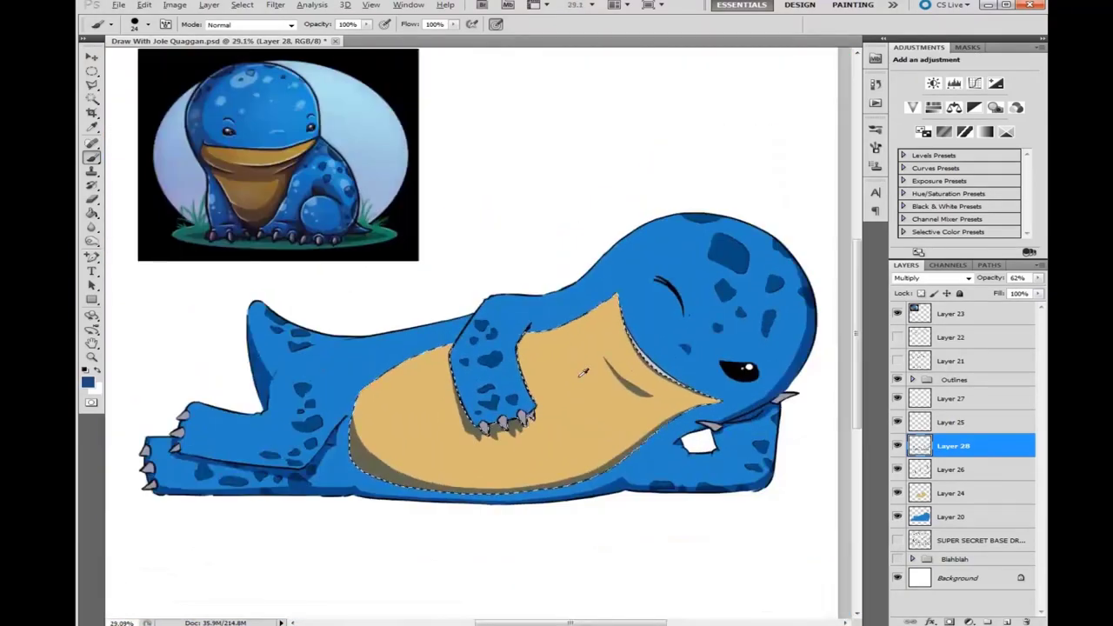
Add a new layer above Layer 20, load the blue body as a selection and apply dark blue gradients rising from its underside
key("m")
left_click(952, 516)
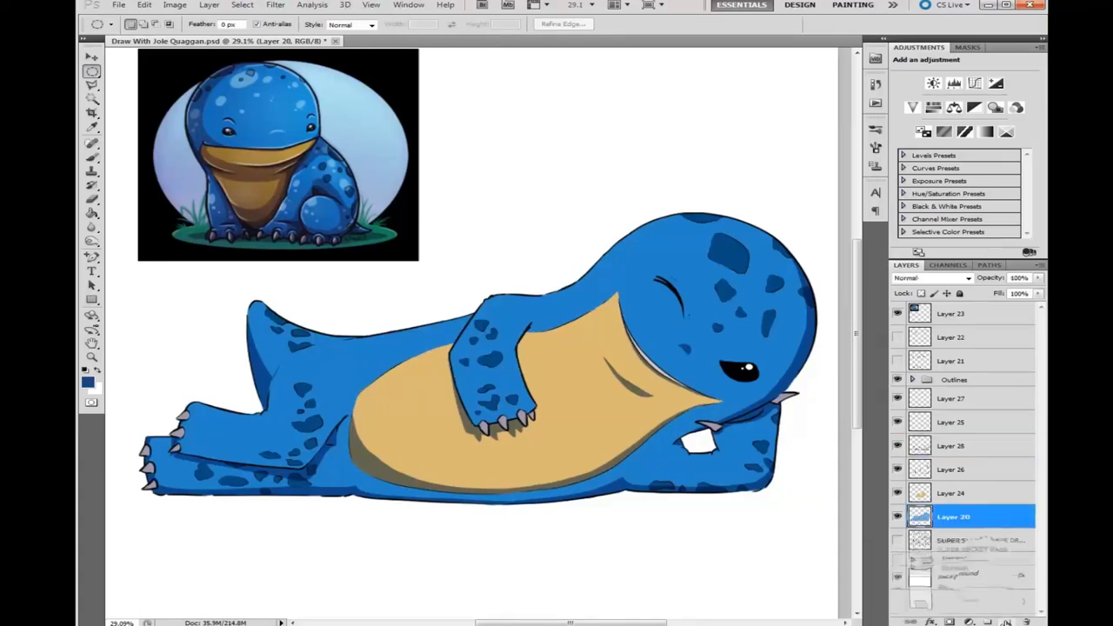
key("ctrl+shift+alt+n")
left_click(919, 540, "ctrl")
left_click(91, 214)
left_click_drag(497, 528, 489, 420)
left_click_drag(805, 362, 839, 384)
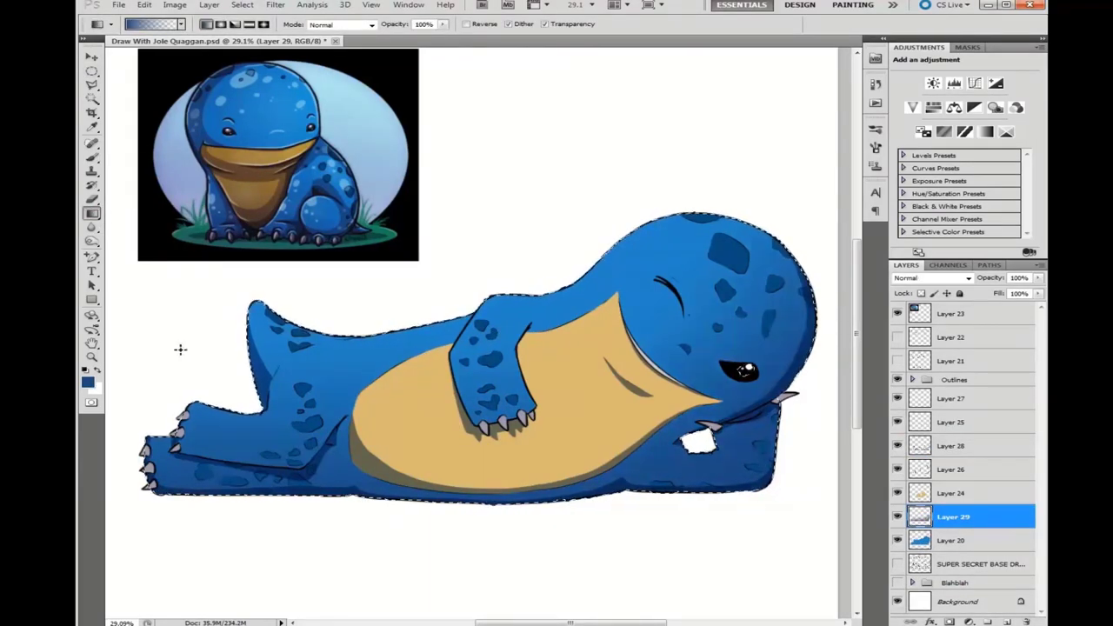
Sample a lighter blue and apply it as gradients from the top of the body on another new layer
left_click(537, 320, "alt")
key("ctrl+shift+alt+n")
left_click_drag(537, 320, 500, 187)
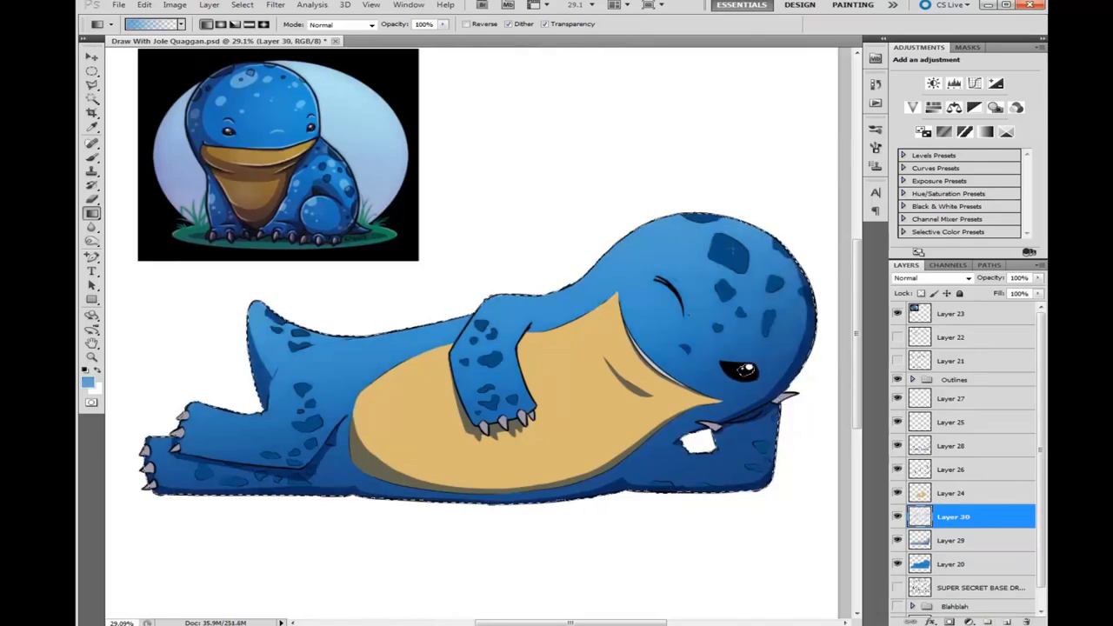
mouse_move(710, 125)
left_mouse_down()
mouse_move(643, 244)
mouse_move(257, 309)
left_mouse_up()
Create a new layer for highlights and choose a pale light blue as the brush colour
key("ctrl+shift+alt+n")
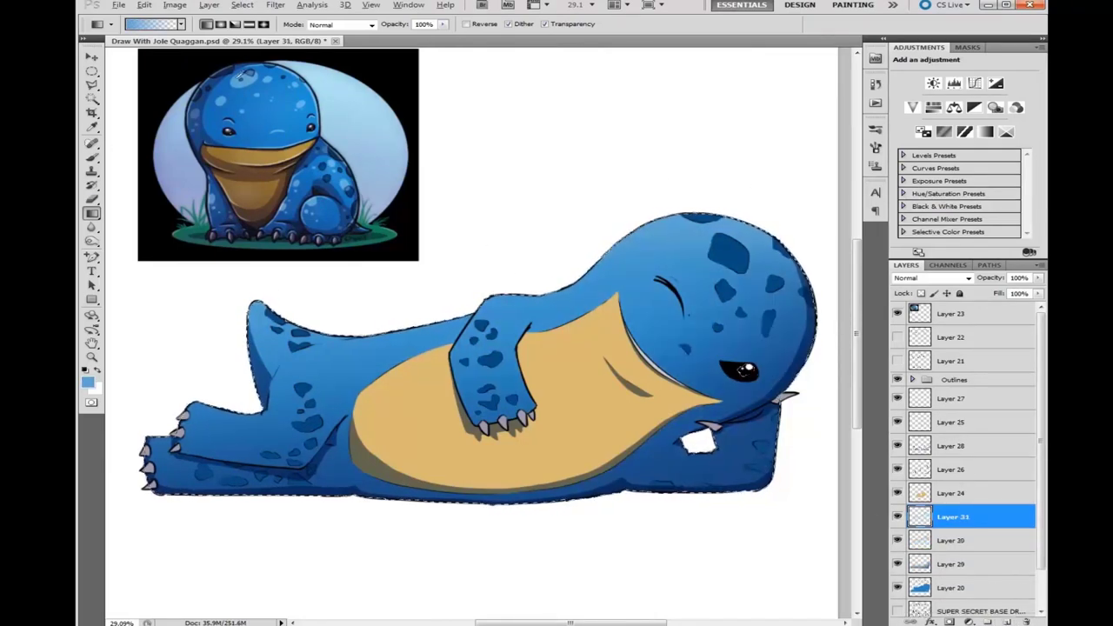
scroll(273, 333, "up", 5)
key("b")
left_click_drag(248, 231, 408, 315)
left_click_drag(209, 522, 196, 608)
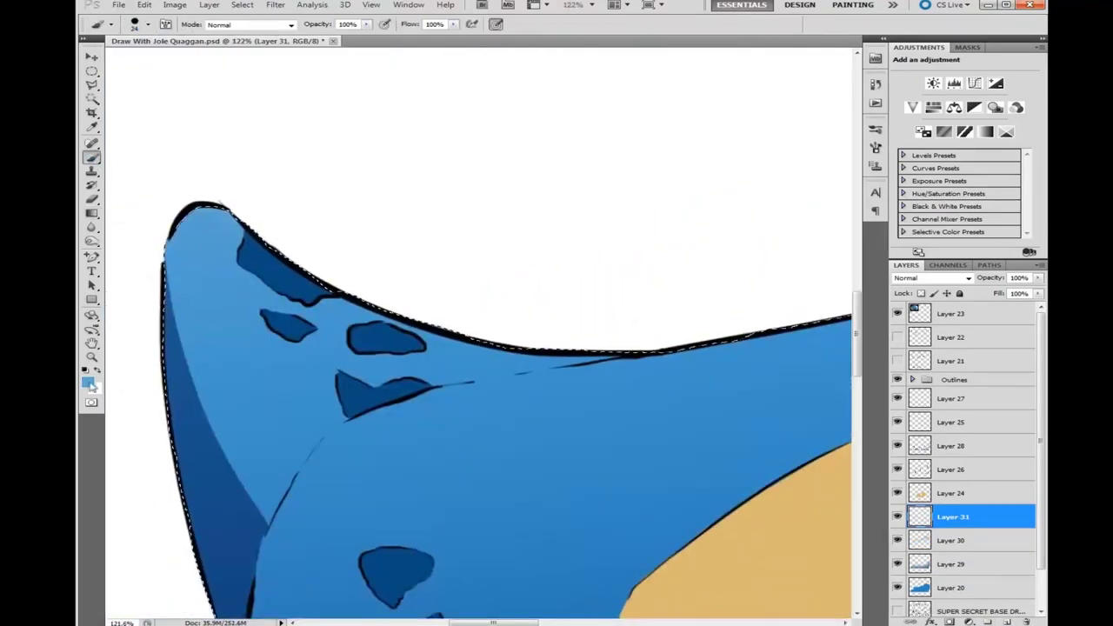
left_click(87, 381)
left_click(638, 174)
left_click(844, 139)
Paint pale blue highlights along the tail's upper edge and inside the curved thigh line
mouse_move(200, 218)
left_mouse_down()
mouse_move(269, 241)
mouse_move(383, 308)
mouse_move(642, 358)
left_mouse_up()
scroll(433, 431, "down", 3)
scroll(433, 430, "up", 3)
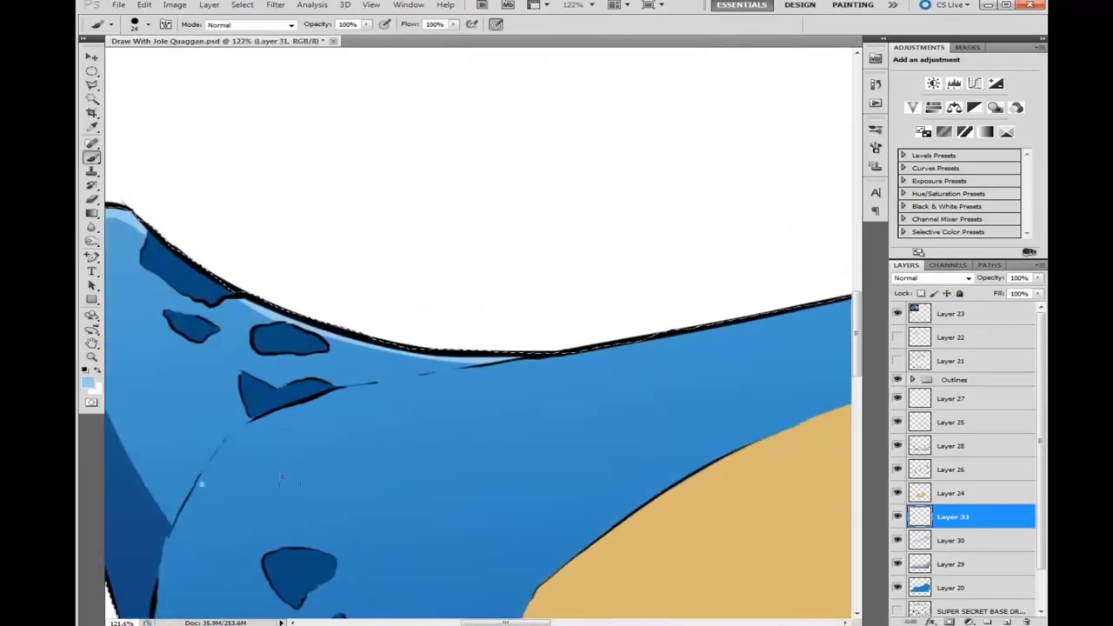
left_click_drag(205, 489, 335, 405)
scroll(211, 519, "down", 2)
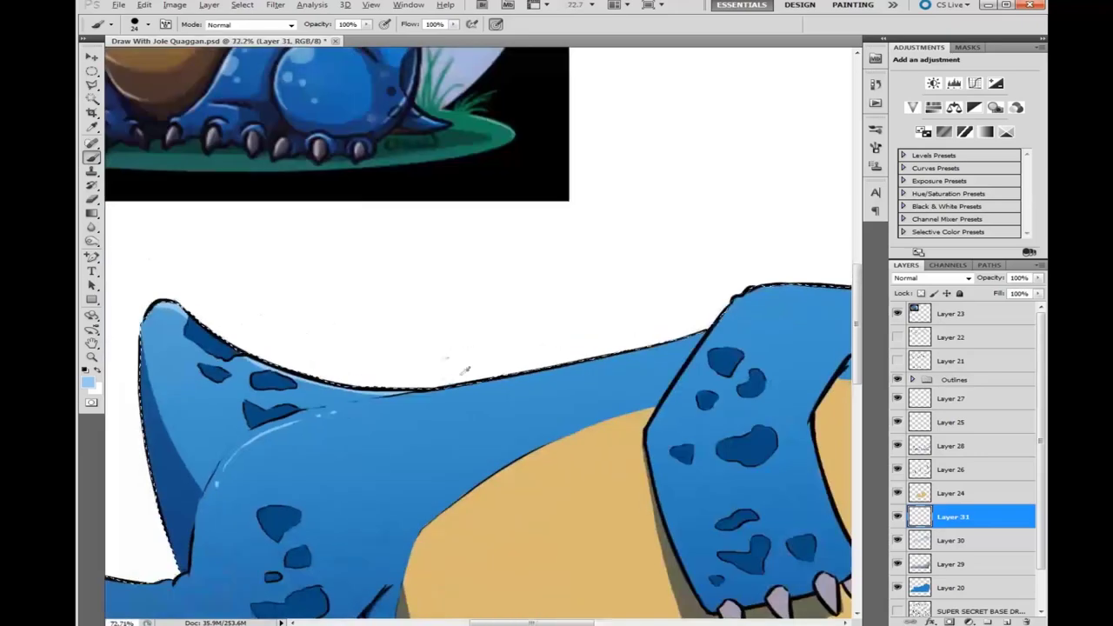
Paint pale blue highlights along the arm, shoulder, neck and top of the head, with small accents around the closed eye and mouth corner
left_click_drag(667, 473, 432, 351)
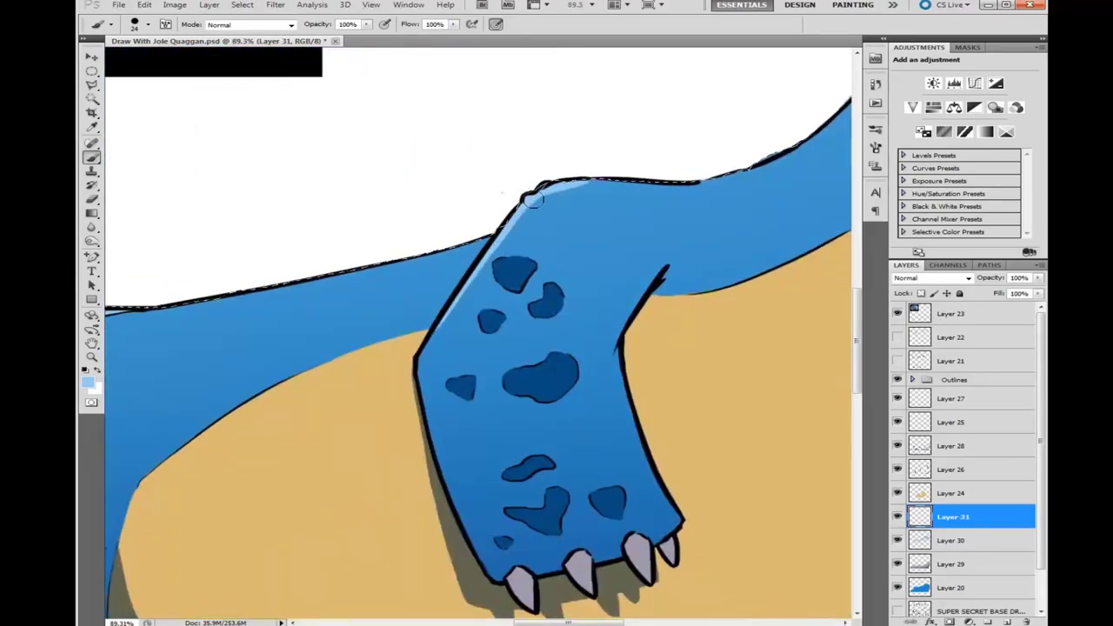
left_click_drag(703, 229, 417, 341)
mouse_move(369, 296)
left_mouse_down()
mouse_move(442, 304)
mouse_move(463, 290)
mouse_move(402, 406)
mouse_move(465, 375)
left_mouse_up()
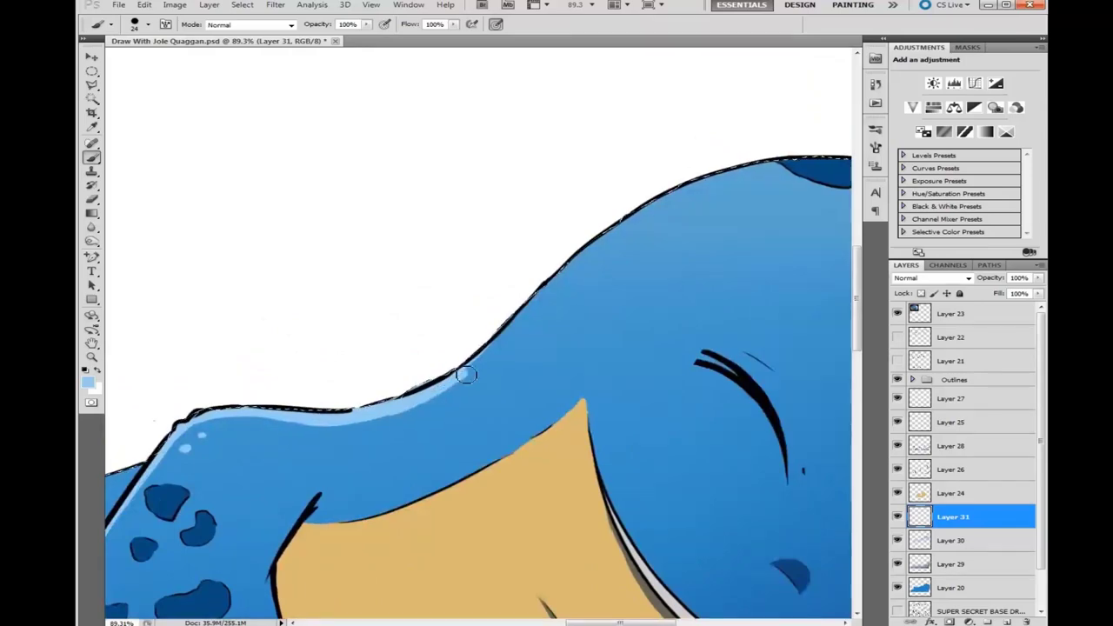
mouse_move(531, 309)
left_mouse_down()
mouse_move(643, 210)
mouse_move(735, 174)
mouse_move(830, 158)
mouse_move(550, 283)
mouse_move(611, 290)
left_mouse_up()
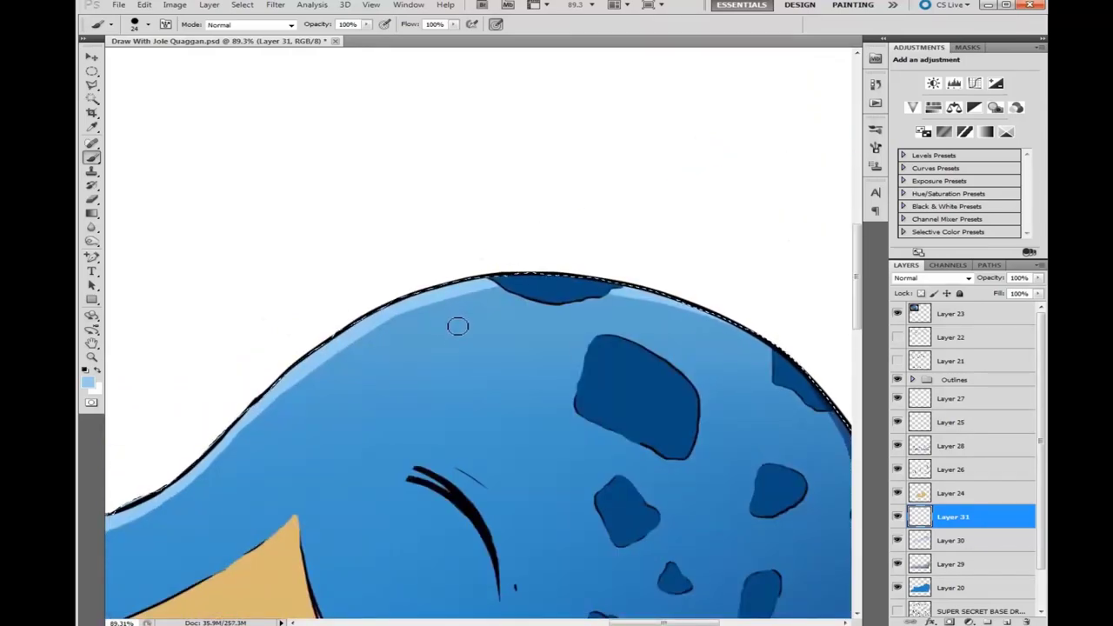
scroll(458, 326, "up", 3)
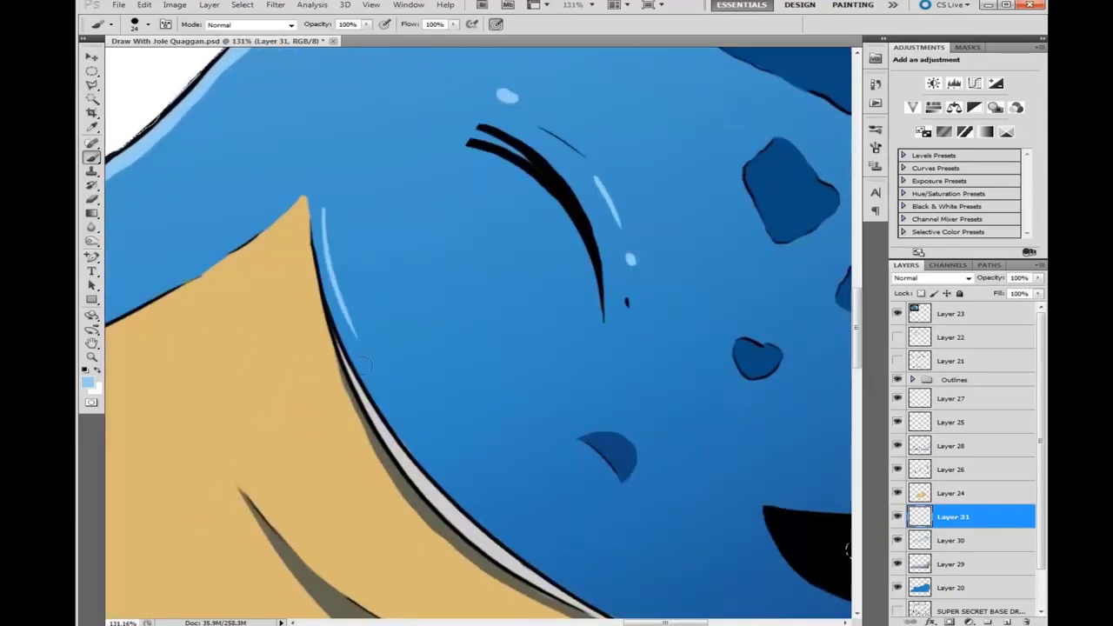
Paint pale blue highlights along the upper edges of both feet and an oval one behind the upper foot's claws
left_click_drag(211, 480, 728, 317)
scroll(412, 284, "down", 4)
scroll(485, 323, "up", 3)
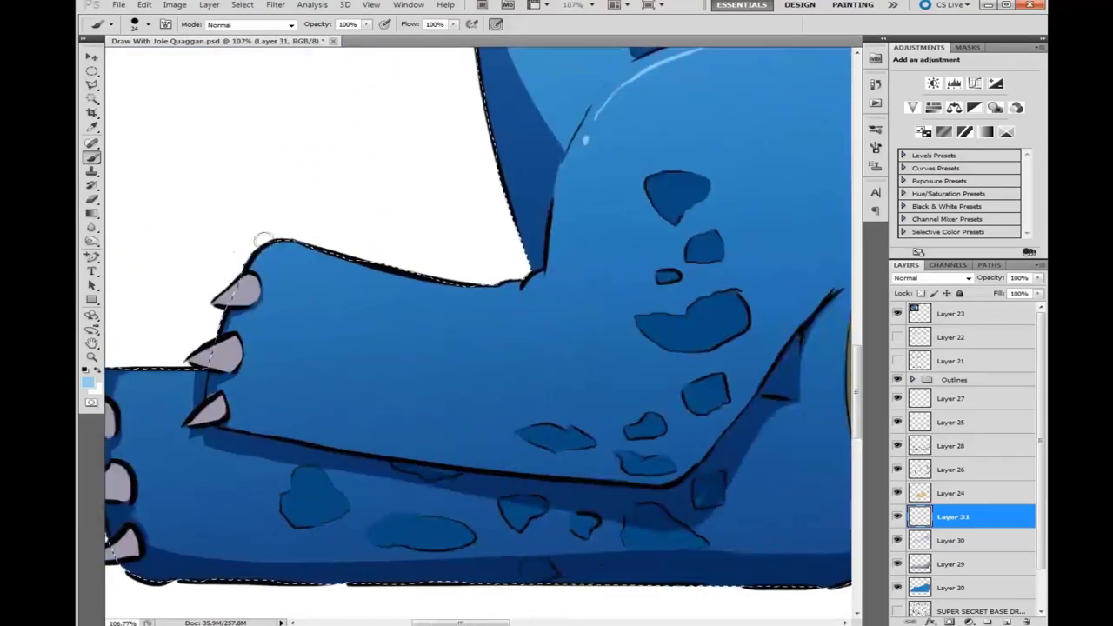
mouse_move(248, 252)
left_mouse_down()
mouse_move(352, 267)
mouse_move(522, 285)
left_mouse_up()
mouse_move(139, 376)
left_mouse_down()
mouse_move(409, 390)
mouse_move(377, 395)
left_mouse_up()
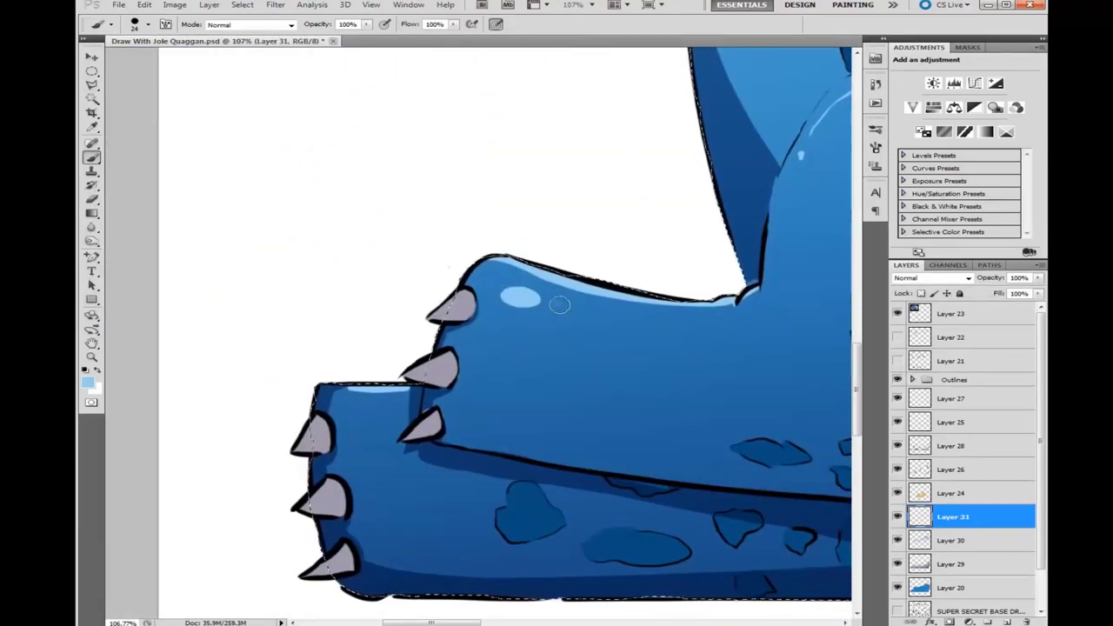
Move the highlight layer above the Multiply shadow layer and set its blend mode to Soft Light after trying Linear Burn and Color Dodge
scroll(508, 298, "down", 4)
scroll(454, 258, "down", 4)
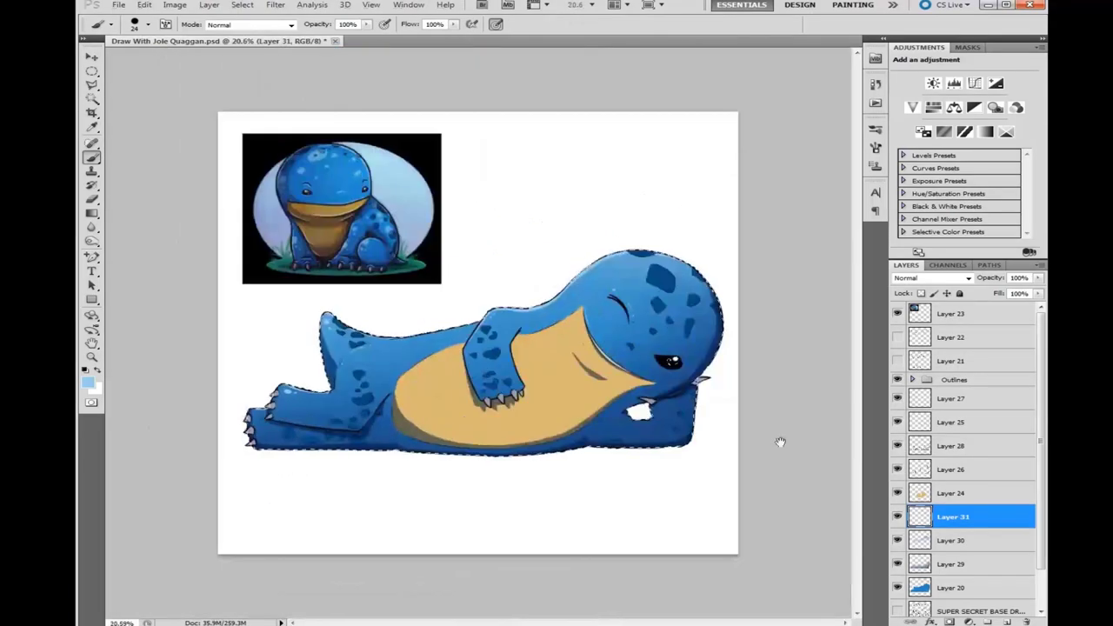
left_click(930, 278)
left_click(905, 377)
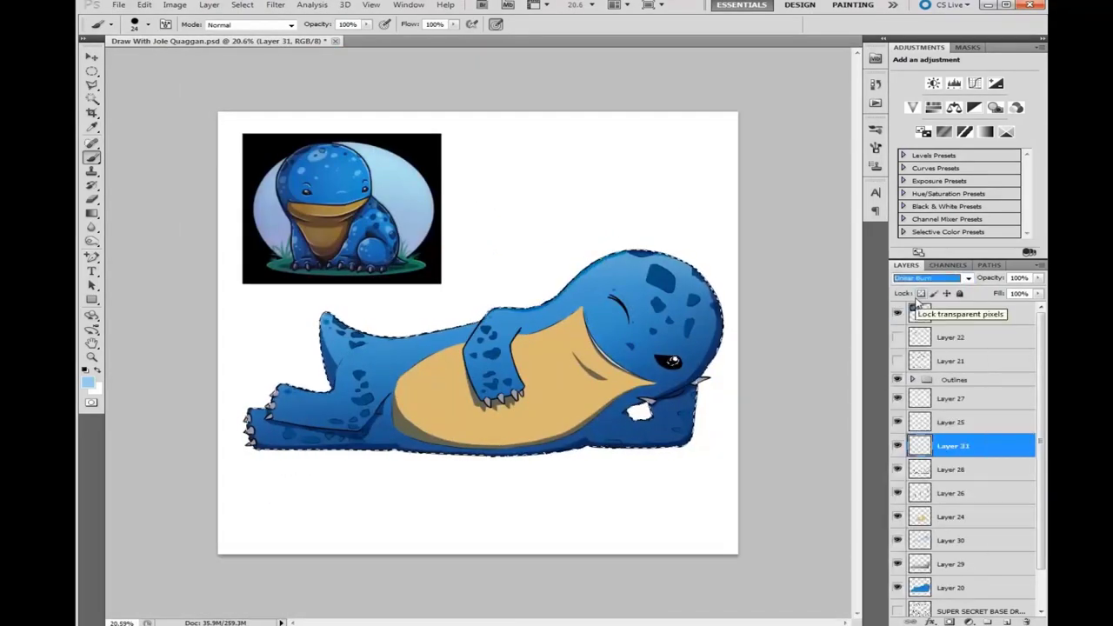
scroll(632, 249, "up", 4)
left_click(930, 277)
left_click(909, 448)
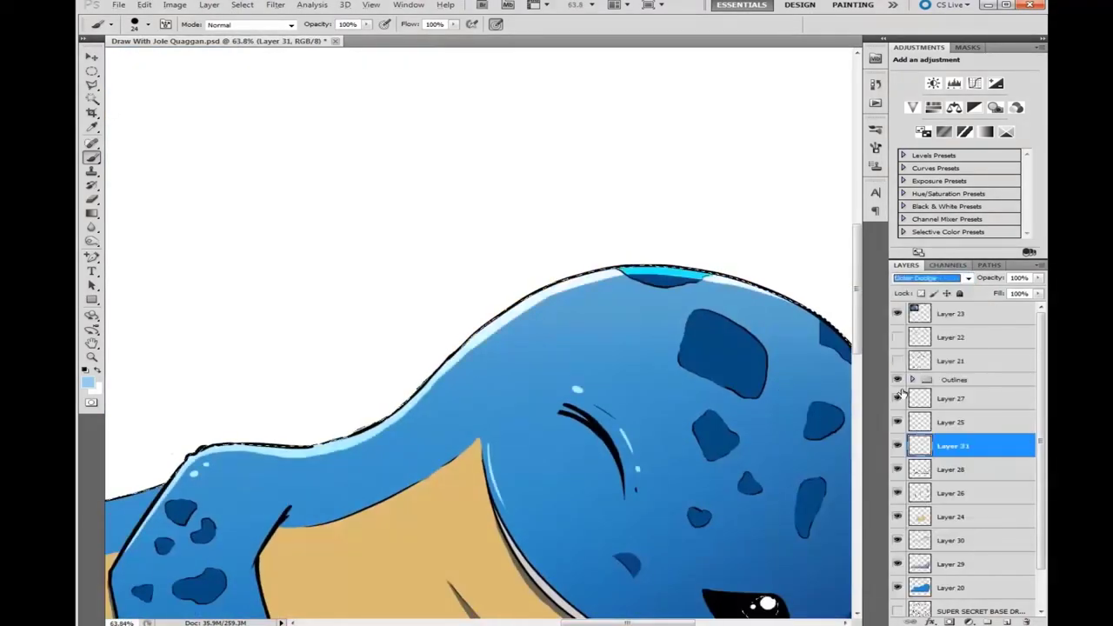
scroll(427, 79, "down", 3)
scroll(567, 450, "up", 3)
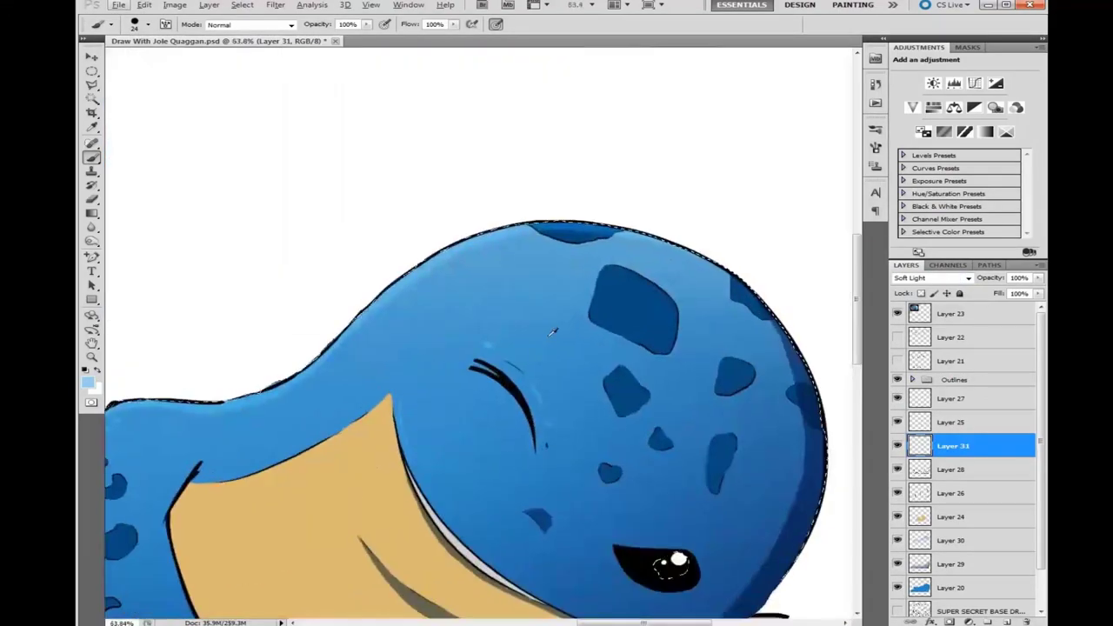
Paint soft oval highlight spots on the head, arm, tail, thigh, foot and upper belly
left_click_drag(706, 313, 749, 329)
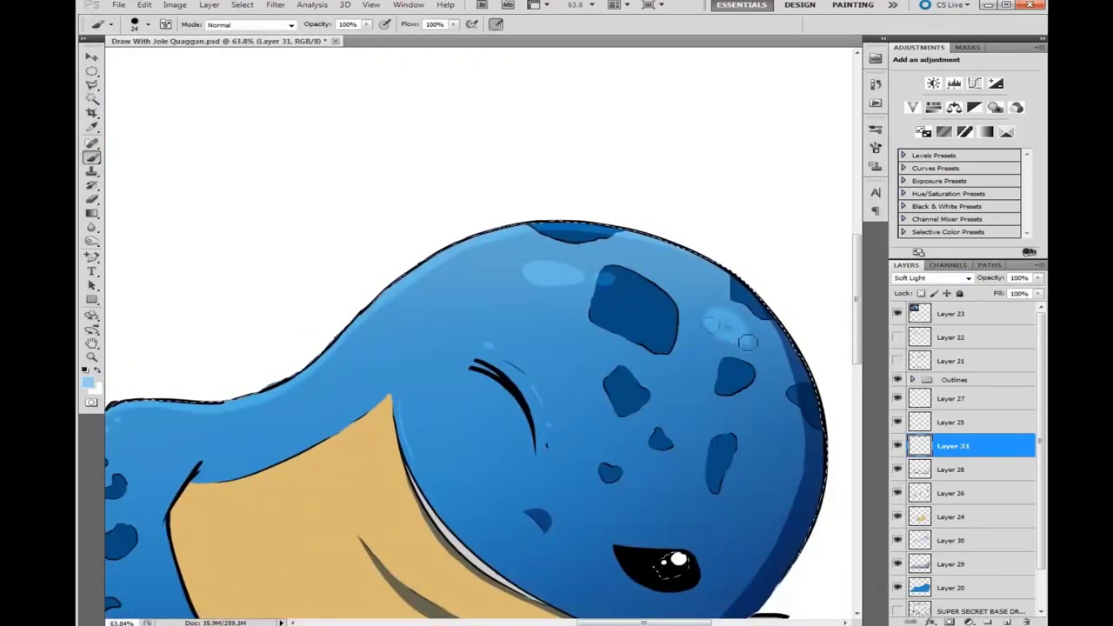
left_click_drag(703, 300, 724, 319)
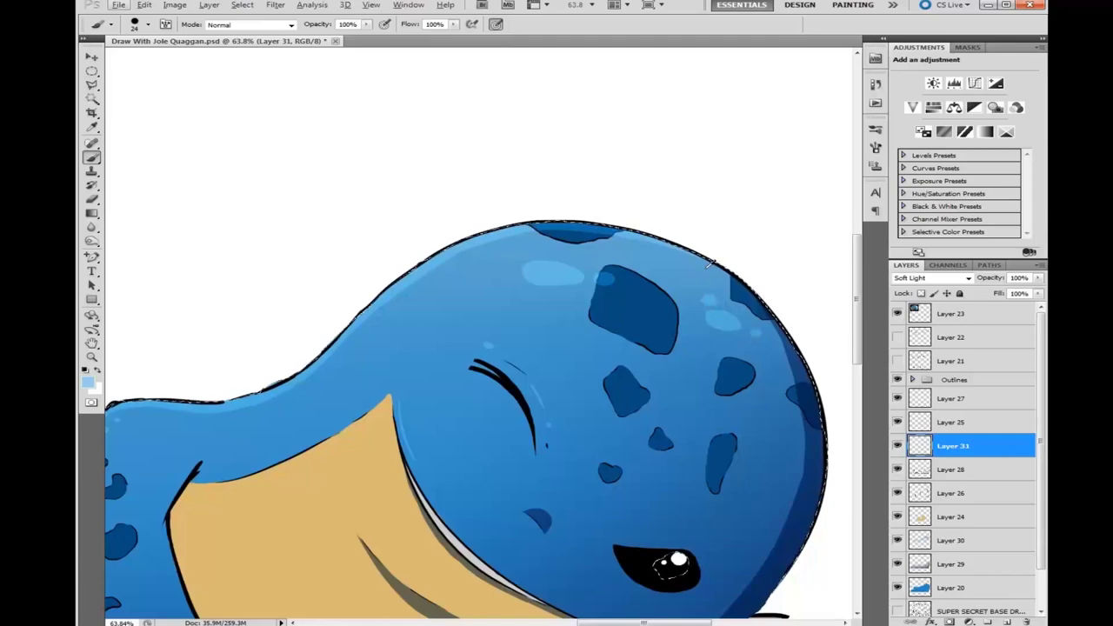
scroll(671, 565, "down", 3)
scroll(671, 565, "left", 5)
scroll(572, 265, "down", 1)
scroll(572, 265, "left", 5)
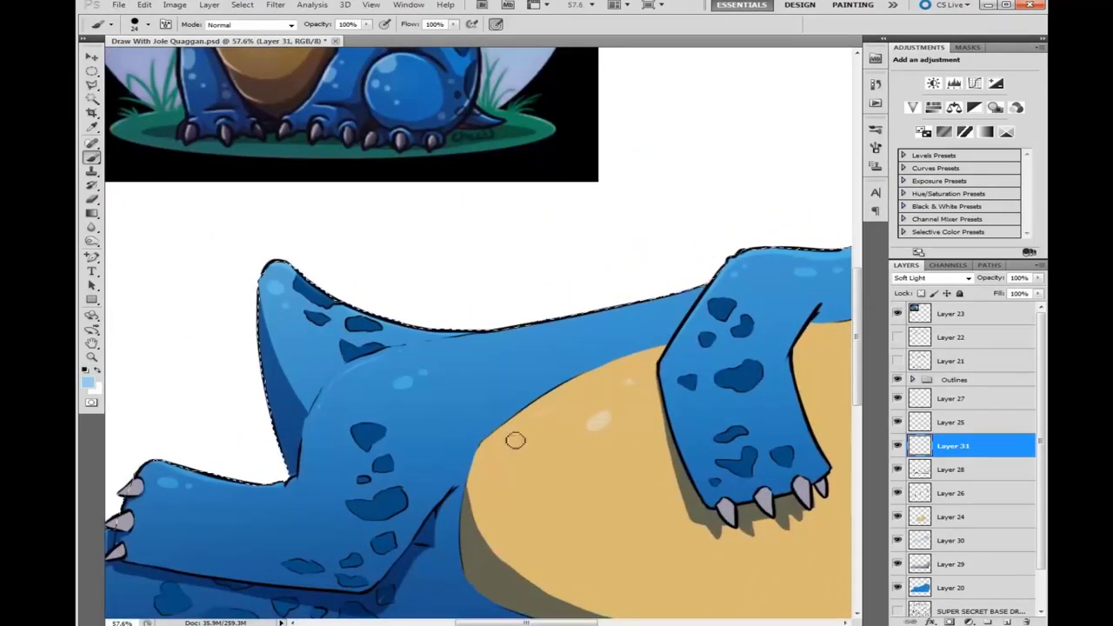
Paint a thin highlight above the chest crease and a small one beside the cheek mark, and clear the selection
scroll(514, 438, "right", 5)
scroll(711, 360, "right", 3)
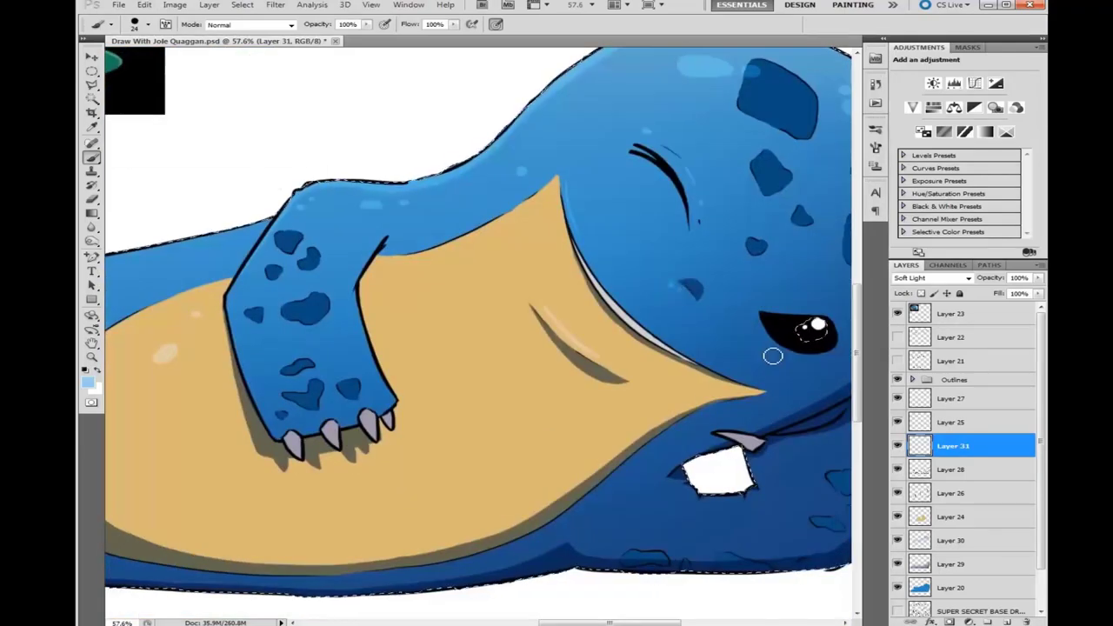
scroll(753, 361, "down", 5)
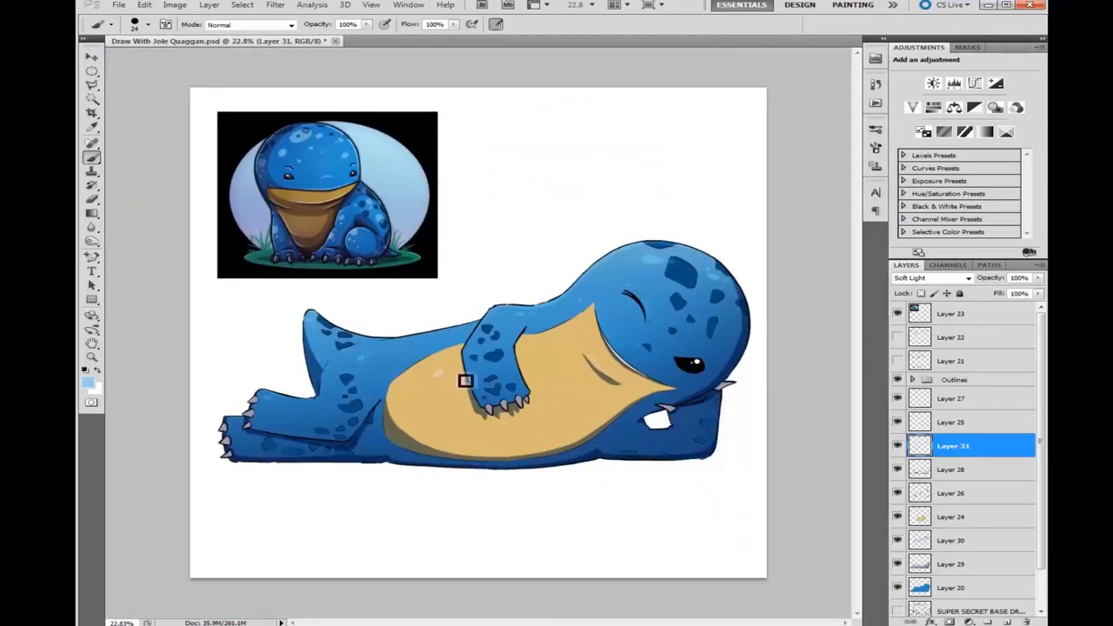
Load the tan belly as a selection, add a new layer above Layer 24 and sample a dark colour from the reference picture
left_click(920, 520)
left_click(919, 520, "ctrl")
key("ctrl+shift+alt+n")
scroll(314, 243, "up", 3)
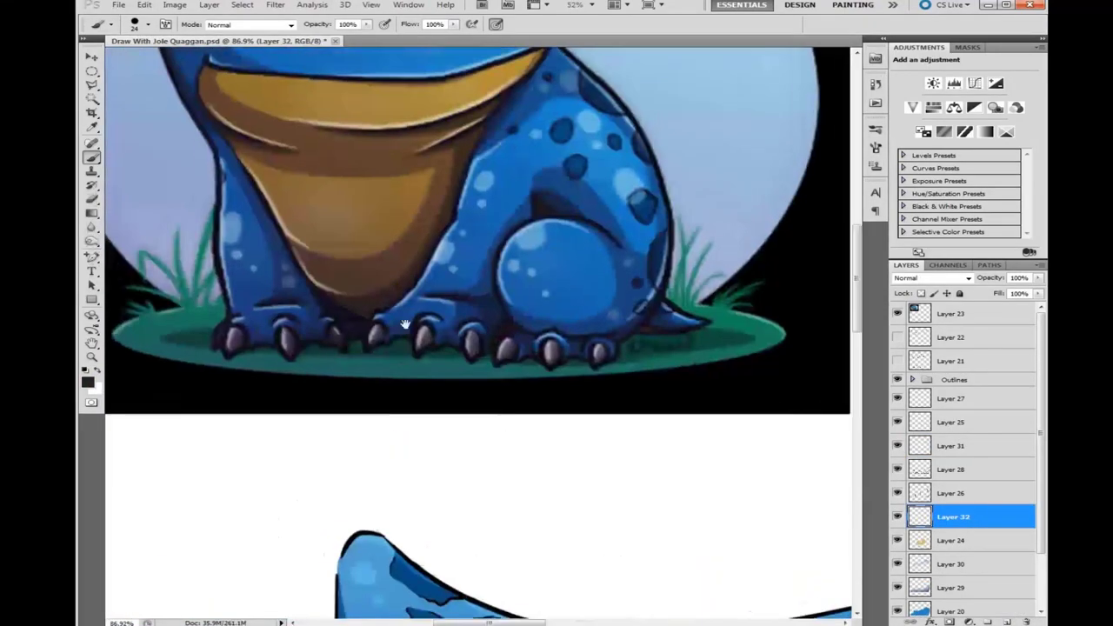
scroll(620, 360, "down", 2)
scroll(621, 360, "right", 3)
Apply dark brown gradients rising from the bottom of the belly and clear the selection
key("g")
left_click_drag(451, 548, 451, 344)
left_click_drag(469, 614, 470, 509)
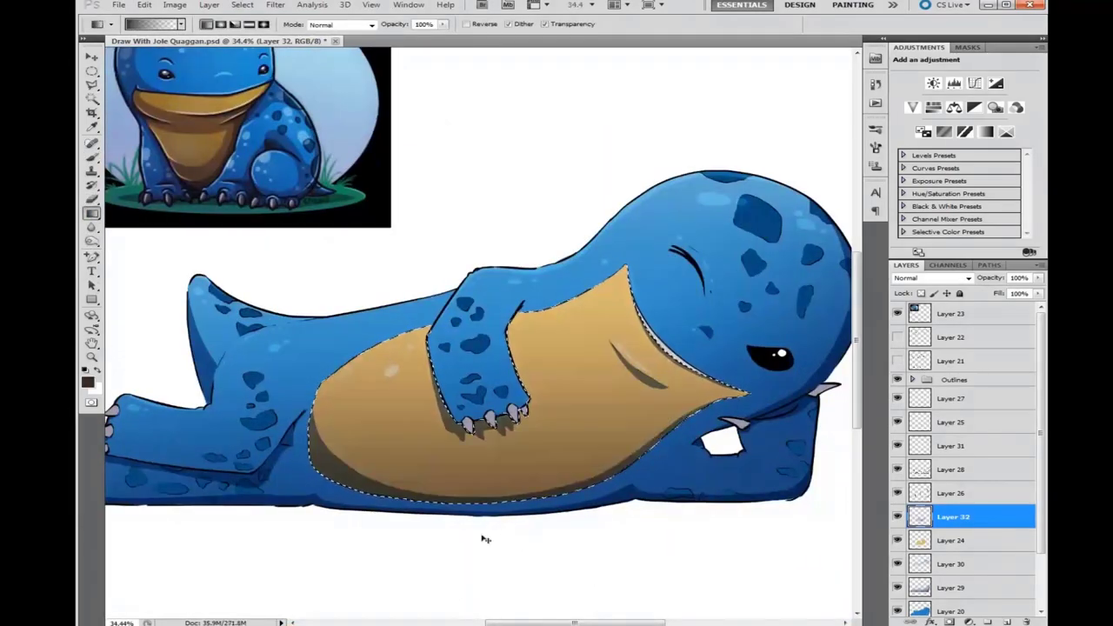
mouse_move(695, 552)
left_mouse_down()
mouse_move(670, 510)
mouse_move(478, 383)
left_mouse_up()
scroll(559, 407, "down", 2)
key("b")
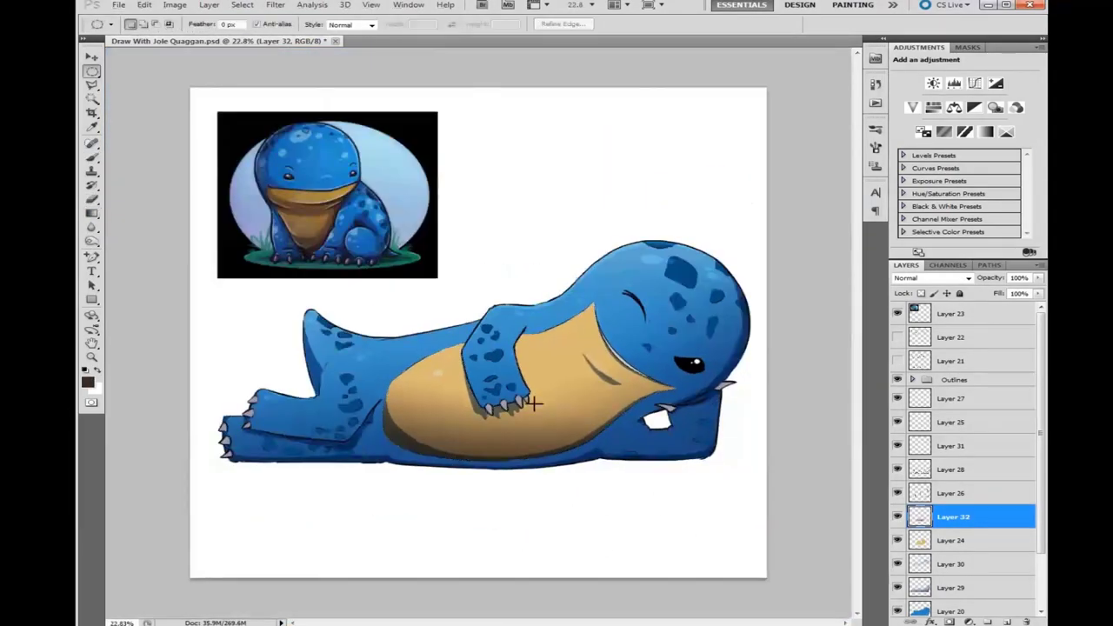
Add another new layer, sample a light tan, apply it as a gradient over the upper belly and clear the selection
key("ctrl+shift+alt+n")
scroll(474, 332, "up", 1)
scroll(274, 210, "up", 3)
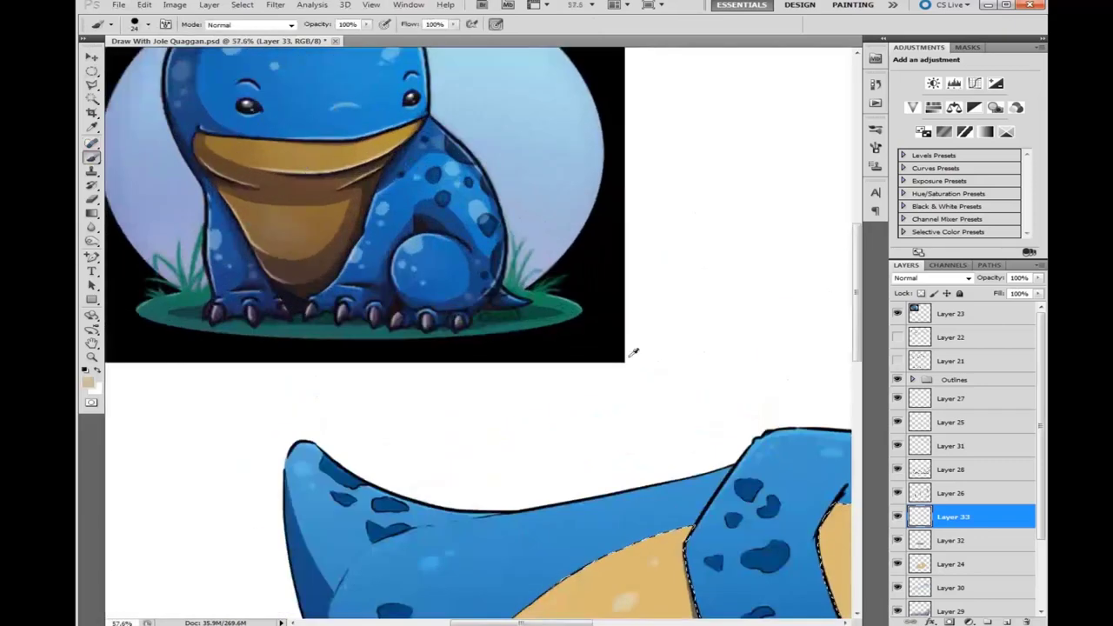
scroll(633, 348, "down", 4)
key("g")
key("ctrl+d")
scroll(573, 373, "down", 2)
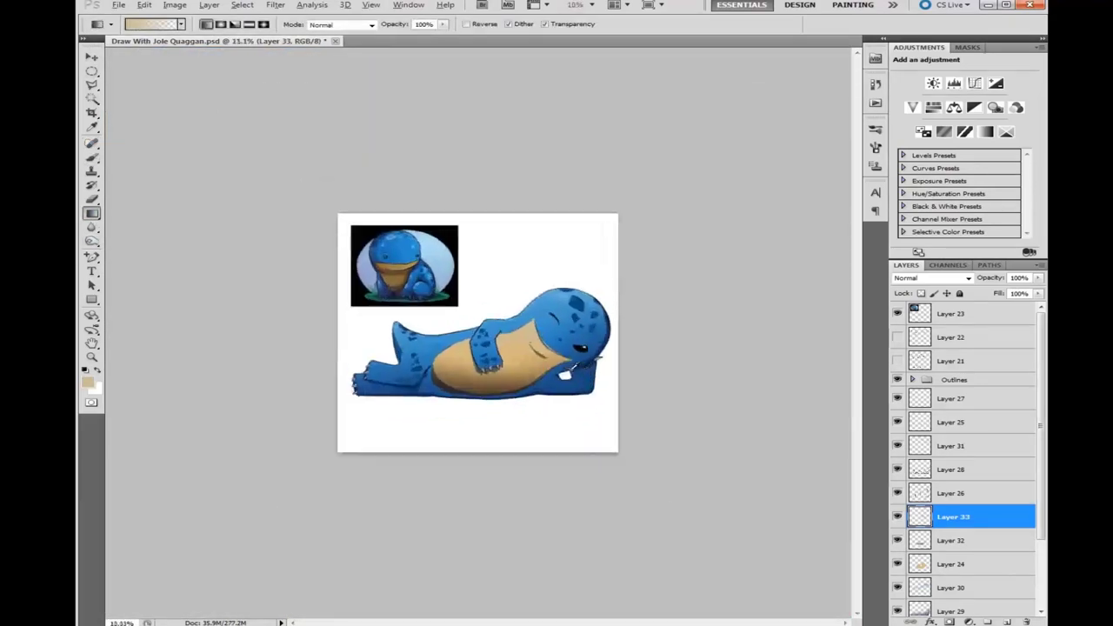
Load the blue body as a selection, paint light blue spots between the head markings on Soft Light Layer 31, and clear the selection
scroll(573, 374, "up", 4)
scroll(927, 584, "down", 2)
left_click(950, 540)
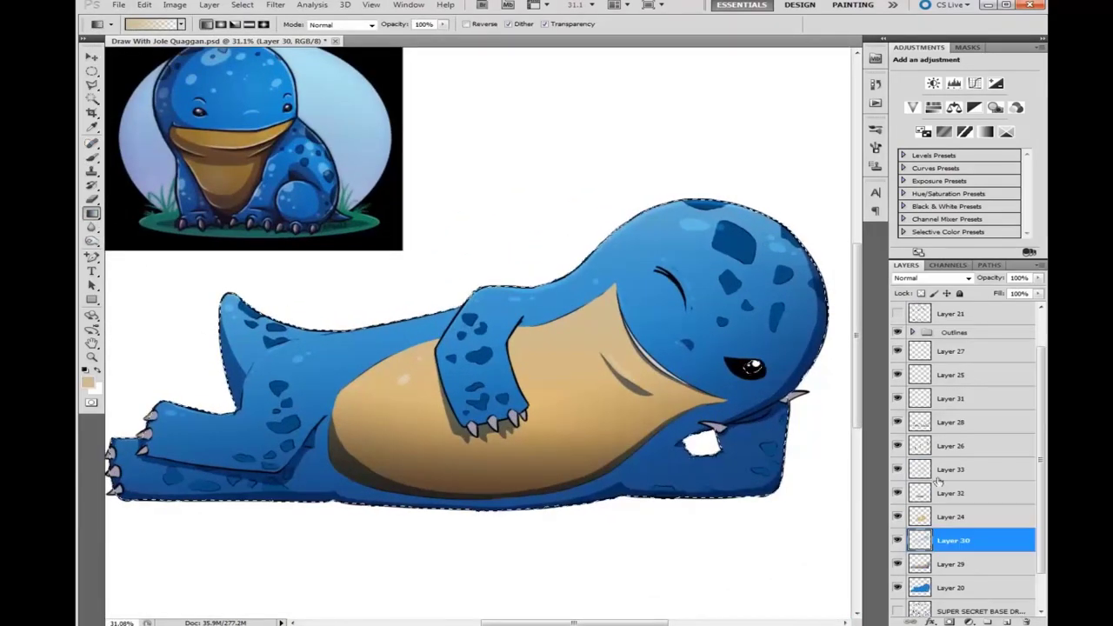
left_click(950, 469)
left_click(920, 540, "ctrl")
left_click(951, 399)
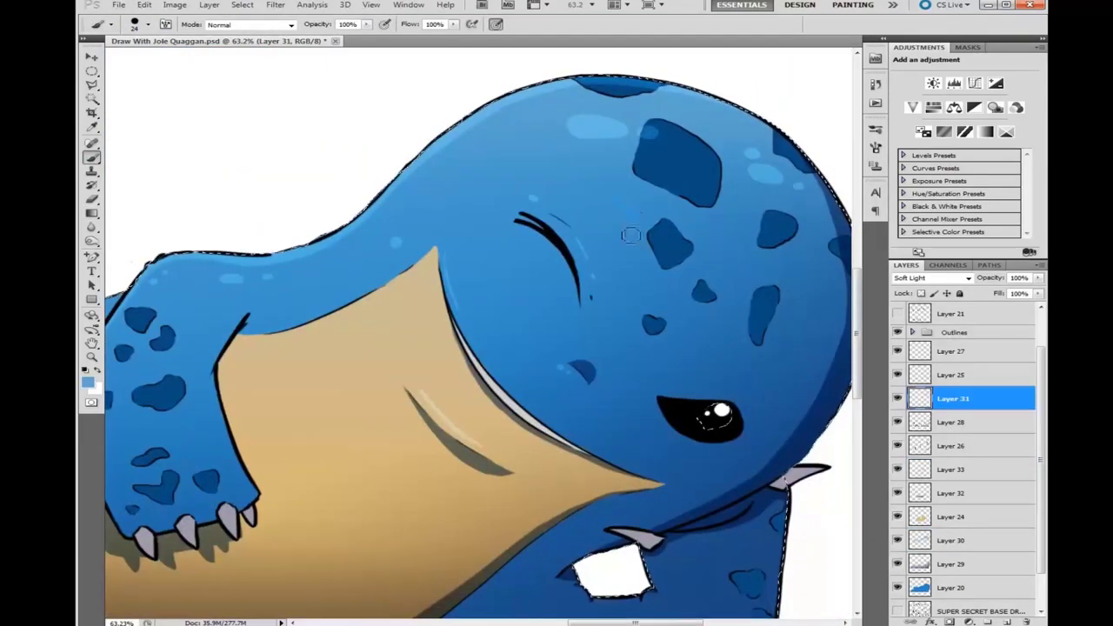
left_click(620, 218)
left_click(717, 235)
left_click(488, 150)
key("ctrl+minus")
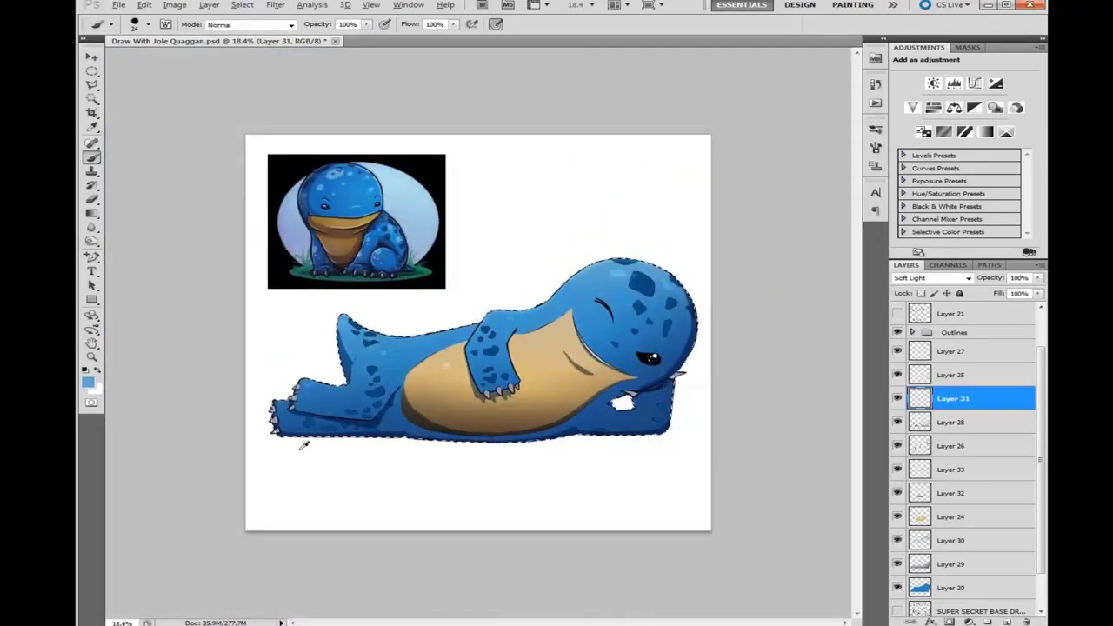
scroll(525, 365, "up", 3)
scroll(525, 365, "down", 2)
key("m")
key("ctrl+d")
Paint soft light blue spots over the arm propping up the head and over the lower body and legs
scroll(670, 465, "up", 8)
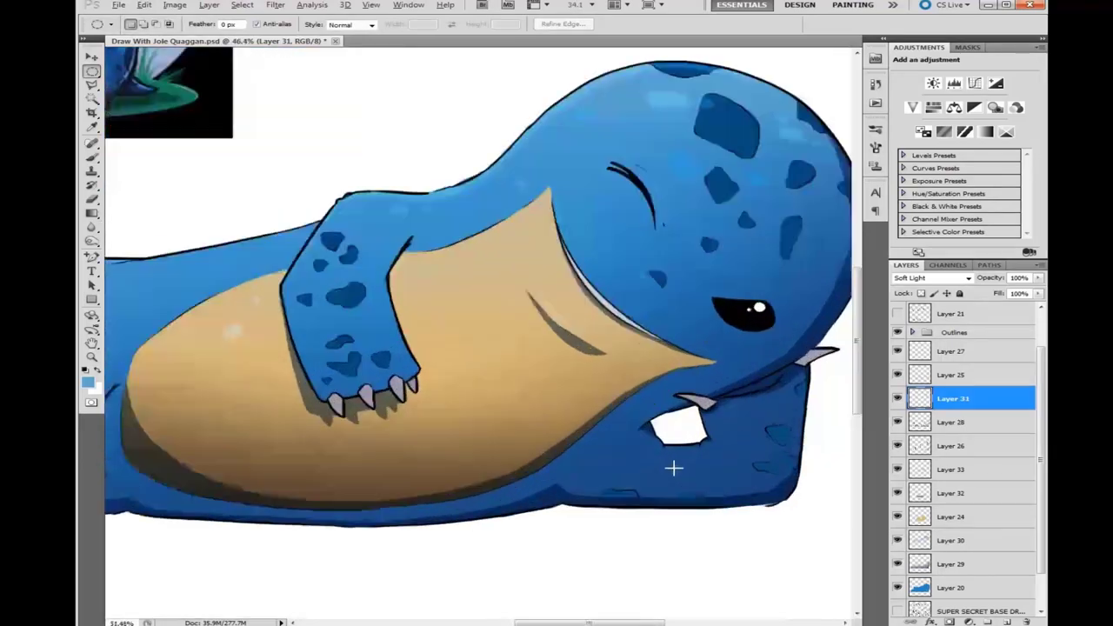
key("b")
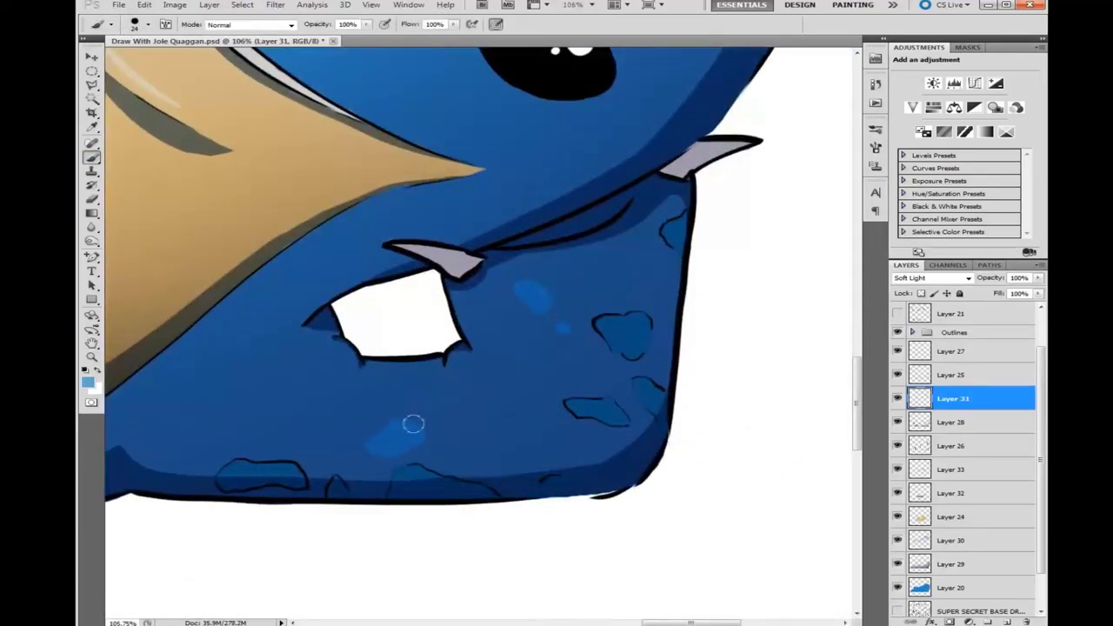
scroll(629, 327, "down", 6)
scroll(629, 327, "up", 2)
scroll(629, 326, "left", 5)
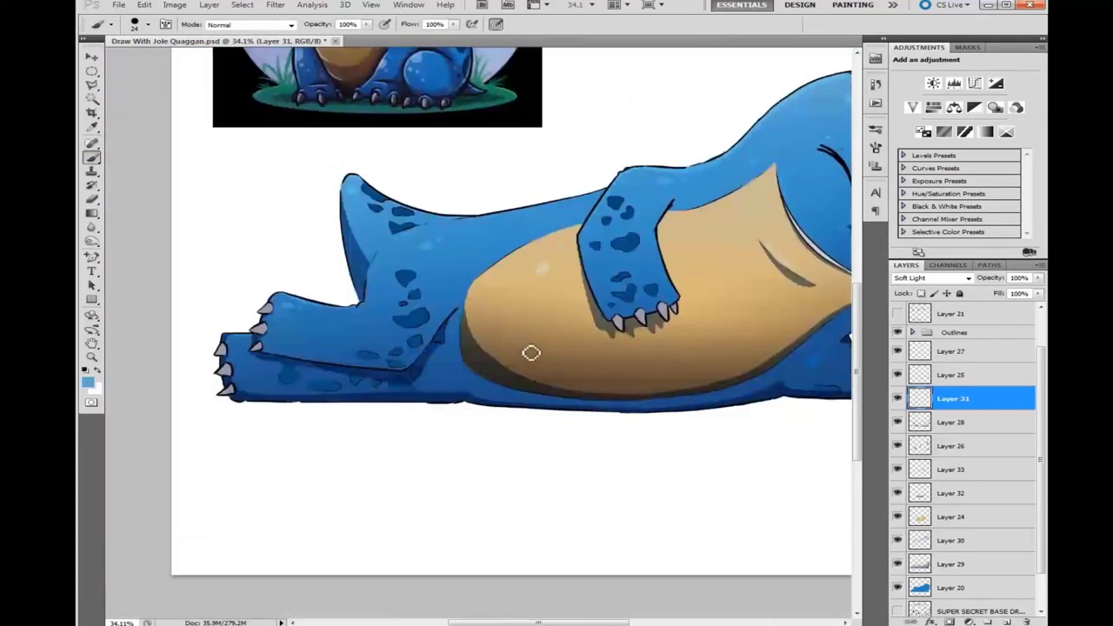
scroll(431, 314, "right", 5)
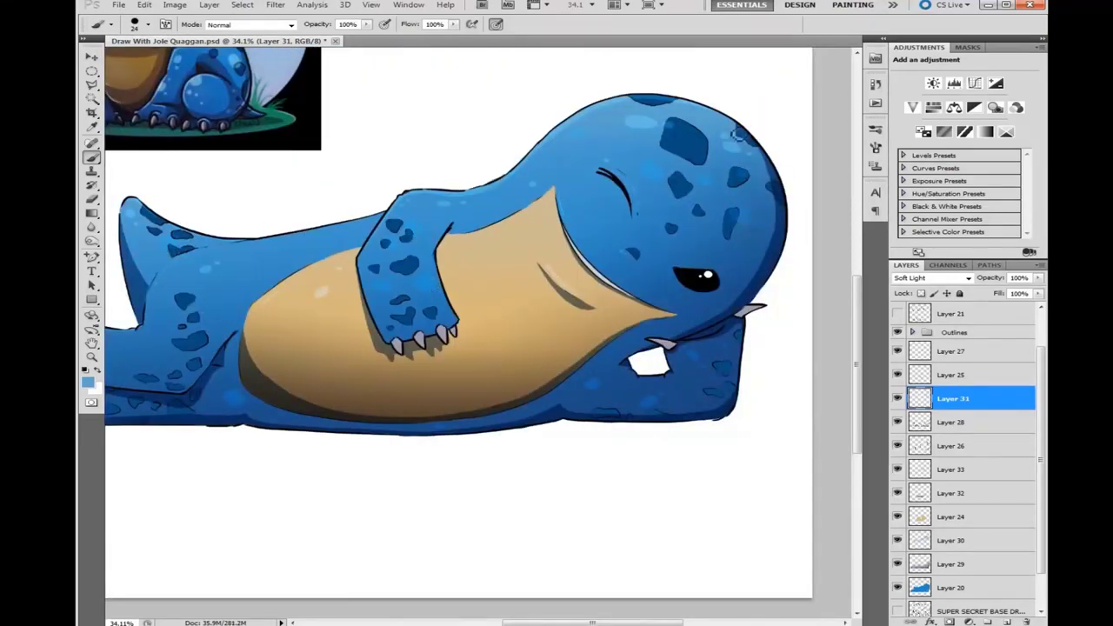
Paint more soft light blue spots on the arm resting across the belly
left_click_drag(384, 311, 459, 307)
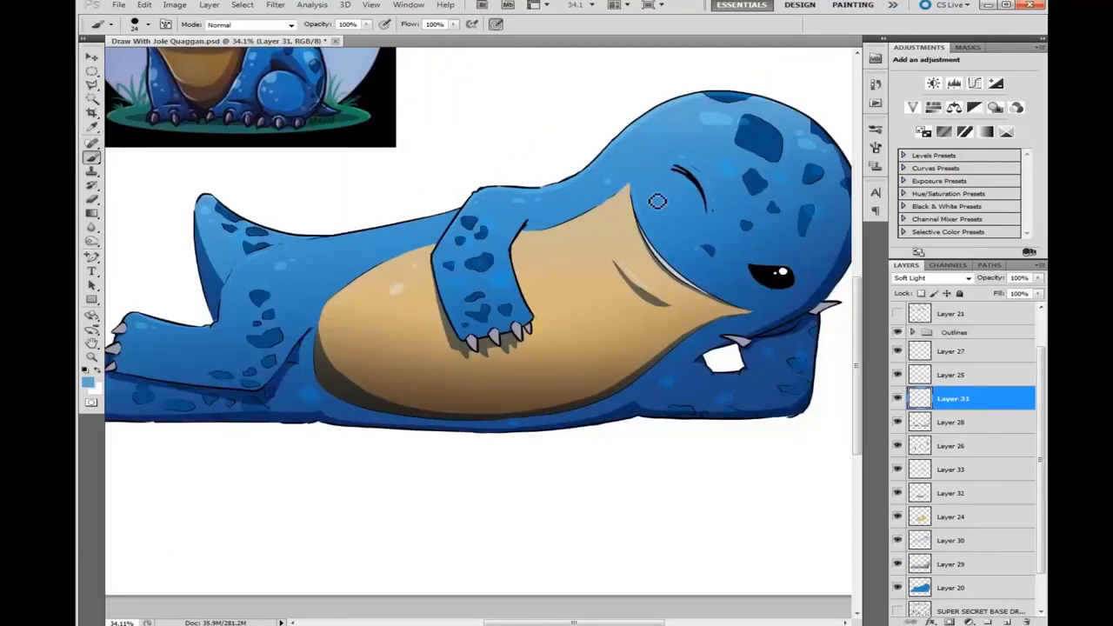
key("ctrl+0")
scroll(493, 368, "up", 2)
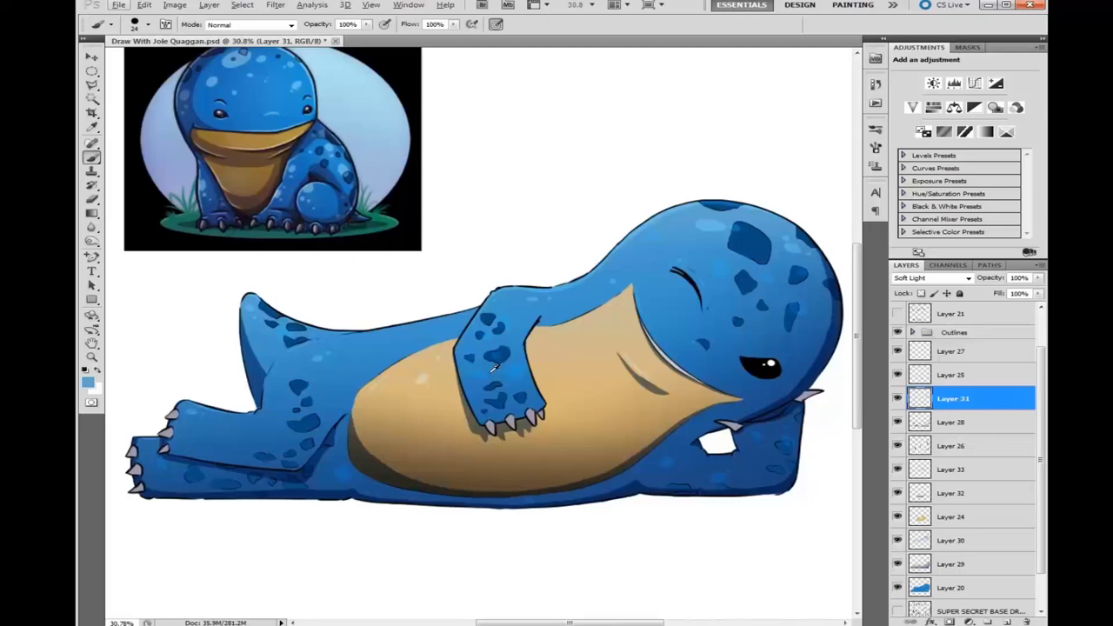
left_click_drag(597, 344, 586, 356)
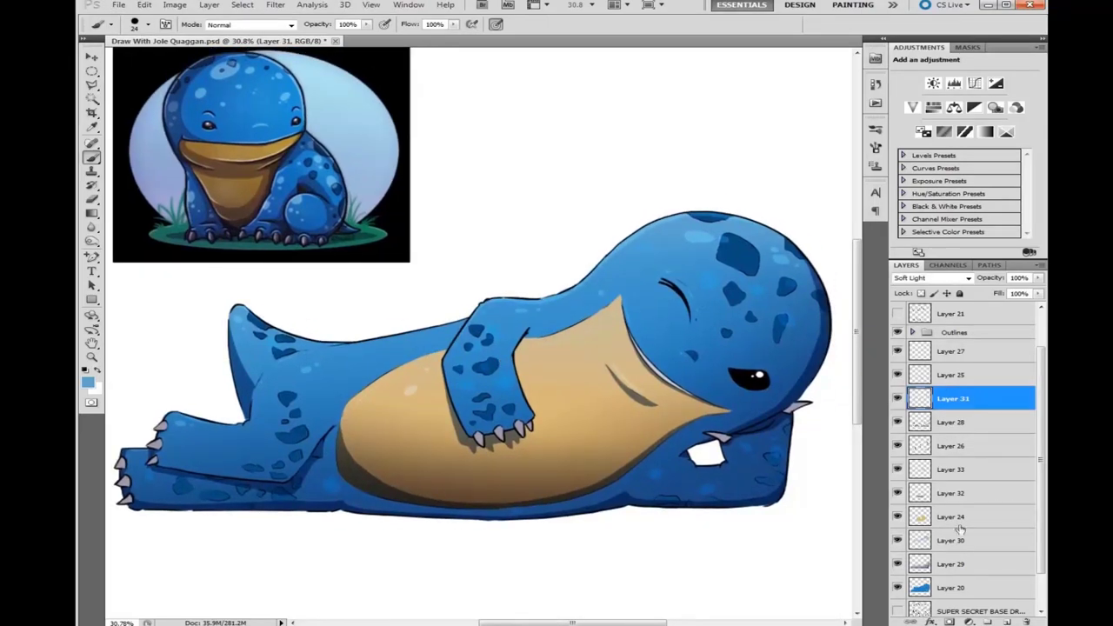
Add a new layer above Layer 25 with the claws selected, choose near-white and paint highlights on the resting hand's claws
left_click(1006, 622)
scroll(556, 469, "up", 4)
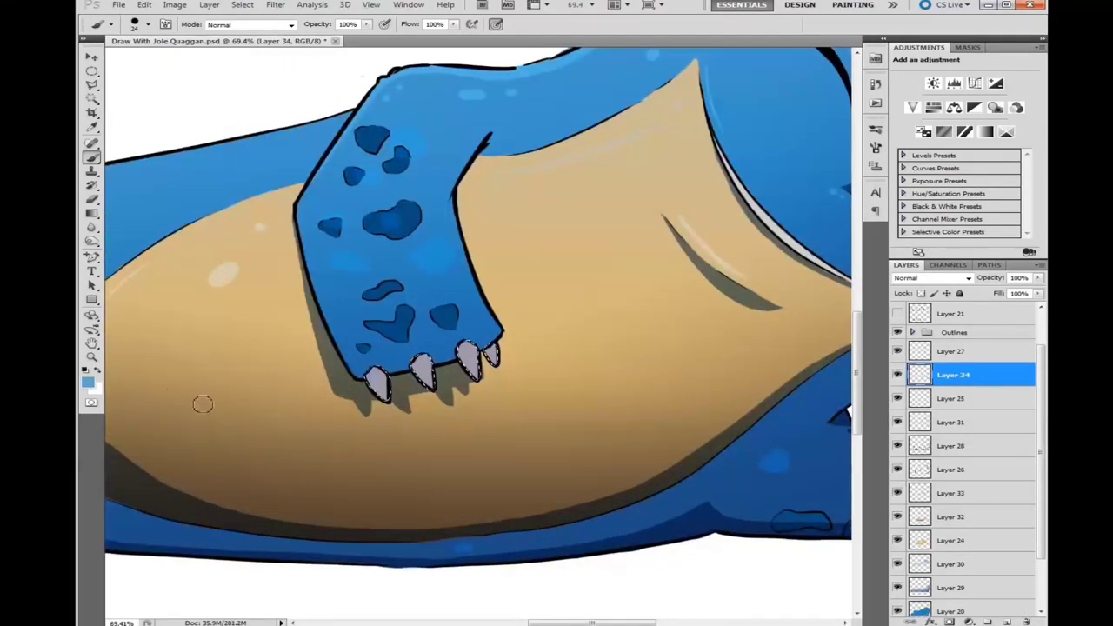
left_click(87, 382)
left_click(899, 154)
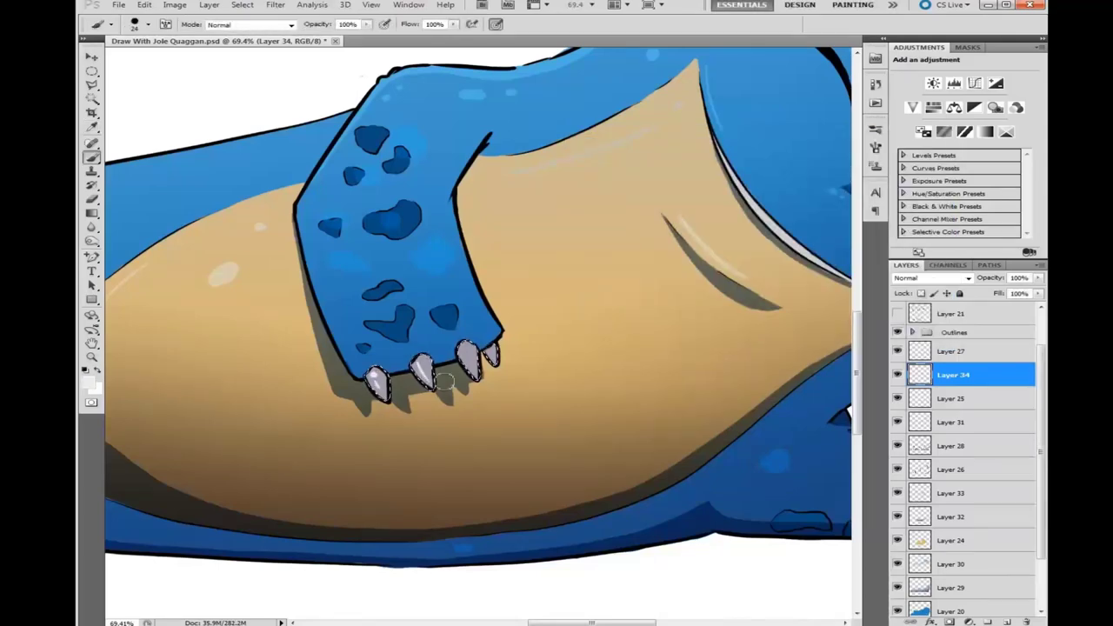
Paint near-white highlights on the claws of both feet and the propping hand, and clear the selection
scroll(443, 383, "left", 10)
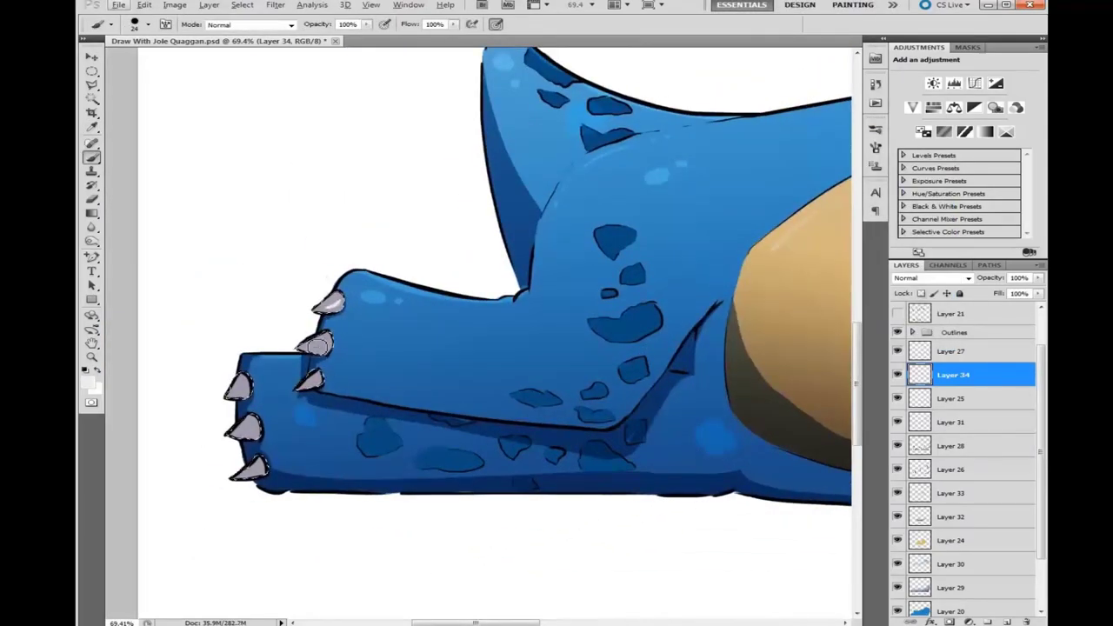
left_click_drag(314, 340, 306, 383)
left_click_drag(239, 387, 259, 461)
scroll(584, 432, "right", 15)
left_click_drag(417, 320, 470, 329)
left_click_drag(648, 250, 606, 270)
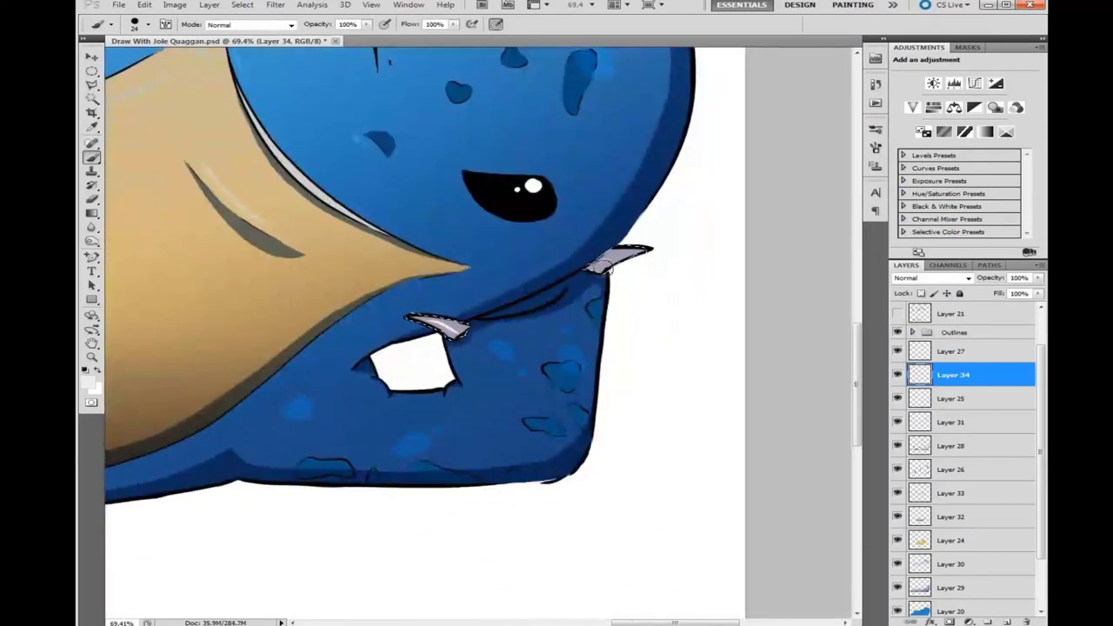
scroll(353, 203, "up", 2)
key("m")
Add a new layer above Layer 27, load the pale mouth strip as a selection and choose a mid grey
key("ctrl+shift+alt+n")
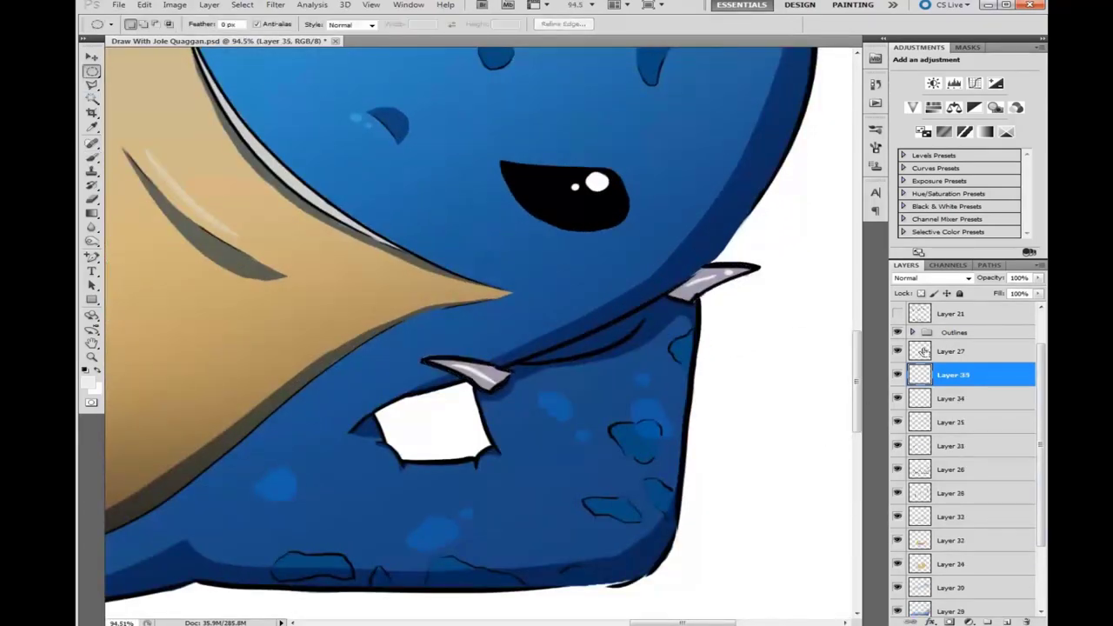
left_click_drag(923, 351, 923, 340)
scroll(435, 313, "up", 3)
key("b")
left_click(88, 380)
left_click(882, 154)
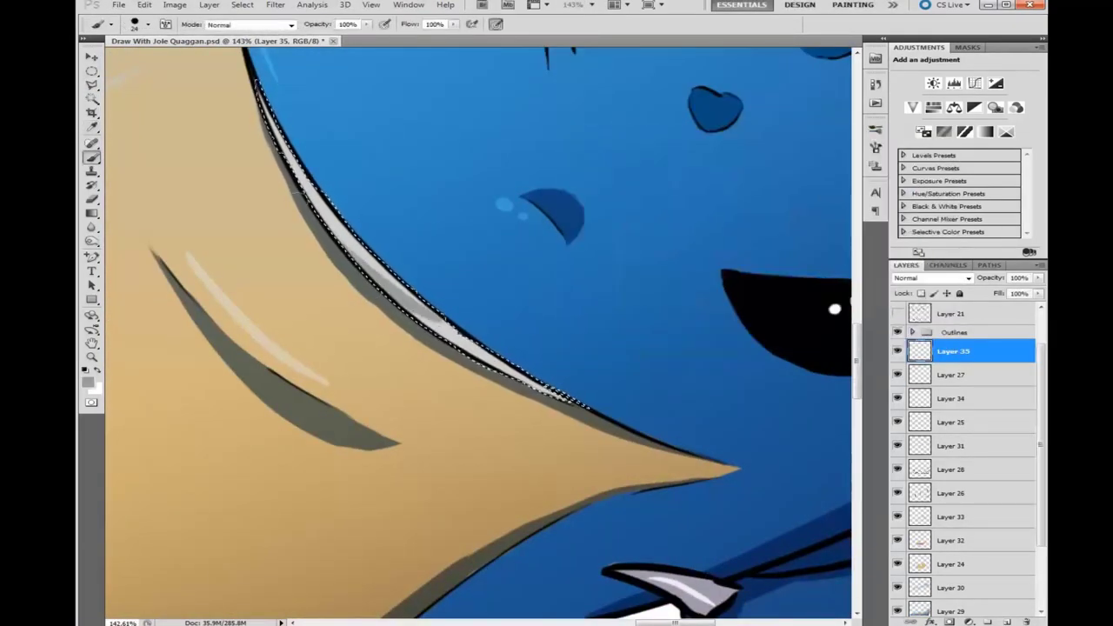
Paint grey shading with lighter touches along the mouth strip and clear the selection
mouse_move(565, 396)
left_mouse_down()
mouse_move(313, 200)
mouse_move(574, 400)
mouse_move(330, 226)
mouse_move(269, 104)
left_mouse_up()
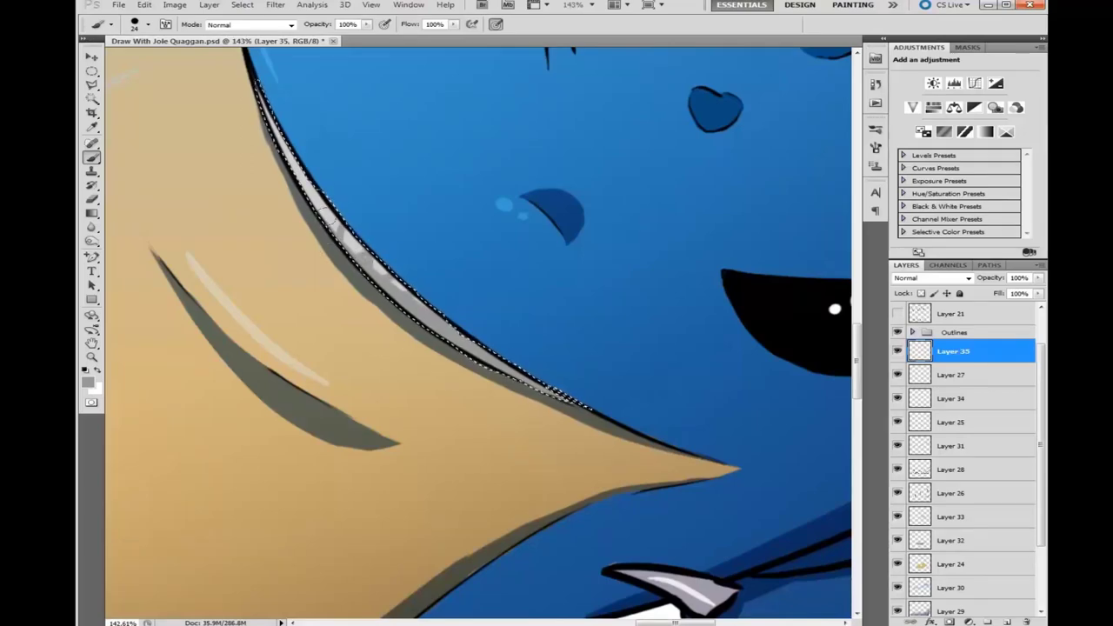
mouse_move(331, 230)
left_mouse_down()
mouse_move(283, 201)
mouse_move(293, 172)
mouse_move(417, 300)
mouse_move(377, 280)
mouse_move(513, 380)
mouse_move(545, 365)
left_mouse_up()
scroll(544, 365, "down", 3)
key("ctrl+d")
key("m")
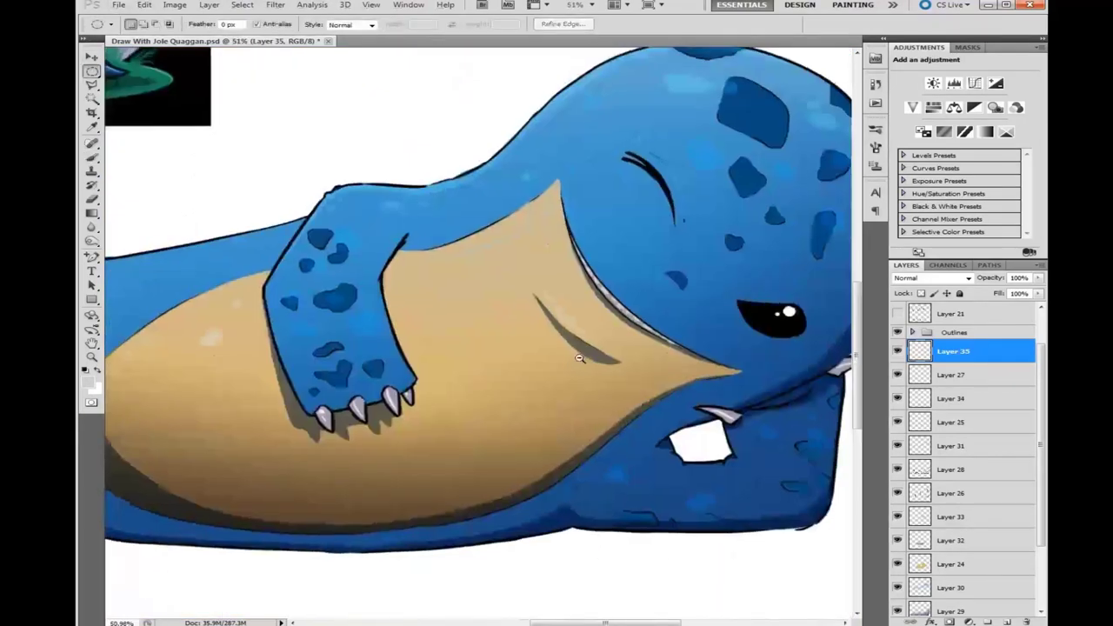
scroll(579, 358, "down", 2)
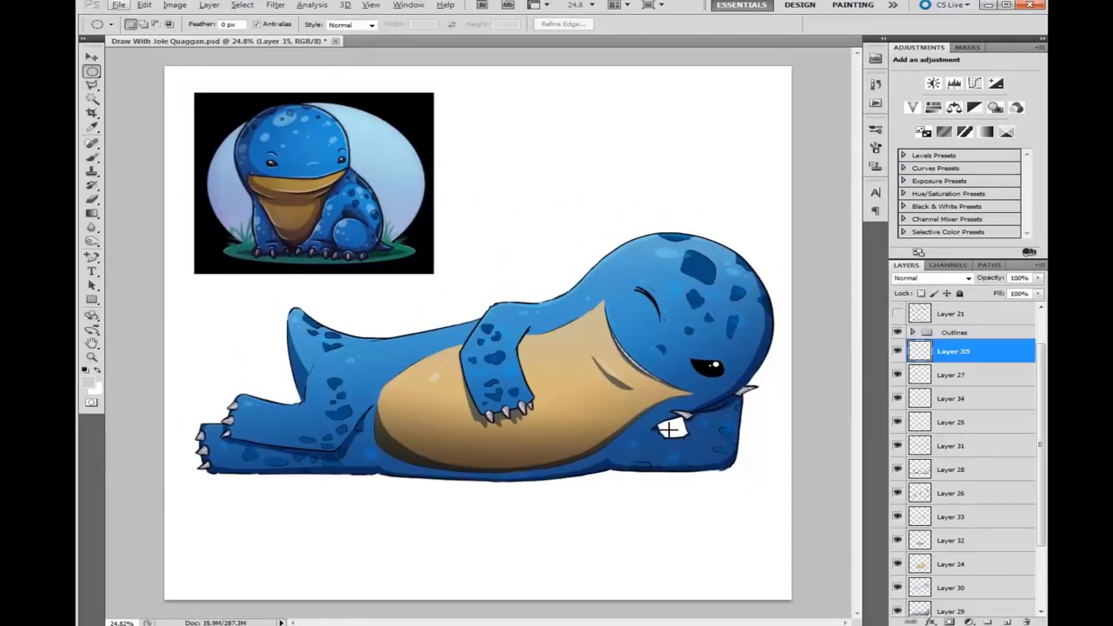
Add a new layer beneath Layer 20 and draw a large black-to-transparent radial gradient centred behind the figure
key("ctrl+shift+alt+n")
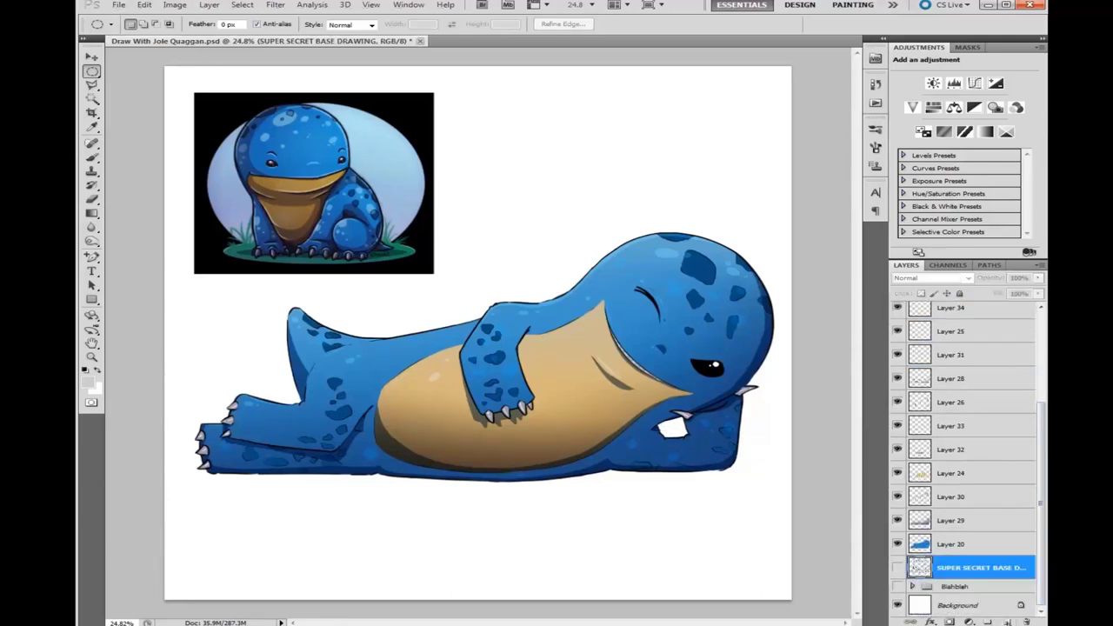
scroll(342, 382, "down", 1)
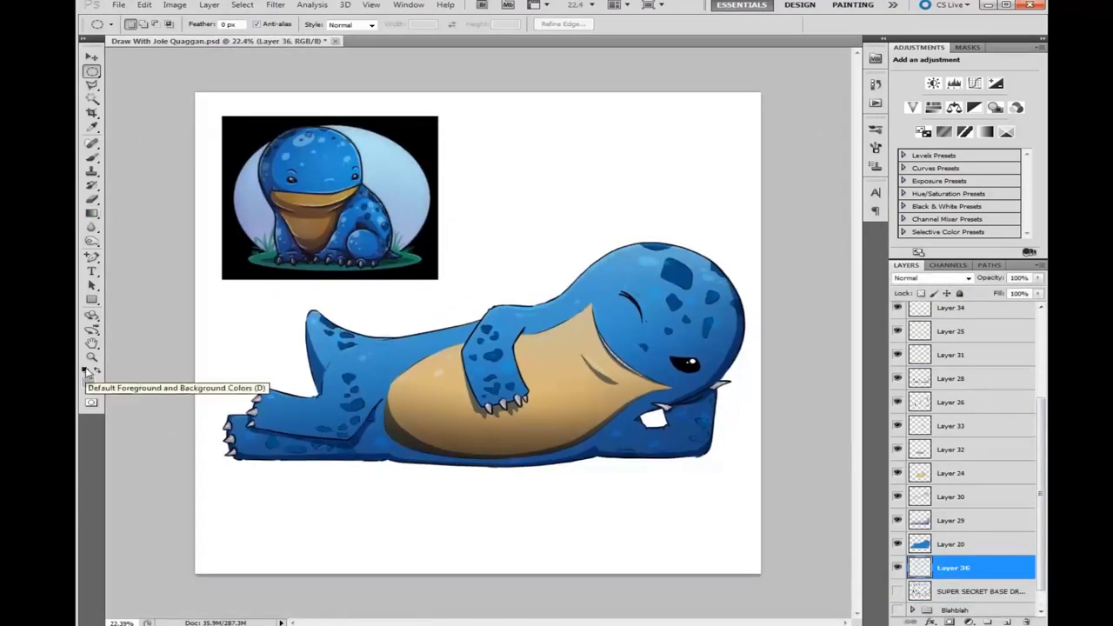
key("g")
left_click_drag(478, 487, 477, 544)
key("ctrl+z")
mouse_move(479, 235)
left_mouse_down()
mouse_move(477, 304)
mouse_move(518, 383)
left_mouse_up()
Squash the radial gradient vertically into a flat ground shadow beneath the figure
key("ctrl+t")
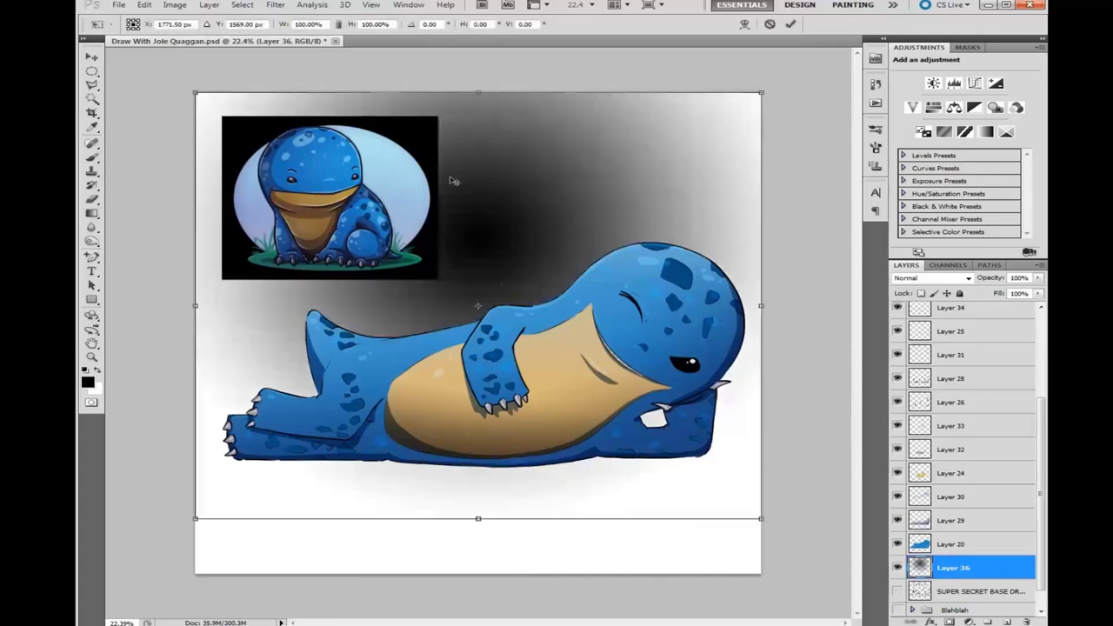
left_click_drag(478, 92, 478, 439)
key("Return")
Load the ground shadow as a selection, fill it with dark navy blue and clear the selection
left_click(918, 567, "ctrl")
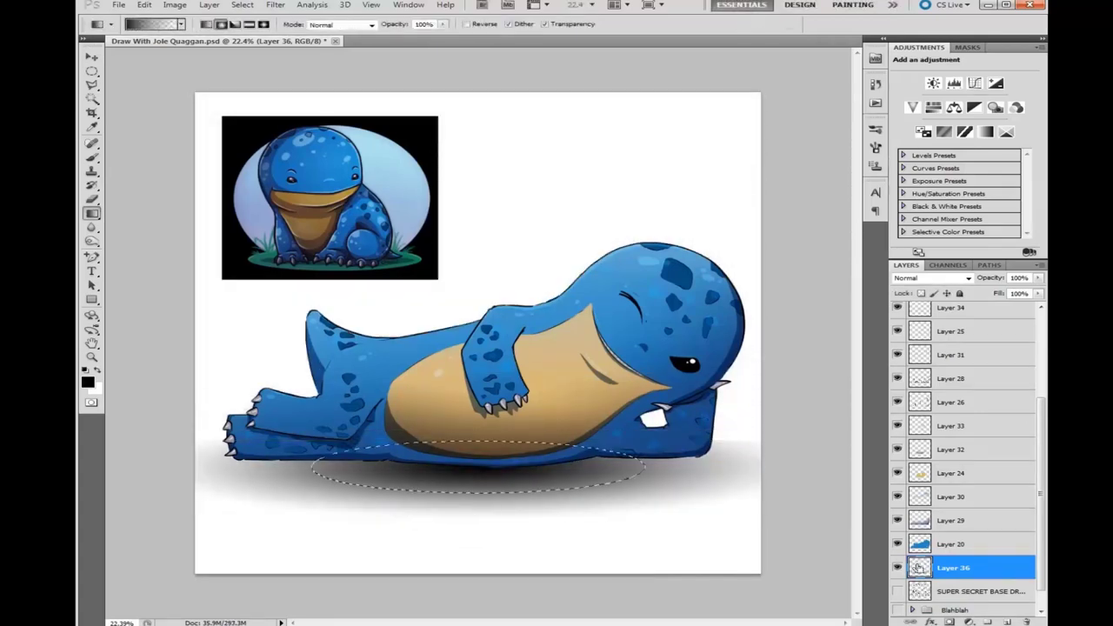
left_click(87, 383)
key("Return")
key("shift+g")
left_click(478, 474)
key("ctrl+d")
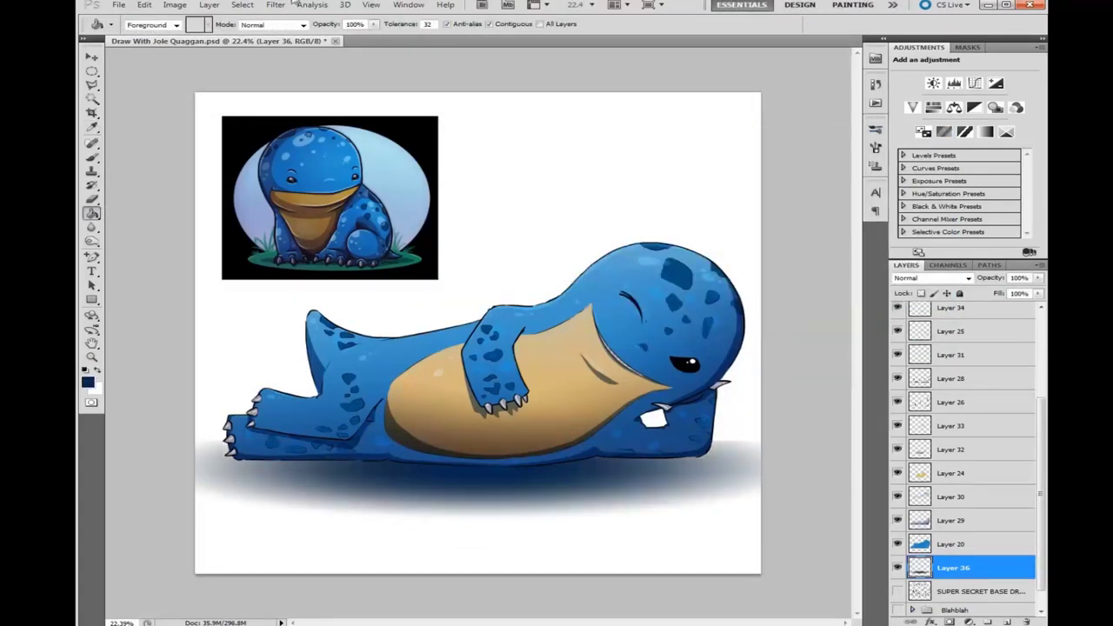
Blur the ground shadow and stretch it wider horizontally past the canvas edge
left_click(275, 5)
left_click(224, 154)
left_click(840, 157)
key("ctrl+t")
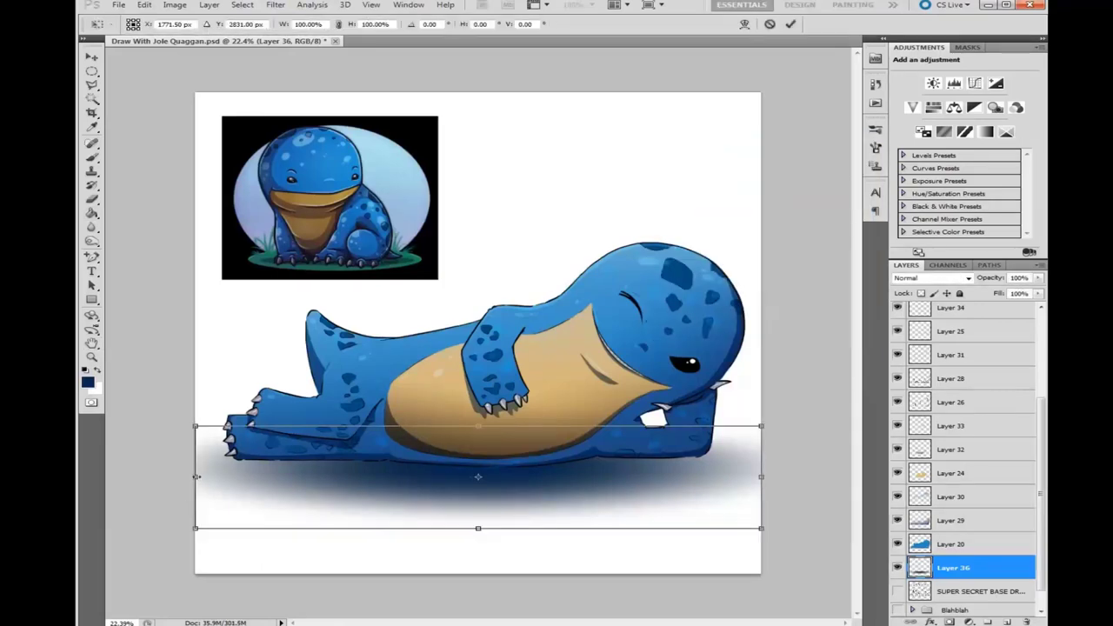
left_click_drag(197, 476, 116, 477)
key("Return")
Reduce the blue intensity of the ground shadow with a Hue/Saturation adjustment
left_click(174, 4)
mouse_move(196, 34)
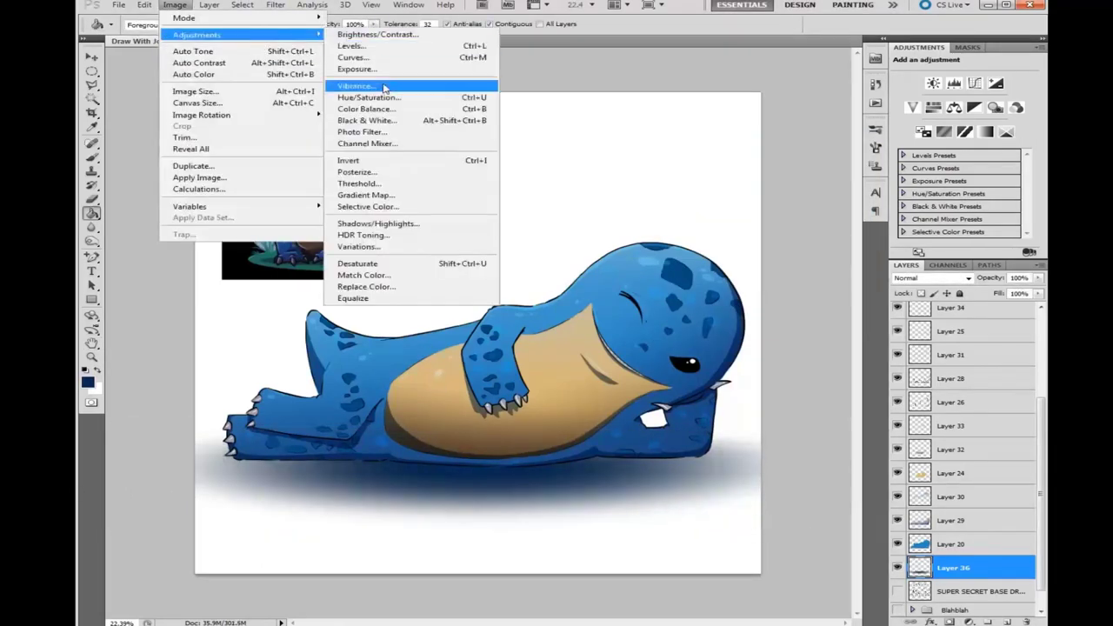
left_click(369, 97)
left_click_drag(892, 229, 895, 229)
key("Return")
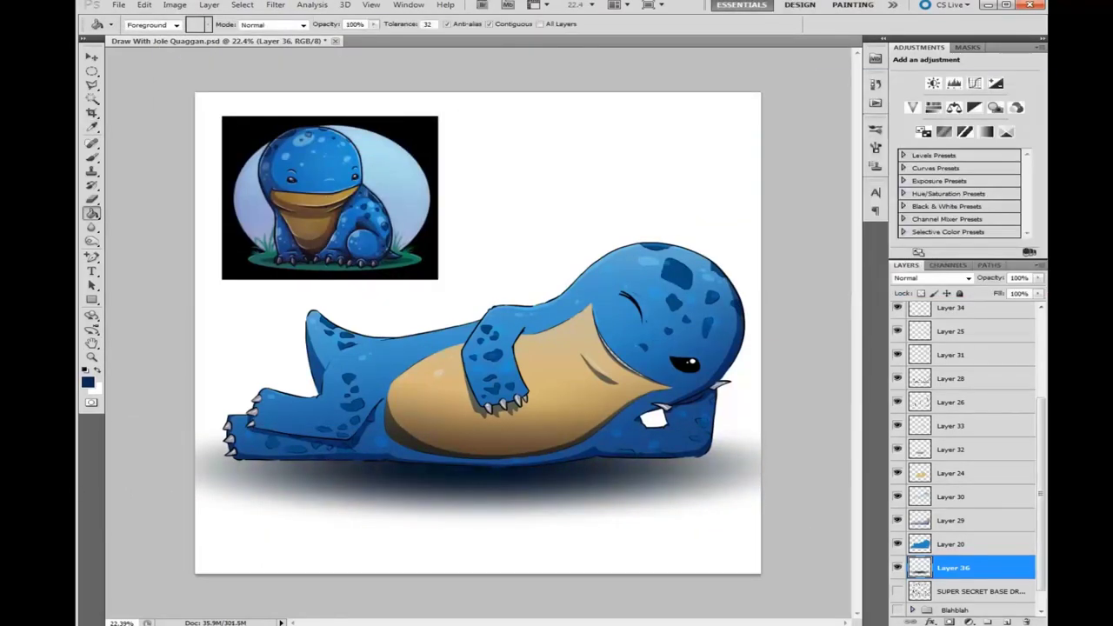
Load the ground shadow as a selection, darken its middle with a very dark radial gradient and clear the selection
left_click(920, 566, "ctrl")
key("shift+g")
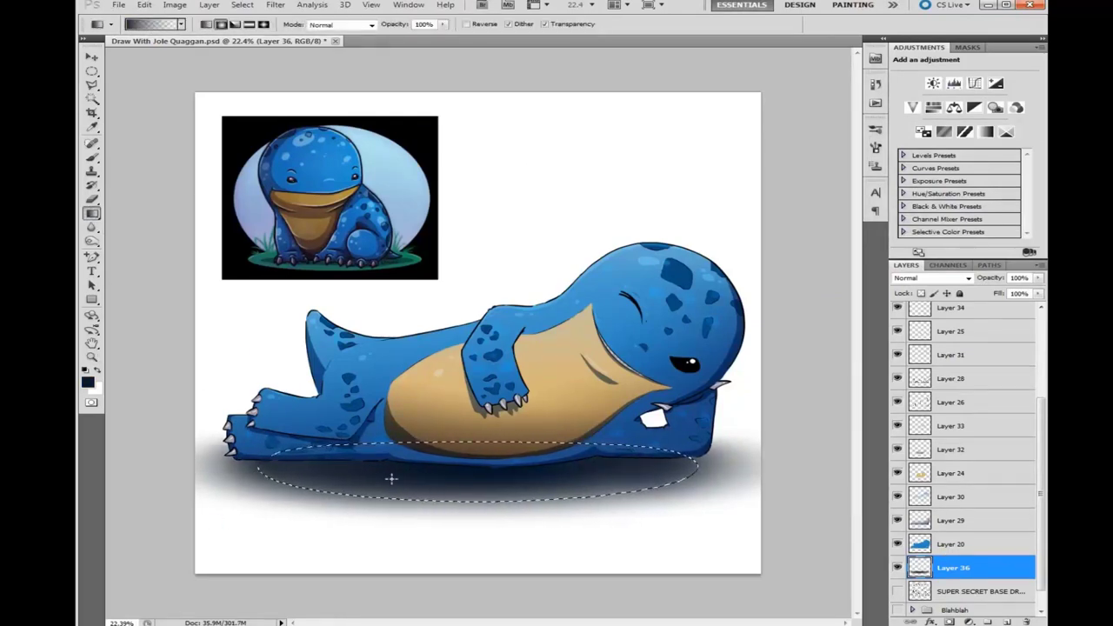
key("ctrl+d")
Hide the reference picture on Layer 23 and add a new layer above Layer 21 for black brush lettering
scroll(965, 434, "up", 5)
left_click(897, 313)
key("ctrl+shift+n")
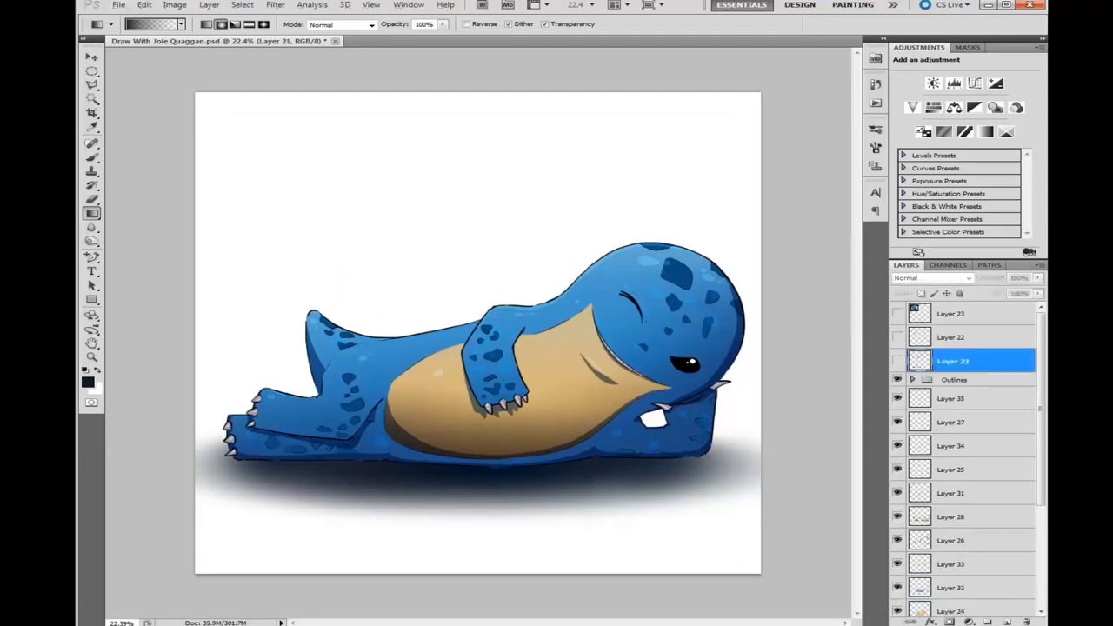
key("b")
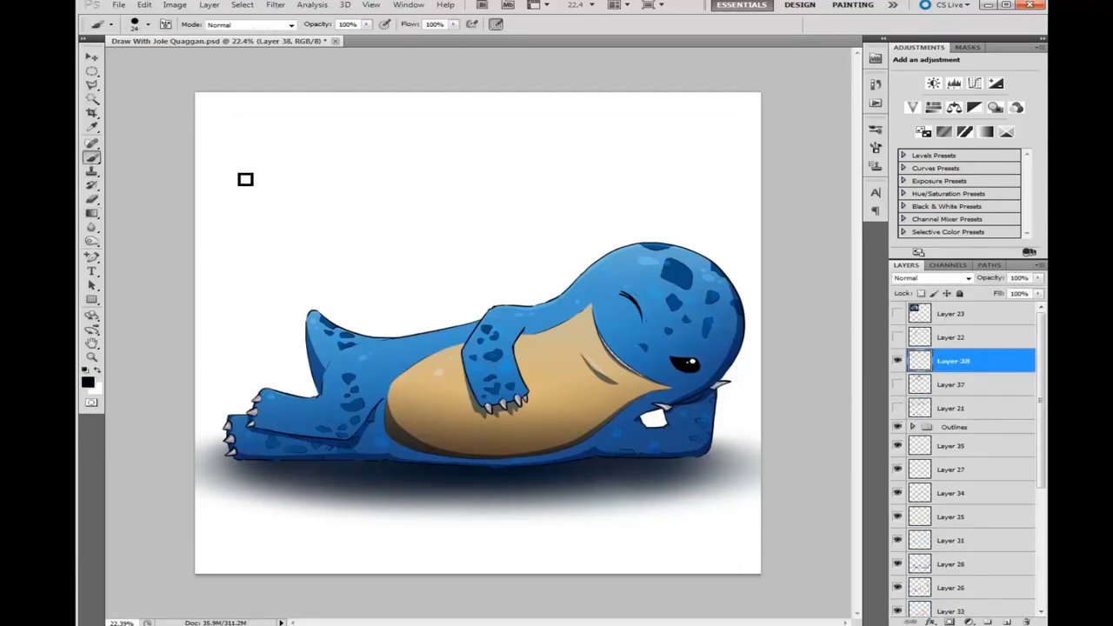
Handwrite "There you Go One sexy Quaggan~" in black on two lines above the figure
mouse_move(217, 149)
left_mouse_down()
mouse_move(256, 142)
mouse_move(253, 176)
left_mouse_up()
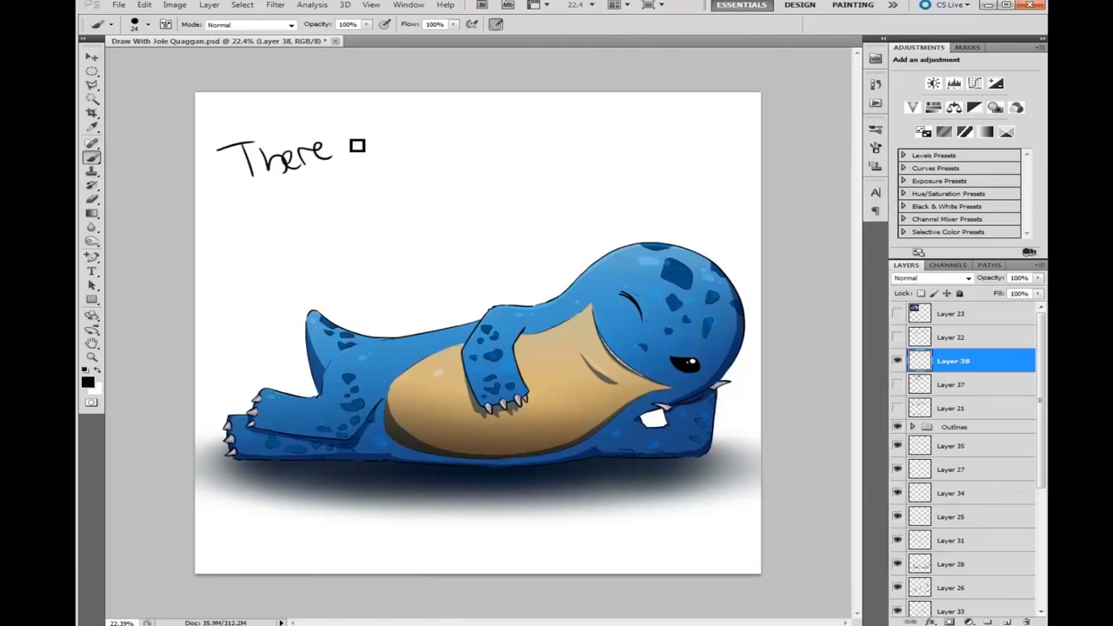
left_click_drag(350, 138, 388, 144)
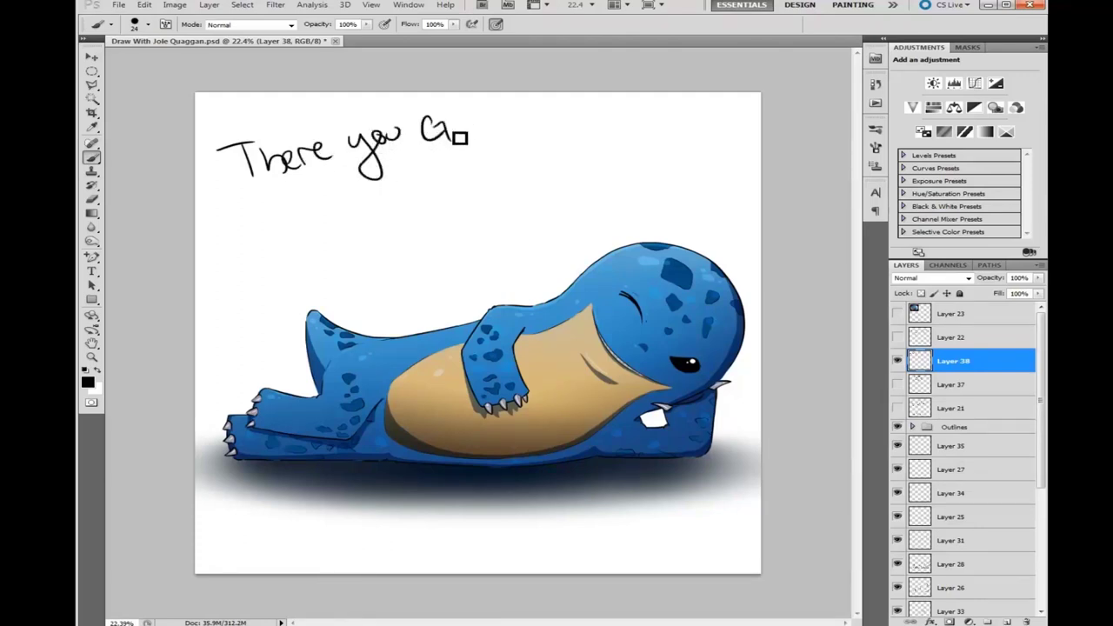
left_click_drag(269, 232, 278, 225)
left_click_drag(283, 242, 295, 227)
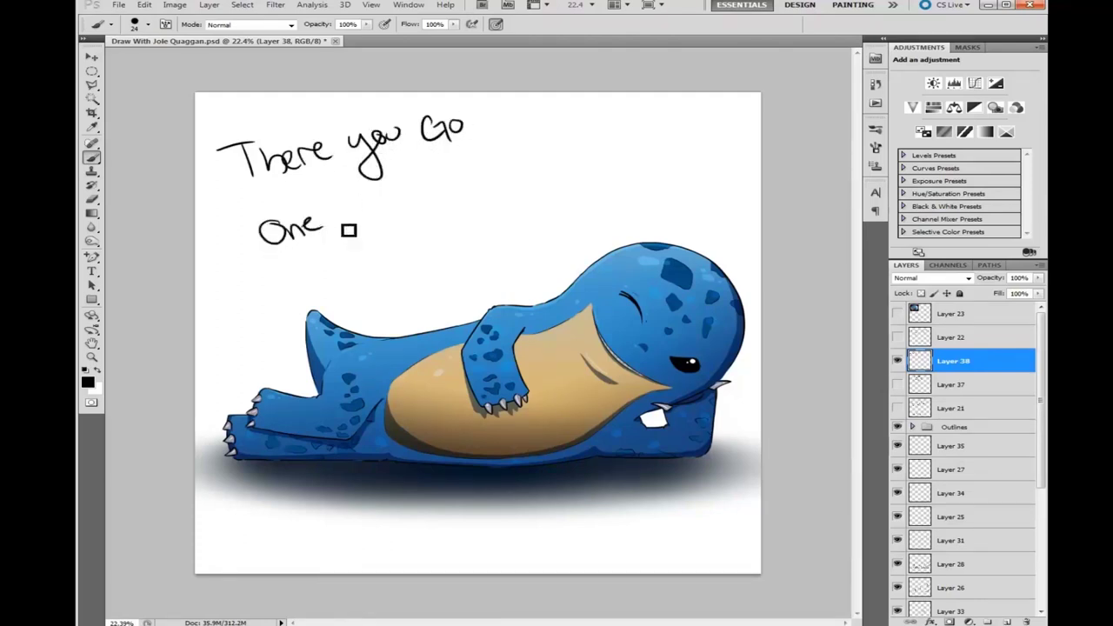
mouse_move(364, 227)
left_mouse_down()
mouse_move(411, 220)
mouse_move(410, 201)
mouse_move(435, 224)
left_mouse_up()
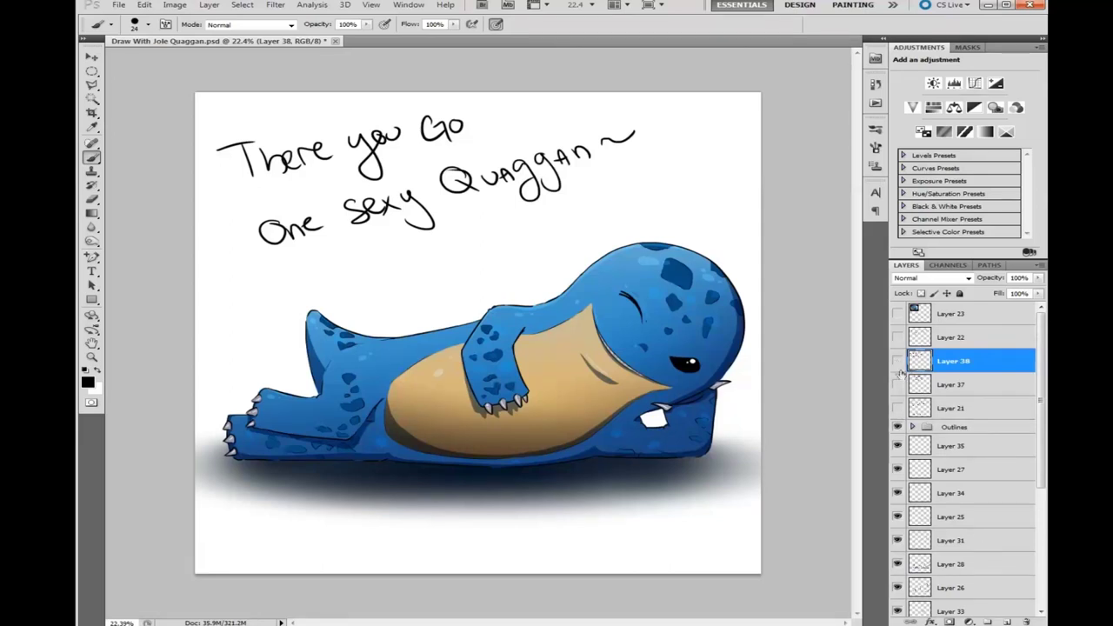
Hide the lettering layer, write the artist's signature in black below the figure on a new layer, and hide that layer
left_click(898, 362)
left_click(1005, 621)
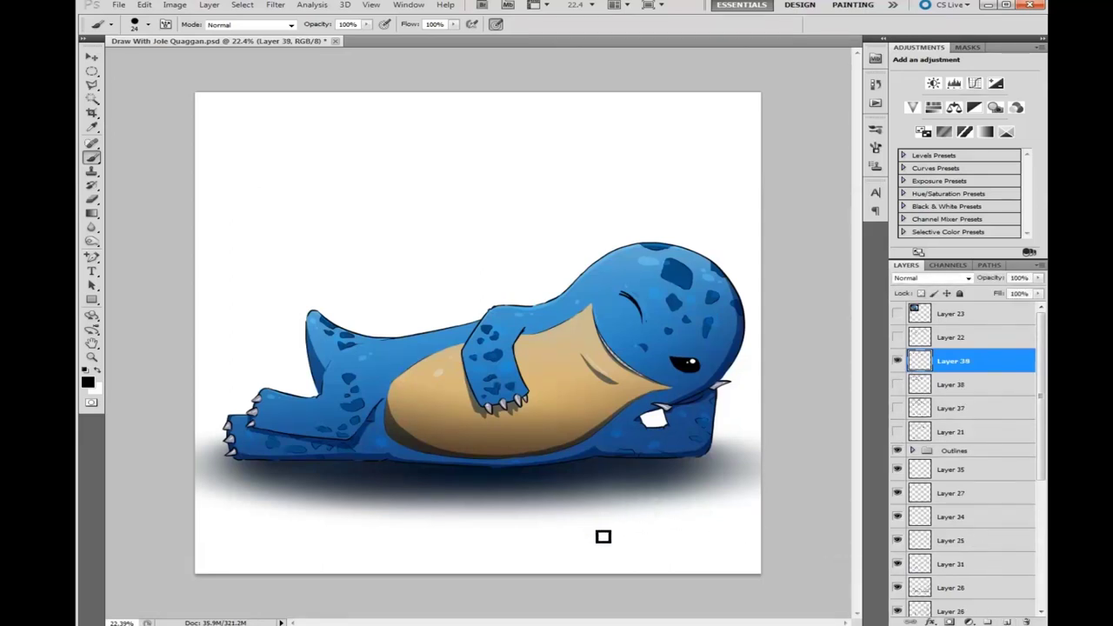
left_click_drag(590, 521, 629, 557)
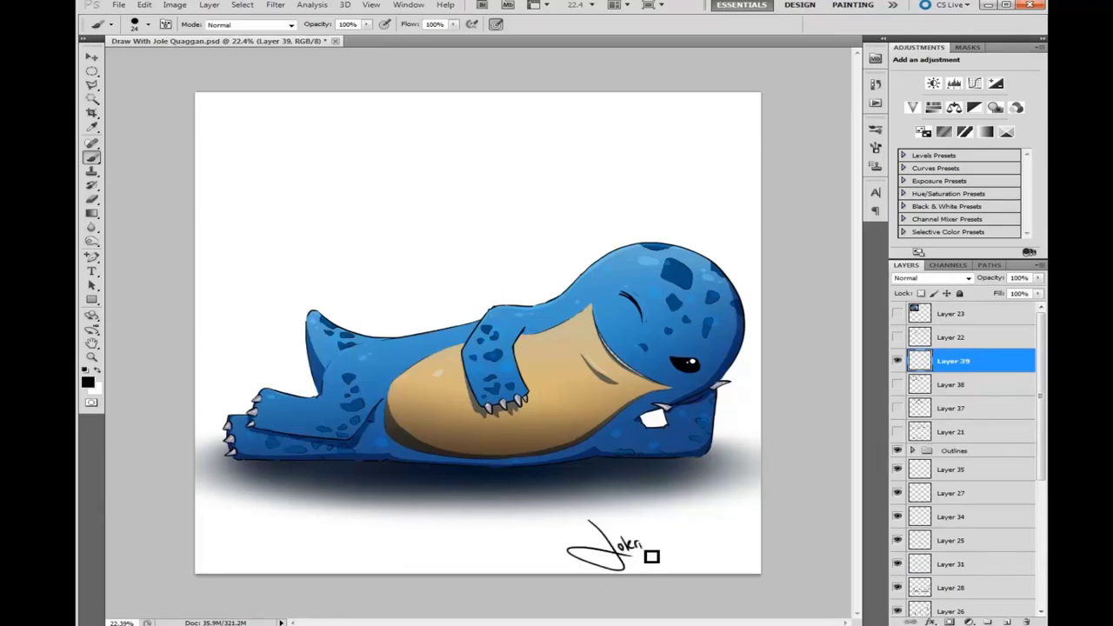
left_click_drag(600, 571, 679, 540)
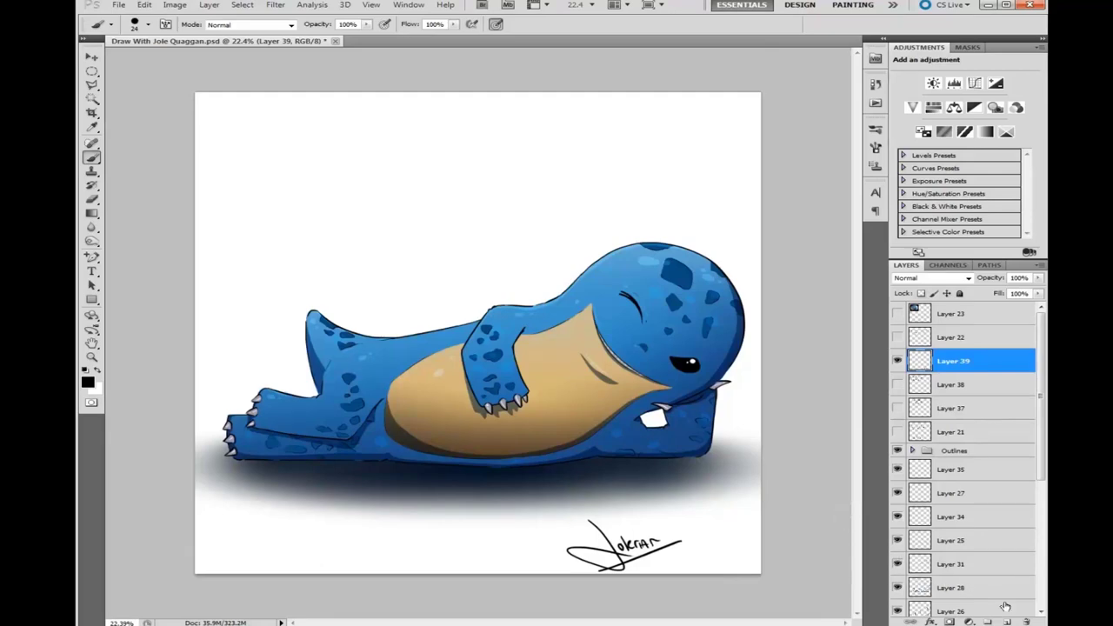
left_click(898, 361)
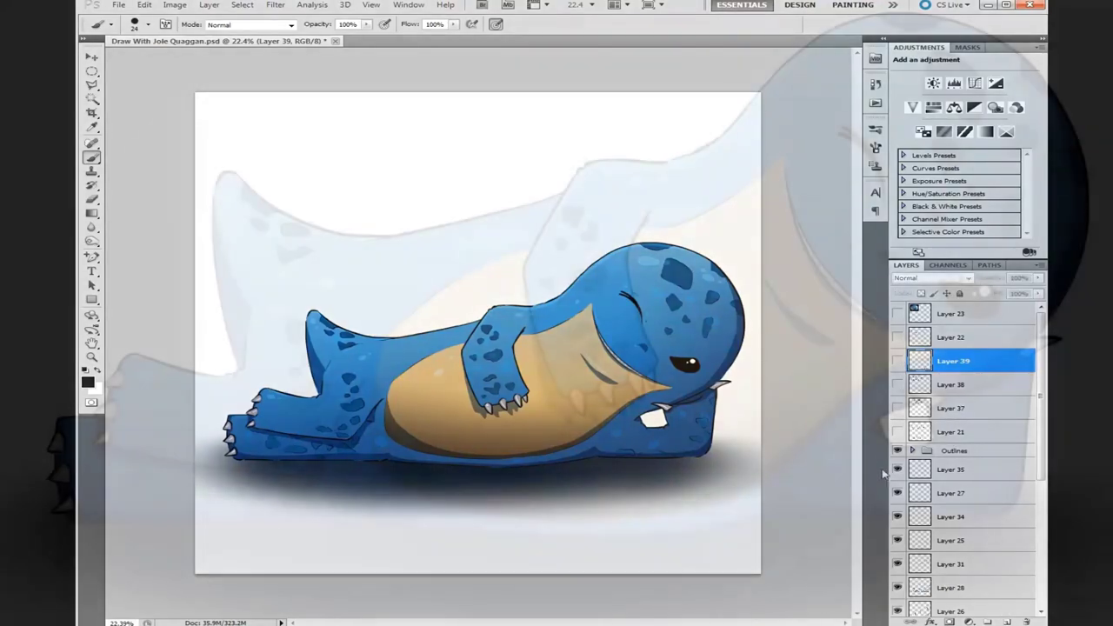